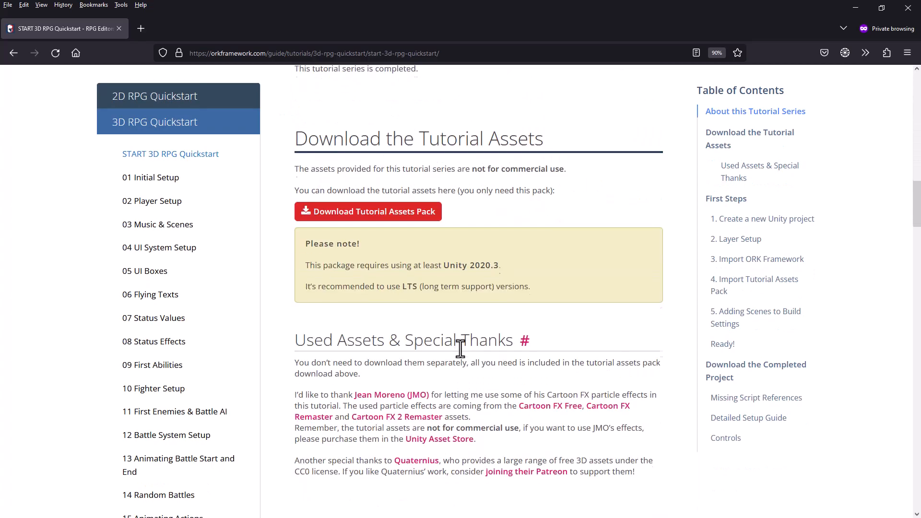
Download the completed 3D RPG Quickstart tutorial project zip and minimise the browser.
{"action": "scroll", "coordinate": [455, 348], "scroll_direction": "down", "scroll_amount": 15}
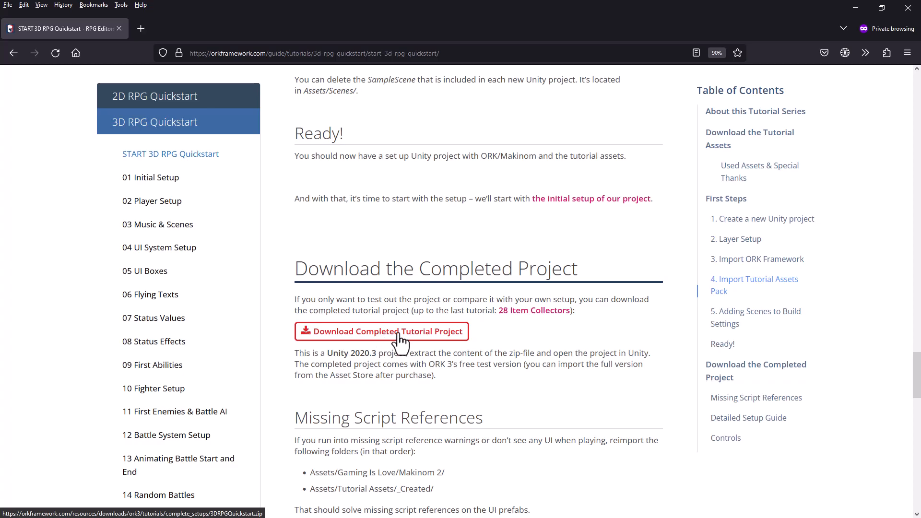
{"action": "left_click", "coordinate": [398, 334]}
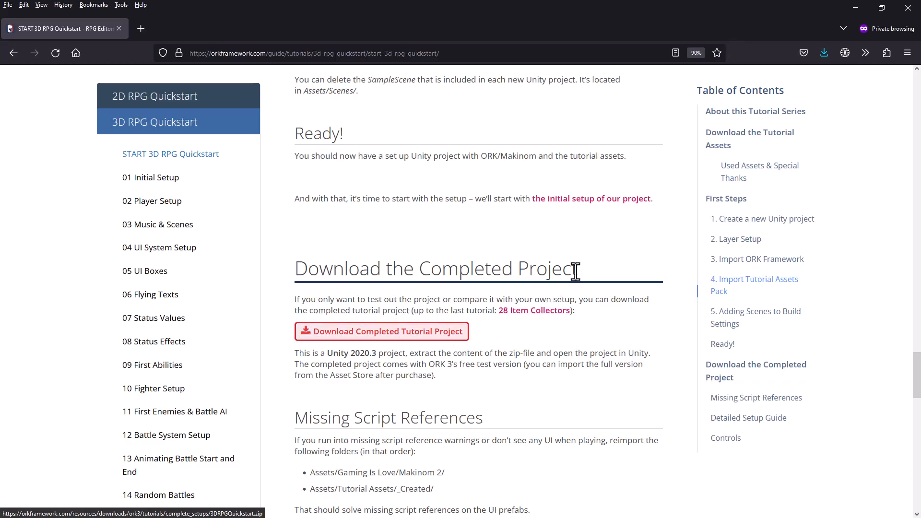
{"action": "left_click", "coordinate": [855, 12]}
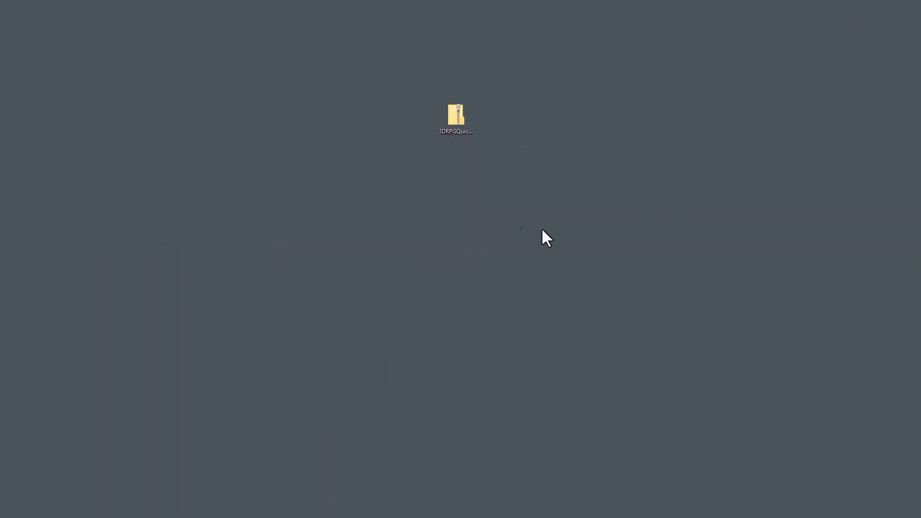
Unblock 3DRPGQuickstart.zip on the desktop through its file properties and apply the change.
{"action": "left_click", "coordinate": [458, 114]}
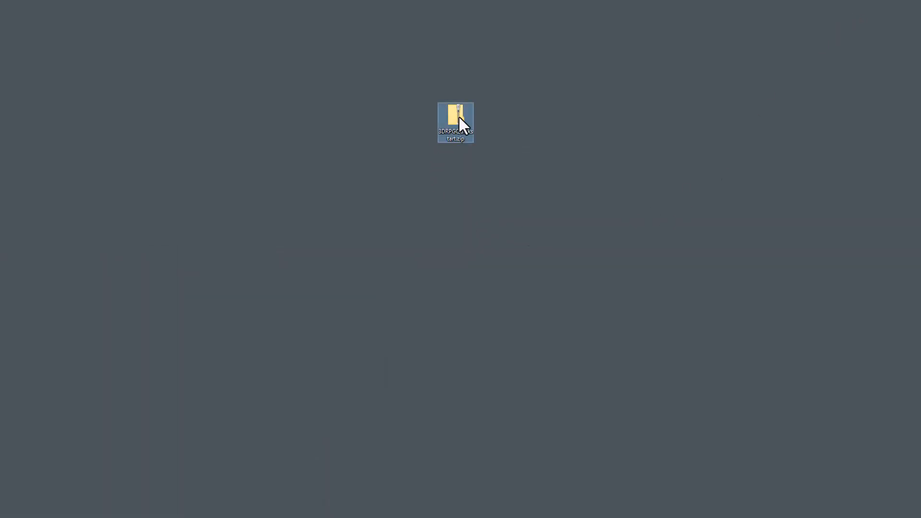
{"action": "right_click", "coordinate": [459, 115]}
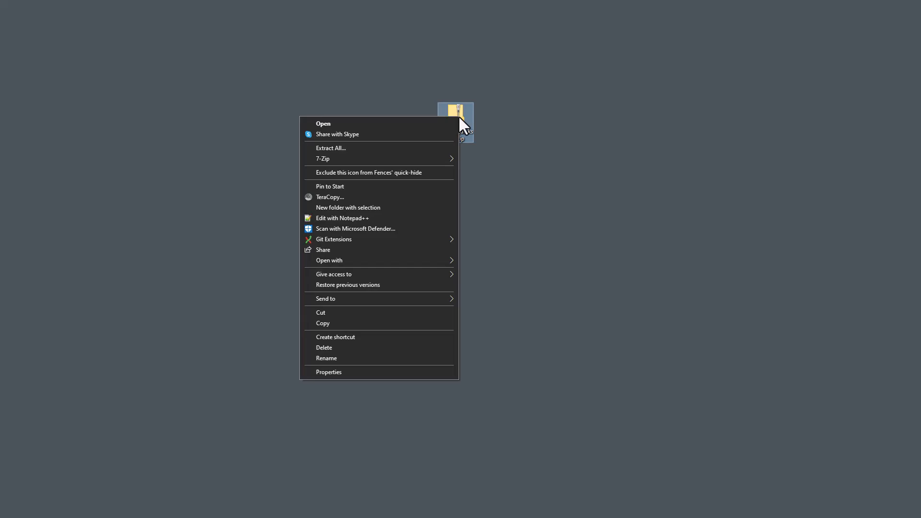
{"action": "left_click", "coordinate": [400, 372]}
{"action": "left_click", "coordinate": [605, 315]}
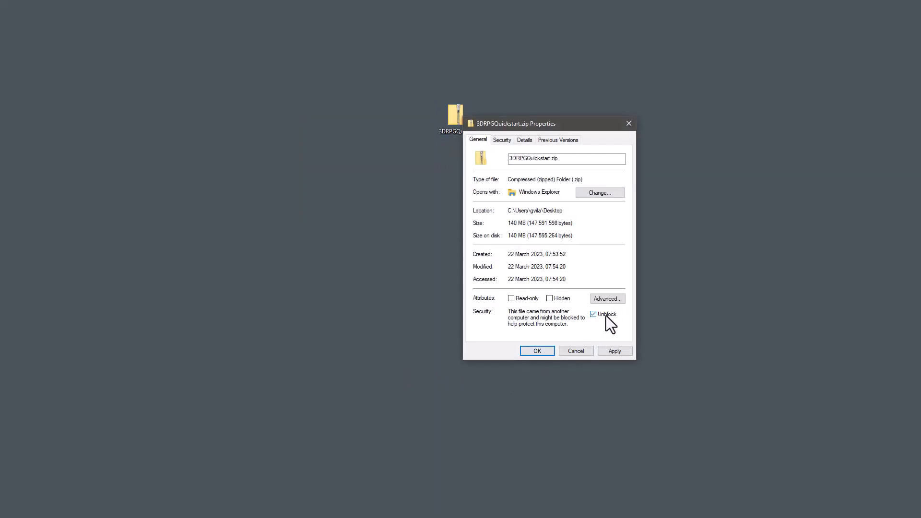
{"action": "left_click", "coordinate": [532, 352]}
Extract the zip and move ProjectLauncher.bat from the desktop into the 3D RPG Quickstart folder, using Explorer for the transfer.
{"action": "left_click", "coordinate": [460, 114]}
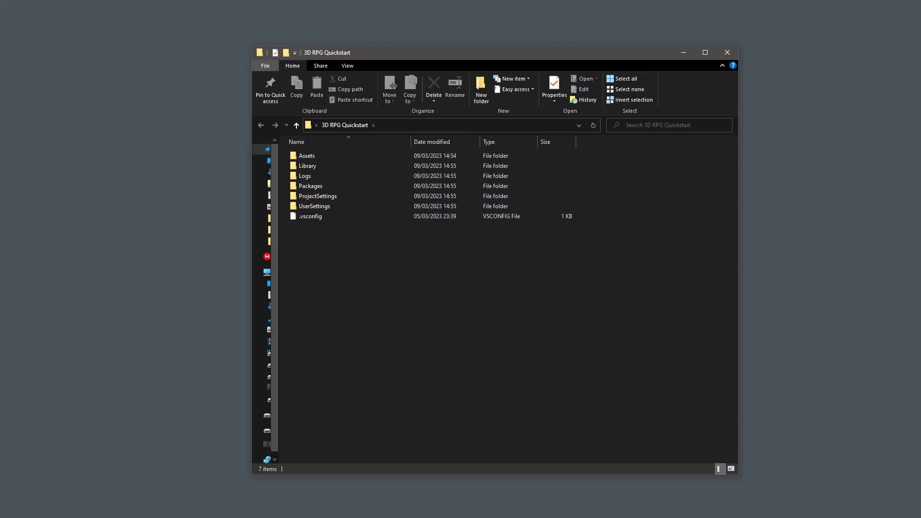
{"action": "left_click_drag", "start_coordinate": [0, 460], "coordinate": [387, 310]}
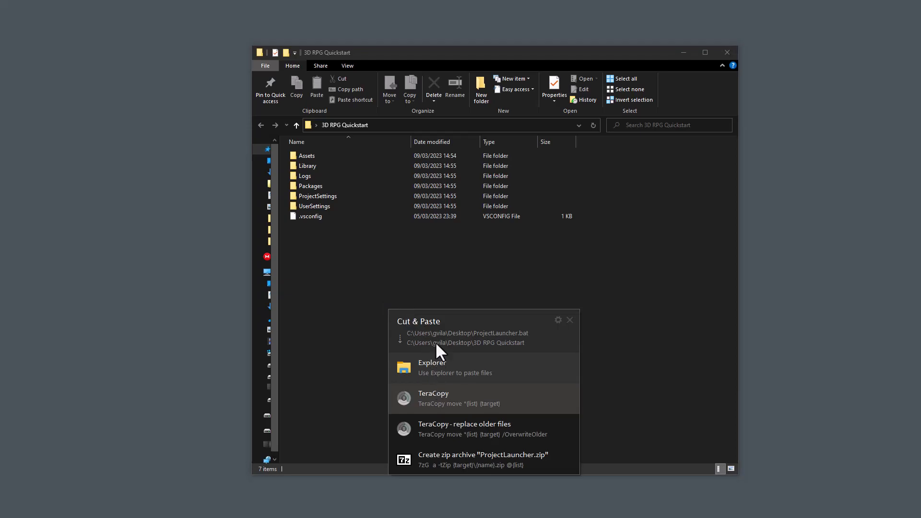
{"action": "left_click", "coordinate": [426, 361]}
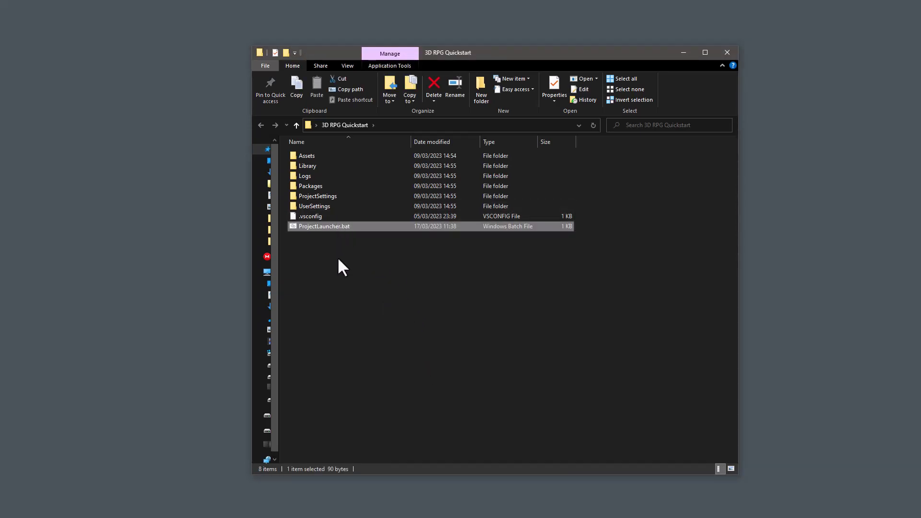
Open ProjectLauncher.bat for editing and insert the 3D RPG Quickstart folder's full path between the quotes after -projectPath.
{"action": "right_click", "coordinate": [330, 228]}
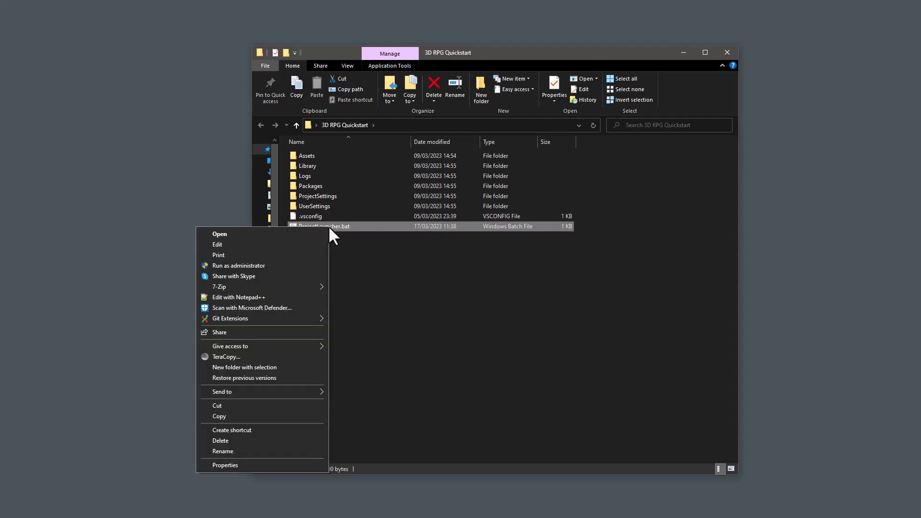
{"action": "left_click", "coordinate": [277, 243]}
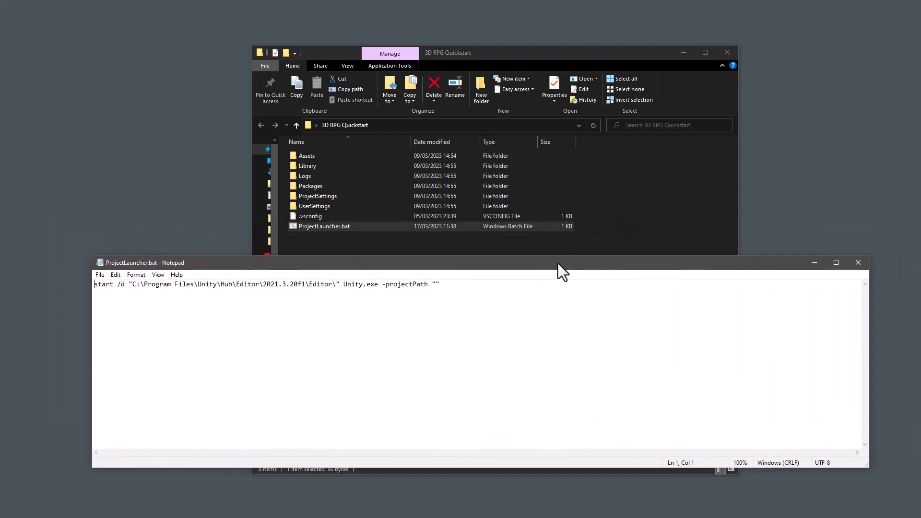
{"action": "left_click", "coordinate": [422, 124]}
{"action": "key", "text": "ctrl+c"}
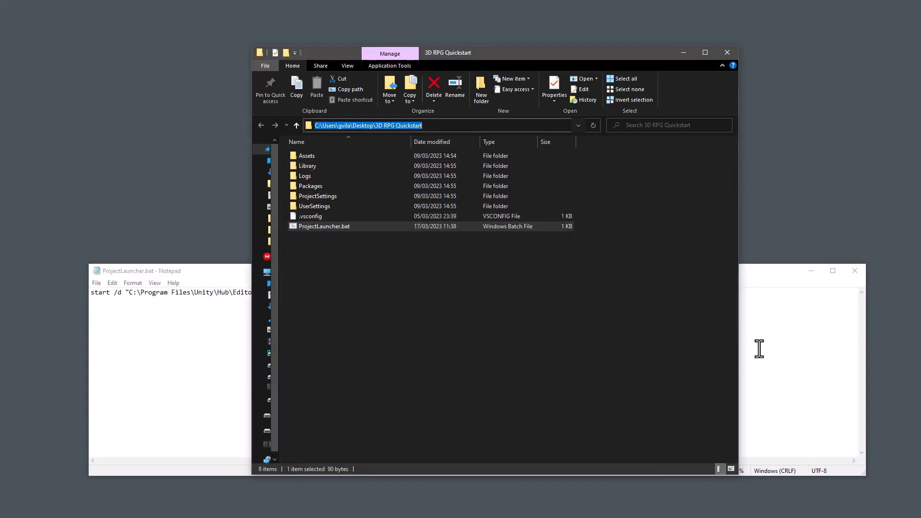
{"action": "left_click", "coordinate": [791, 343]}
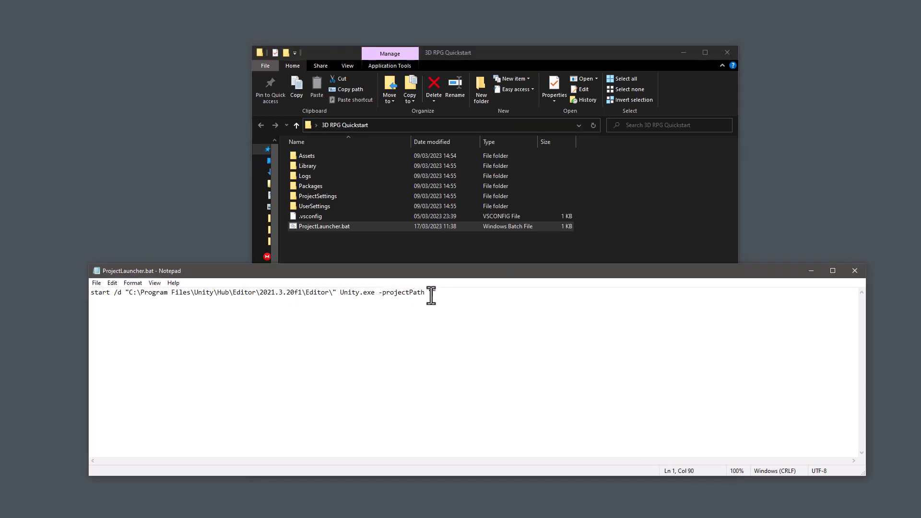
{"action": "key", "text": "ctrl+v"}
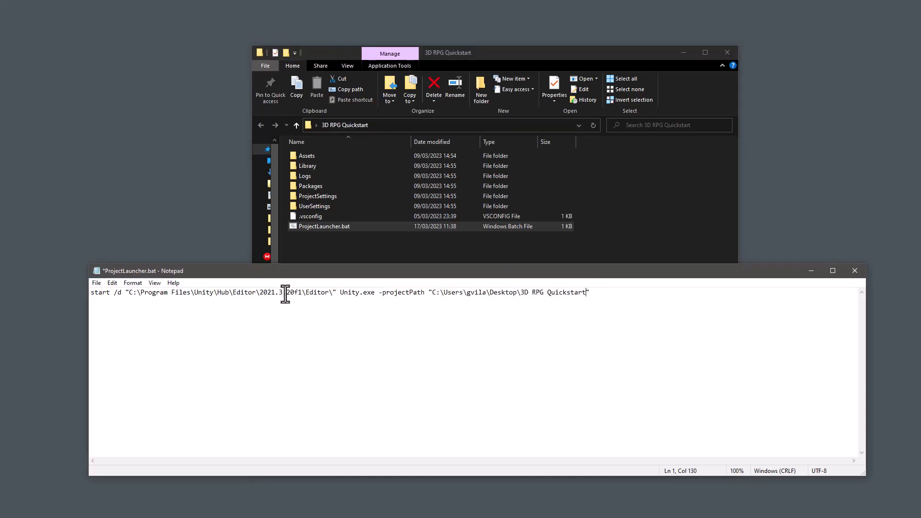
Change the Unity editor version in the launcher command to 2021.3.1f1, and save and close the file.
{"action": "left_click_drag", "start_coordinate": [286, 292], "coordinate": [294, 292]}
{"action": "type", "text": "1"}
{"action": "left_click", "coordinate": [597, 292]}
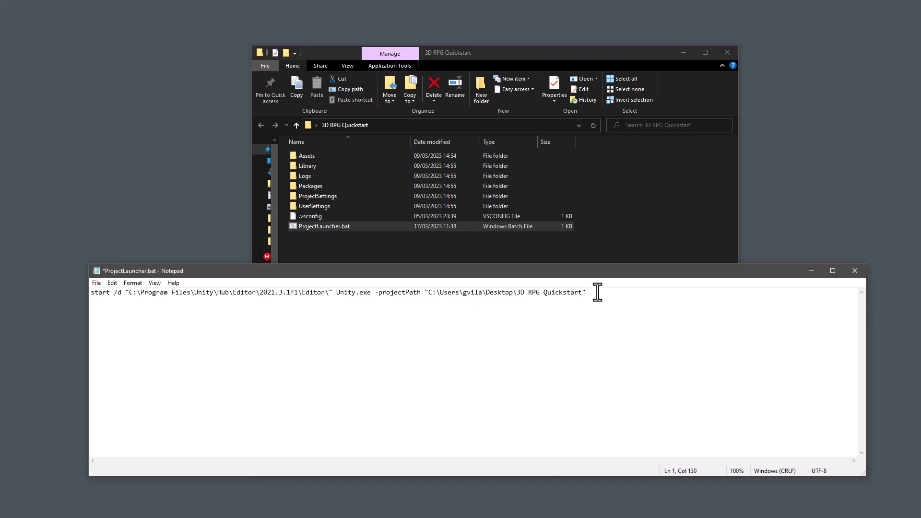
{"action": "key", "text": "ctrl+s"}
{"action": "left_click", "coordinate": [859, 273]}
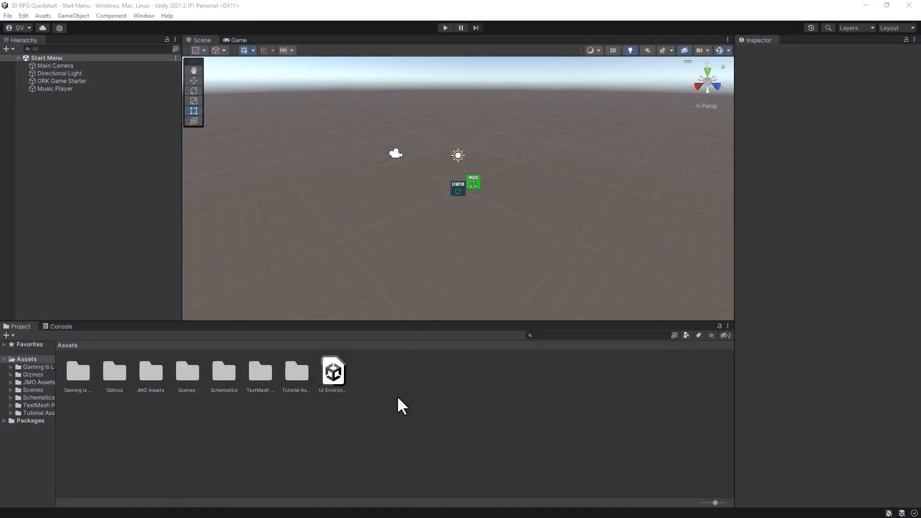
Open the Makinom editor in the Unity project, save its settings and close it.
{"action": "left_click", "coordinate": [144, 16]}
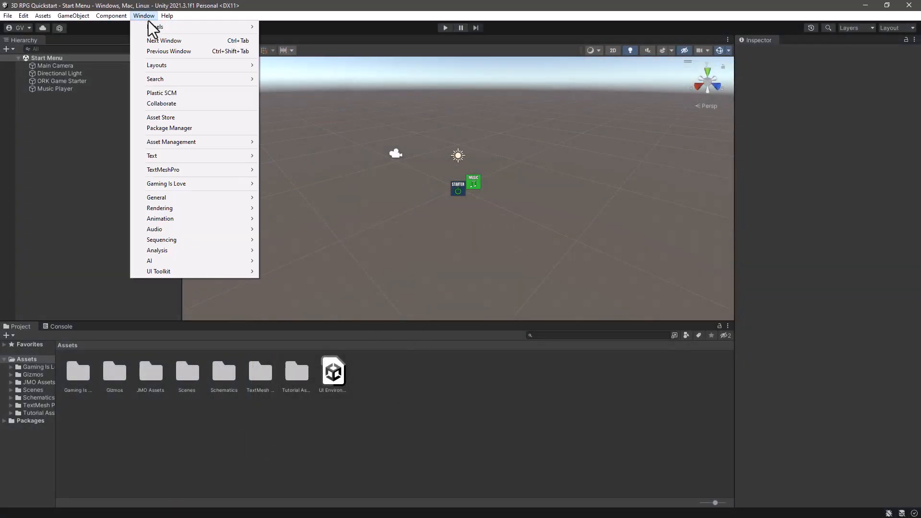
{"action": "mouse_move", "coordinate": [144, 184]}
{"action": "left_click", "coordinate": [292, 194]}
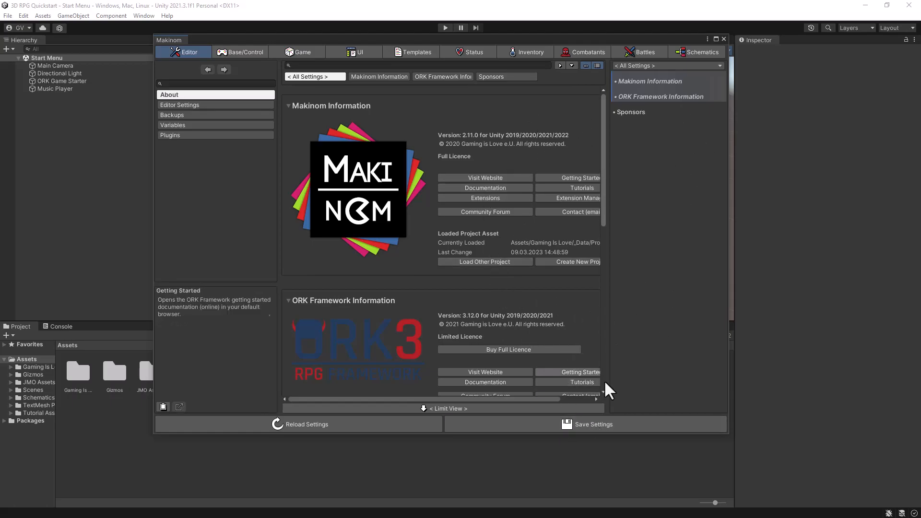
{"action": "left_click", "coordinate": [572, 426]}
{"action": "left_click", "coordinate": [531, 288]}
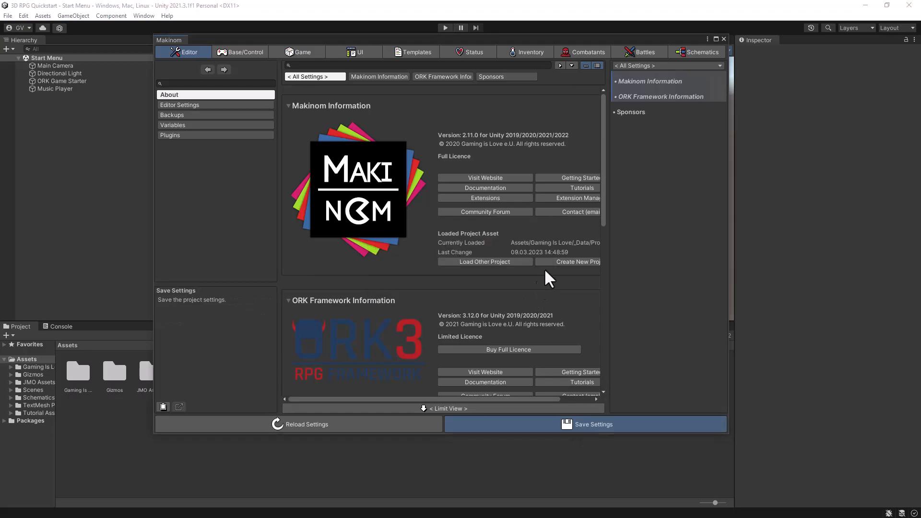
{"action": "left_click", "coordinate": [724, 38]}
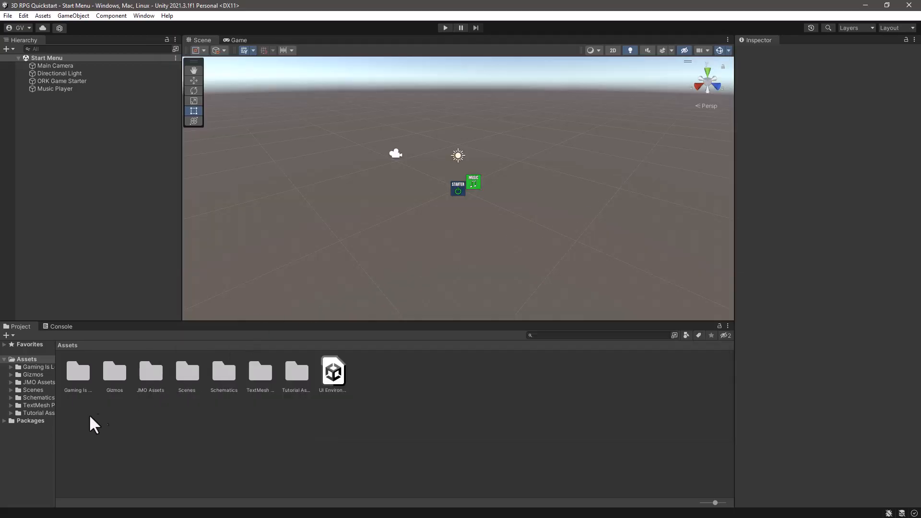
Widen the project folder tree and reimport the Makinom 2 folder inside Assets/Gaming Is Love.
{"action": "left_click_drag", "start_coordinate": [56, 428], "coordinate": [180, 428]}
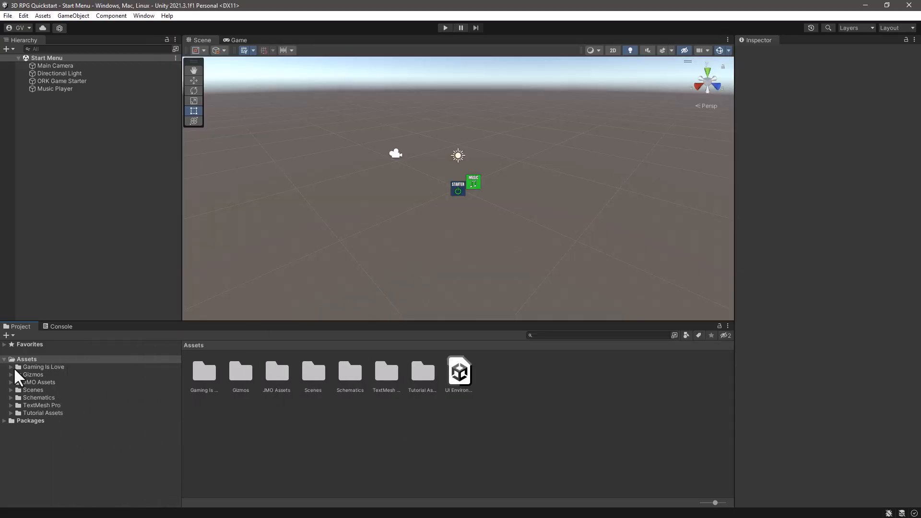
{"action": "left_click", "coordinate": [41, 367]}
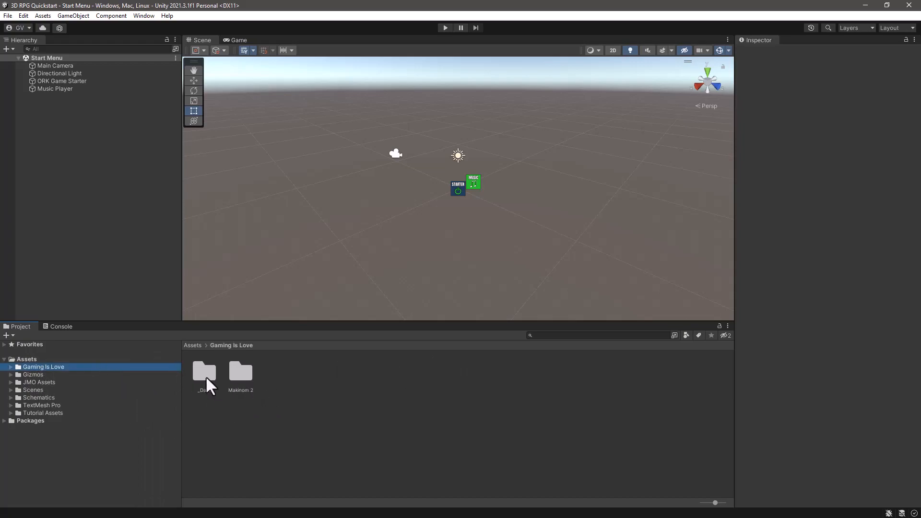
{"action": "right_click", "coordinate": [240, 375]}
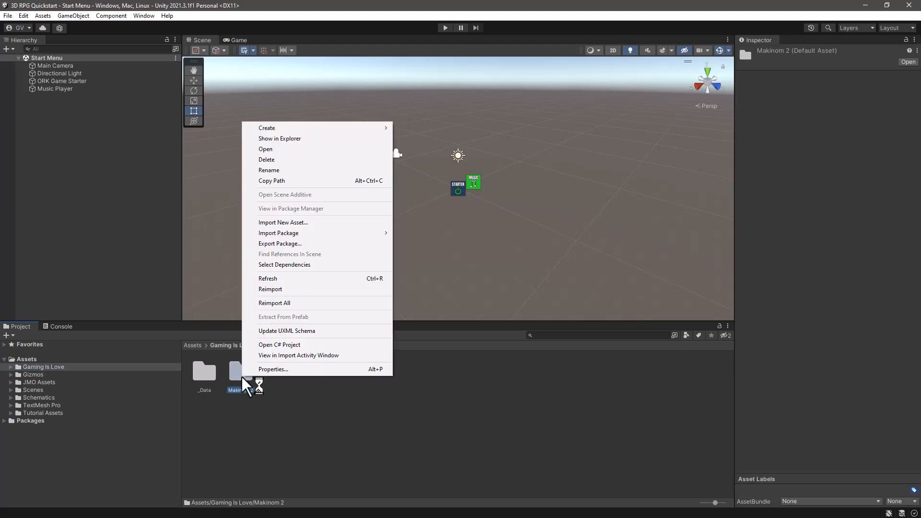
{"action": "left_click", "coordinate": [292, 290]}
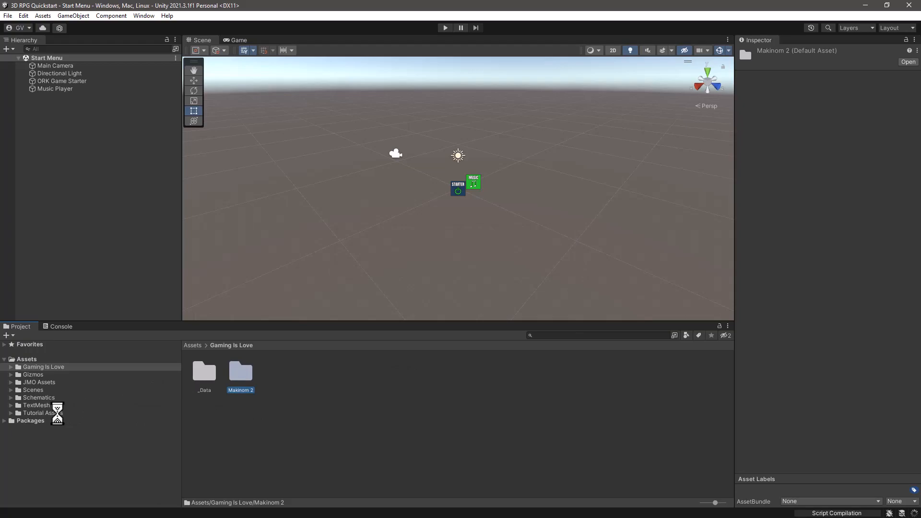
Reimport the _Created folder inside Assets/Tutorial Assets and clear the selection.
{"action": "left_click", "coordinate": [59, 413]}
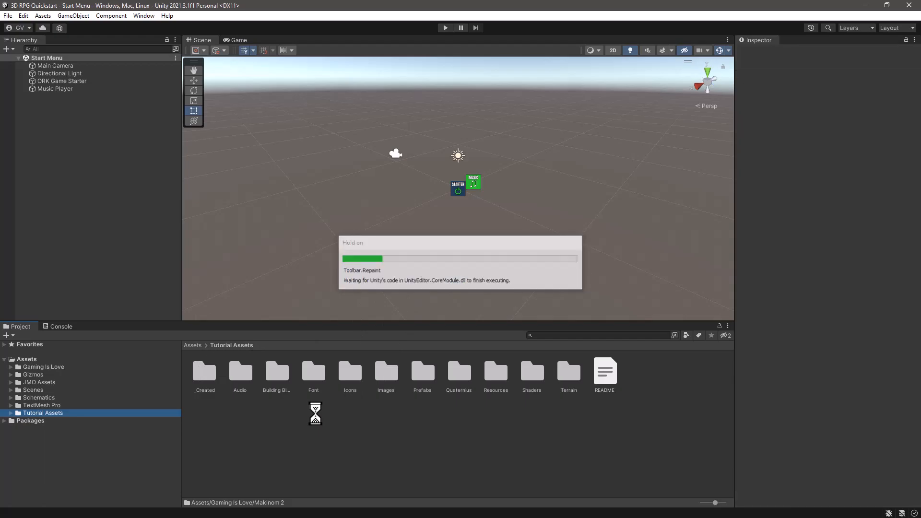
{"action": "left_click", "coordinate": [200, 379]}
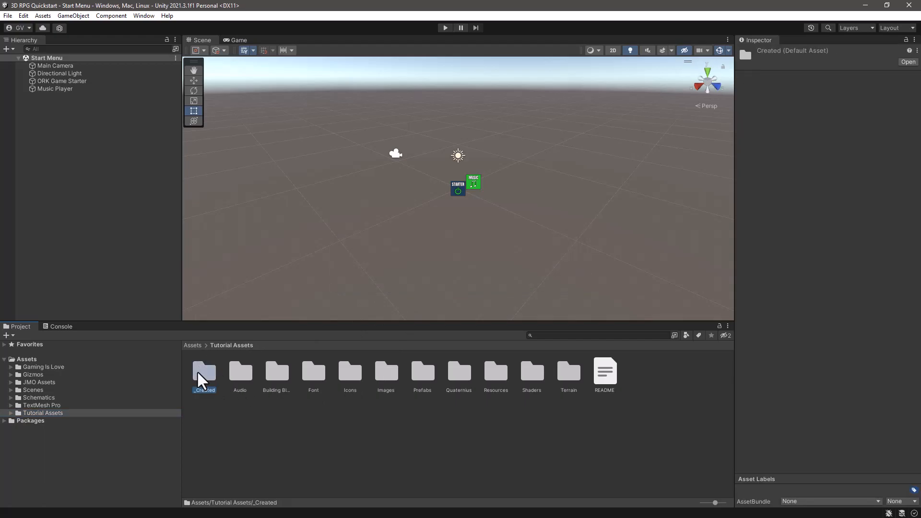
{"action": "right_click", "coordinate": [202, 381]}
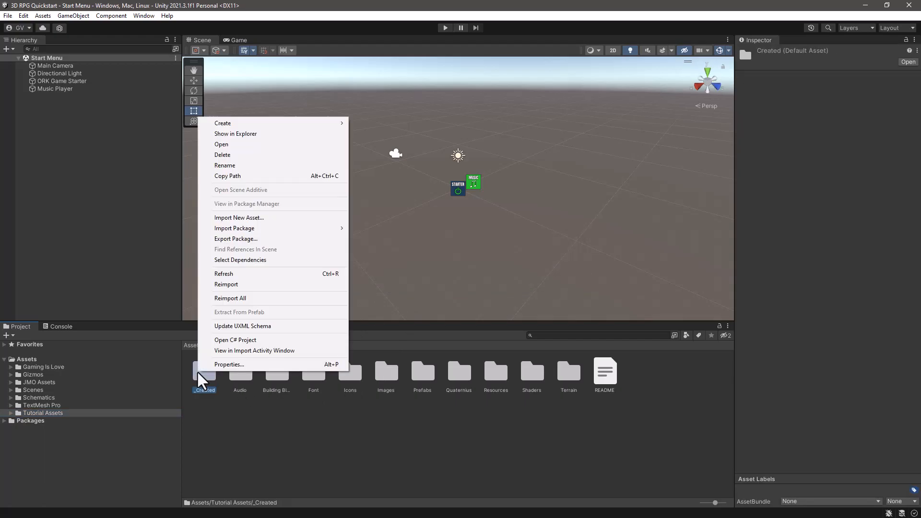
{"action": "left_click", "coordinate": [257, 285]}
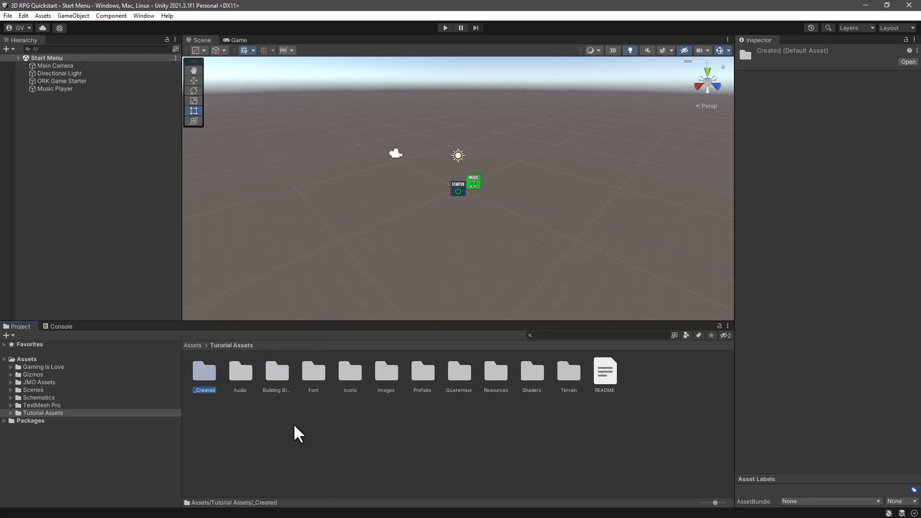
{"action": "left_click", "coordinate": [294, 426]}
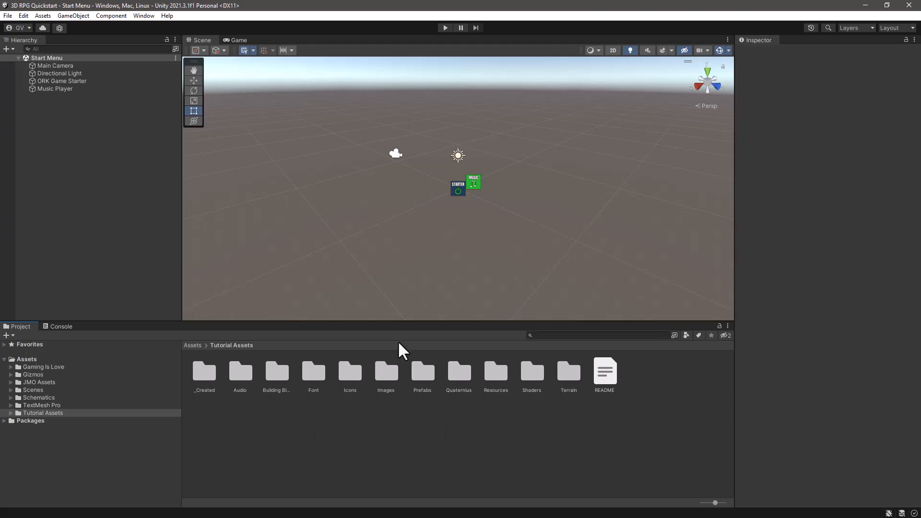
Enlarge the scene and game view area, enter Play mode and start a new game.
{"action": "left_click_drag", "start_coordinate": [385, 319], "coordinate": [377, 349]}
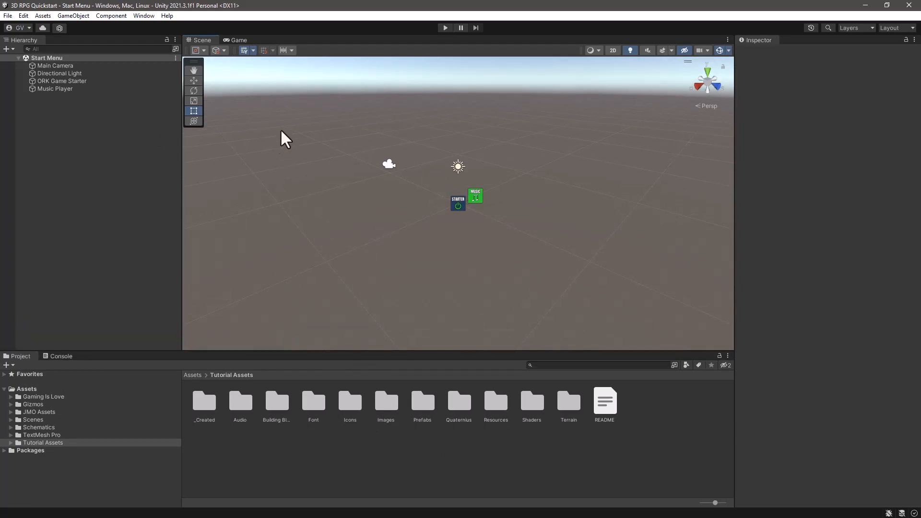
{"action": "left_click", "coordinate": [446, 27]}
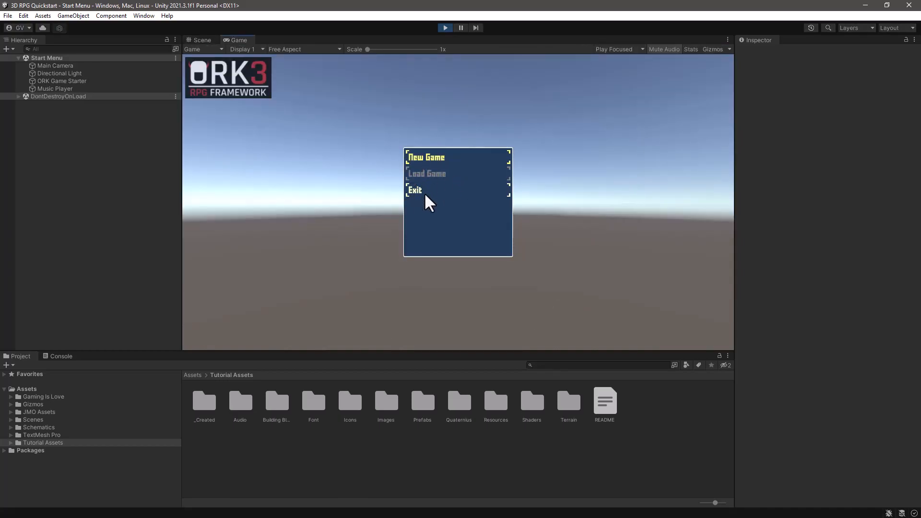
{"action": "left_click", "coordinate": [429, 156]}
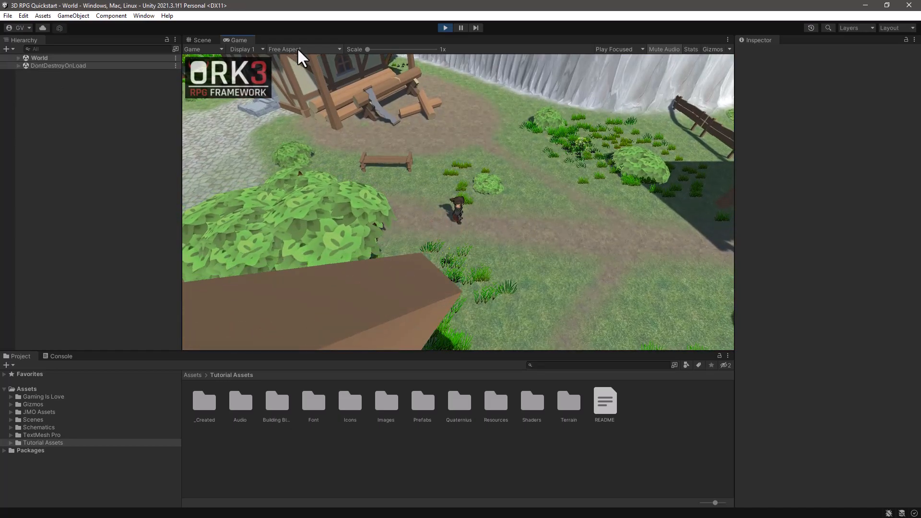
Set the Game view resolution to QHD (2560x1440) and expand the World scene in the hierarchy.
{"action": "left_click", "coordinate": [298, 49]}
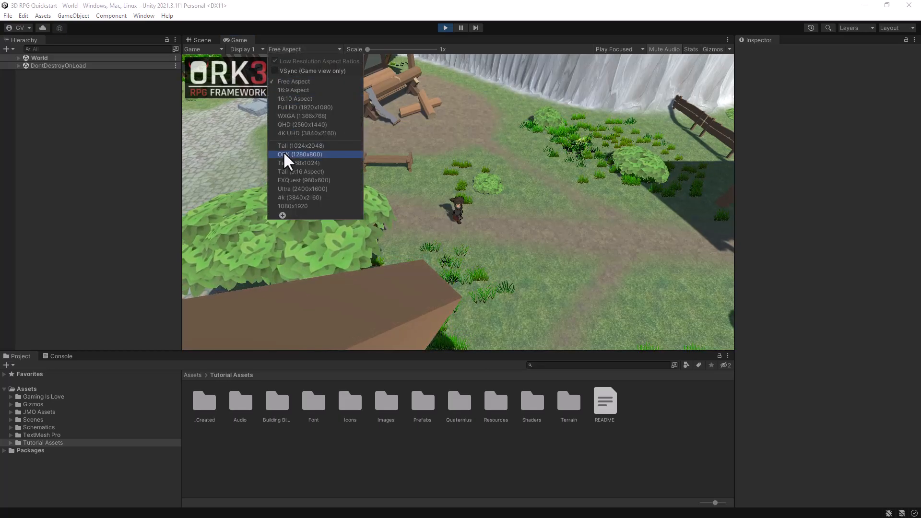
{"action": "left_click", "coordinate": [283, 124]}
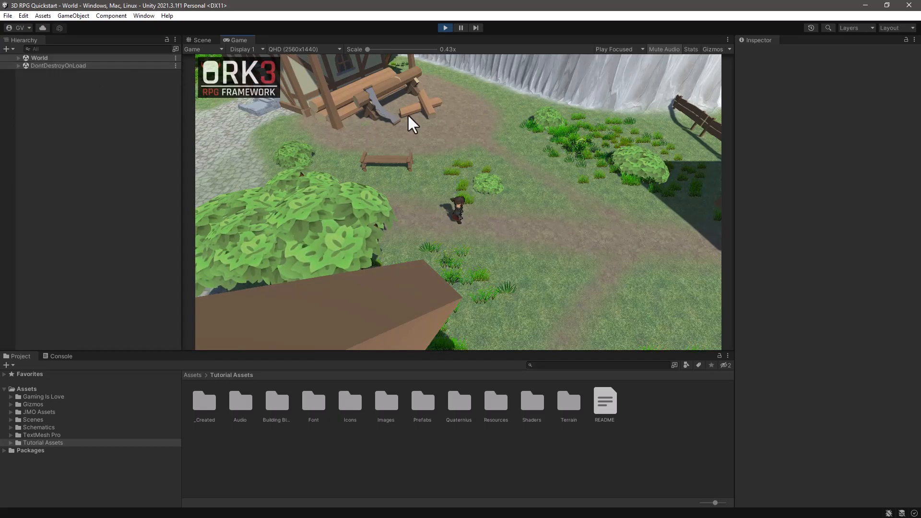
{"action": "left_click", "coordinate": [19, 57]}
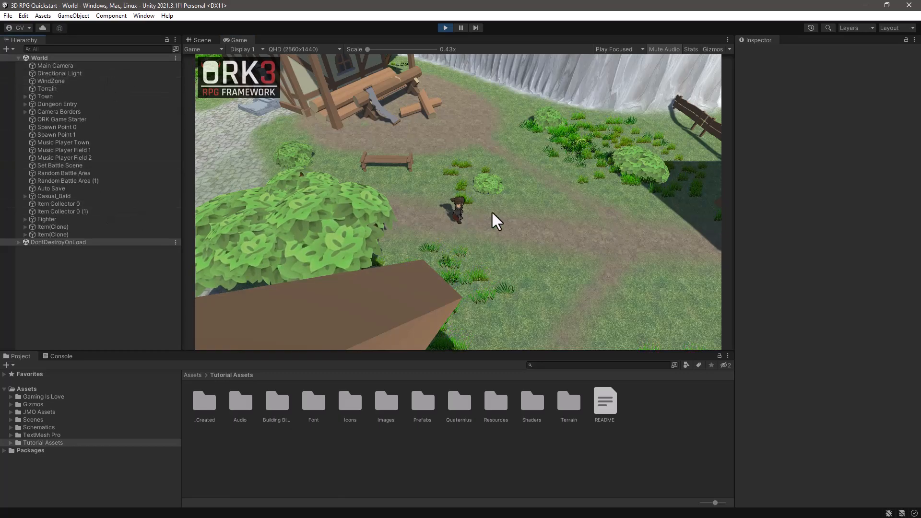
Walk the player character around the town in the running game, and exit Play mode.
{"action": "left_click", "coordinate": [509, 208]}
{"action": "key", "text": "w"}
{"action": "key", "text": "s"}
{"action": "key", "text": "d"}
{"action": "key", "text": "s"}
{"action": "key", "text": "a"}
{"action": "key", "text": "w"}
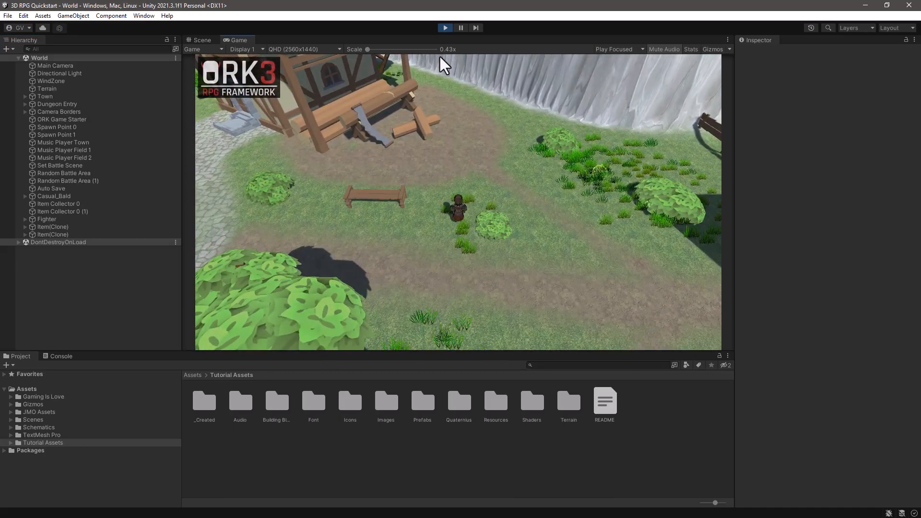
{"action": "left_click", "coordinate": [445, 27]}
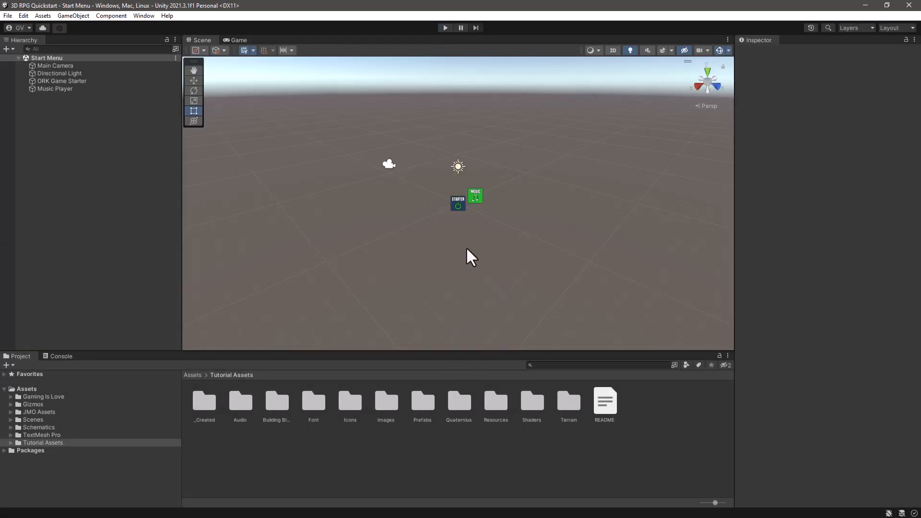
Switch to the browser and examine the Dialogue System for Unity page on the Asset Store down to its free trial link.
{"action": "key", "text": "alt+Tab"}
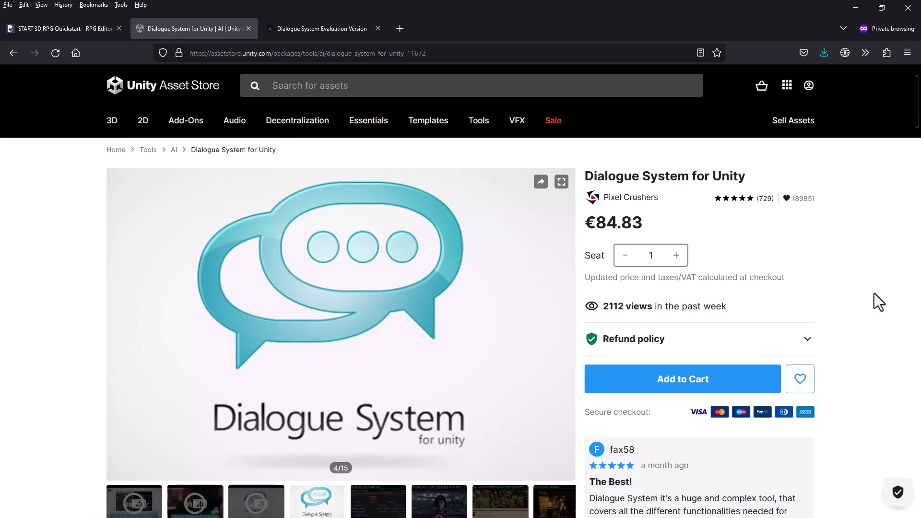
{"action": "scroll", "coordinate": [874, 293], "scroll_direction": "down", "scroll_amount": 10}
{"action": "scroll", "coordinate": [874, 292], "scroll_direction": "down", "scroll_amount": 7}
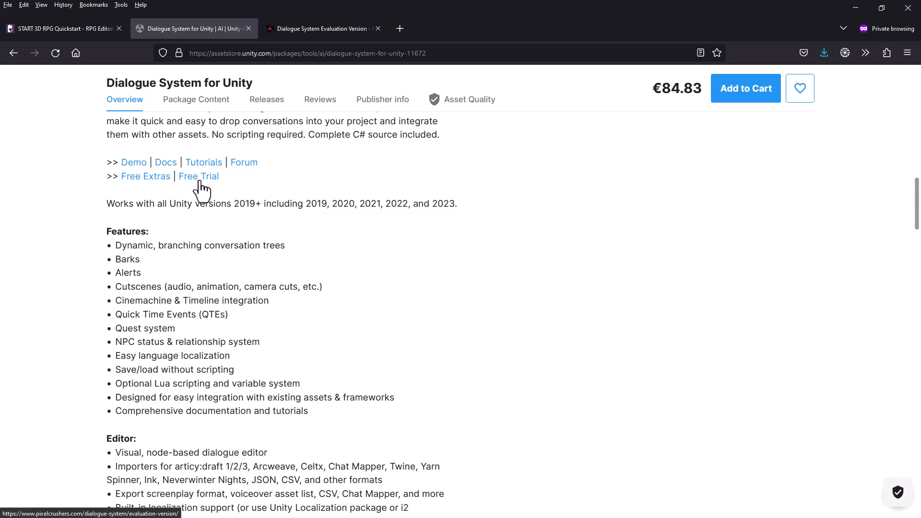
Review the Dialogue System evaluation version page's requirements and download section, and return to Unity.
{"action": "left_click", "coordinate": [311, 27]}
{"action": "scroll", "coordinate": [487, 292], "scroll_direction": "down", "scroll_amount": 2}
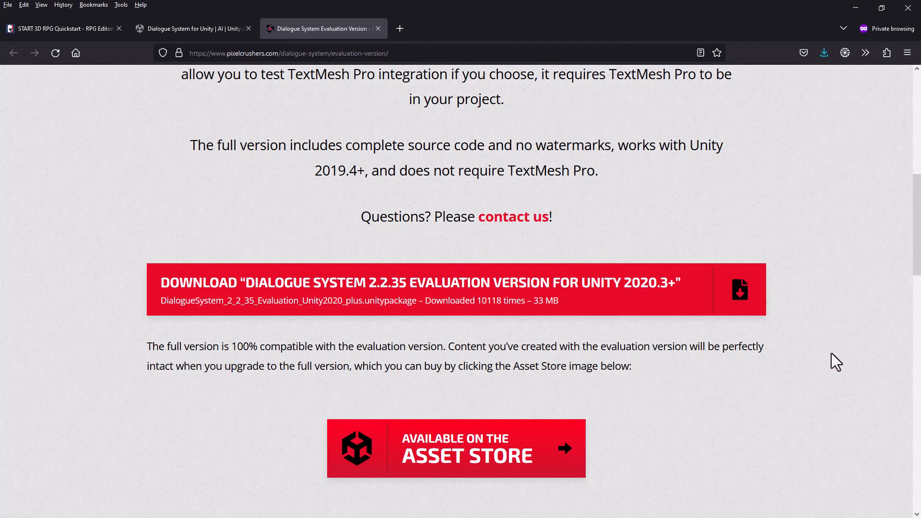
{"action": "scroll", "coordinate": [837, 301], "scroll_direction": "up", "scroll_amount": 3}
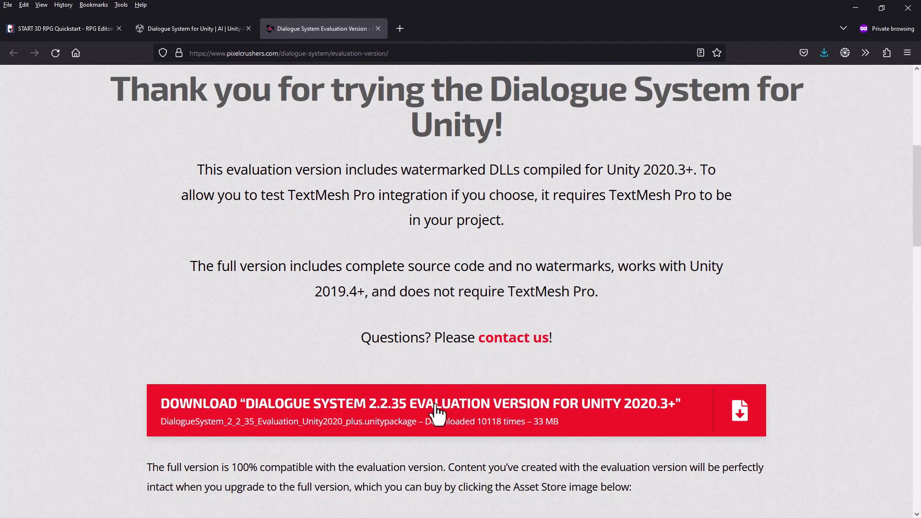
{"action": "scroll", "coordinate": [693, 298], "scroll_direction": "up", "scroll_amount": 5}
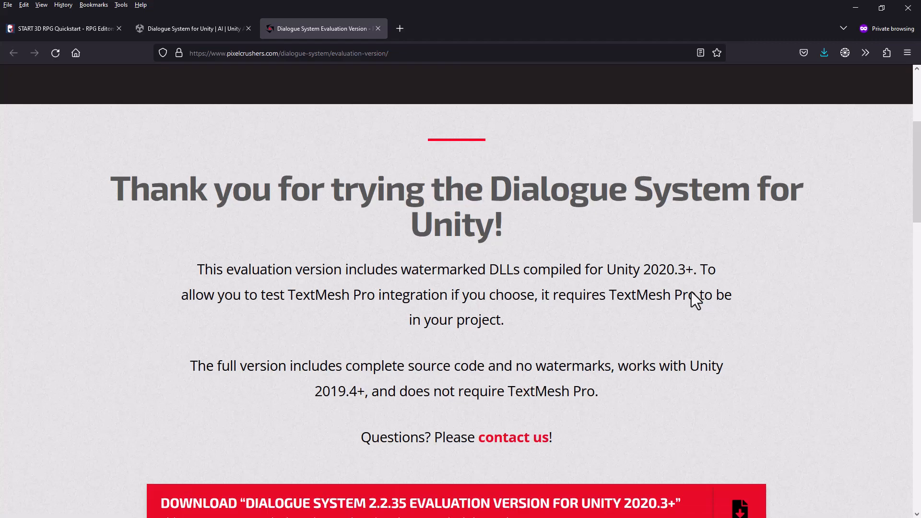
{"action": "scroll", "coordinate": [693, 298], "scroll_direction": "down", "scroll_amount": 3}
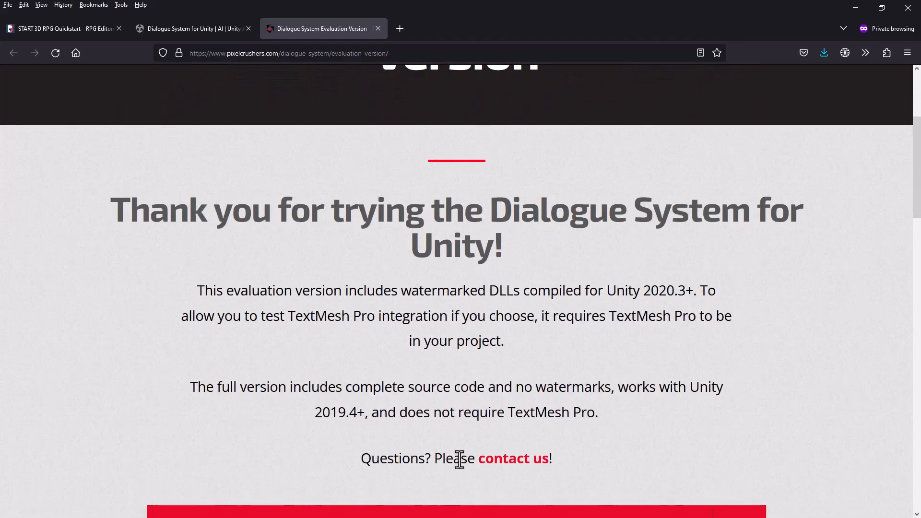
{"action": "scroll", "coordinate": [501, 463], "scroll_direction": "down", "scroll_amount": 3}
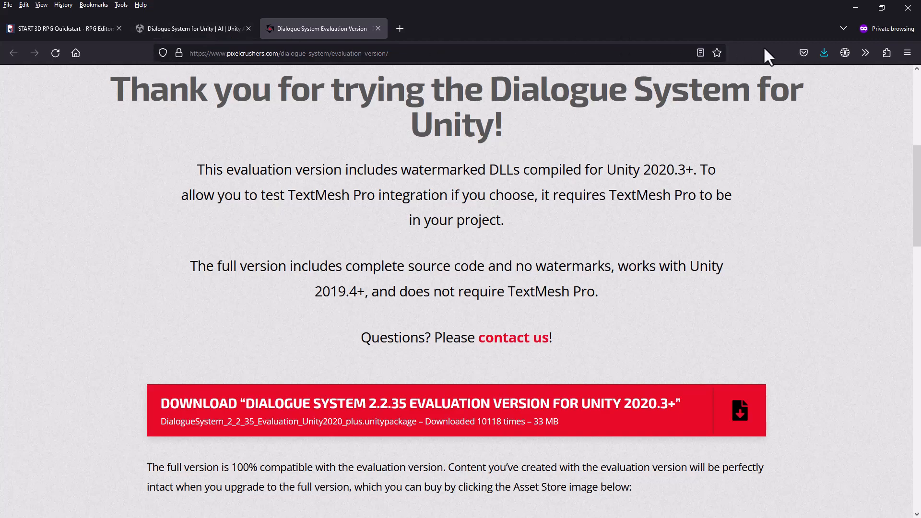
{"action": "left_click", "coordinate": [855, 8]}
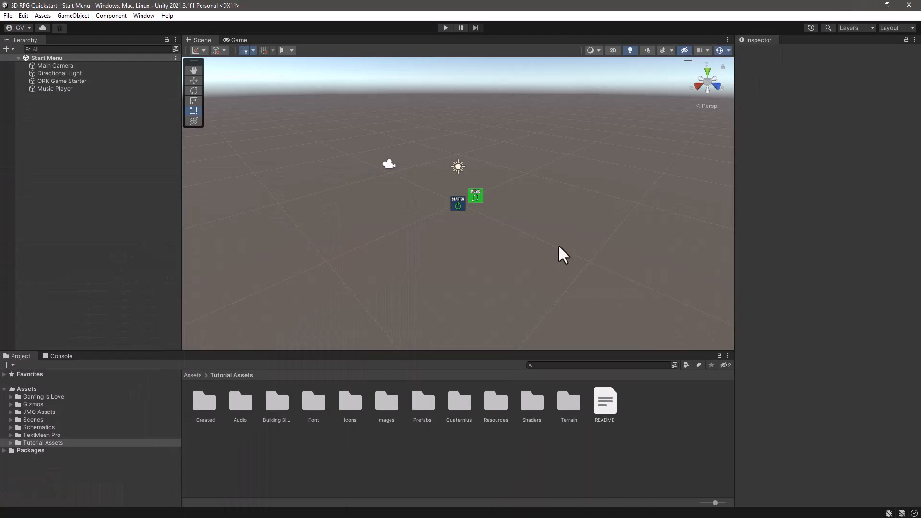
Show the TextMesh Pro folder, import the full Dialogue System for Unity package from My Assets, and close the Package Manager.
{"action": "left_click", "coordinate": [36, 436]}
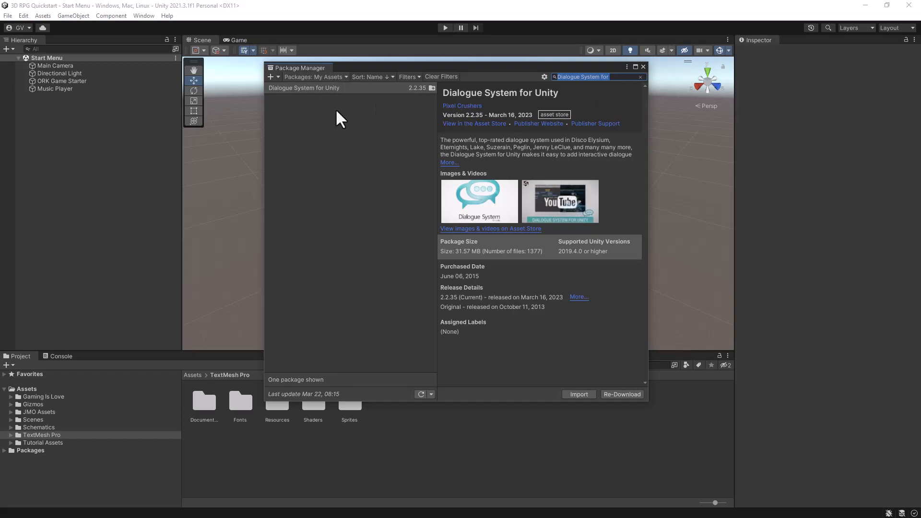
{"action": "left_click", "coordinate": [579, 394]}
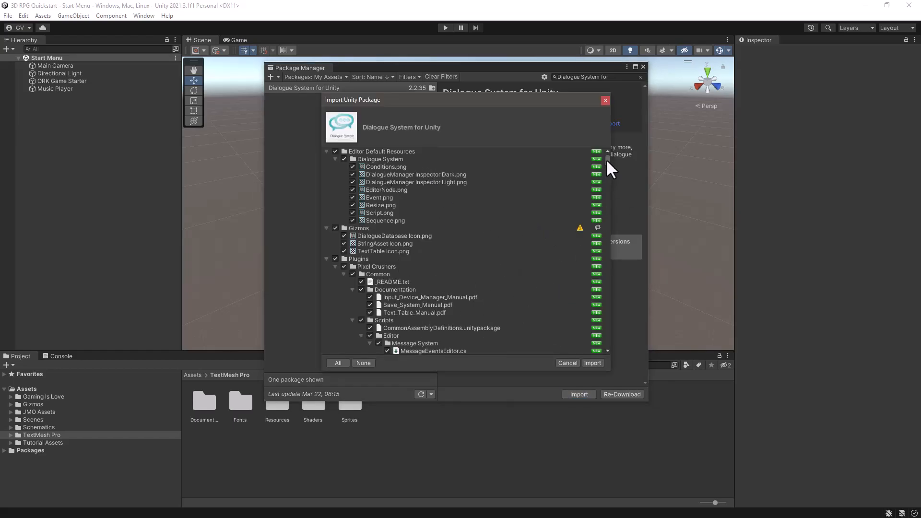
{"action": "left_click_drag", "start_coordinate": [606, 159], "coordinate": [601, 344]}
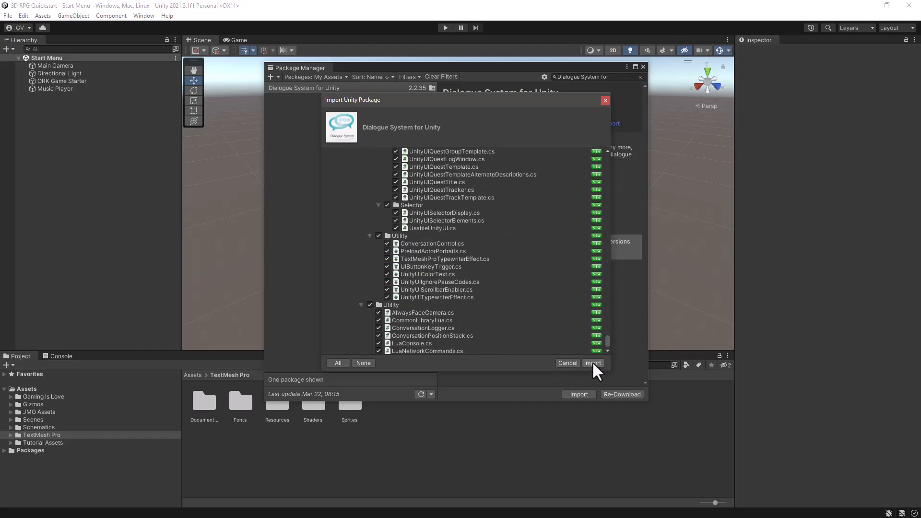
{"action": "left_click", "coordinate": [592, 362]}
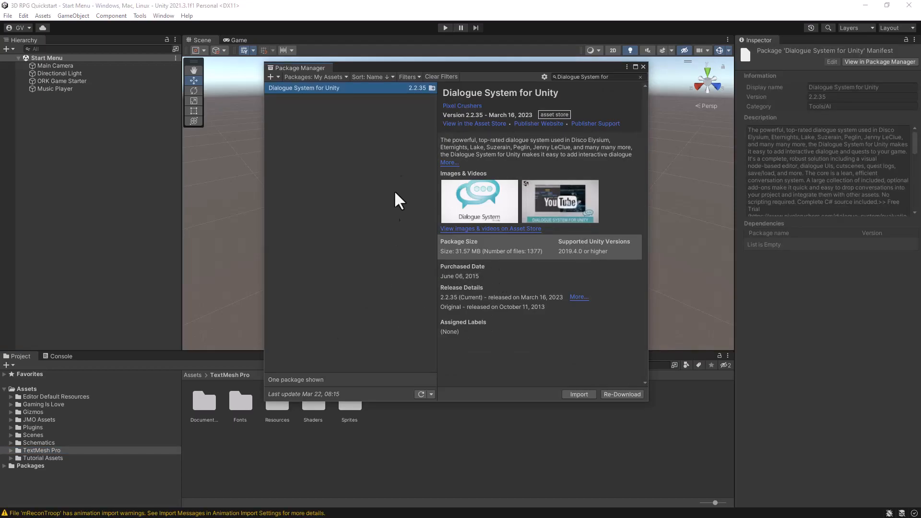
{"action": "left_click", "coordinate": [643, 67]}
Enlarge the project area and open Plugins/Pixel Crushers/Dialogue System/Third Party Support with its assets shown as a list.
{"action": "left_click_drag", "start_coordinate": [266, 353], "coordinate": [268, 250]}
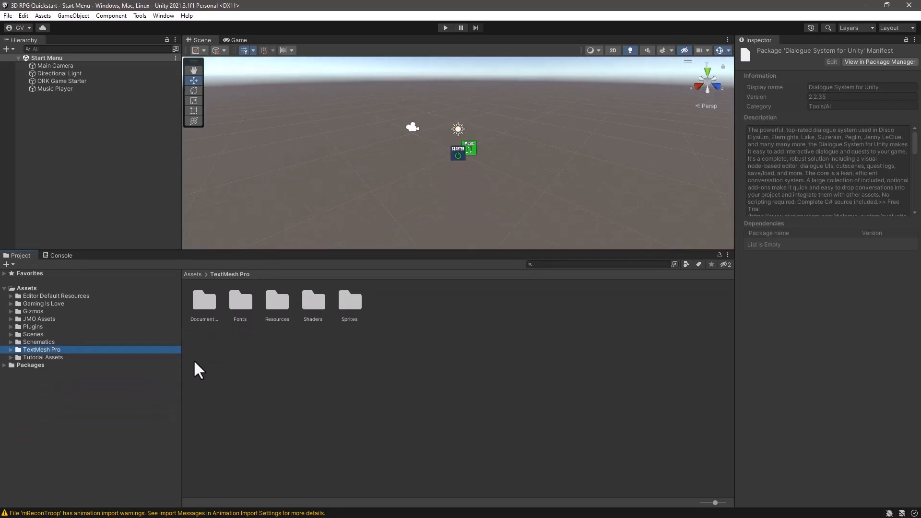
{"action": "left_click", "coordinate": [28, 327]}
{"action": "double_click", "coordinate": [206, 301]}
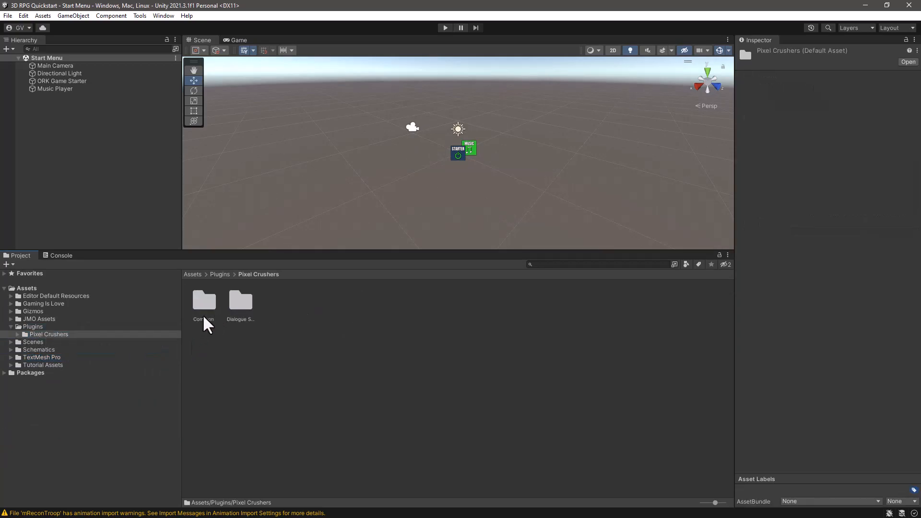
{"action": "double_click", "coordinate": [243, 303]}
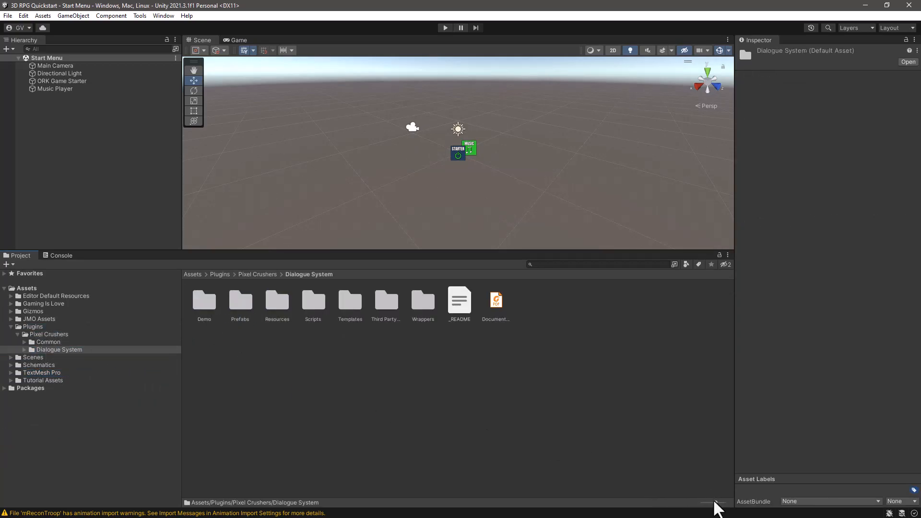
{"action": "left_click_drag", "start_coordinate": [716, 502], "coordinate": [685, 505]}
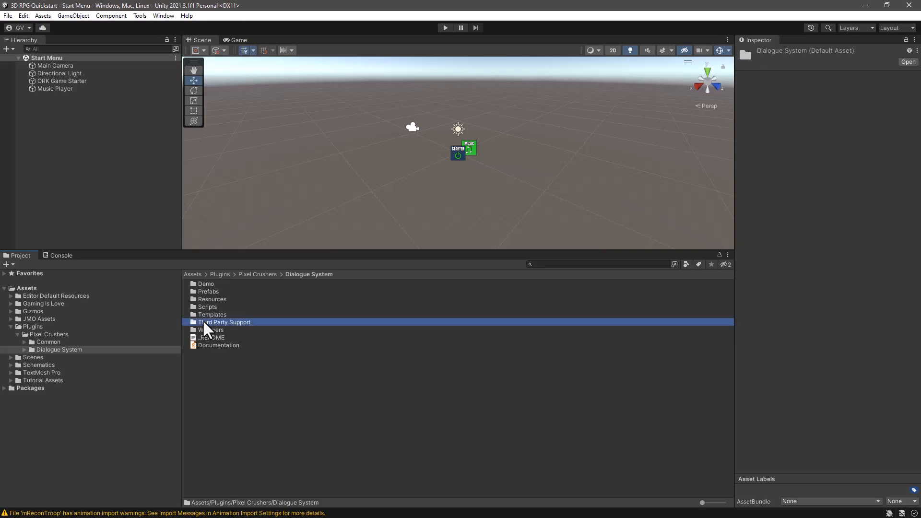
{"action": "double_click", "coordinate": [204, 323]}
Import all contents of the Makinom Support package from the Third Party Support folder.
{"action": "scroll", "coordinate": [232, 318], "scroll_direction": "down", "scroll_amount": 2}
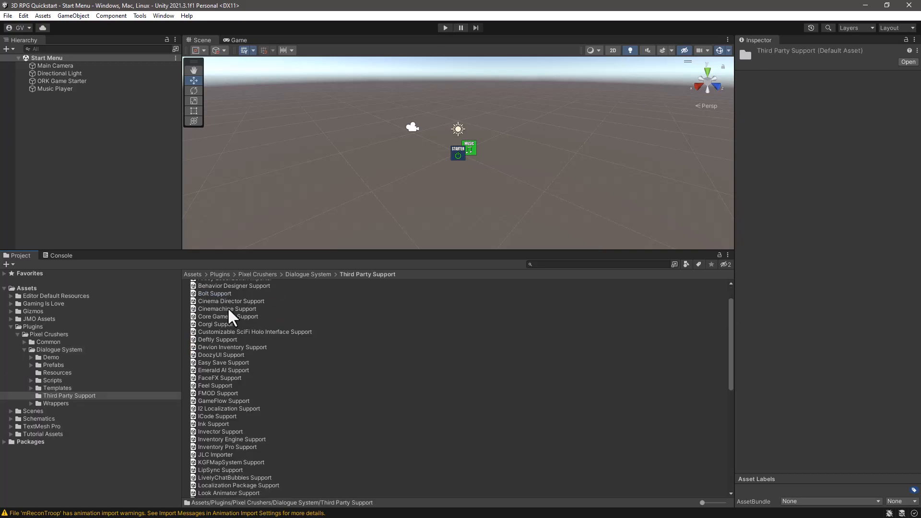
{"action": "scroll", "coordinate": [232, 317], "scroll_direction": "down", "scroll_amount": 10}
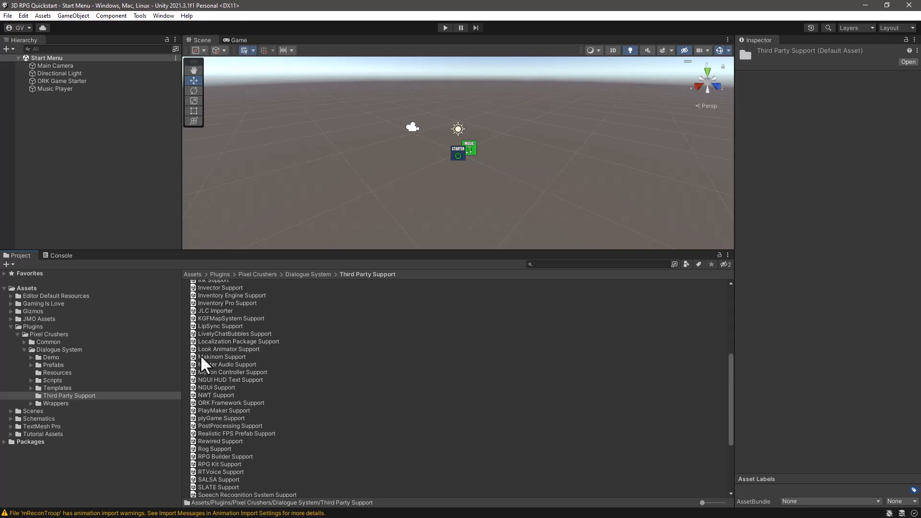
{"action": "left_click", "coordinate": [218, 357]}
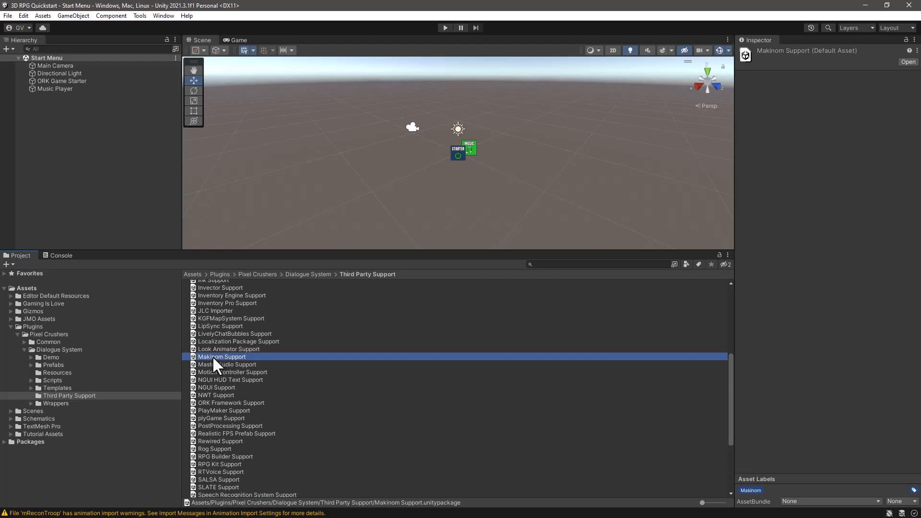
{"action": "double_click", "coordinate": [298, 357]}
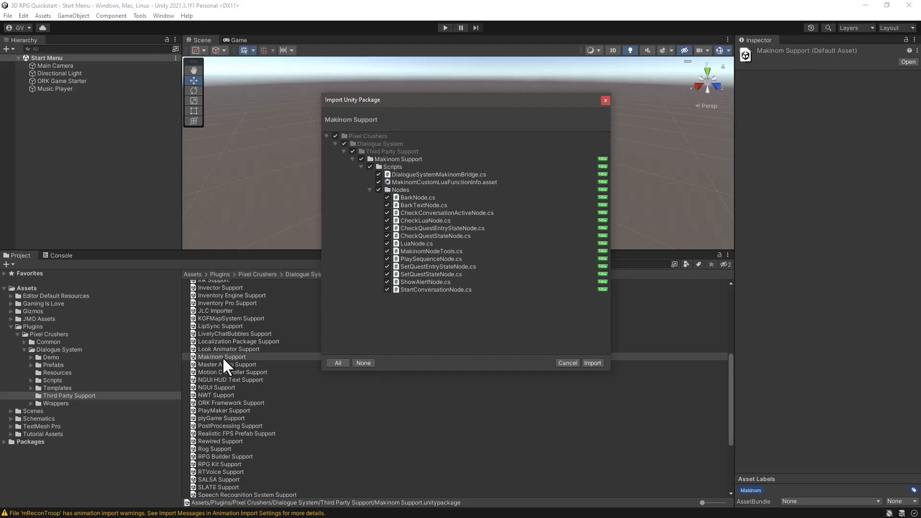
{"action": "left_click", "coordinate": [591, 362]}
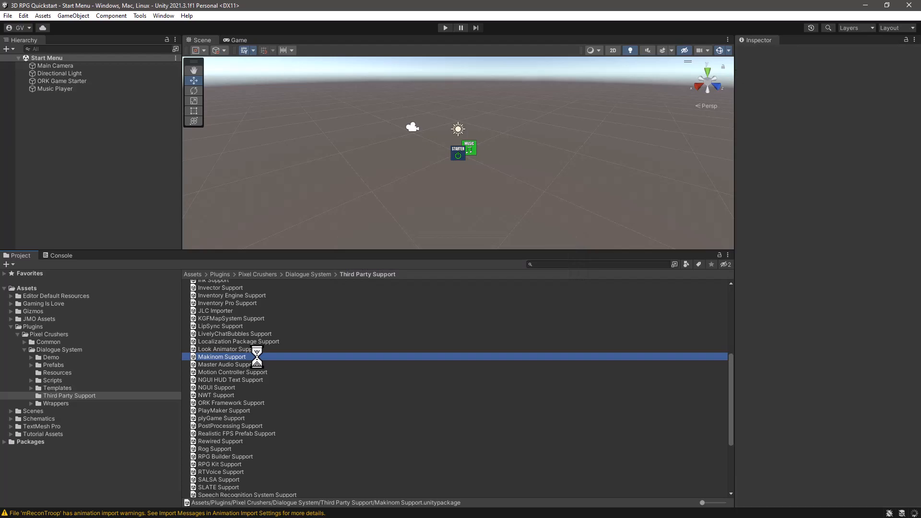
Import all contents of the ORK Framework Support package from the Third Party Support folder.
{"action": "scroll", "coordinate": [301, 357], "scroll_direction": "down", "scroll_amount": 3}
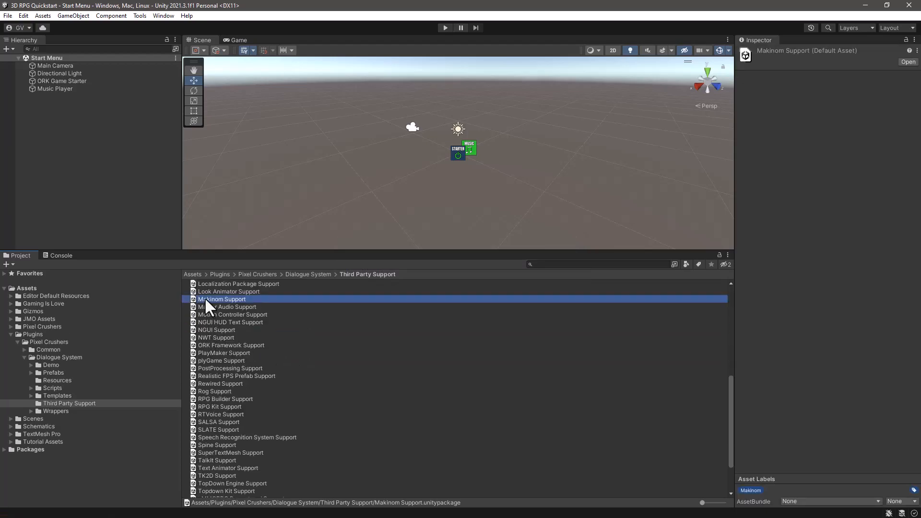
{"action": "left_click", "coordinate": [216, 345]}
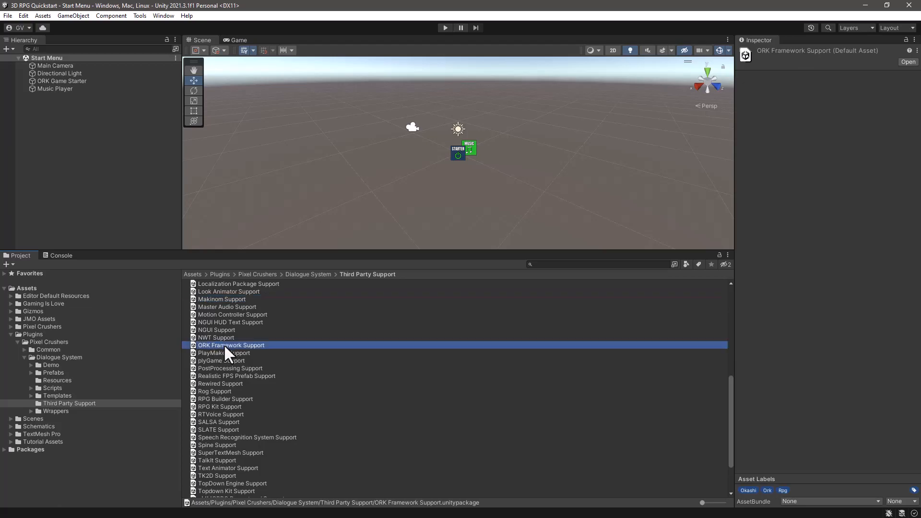
{"action": "double_click", "coordinate": [224, 344]}
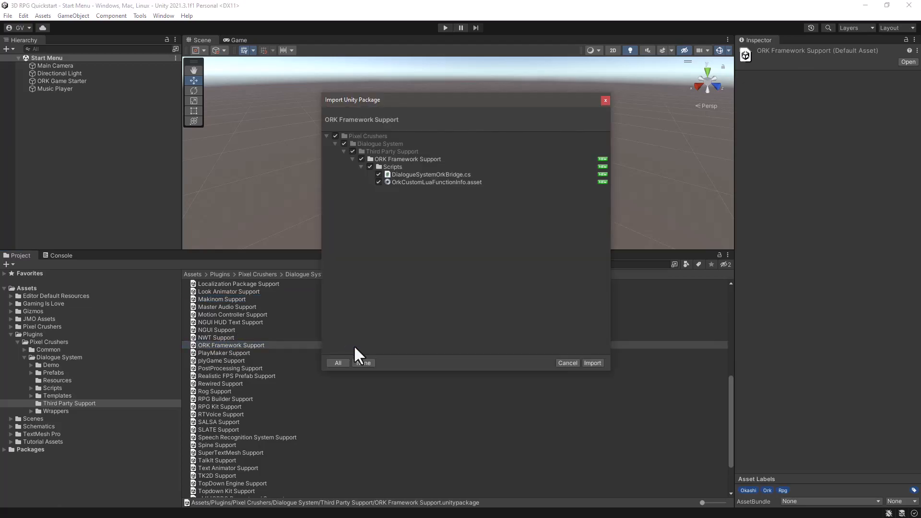
{"action": "left_click", "coordinate": [593, 363]}
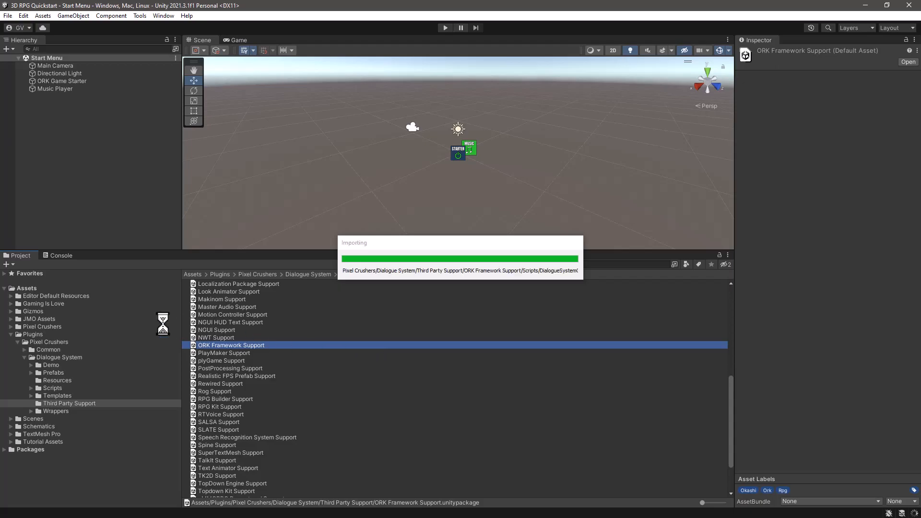
Inspect the imported integration folders under Assets/Pixel Crushers/Dialogue System/Third Party Support, opening ORK Framework Support.
{"action": "left_click", "coordinate": [28, 327]}
{"action": "double_click", "coordinate": [211, 284]}
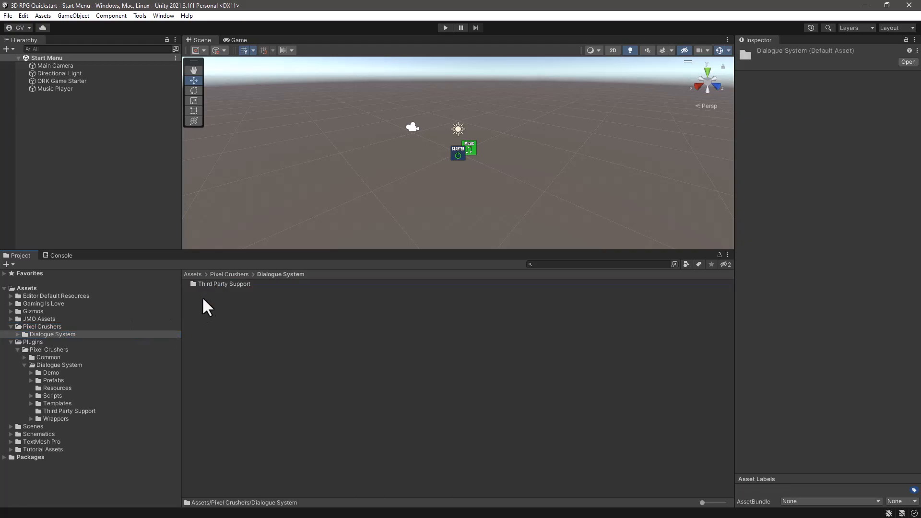
{"action": "double_click", "coordinate": [233, 284]}
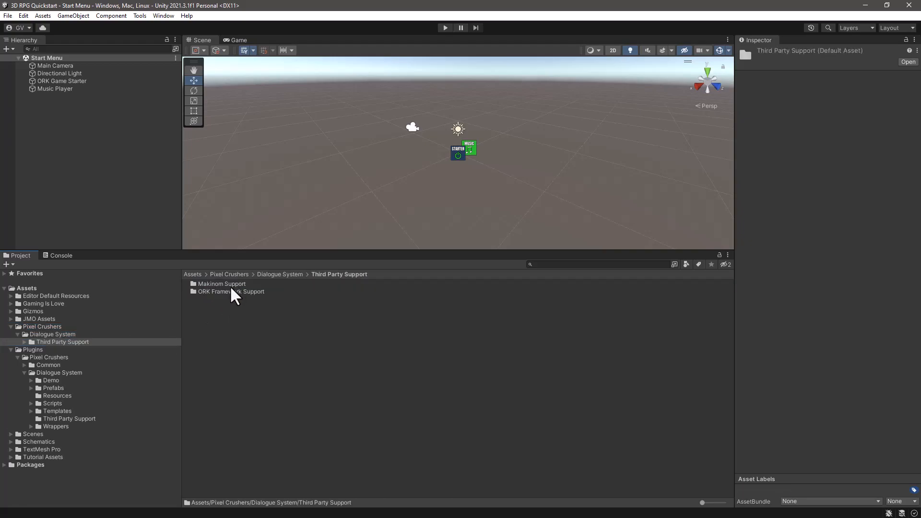
{"action": "double_click", "coordinate": [207, 292]}
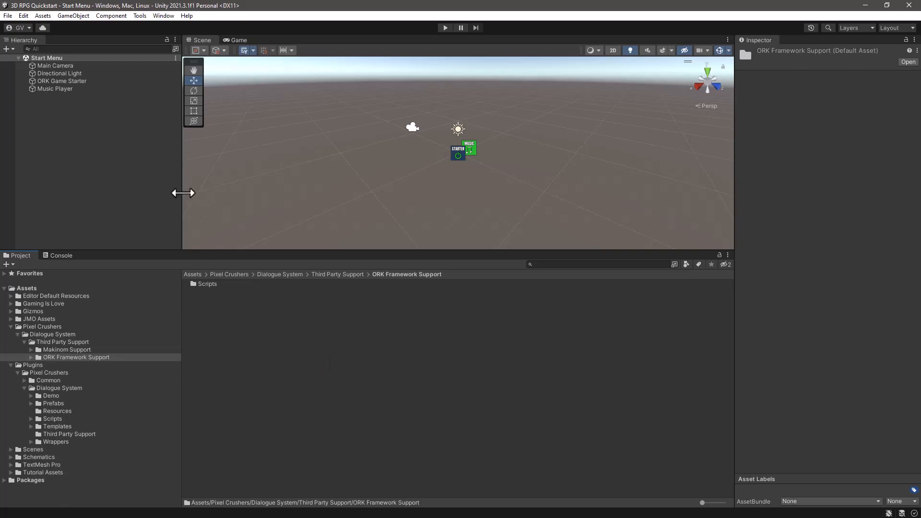
Enlarge the scene view and add the Dialogue Manager prefab from the Dialogue System's Prefabs folder to the Start Menu scene.
{"action": "left_click_drag", "start_coordinate": [256, 249], "coordinate": [245, 328]}
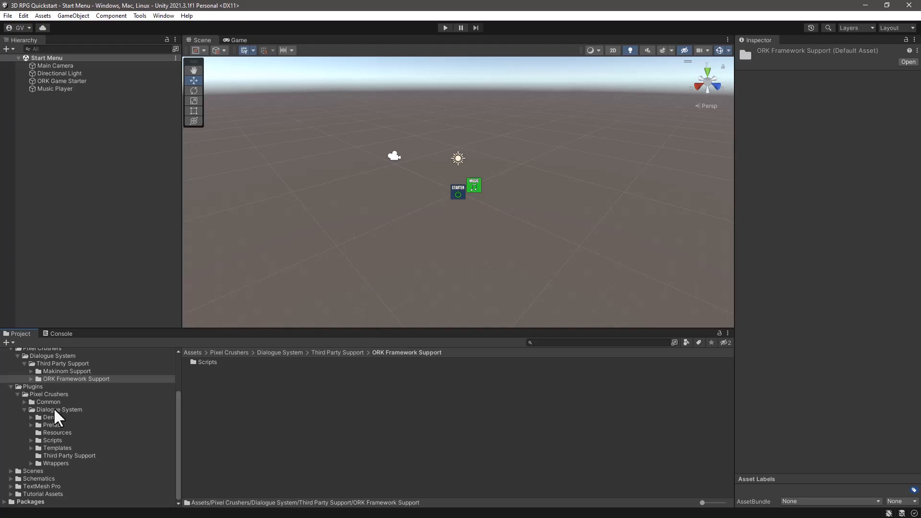
{"action": "left_click", "coordinate": [52, 426]}
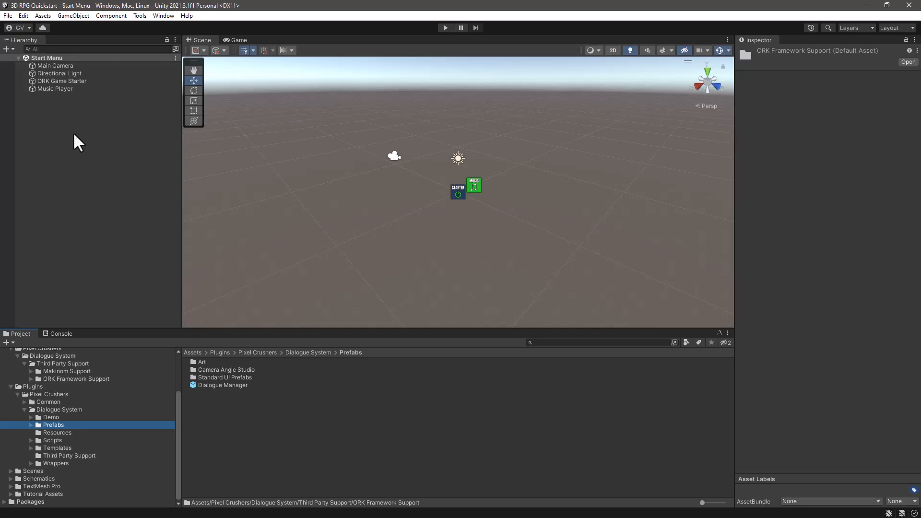
{"action": "left_click", "coordinate": [140, 16]}
{"action": "mouse_move", "coordinate": [144, 29]}
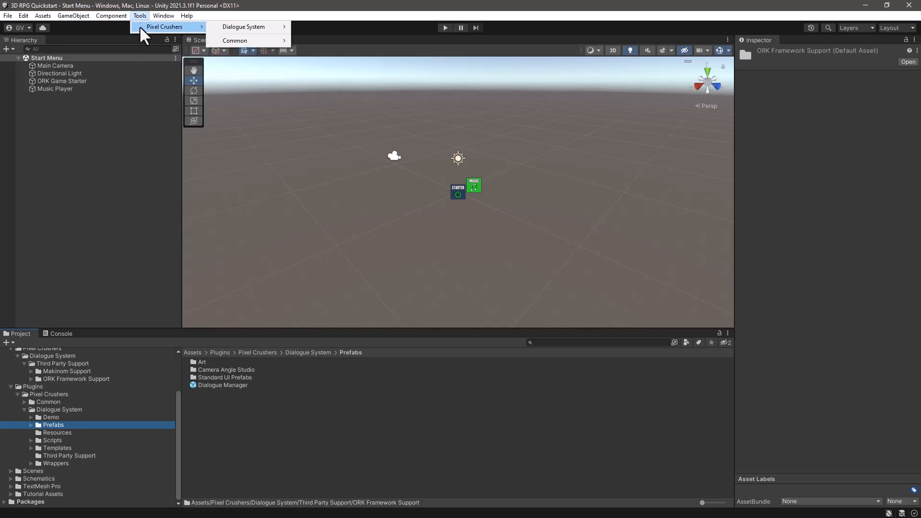
{"action": "mouse_move", "coordinate": [245, 30]}
{"action": "mouse_move", "coordinate": [367, 69]}
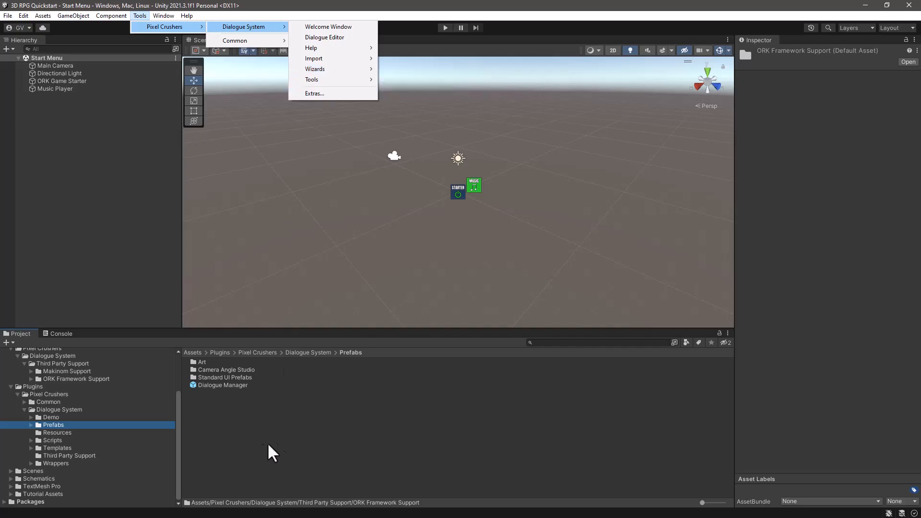
{"action": "left_click", "coordinate": [198, 385]}
{"action": "left_click_drag", "start_coordinate": [196, 385], "coordinate": [62, 131]}
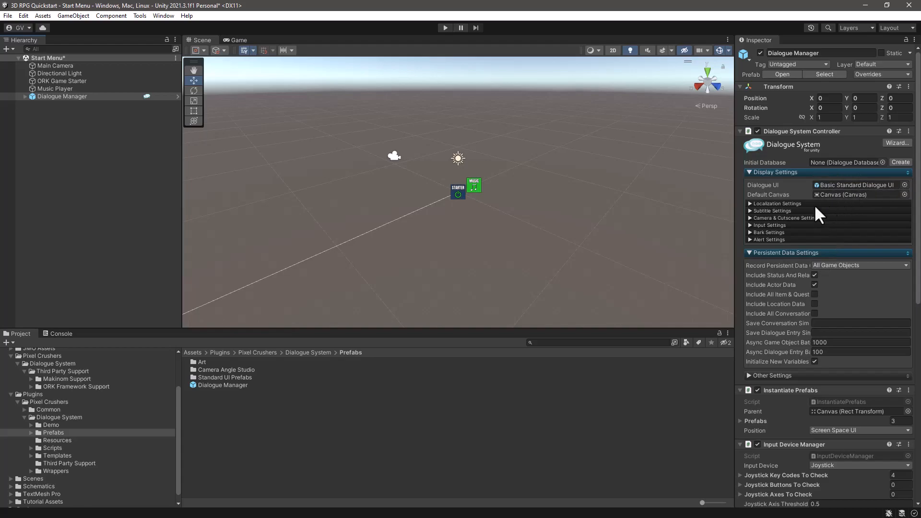
Widen the Inspector, collapse the Dialogue Manager's existing script components and add the Dialogue System Ork Bridge component to it.
{"action": "left_click_drag", "start_coordinate": [734, 216], "coordinate": [676, 215]}
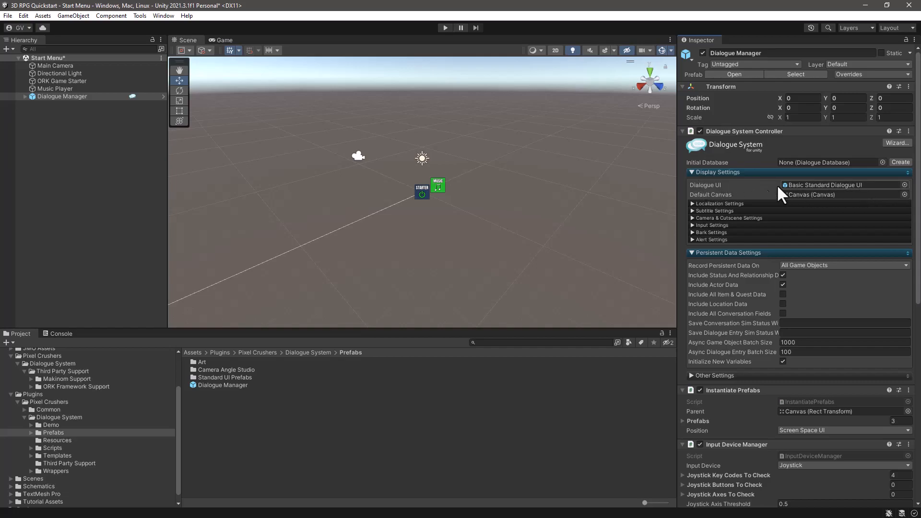
{"action": "left_click", "coordinate": [682, 130]}
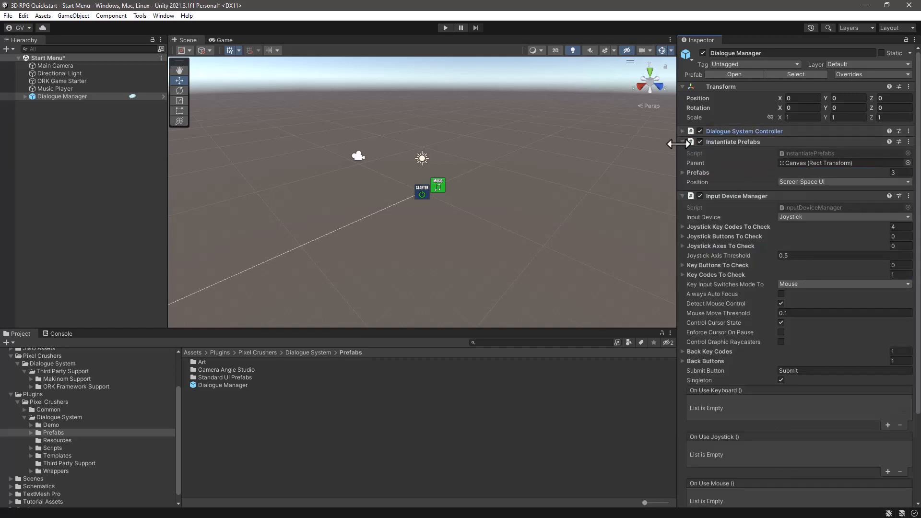
{"action": "left_click", "coordinate": [681, 142]}
{"action": "left_click", "coordinate": [682, 153]}
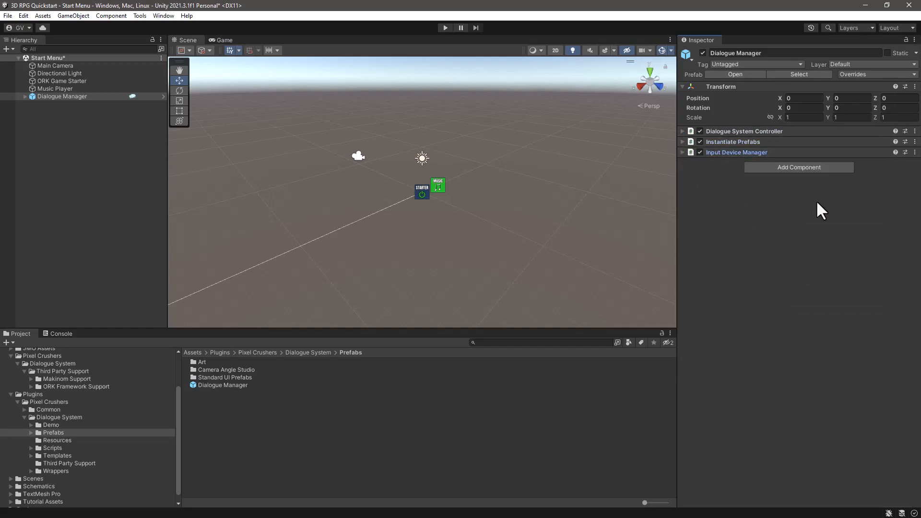
{"action": "left_click", "coordinate": [803, 168]}
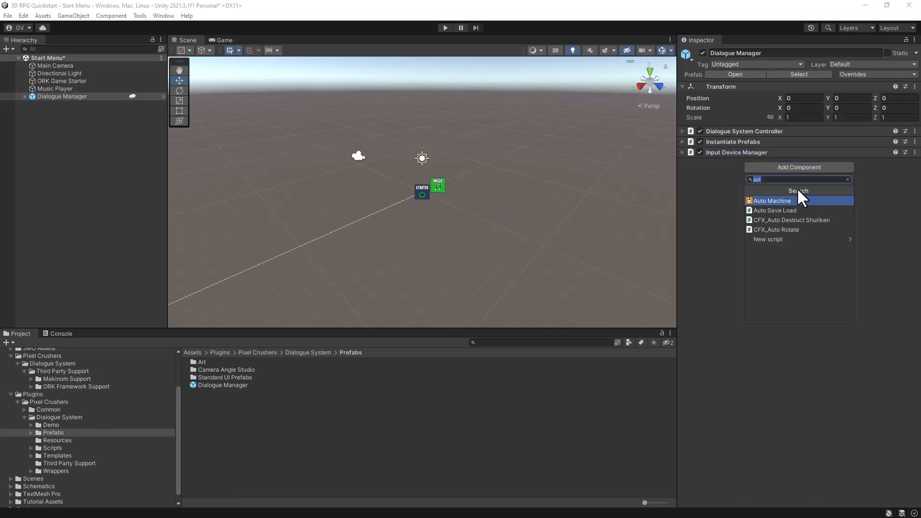
{"action": "type", "text": "ork"}
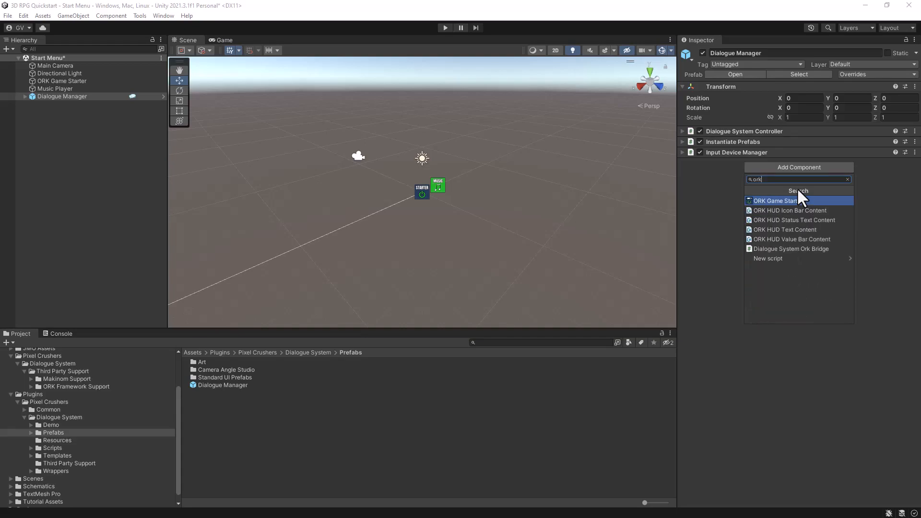
{"action": "left_click", "coordinate": [777, 250]}
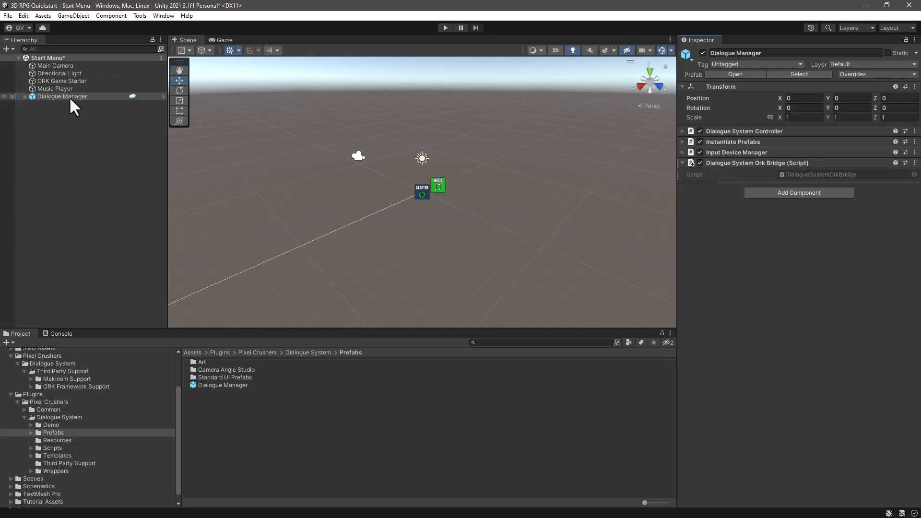
Save the Start Menu scene and open the World scene from the project's Scenes folder.
{"action": "left_click", "coordinate": [682, 131]}
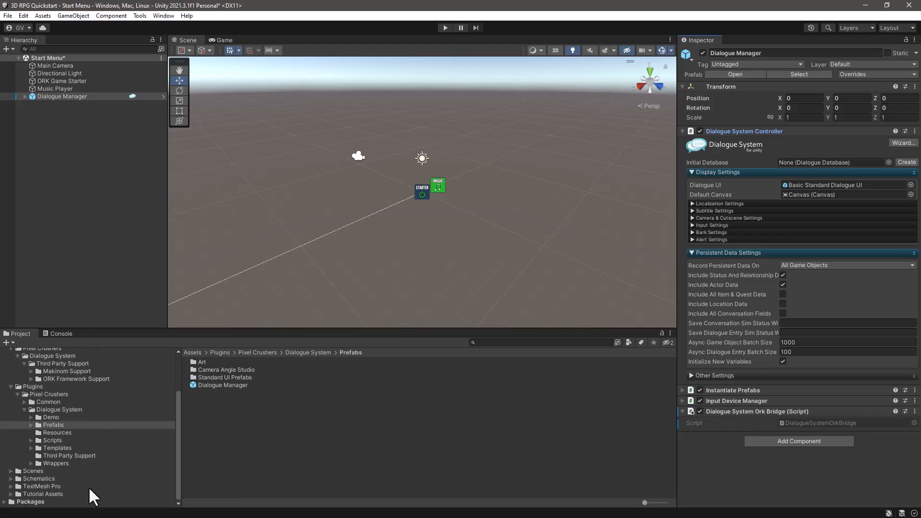
{"action": "left_click", "coordinate": [46, 493]}
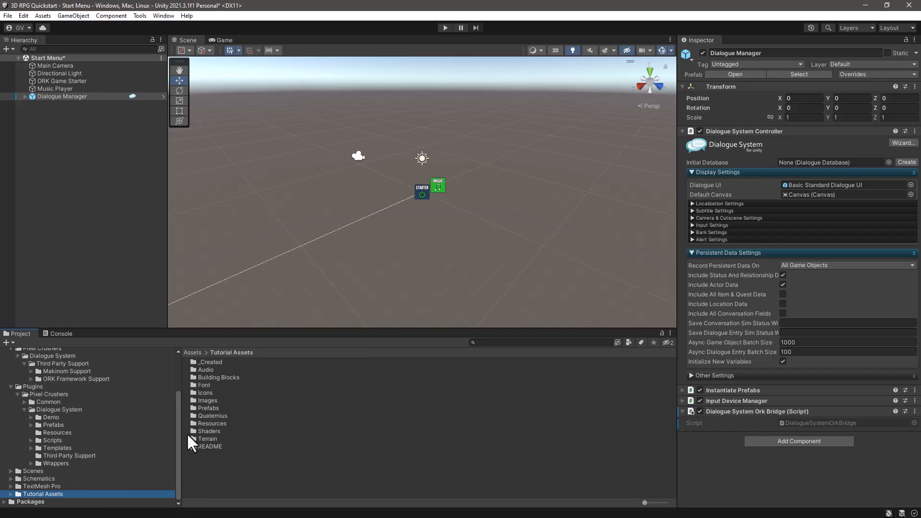
{"action": "left_click", "coordinate": [28, 471]}
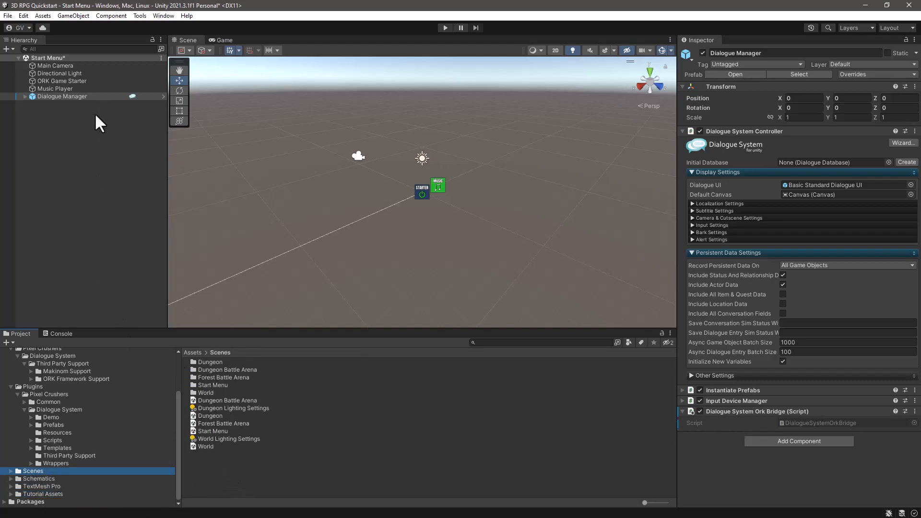
{"action": "key", "text": "ctrl+s"}
{"action": "double_click", "coordinate": [207, 446]}
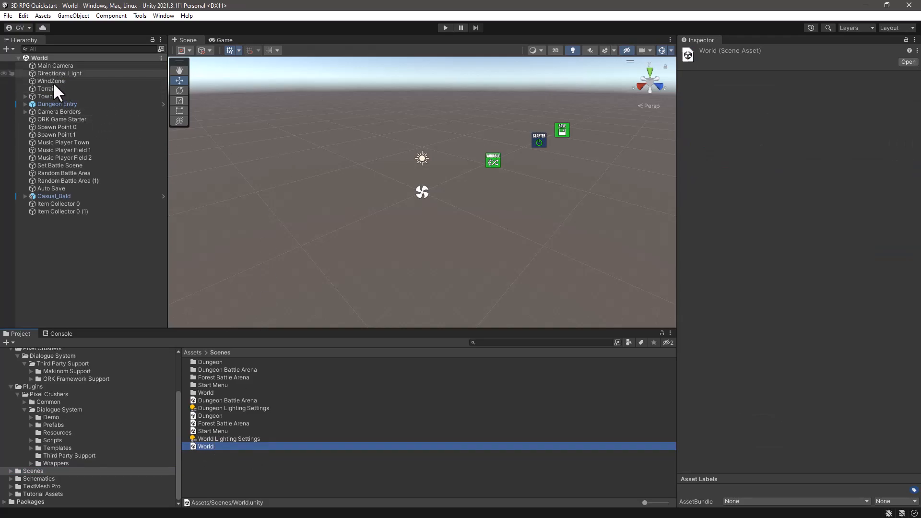
Place the Casual2_Male model from Quaternius' Ultimate Animated Character Pack in front of the unfinished house near Spawn Point 0.
{"action": "left_click", "coordinate": [40, 127]}
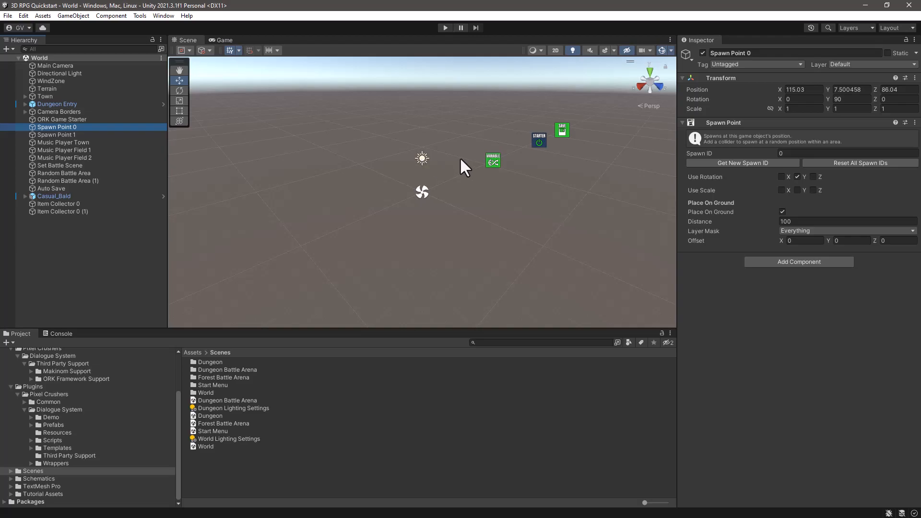
{"action": "key", "text": "f"}
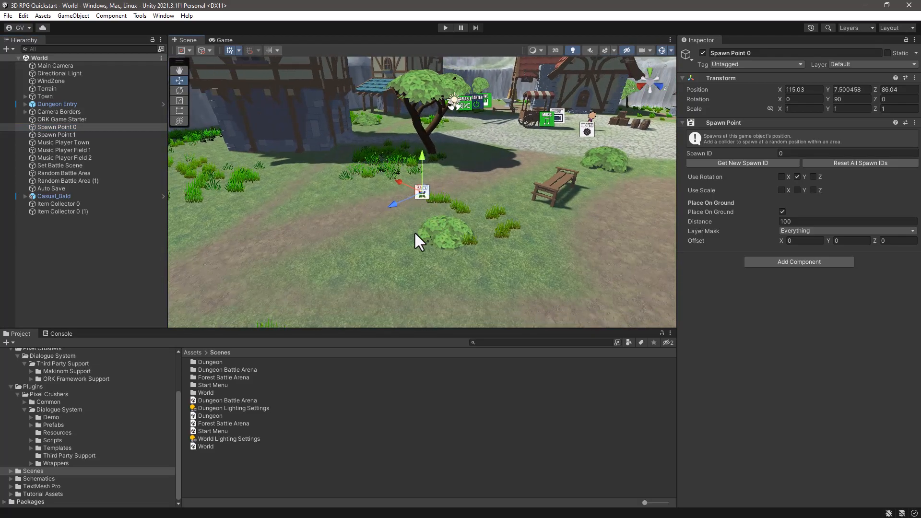
{"action": "left_click_drag", "start_coordinate": [422, 227], "coordinate": [551, 203], "text": "alt"}
{"action": "middle_click_drag", "start_coordinate": [557, 202], "coordinate": [388, 261]}
{"action": "left_click_drag", "start_coordinate": [389, 261], "coordinate": [432, 225], "text": "alt"}
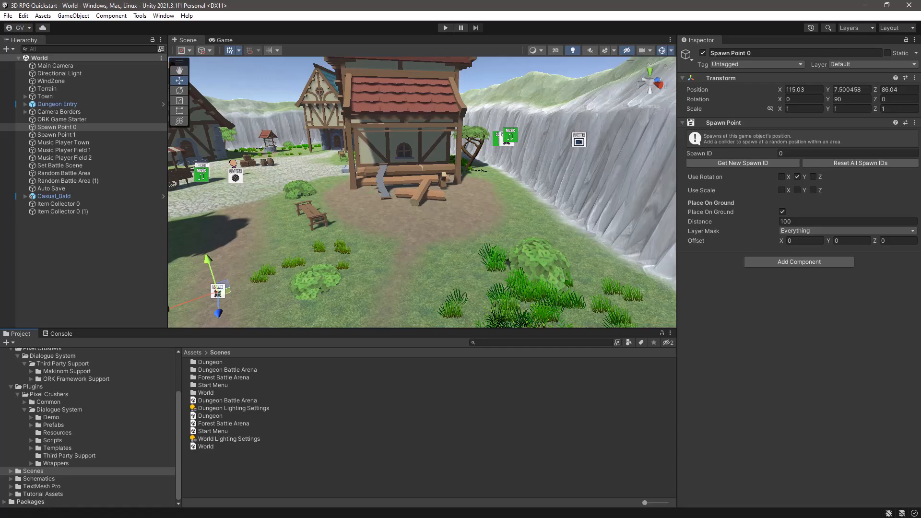
{"action": "left_click", "coordinate": [53, 493]}
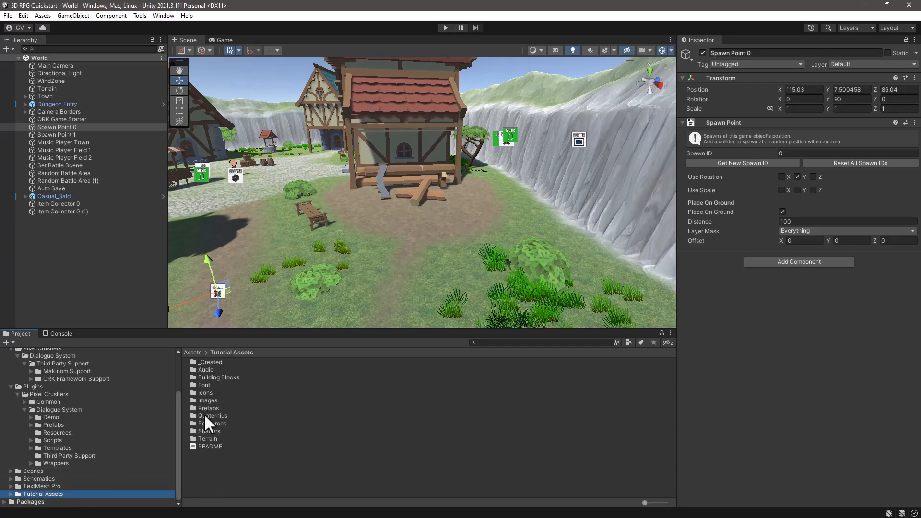
{"action": "double_click", "coordinate": [204, 415]}
{"action": "double_click", "coordinate": [209, 370]}
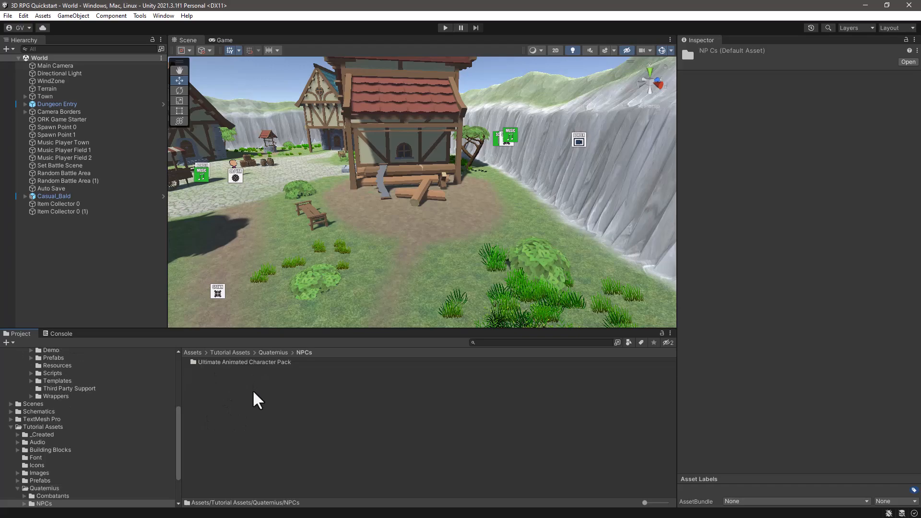
{"action": "double_click", "coordinate": [232, 363]}
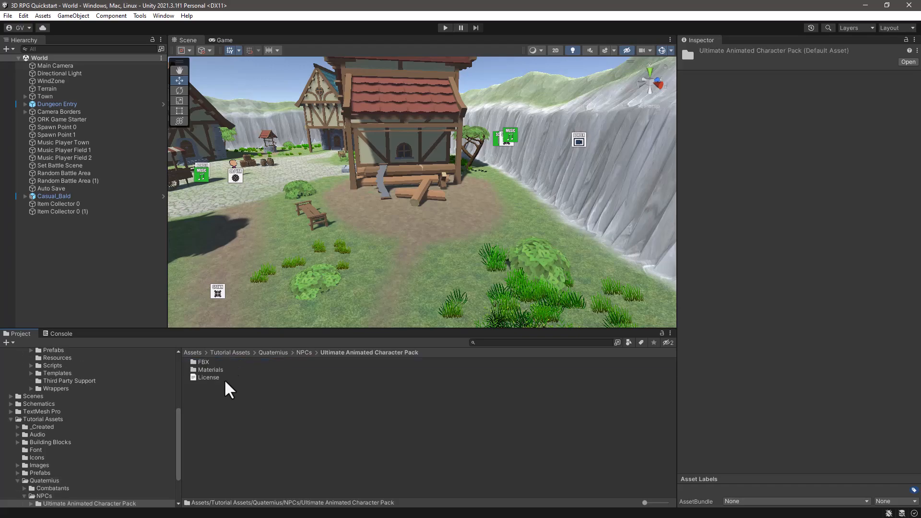
{"action": "double_click", "coordinate": [207, 362]}
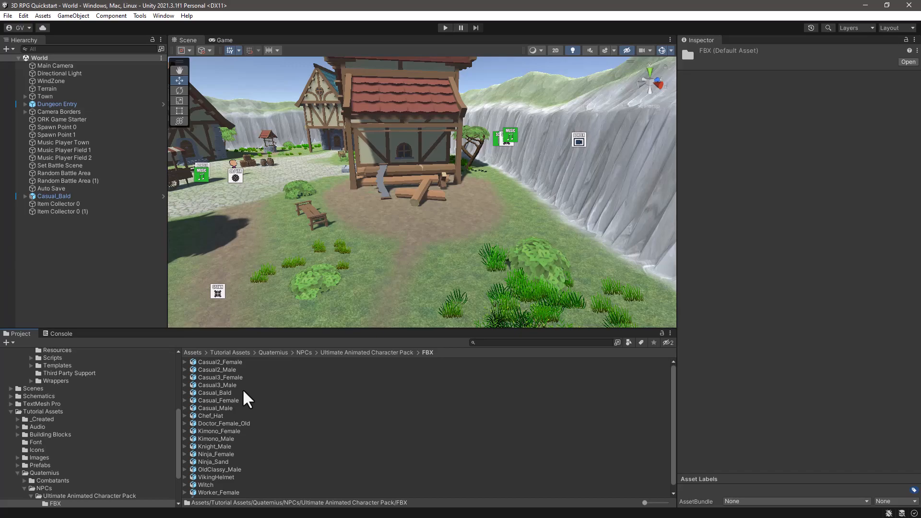
{"action": "left_click", "coordinate": [221, 369]}
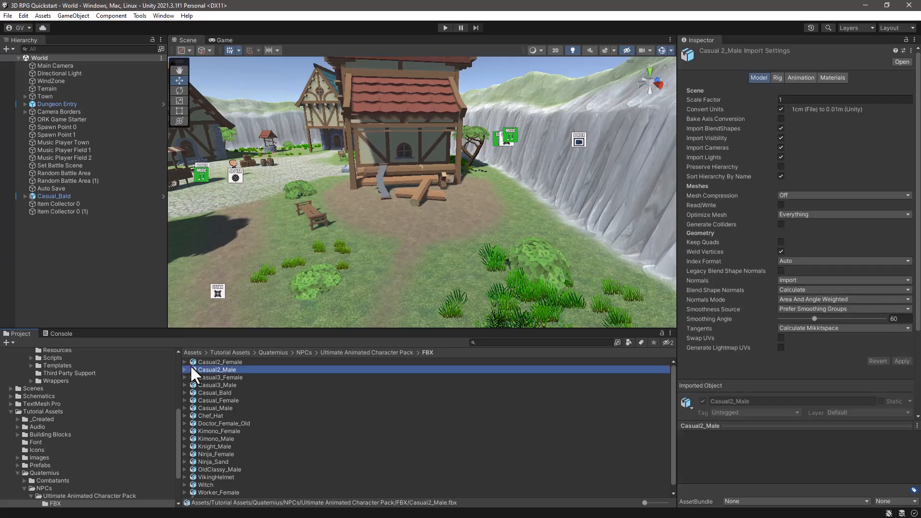
{"action": "left_click_drag", "start_coordinate": [192, 367], "coordinate": [448, 214]}
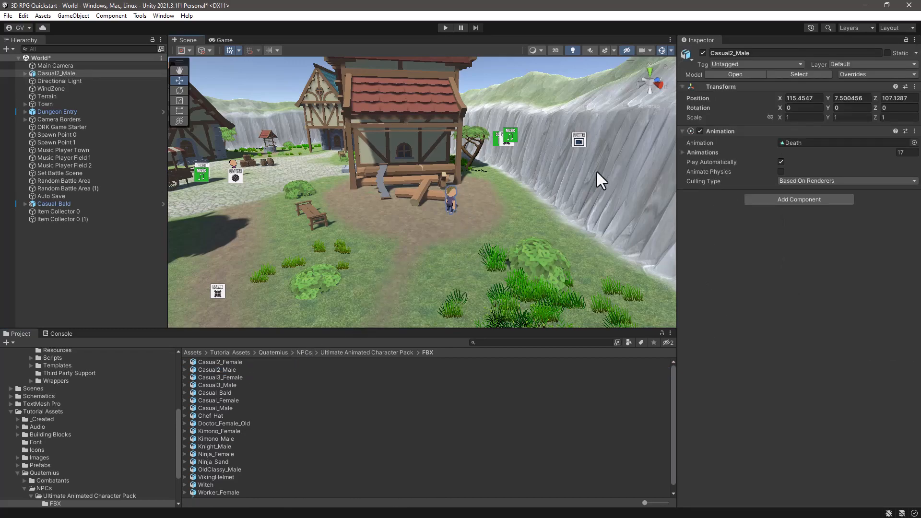
Rotate the Casual2_Male character to about -193.72 degrees on Y and rename it GreenPants.
{"action": "left_click_drag", "start_coordinate": [829, 106], "coordinate": [604, 383]}
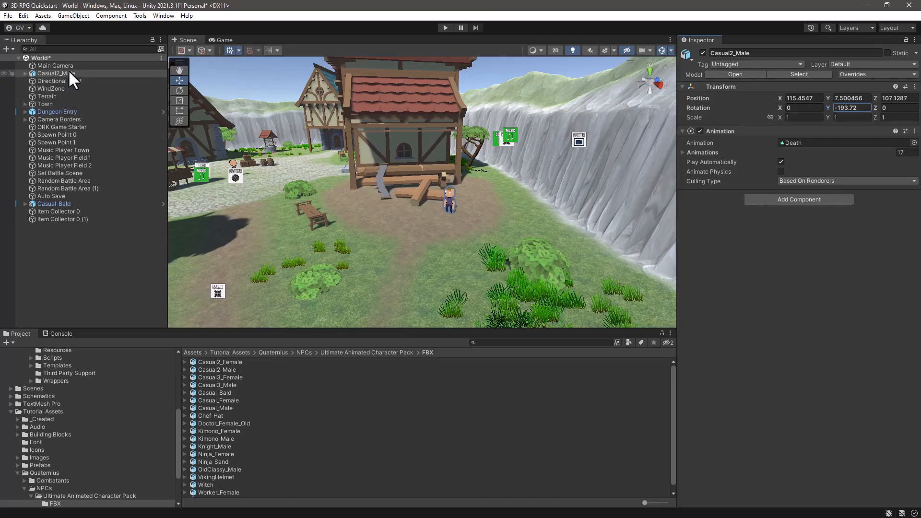
{"action": "left_click", "coordinate": [783, 53]}
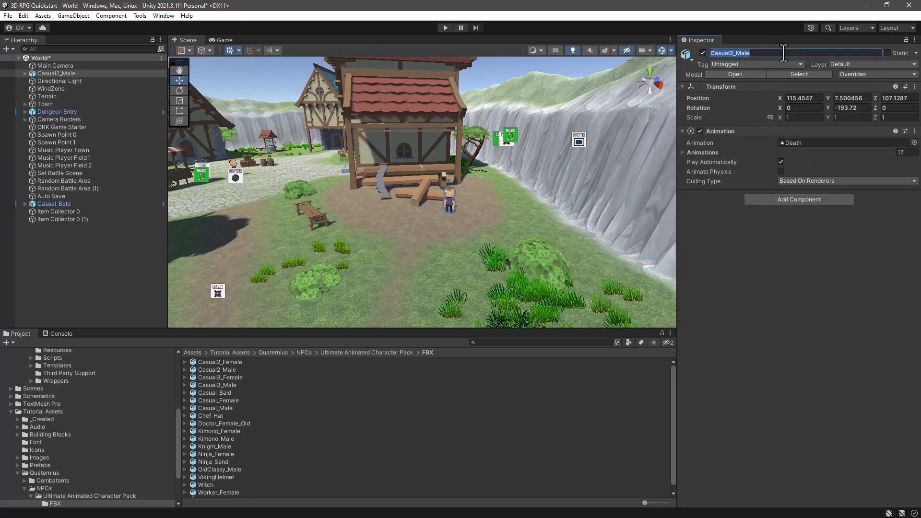
{"action": "type", "text": "GreenP"}
{"action": "type", "text": "ants"}
{"action": "key", "text": "Return"}
Set the main color of the Pants 1 material used by GreenPants' Body mesh to green, hex 029600.
{"action": "left_click", "coordinate": [25, 73]}
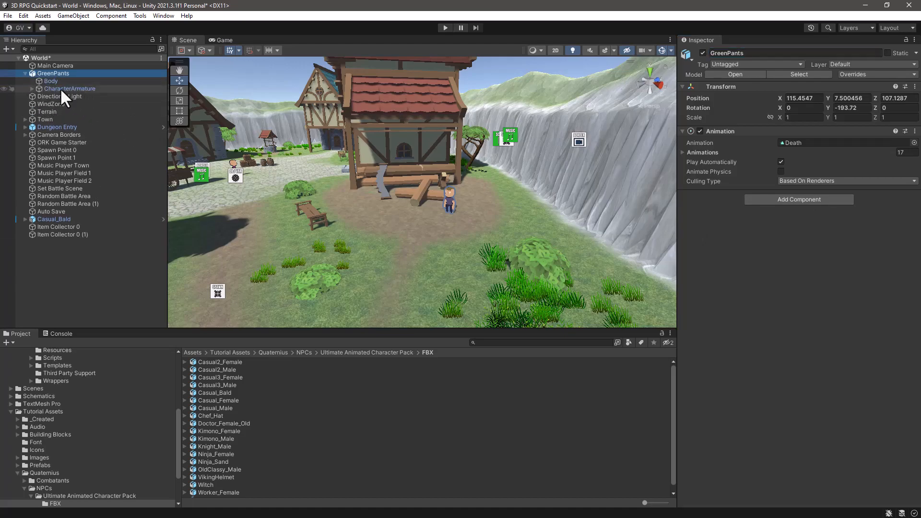
{"action": "left_click", "coordinate": [60, 88]}
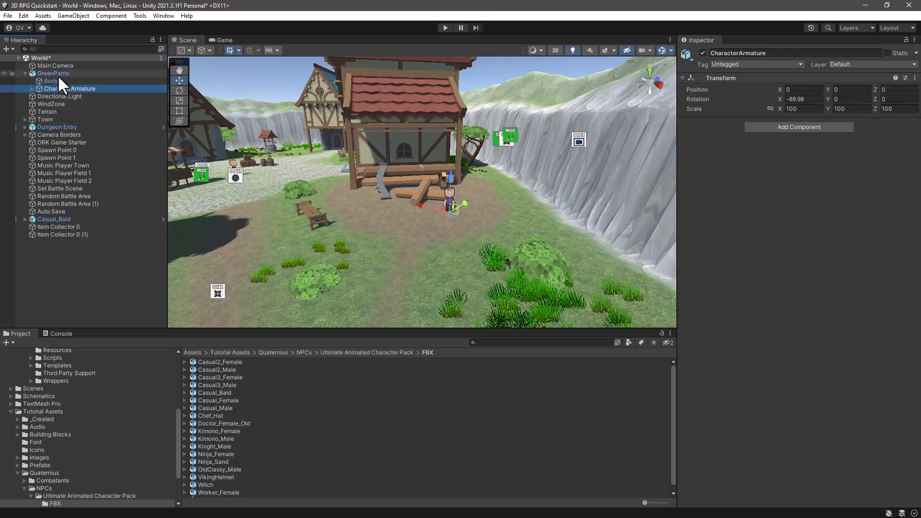
{"action": "left_click", "coordinate": [50, 80]}
{"action": "scroll", "coordinate": [730, 276], "scroll_direction": "down", "scroll_amount": 1}
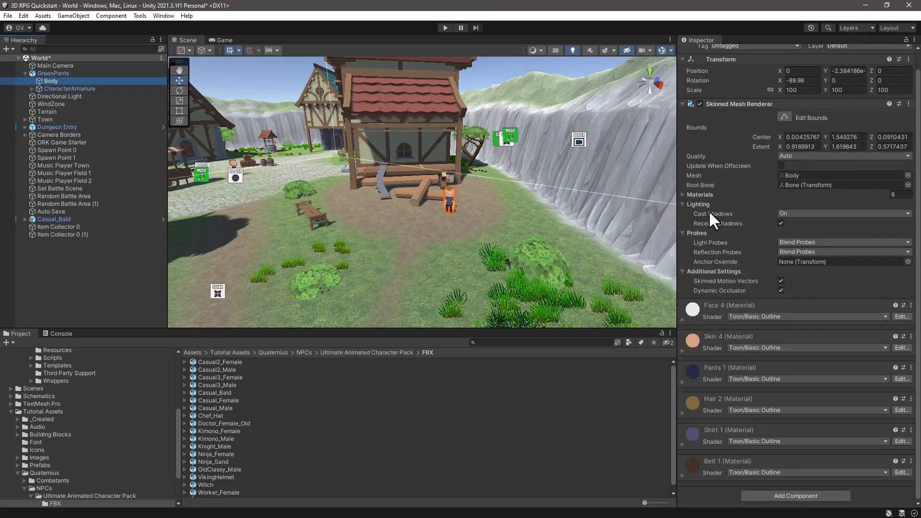
{"action": "left_click", "coordinate": [682, 194]}
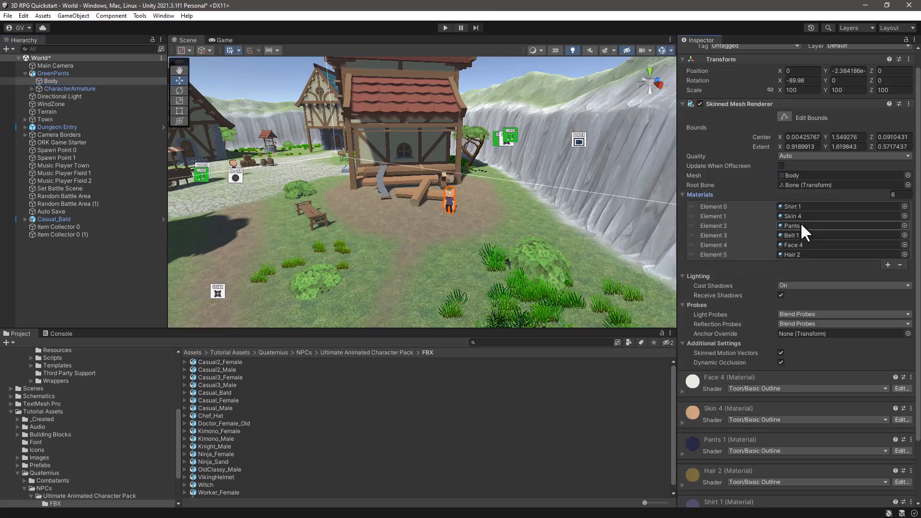
{"action": "left_click", "coordinate": [800, 225]}
{"action": "left_click", "coordinate": [213, 426]}
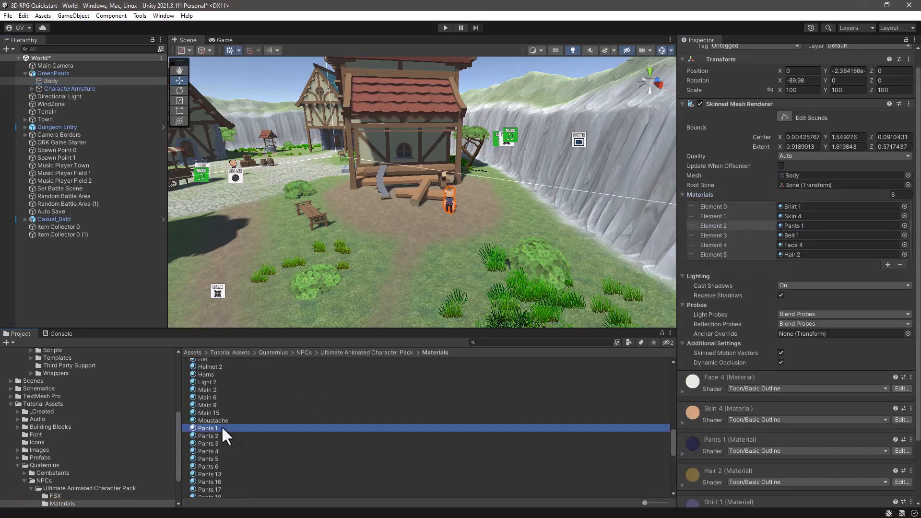
{"action": "left_click", "coordinate": [902, 78]}
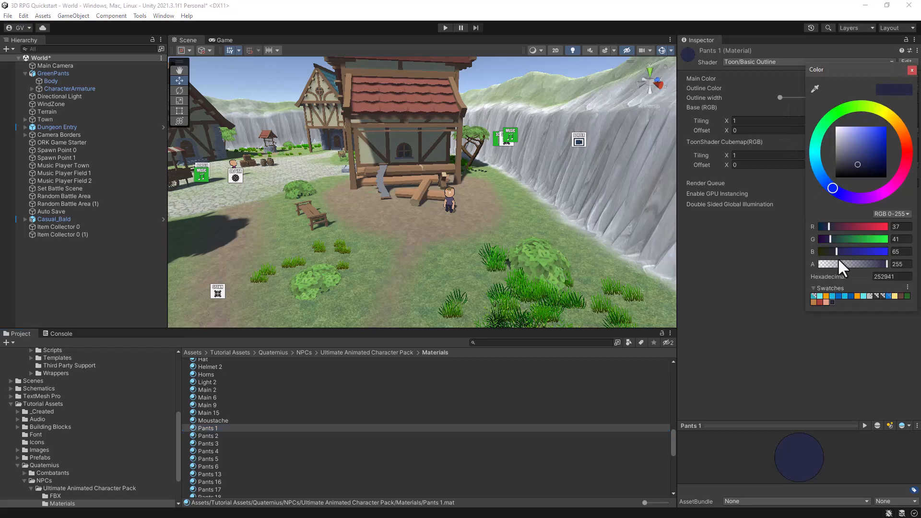
{"action": "left_click", "coordinate": [839, 112]}
{"action": "mouse_move", "coordinate": [885, 130]}
{"action": "left_mouse_down"}
{"action": "mouse_move", "coordinate": [870, 139]}
{"action": "mouse_move", "coordinate": [873, 123]}
{"action": "mouse_move", "coordinate": [905, 156]}
{"action": "mouse_move", "coordinate": [906, 147]}
{"action": "left_mouse_up"}
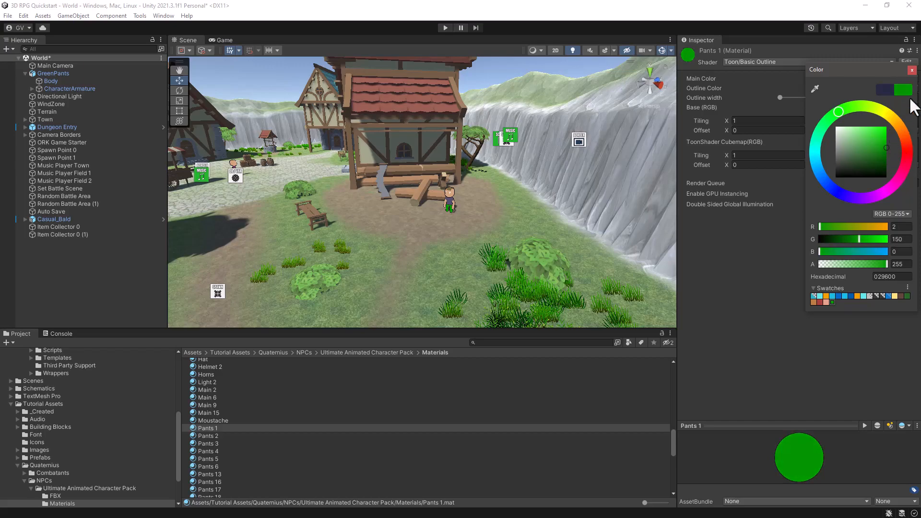
{"action": "left_click", "coordinate": [912, 70]}
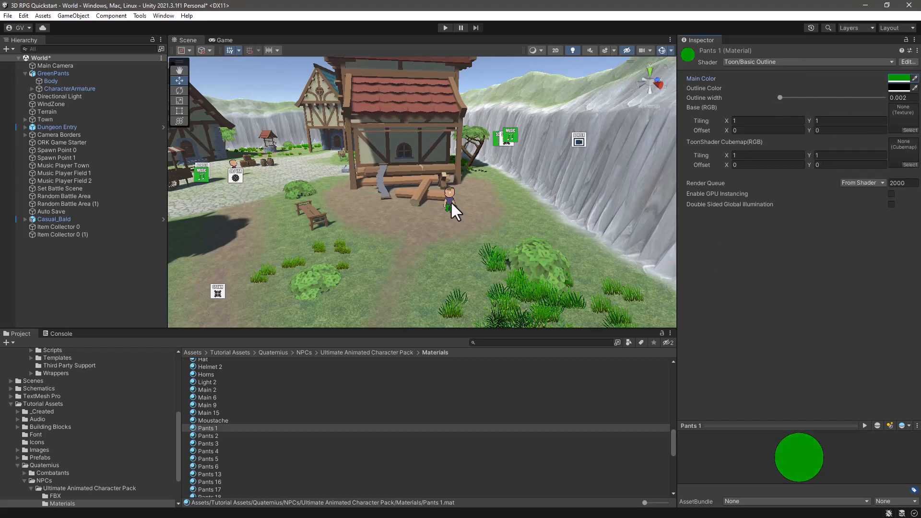
Set the main color of the Shirt 1 material used by GreenPants' Body mesh to orange, hex EF8618.
{"action": "left_click", "coordinate": [51, 88]}
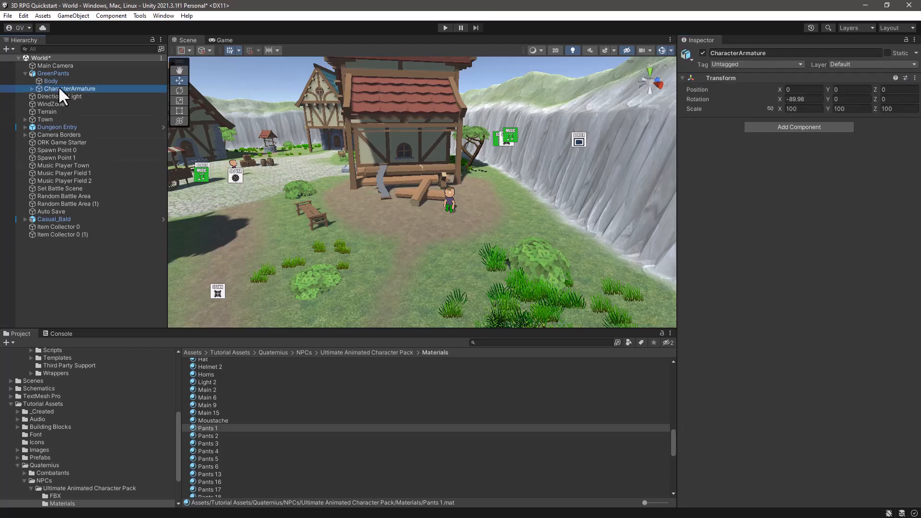
{"action": "left_click", "coordinate": [45, 81]}
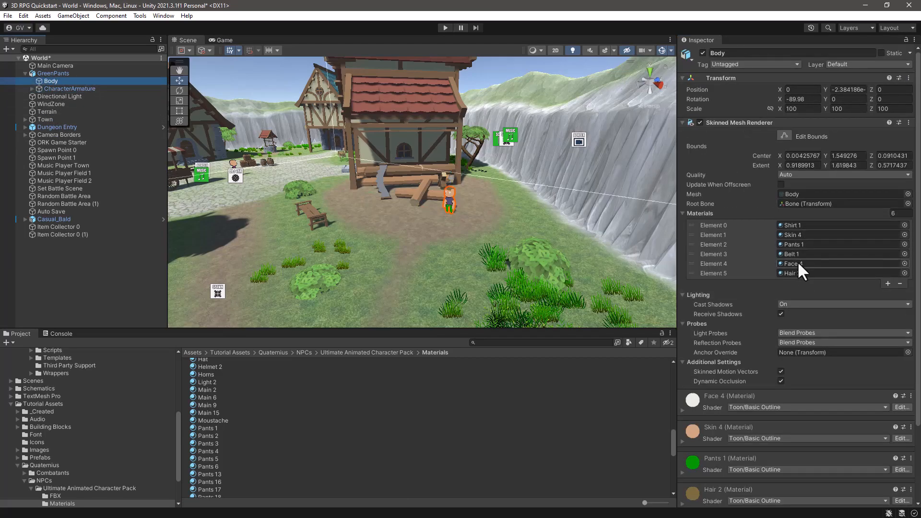
{"action": "left_click", "coordinate": [803, 226]}
{"action": "left_click", "coordinate": [205, 427]}
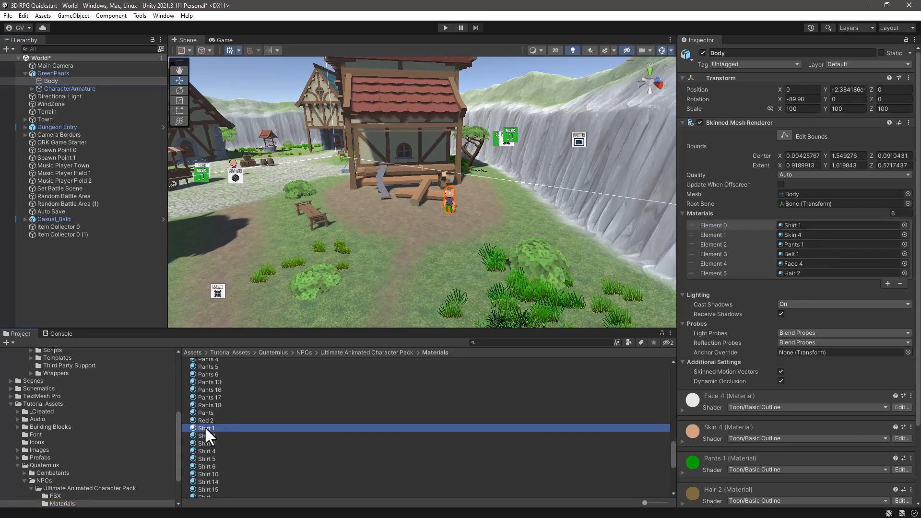
{"action": "left_click", "coordinate": [904, 80]}
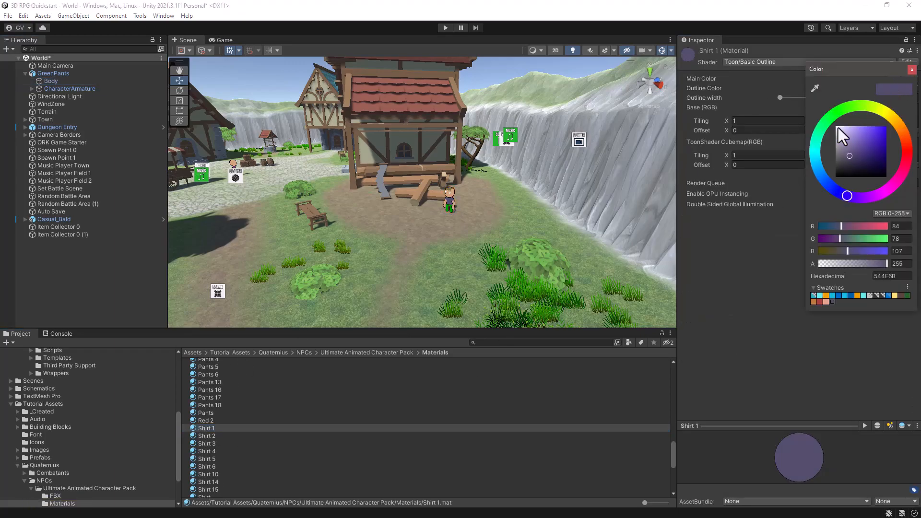
{"action": "left_click", "coordinate": [901, 128]}
{"action": "mouse_move", "coordinate": [864, 144]}
{"action": "left_mouse_down"}
{"action": "mouse_move", "coordinate": [880, 129]}
{"action": "mouse_move", "coordinate": [884, 138]}
{"action": "mouse_move", "coordinate": [882, 130]}
{"action": "left_mouse_up"}
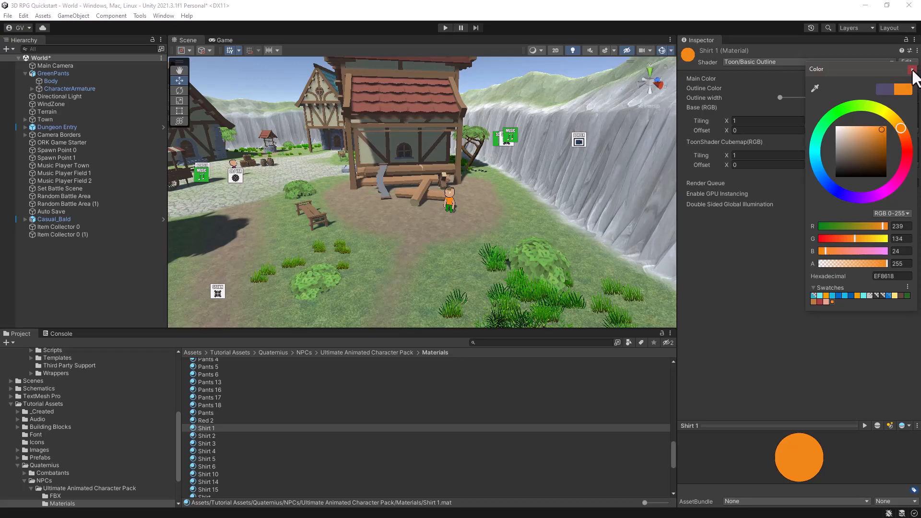
{"action": "left_click", "coordinate": [911, 70]}
{"action": "scroll", "coordinate": [467, 192], "scroll_direction": "up", "scroll_amount": 2}
{"action": "scroll", "coordinate": [468, 192], "scroll_direction": "up", "scroll_amount": 3}
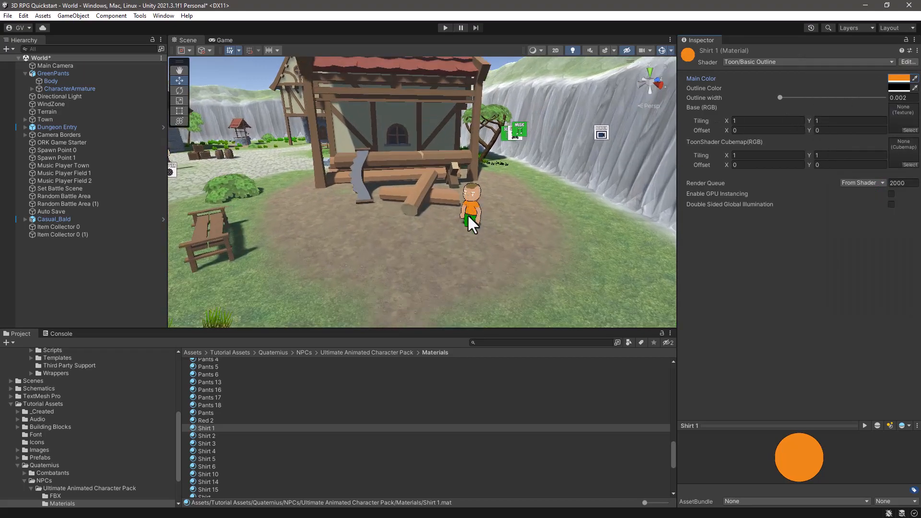
Place the Cauldron model from the Medieval Village Pack props FBX folder on the ground beside GreenPants, toward the cliff.
{"action": "scroll", "coordinate": [416, 245], "scroll_direction": "down", "scroll_amount": 4}
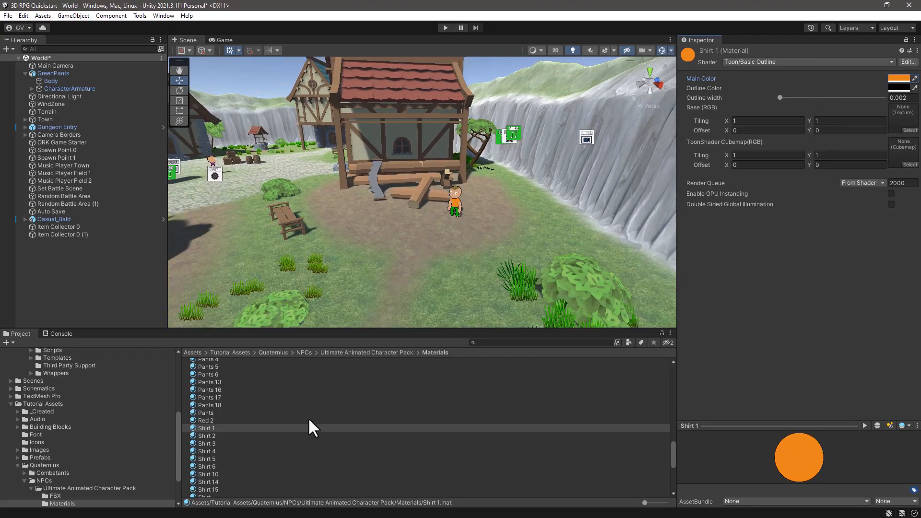
{"action": "scroll", "coordinate": [312, 418], "scroll_direction": "down", "scroll_amount": 4}
{"action": "scroll", "coordinate": [317, 412], "scroll_direction": "up", "scroll_amount": 5}
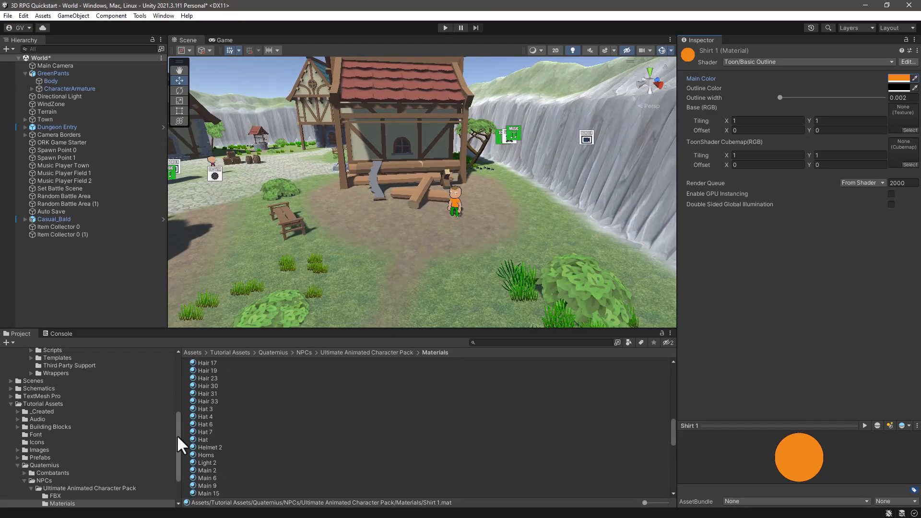
{"action": "scroll", "coordinate": [176, 434], "scroll_direction": "down", "scroll_amount": 3}
{"action": "left_click", "coordinate": [40, 462]}
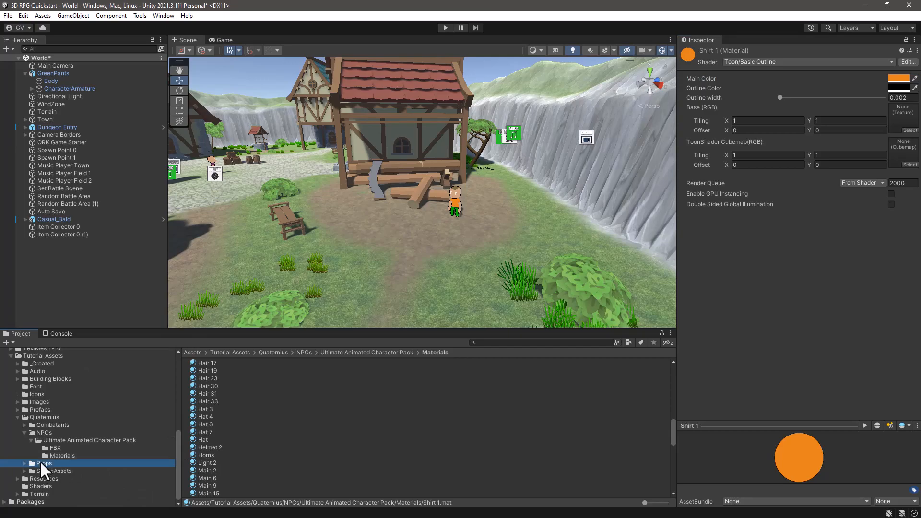
{"action": "left_click", "coordinate": [25, 463]}
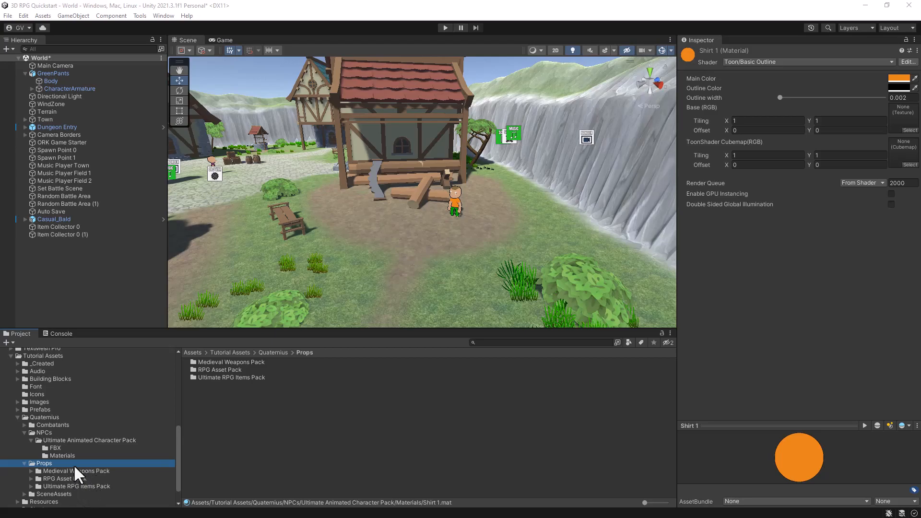
{"action": "left_click", "coordinate": [22, 433]}
{"action": "left_click", "coordinate": [40, 417]}
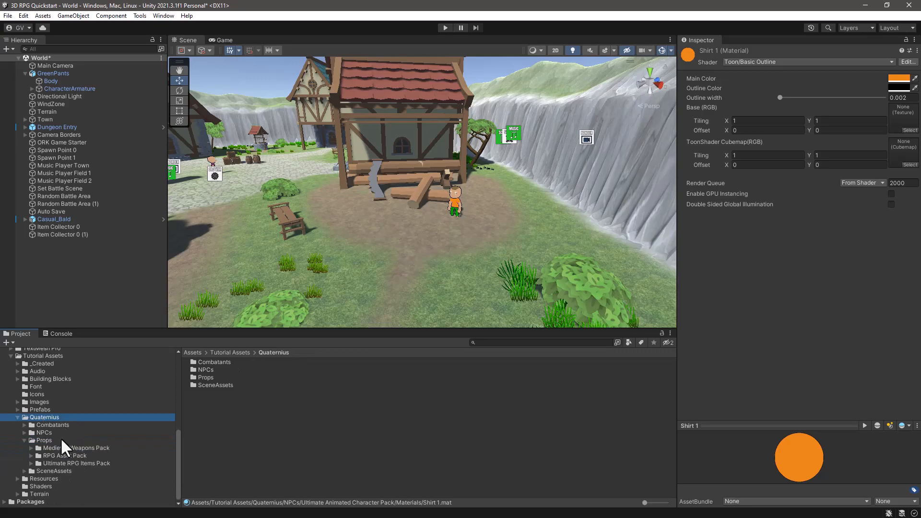
{"action": "left_click", "coordinate": [53, 471]}
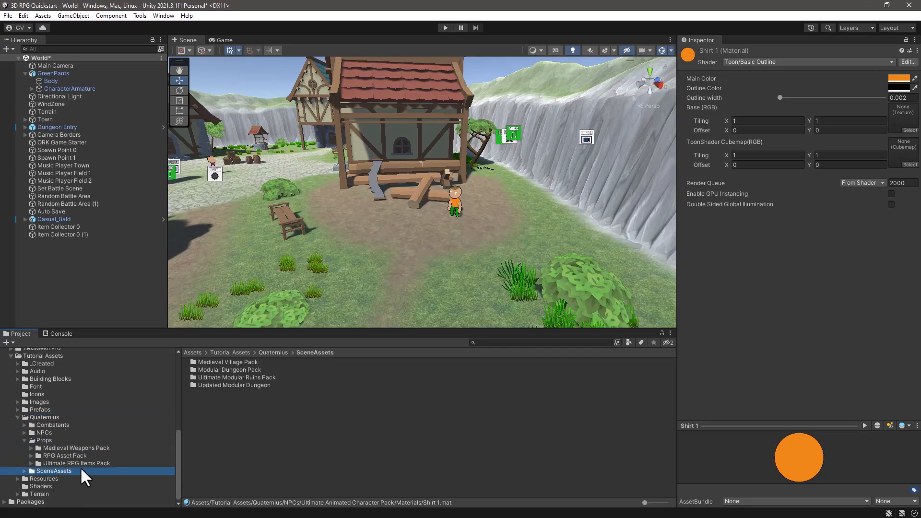
{"action": "double_click", "coordinate": [231, 361]}
{"action": "double_click", "coordinate": [211, 370]}
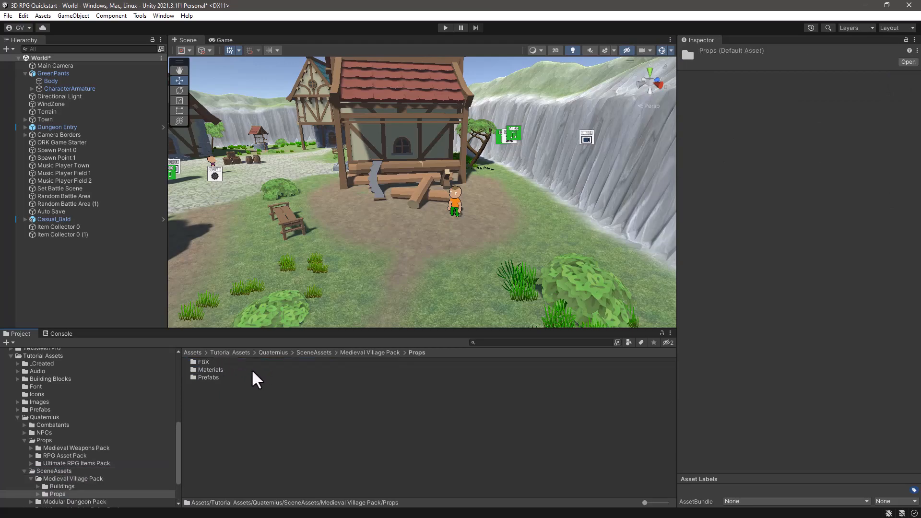
{"action": "double_click", "coordinate": [205, 363]}
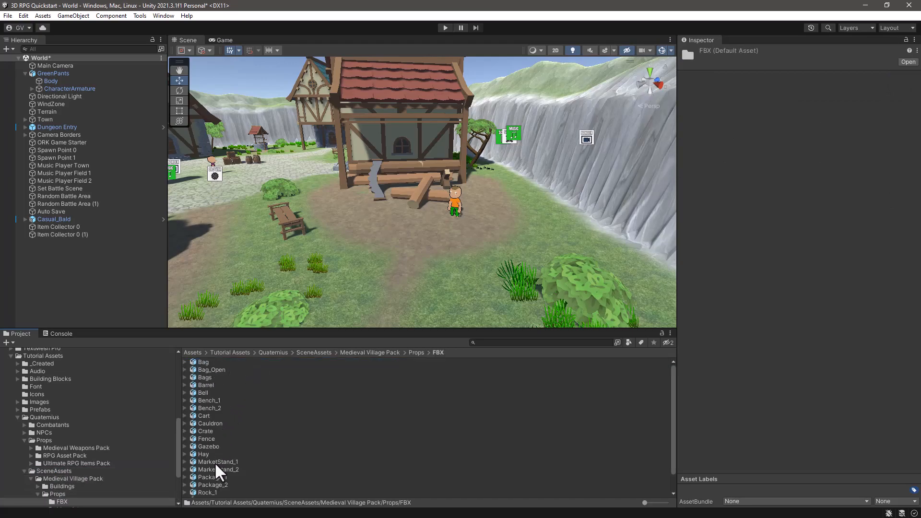
{"action": "left_click", "coordinate": [214, 424]}
{"action": "left_click_drag", "start_coordinate": [214, 424], "coordinate": [513, 233]}
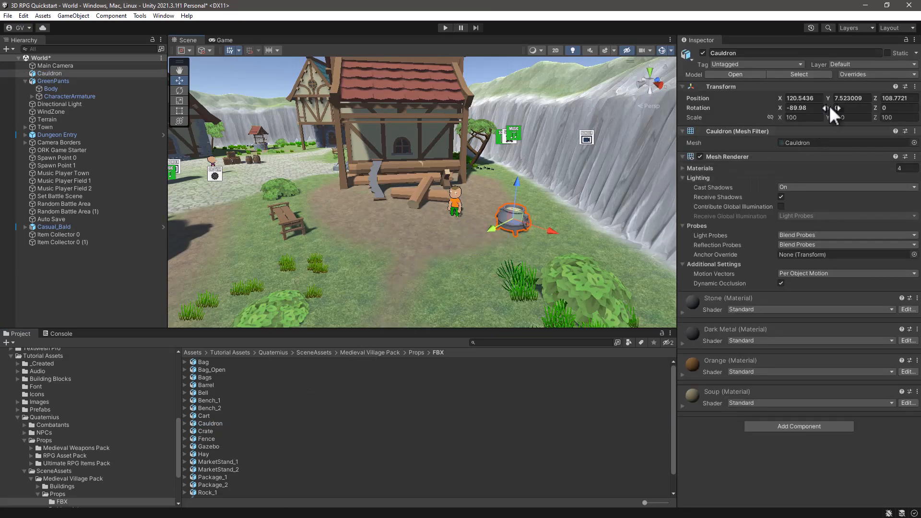
Rotate the Cauldron to about 34.21 degrees on Y, collapse GreenPants in the scene hierarchy and save the World scene.
{"action": "left_click_drag", "start_coordinate": [830, 107], "coordinate": [455, 171]}
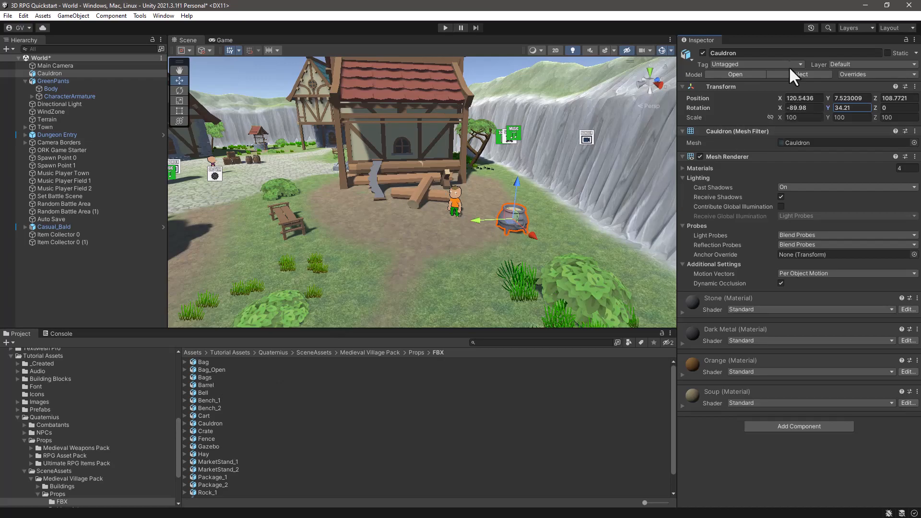
{"action": "left_click", "coordinate": [744, 53]}
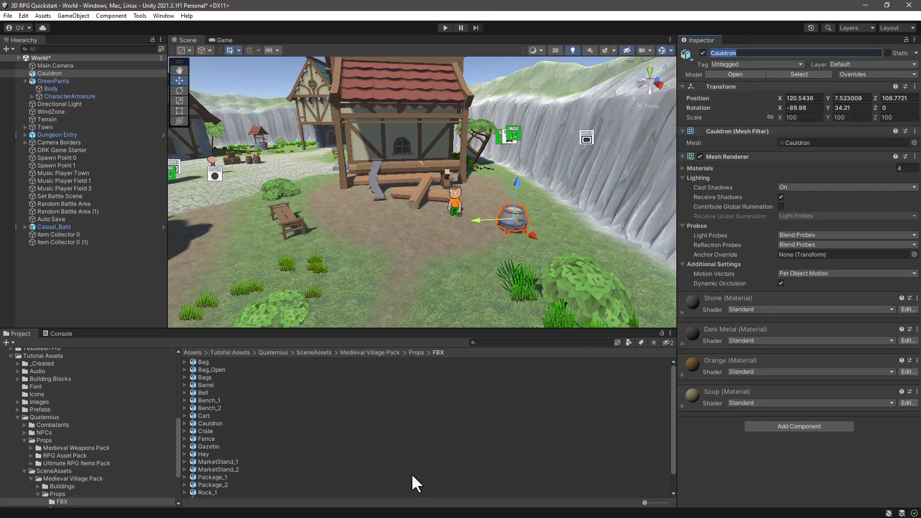
{"action": "key", "text": "alt+Tab"}
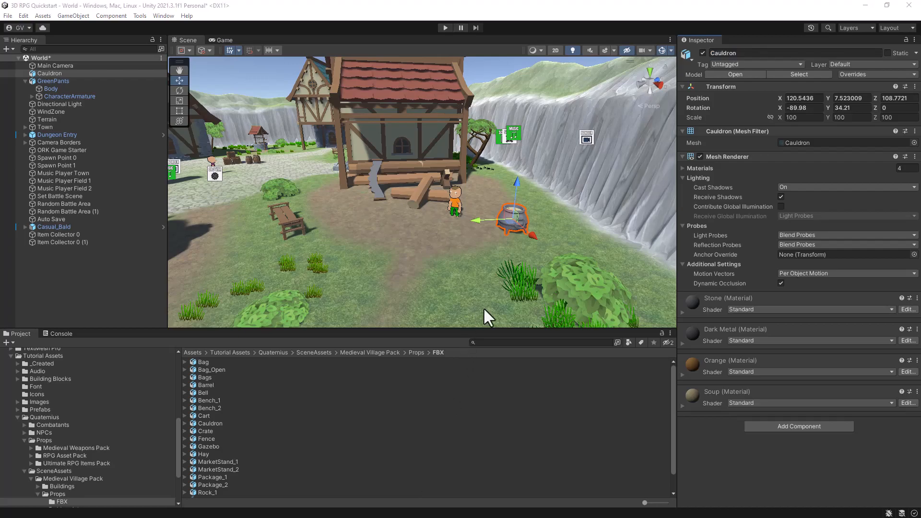
{"action": "left_click", "coordinate": [25, 81]}
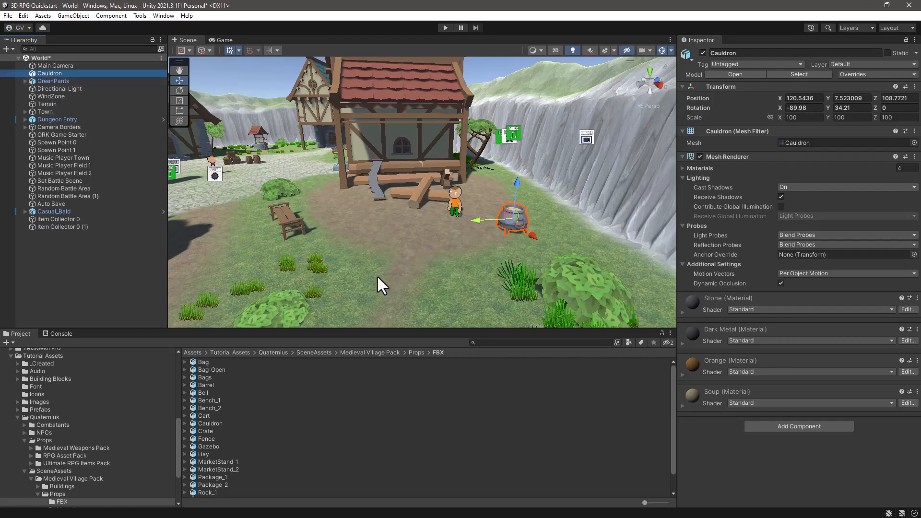
{"action": "key", "text": "ctrl+s"}
Open the Start Menu scene from the project's Scenes folder.
{"action": "scroll", "coordinate": [92, 402], "scroll_direction": "down", "scroll_amount": 3}
{"action": "scroll", "coordinate": [93, 402], "scroll_direction": "up", "scroll_amount": 10}
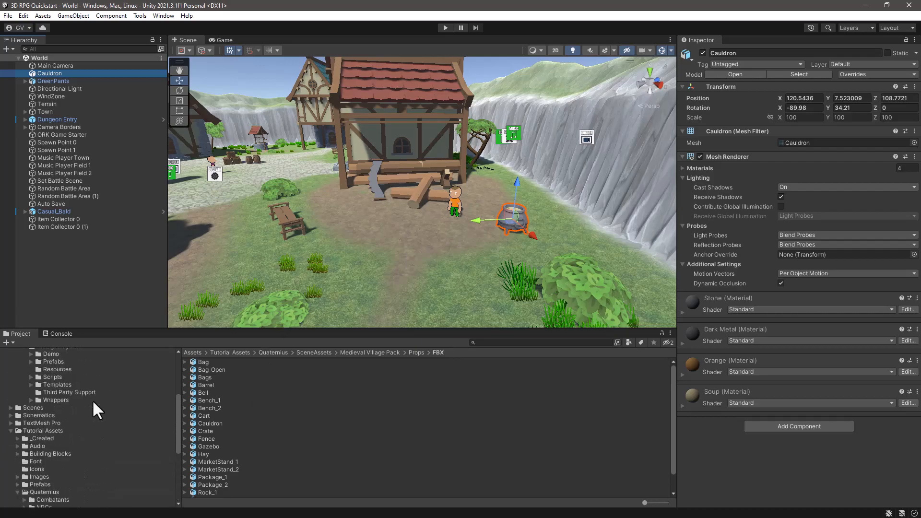
{"action": "scroll", "coordinate": [92, 402], "scroll_direction": "down", "scroll_amount": 3}
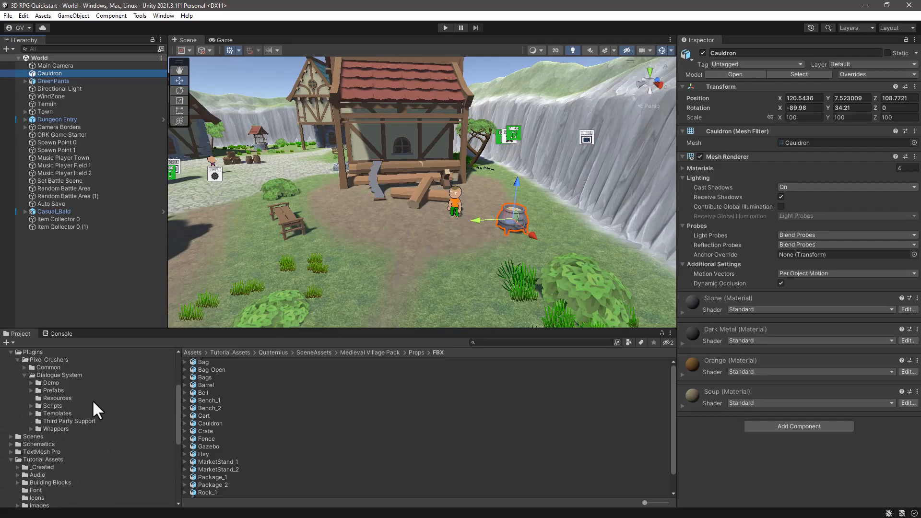
{"action": "left_click", "coordinate": [33, 436]}
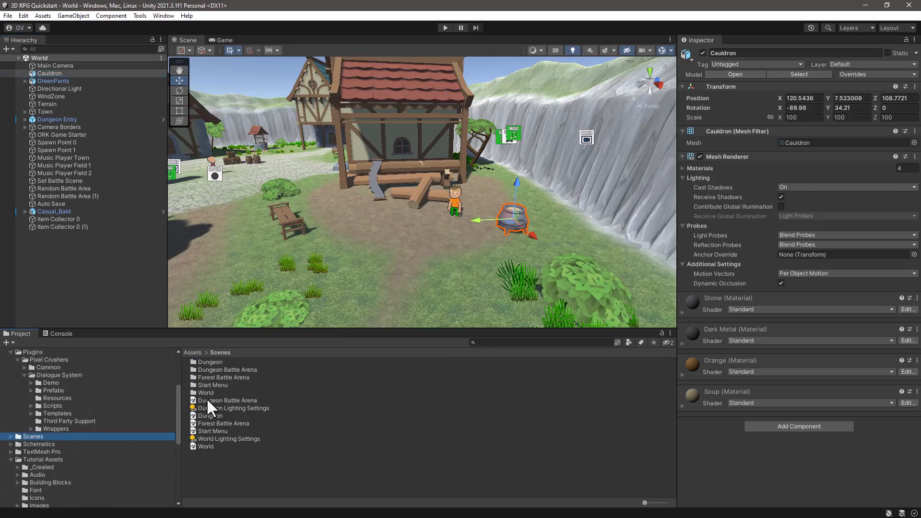
{"action": "double_click", "coordinate": [207, 431]}
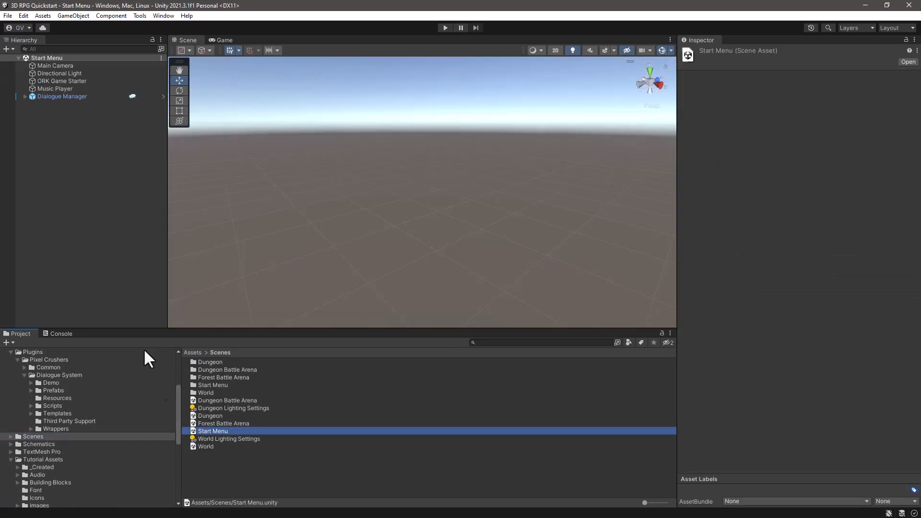
Create the Dialogue Manager's initial database as ORK Dialogue Database.asset in the Dialogue System's Third Party Support/ORK Framework Support folder.
{"action": "left_click", "coordinate": [60, 97]}
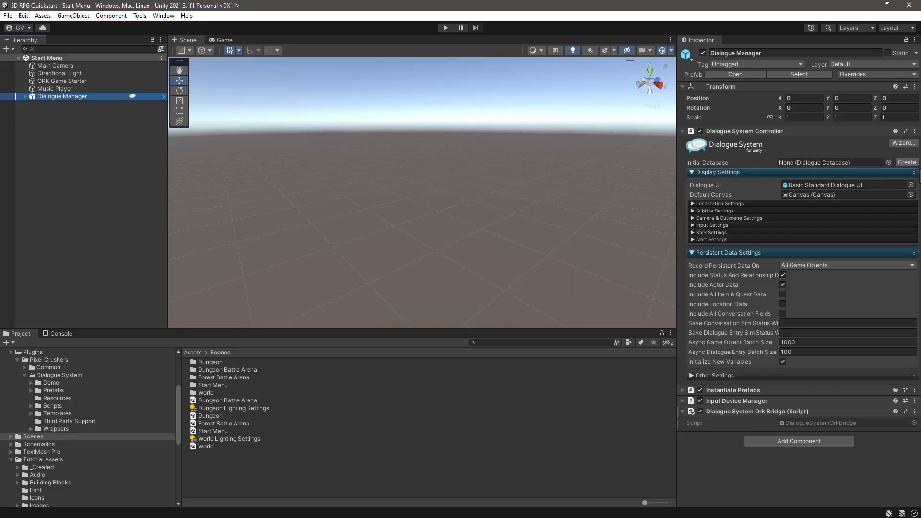
{"action": "left_click", "coordinate": [906, 163]}
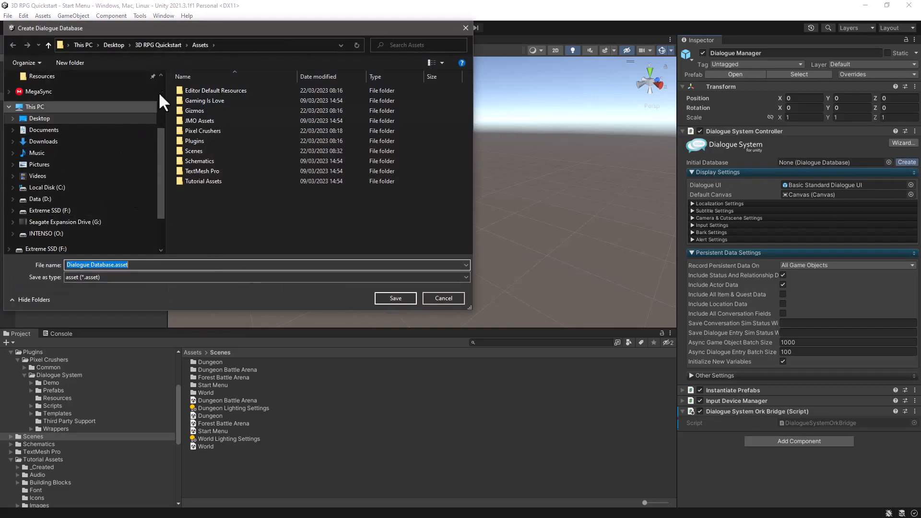
{"action": "left_click_drag", "start_coordinate": [200, 29], "coordinate": [344, 110]}
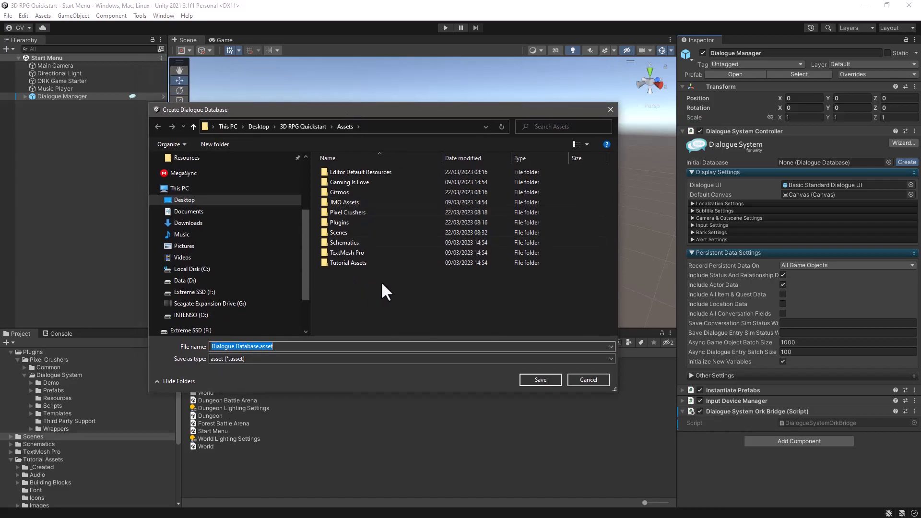
{"action": "double_click", "coordinate": [338, 213]}
{"action": "double_click", "coordinate": [336, 173]}
{"action": "double_click", "coordinate": [349, 172]}
{"action": "double_click", "coordinate": [349, 182]}
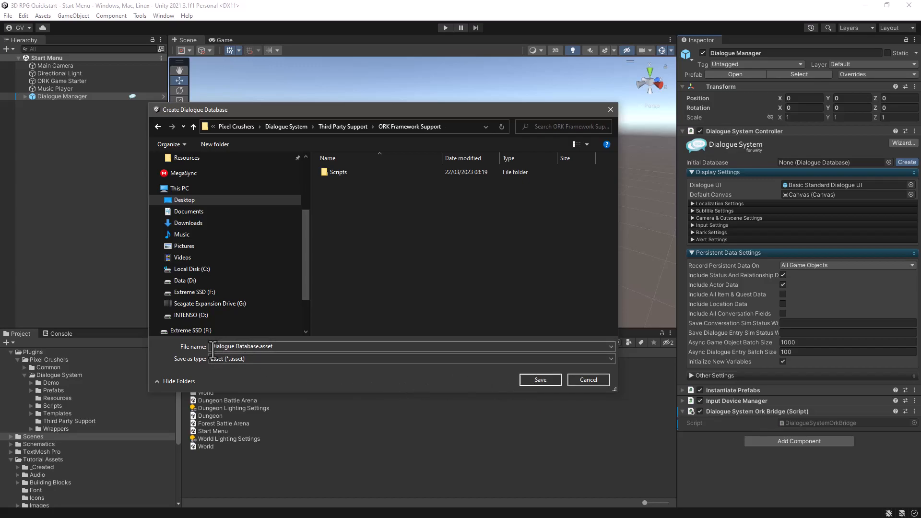
{"action": "left_click_drag", "start_coordinate": [212, 347], "coordinate": [271, 345]}
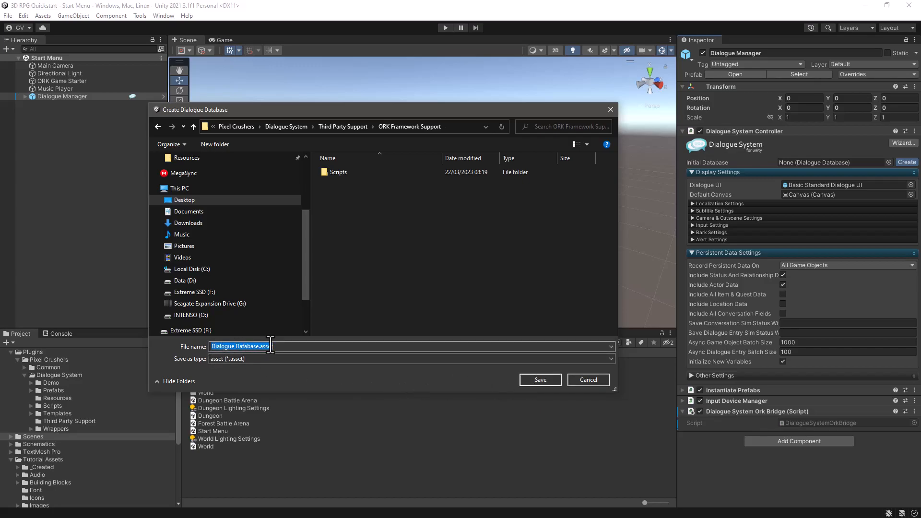
{"action": "key", "text": "Home"}
{"action": "type", "text": "ORK"}
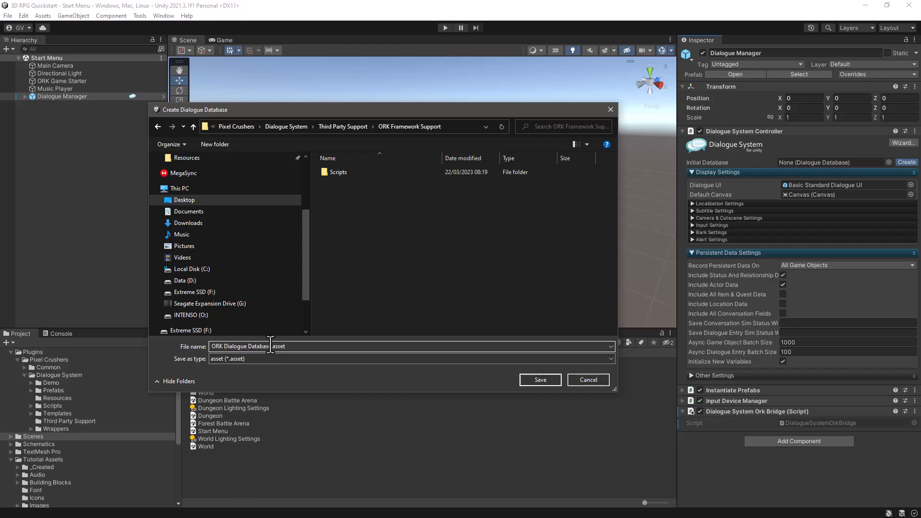
{"action": "left_click", "coordinate": [537, 377]}
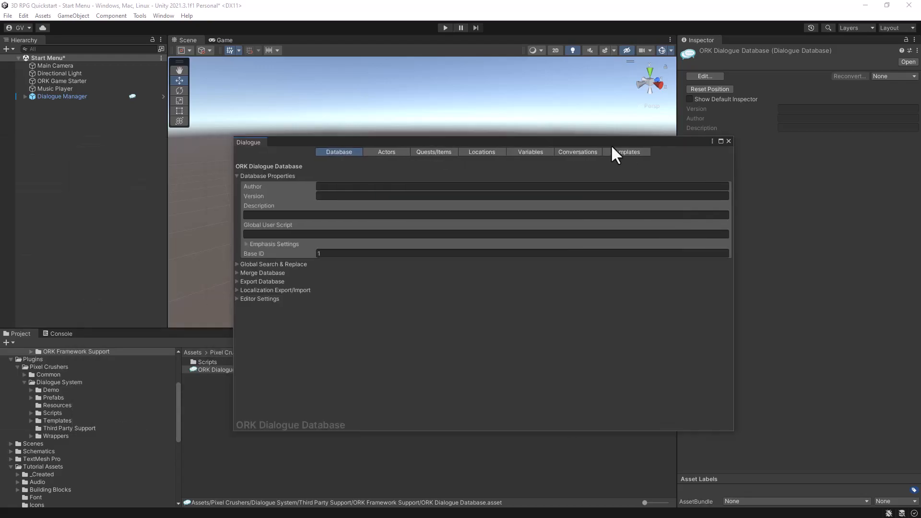
Add a second actor named Green Pants to the ORK Dialogue Database.
{"action": "left_click_drag", "start_coordinate": [612, 146], "coordinate": [601, 115]}
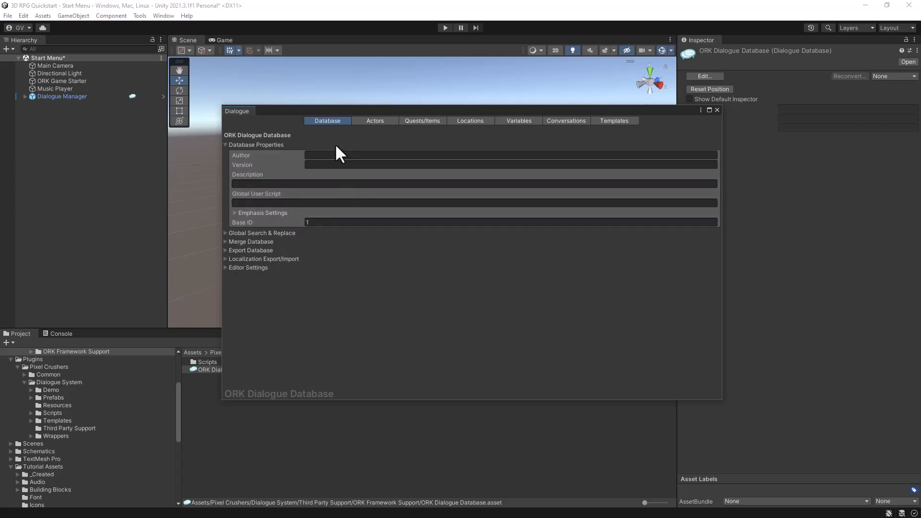
{"action": "left_click", "coordinate": [373, 121]}
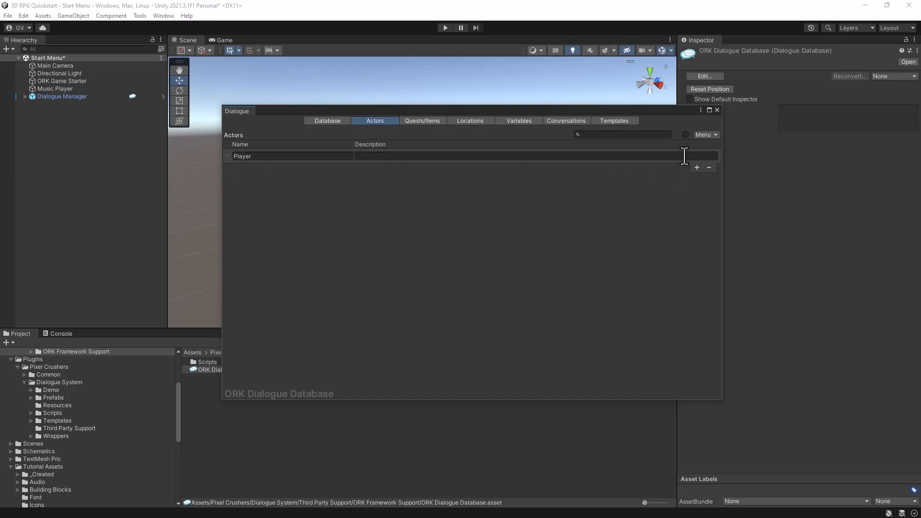
{"action": "left_click_drag", "start_coordinate": [479, 111], "coordinate": [477, 90]}
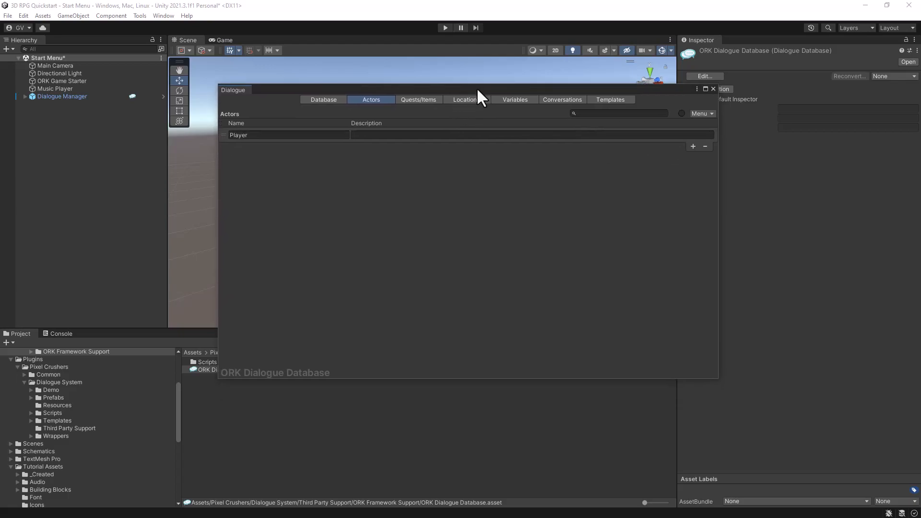
{"action": "left_click", "coordinate": [692, 146]}
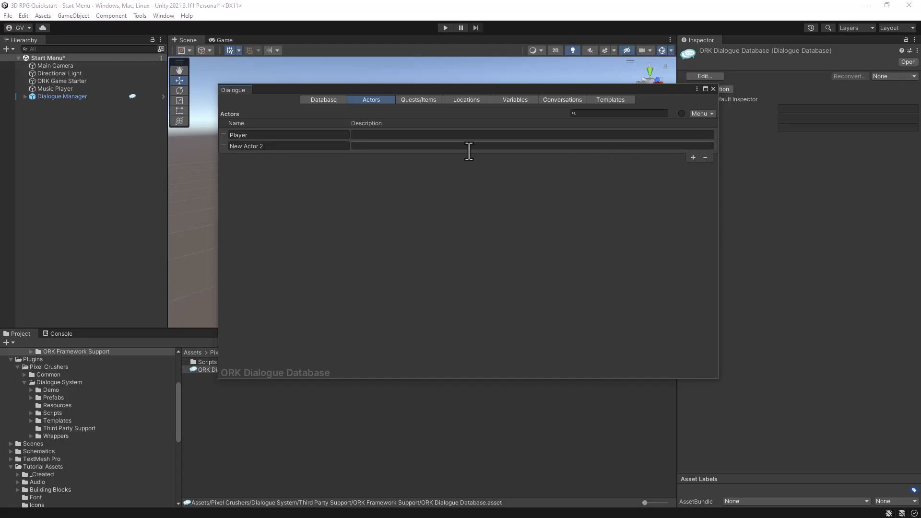
{"action": "left_click", "coordinate": [268, 147]}
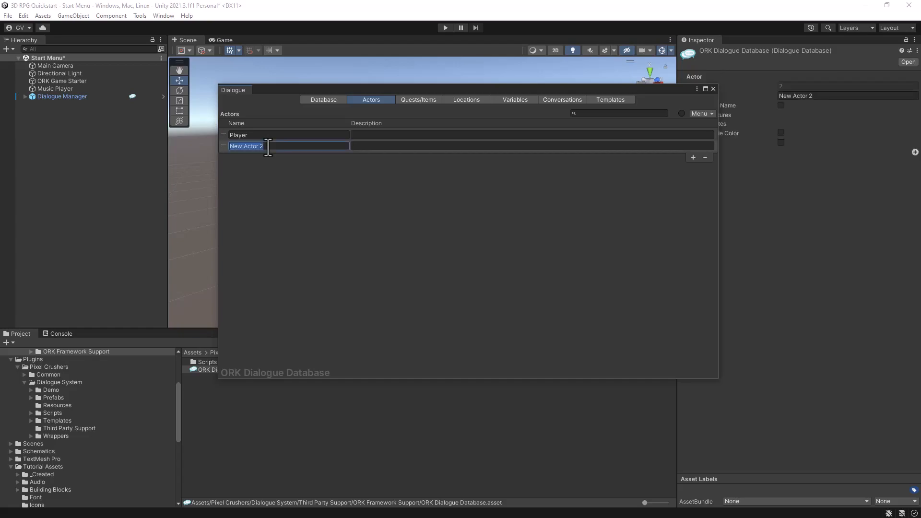
{"action": "type", "text": "gobl"}
{"action": "key", "text": "BackSpace"}
{"action": "key", "text": "BackSpace"}
{"action": "key", "text": "BackSpace"}
{"action": "key", "text": "BackSpace"}
{"action": "type", "text": "Green Pants"}
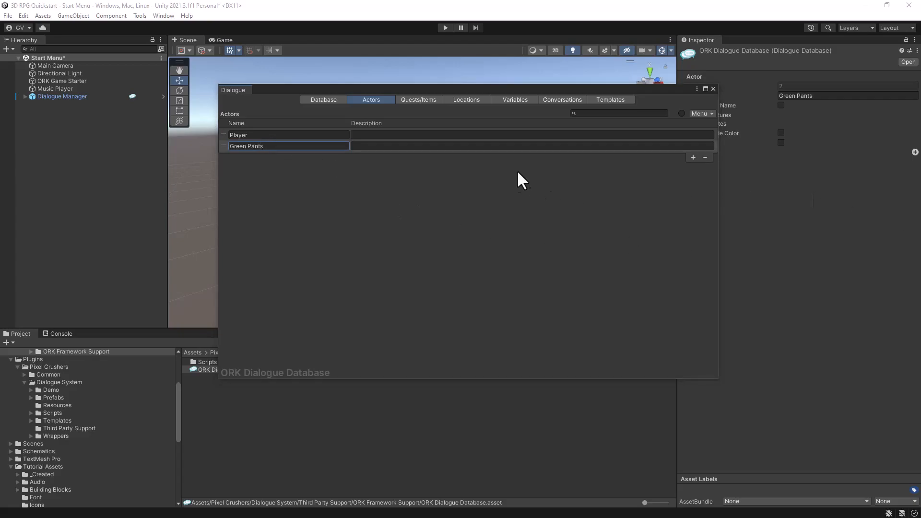
Review the database's quests/items, locations and variables, and add a new conversation to the ORK Dialogue Database.
{"action": "left_click", "coordinate": [420, 100]}
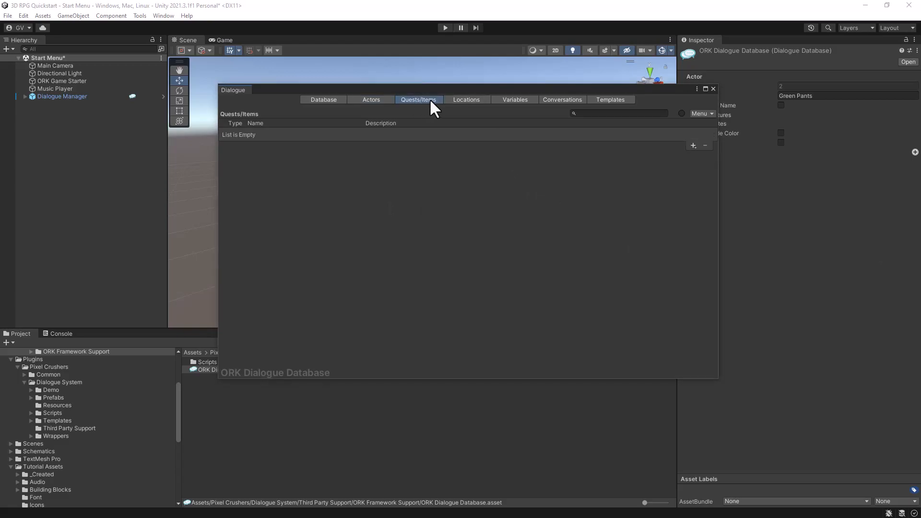
{"action": "left_click", "coordinate": [475, 100]}
{"action": "left_click", "coordinate": [510, 101]}
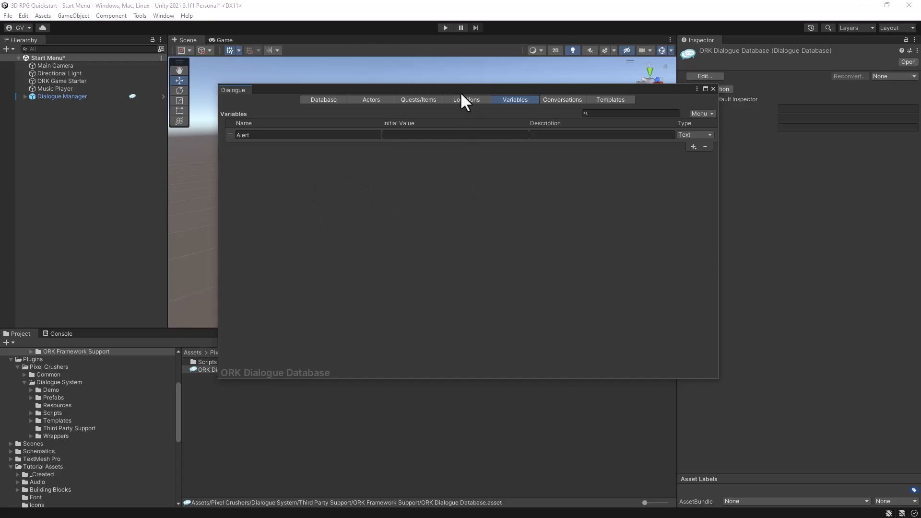
{"action": "left_click", "coordinate": [561, 100]}
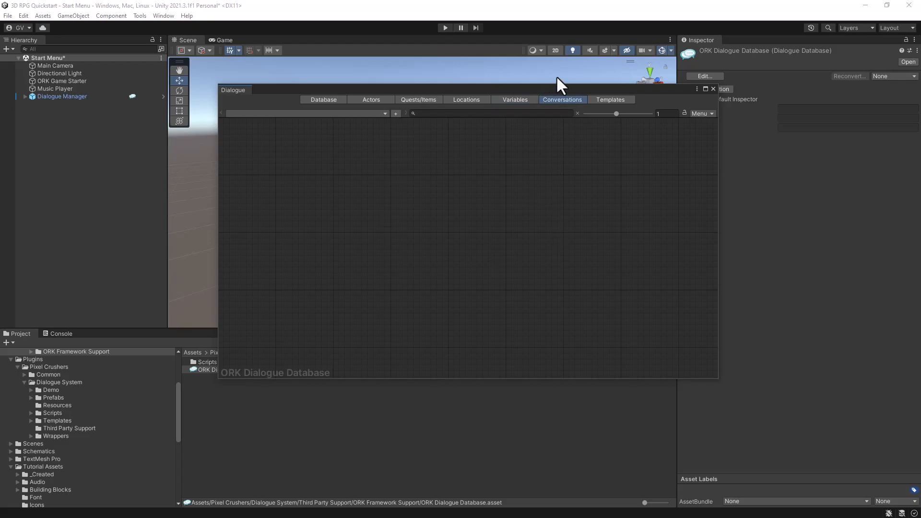
{"action": "left_click_drag", "start_coordinate": [553, 87], "coordinate": [495, 78]}
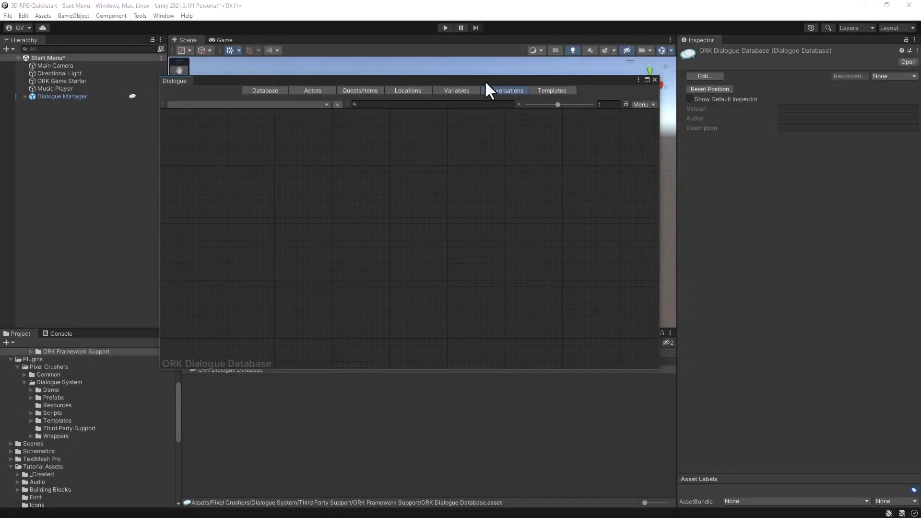
{"action": "left_click", "coordinate": [337, 104]}
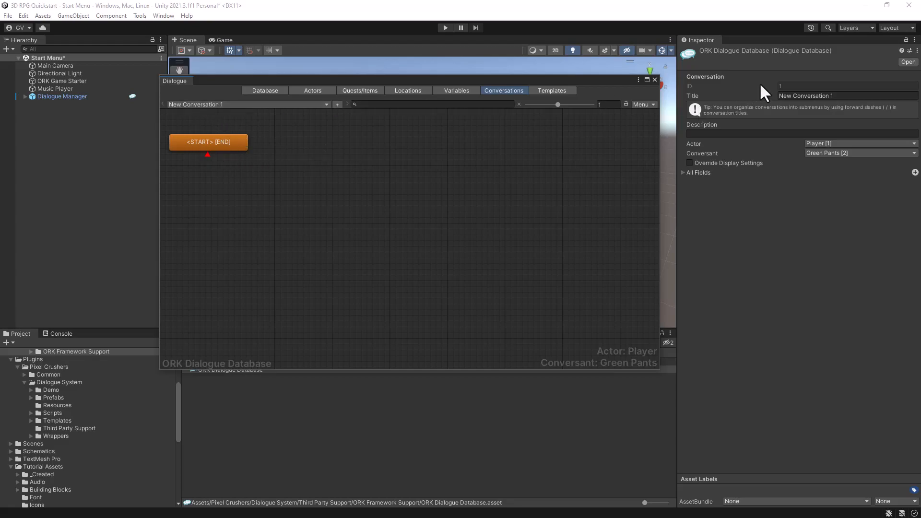
Title the new conversation Green Pants Conversation, move its START node to the middle of the canvas, and add a child node.
{"action": "left_click", "coordinate": [850, 96]}
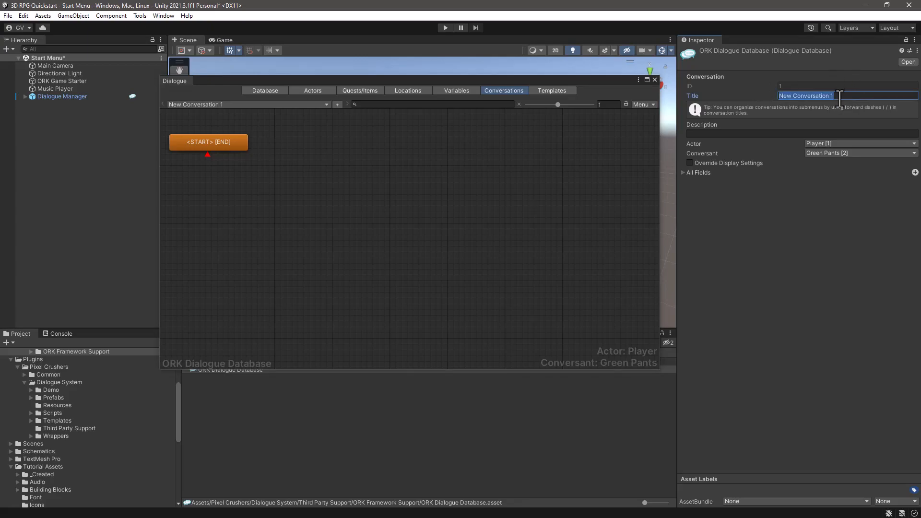
{"action": "type", "text": "Green Pants Conversation"}
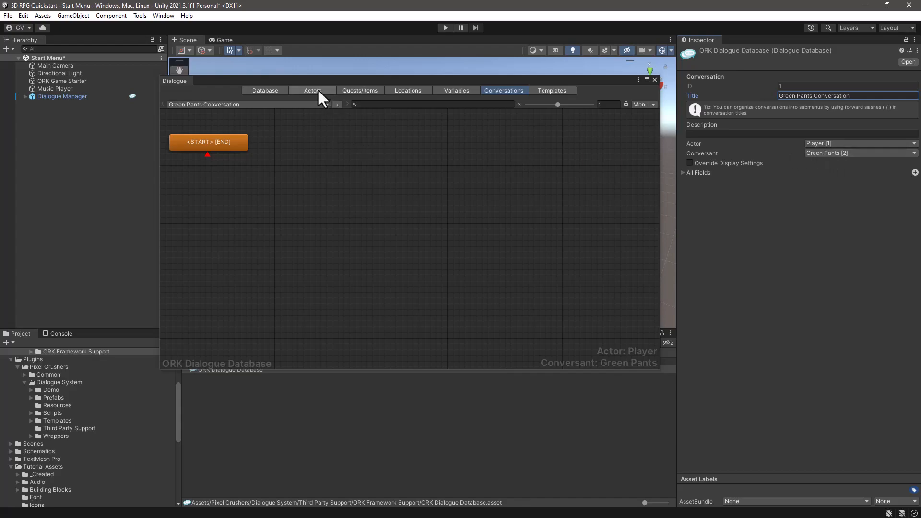
{"action": "left_click", "coordinate": [214, 143]}
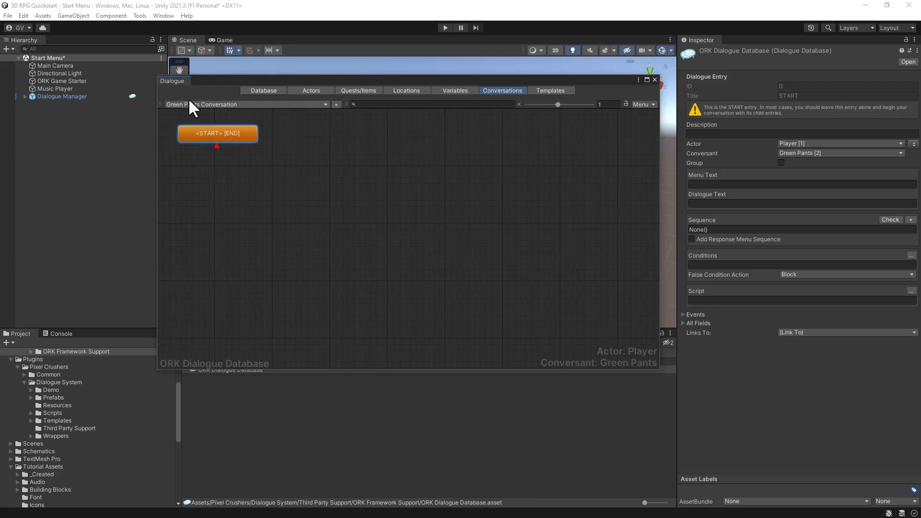
{"action": "left_click_drag", "start_coordinate": [215, 133], "coordinate": [419, 139]}
{"action": "right_click", "coordinate": [424, 140]}
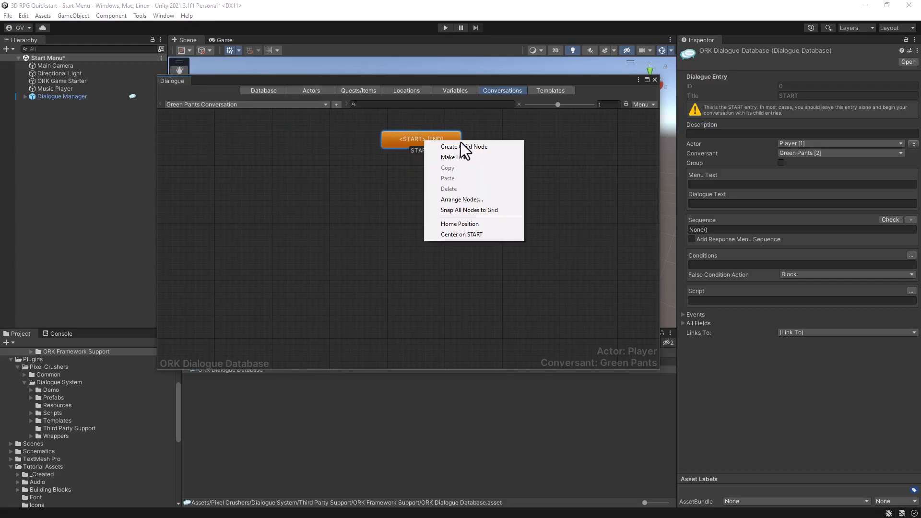
{"action": "left_click", "coordinate": [461, 147]}
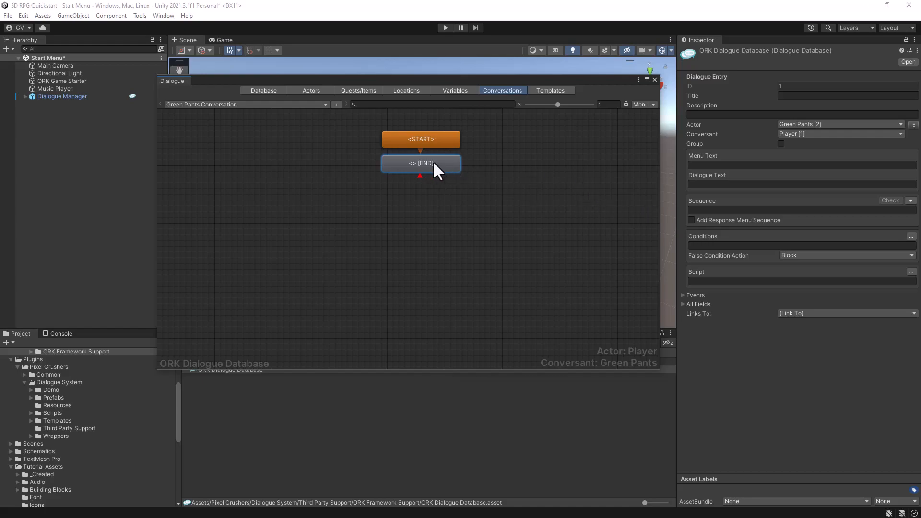
Set the dialogue text of the START node's child to "Hi! I'm Green Pants. Do you want some gold?".
{"action": "left_click", "coordinate": [709, 184]}
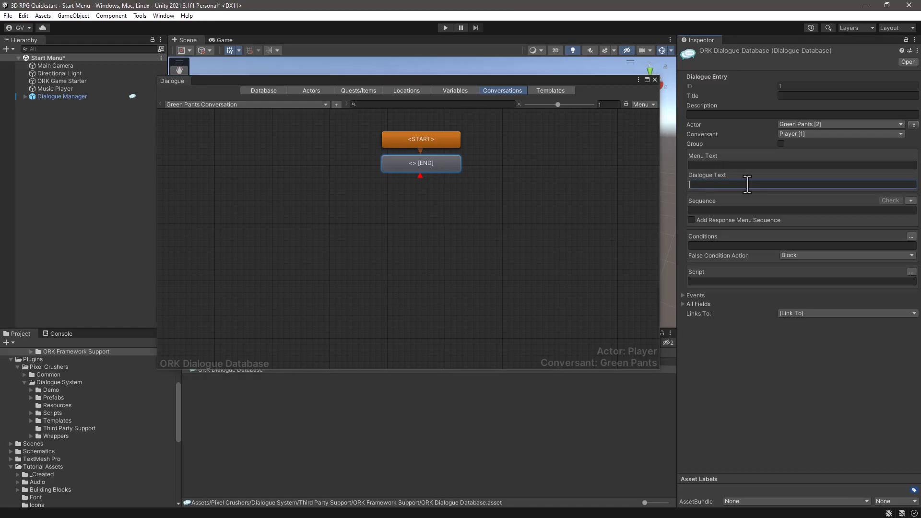
{"action": "type", "text": "Hi"}
{"action": "type", "text": "\""}
{"action": "key", "text": "BackSpace"}
{"action": "key", "text": "BackSpace"}
{"action": "type", "text": "! I'm Green Pants. Do you want some gold"}
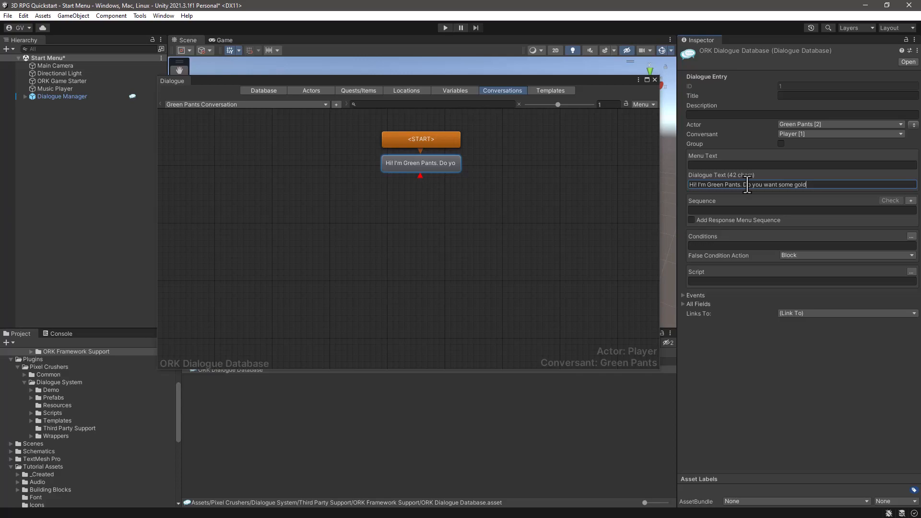
{"action": "type", "text": "?"}
{"action": "left_click", "coordinate": [447, 160]}
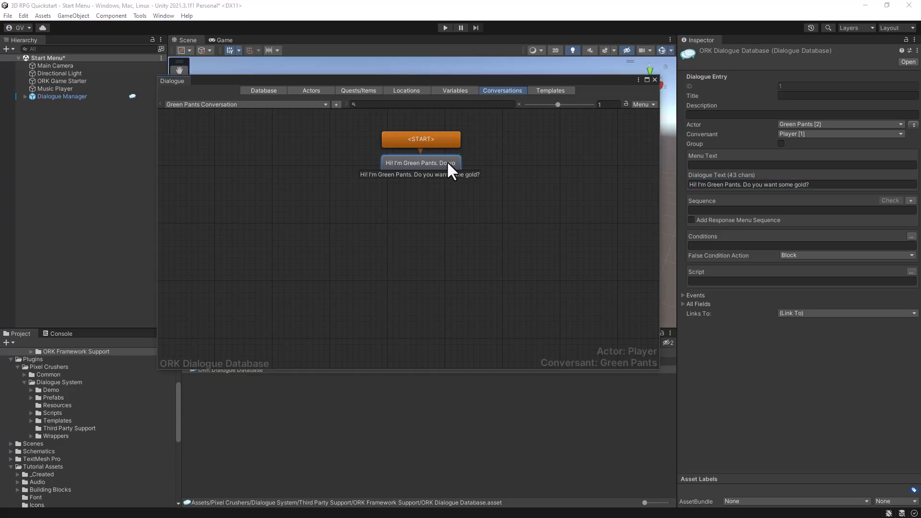
Create two player response nodes under the Green Pants greeting and place them side by side below it.
{"action": "right_click", "coordinate": [413, 165]}
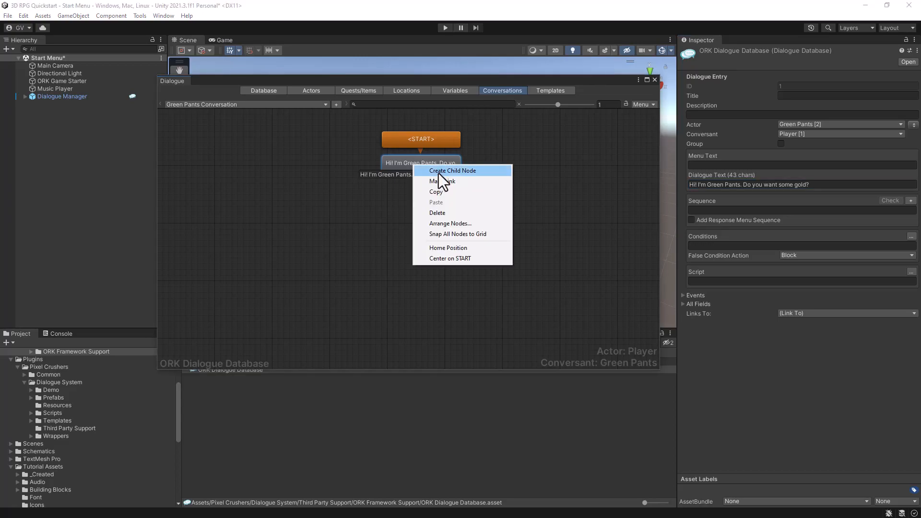
{"action": "left_click", "coordinate": [434, 177]}
{"action": "left_click_drag", "start_coordinate": [399, 190], "coordinate": [341, 194]}
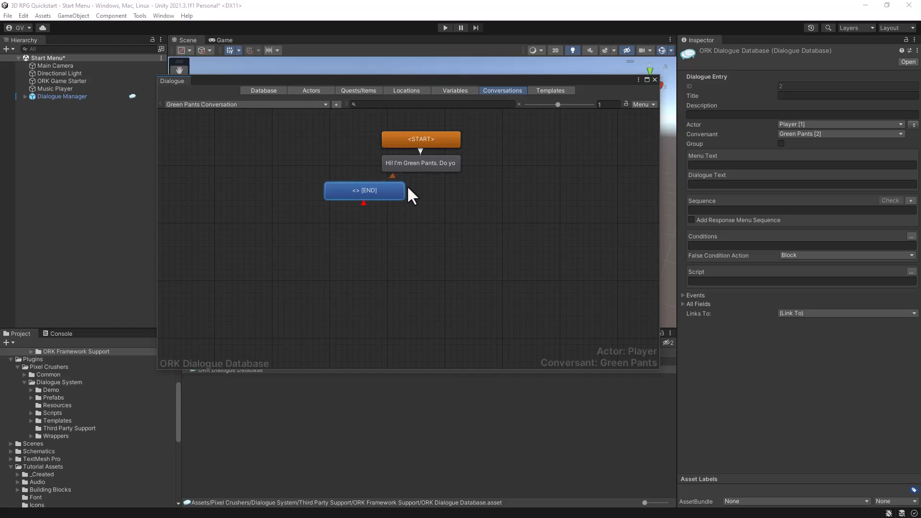
{"action": "right_click", "coordinate": [433, 165]}
{"action": "left_click", "coordinate": [456, 170]}
{"action": "left_click_drag", "start_coordinate": [447, 186], "coordinate": [489, 189]}
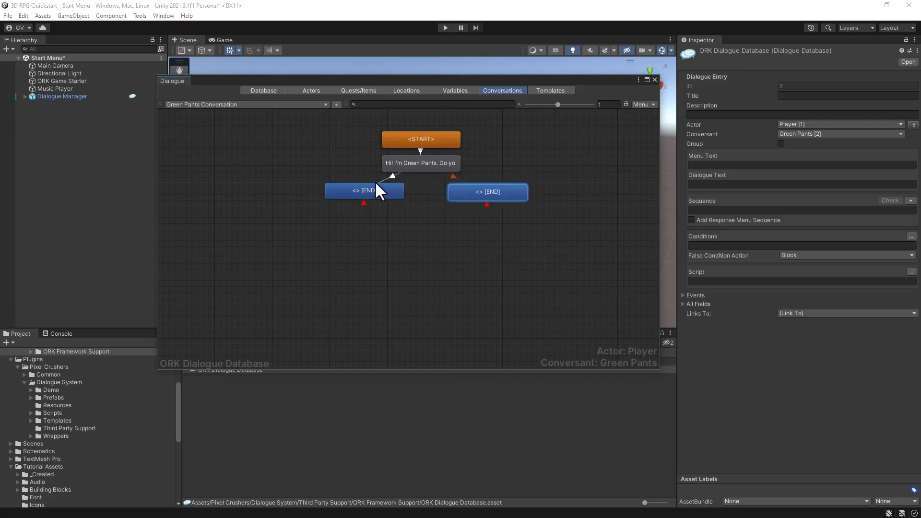
Set the dialogue text of the first player response node to "Sure!".
{"action": "left_click", "coordinate": [343, 192]}
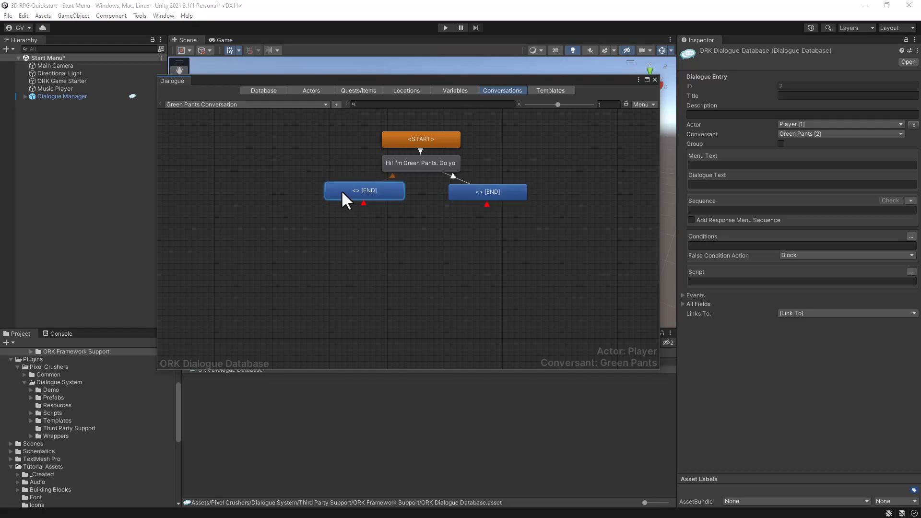
{"action": "left_click", "coordinate": [718, 186]}
{"action": "type", "text": "Sure"}
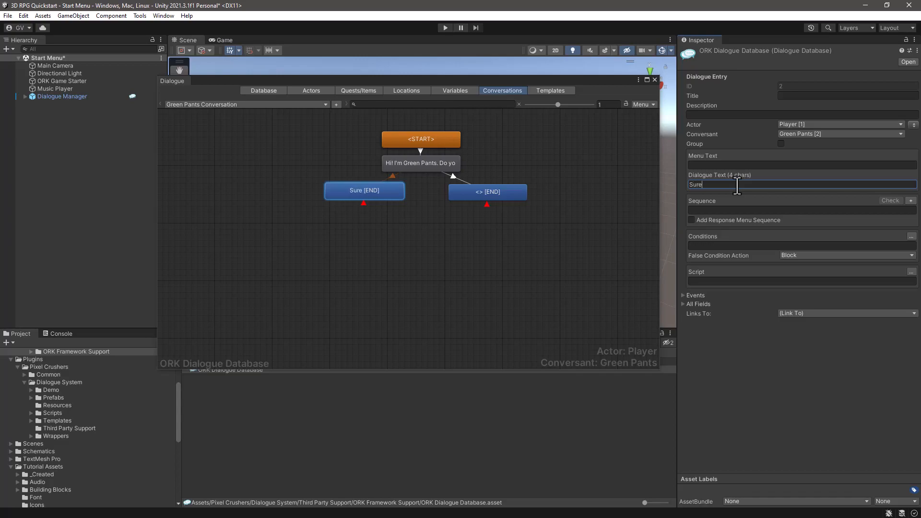
{"action": "type", "text": "!"}
Set the dialogue text of the second player response node to "No Thanks.".
{"action": "left_click", "coordinate": [496, 190]}
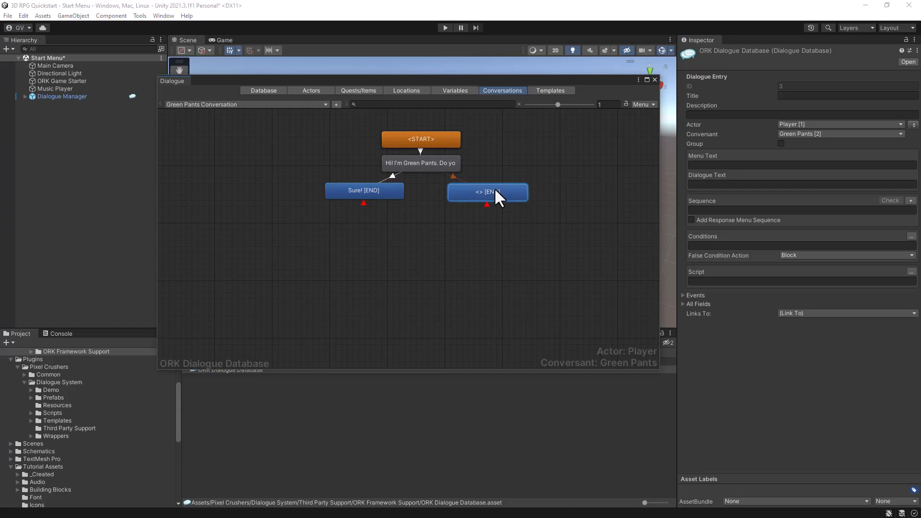
{"action": "left_click", "coordinate": [731, 185]}
{"action": "type", "text": "o"}
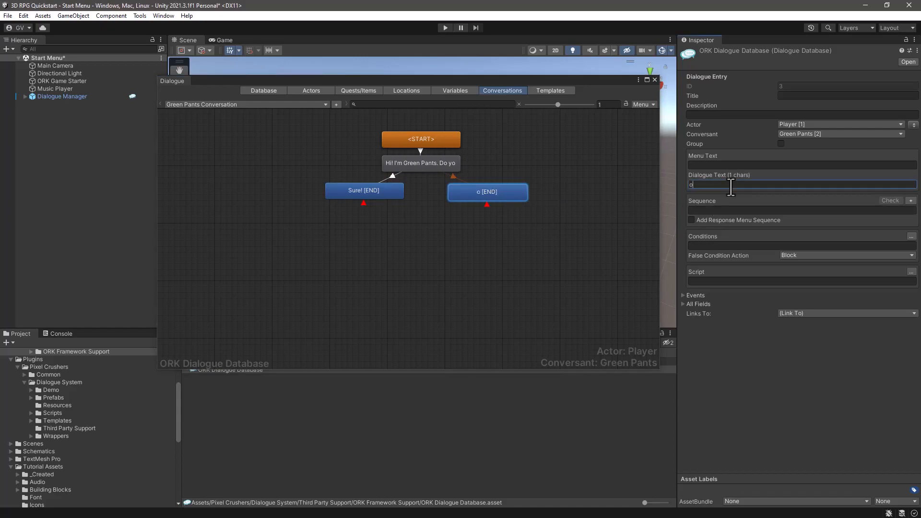
{"action": "key", "text": "BackSpace"}
{"action": "key", "text": "BackSpace"}
{"action": "type", "text": "No Tahnks"}
{"action": "key", "text": "BackSpace"}
{"action": "key", "text": "BackSpace"}
{"action": "key", "text": "BackSpace"}
{"action": "key", "text": "BackSpace"}
{"action": "type", "text": "anks."}
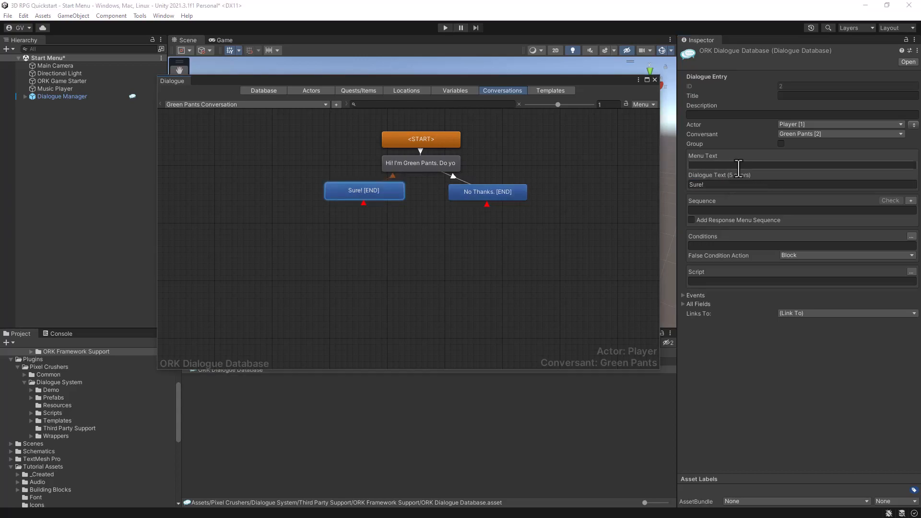
Add a Green Pants reply node beneath the "Sure!" response with the dialogue text "Here you go! 5 coins of gold!".
{"action": "left_click", "coordinate": [402, 162]}
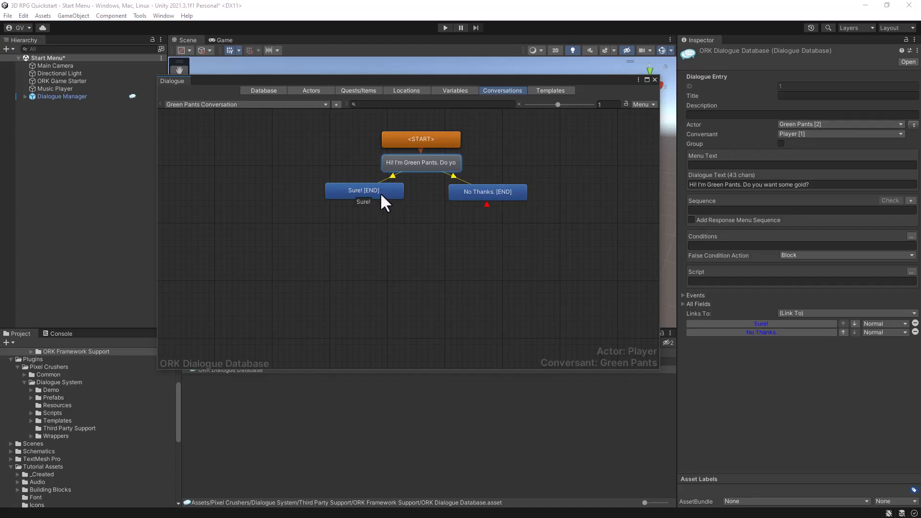
{"action": "left_click", "coordinate": [341, 191]}
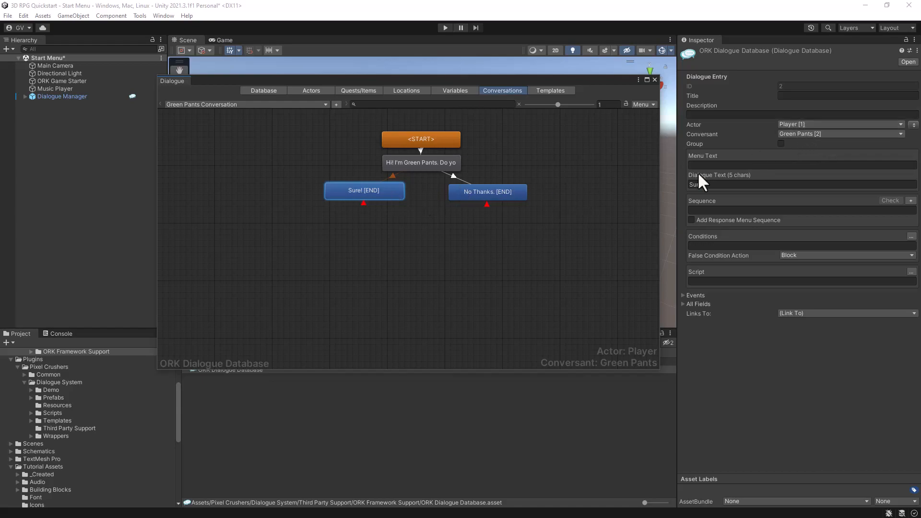
{"action": "right_click", "coordinate": [340, 188]}
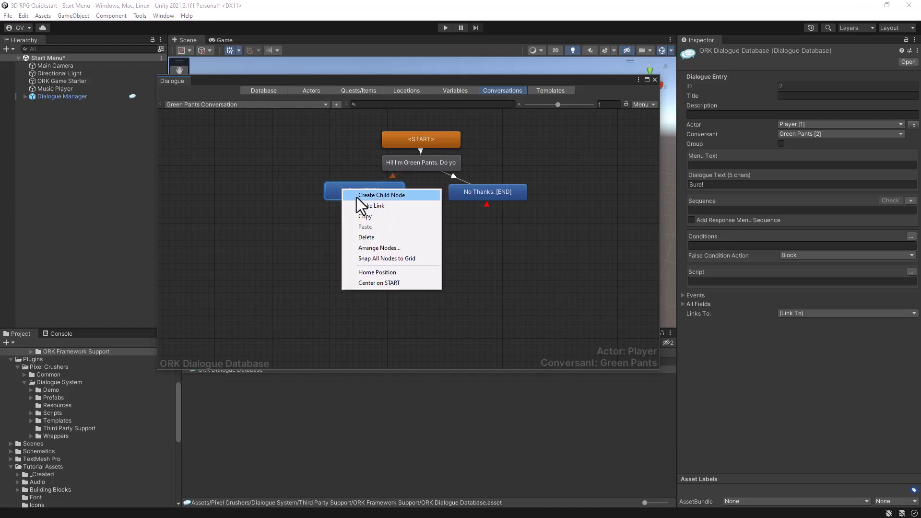
{"action": "left_click", "coordinate": [356, 196]}
{"action": "left_click_drag", "start_coordinate": [344, 220], "coordinate": [344, 259]}
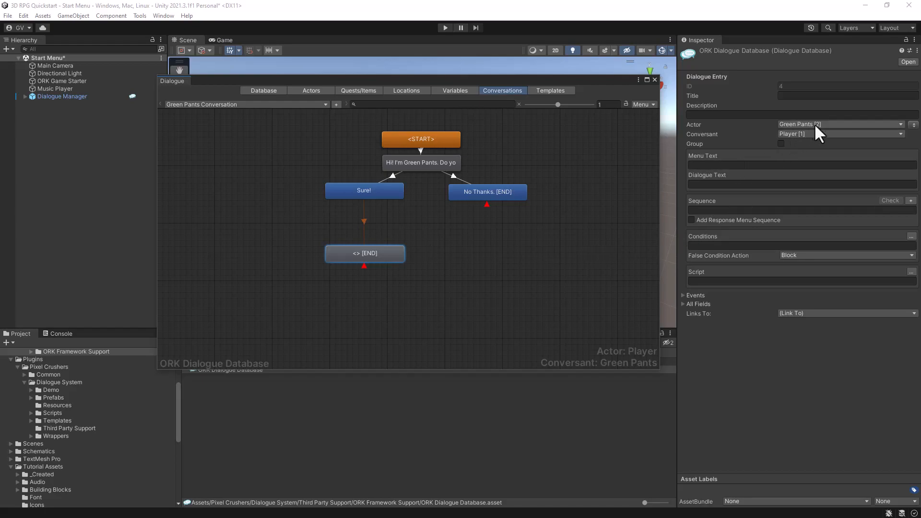
{"action": "left_click", "coordinate": [715, 185]}
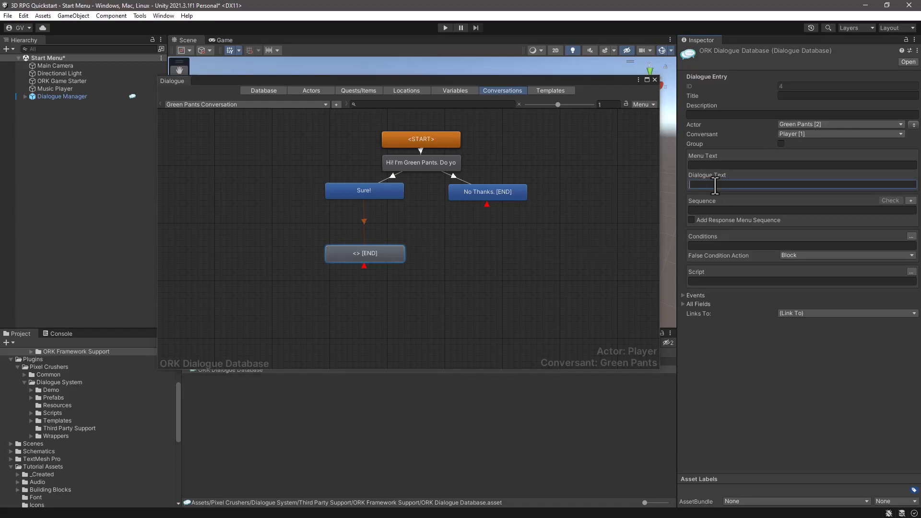
{"action": "type", "text": "Here you go! 5 coins of gold!"}
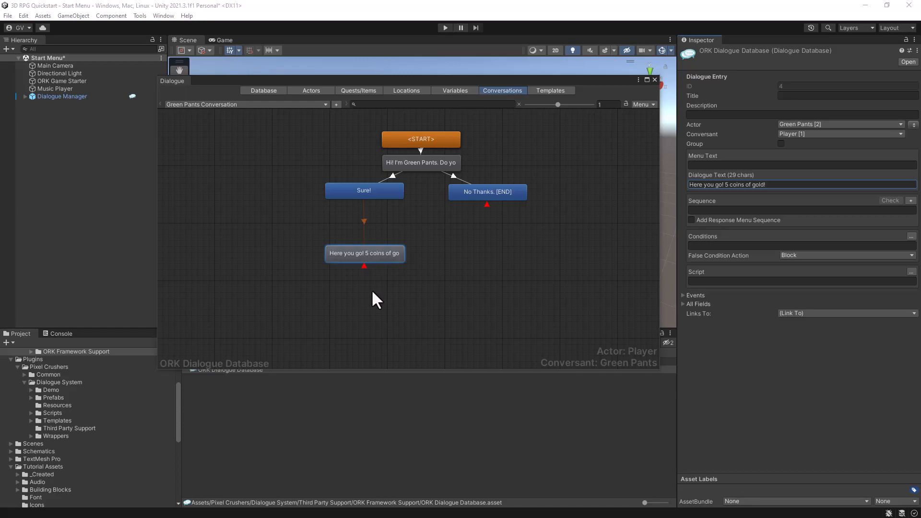
Switch to the browser and open the ORK Framework Support page from the Dialogue System manual's Third Party Integration section.
{"action": "key", "text": "alt+Tab"}
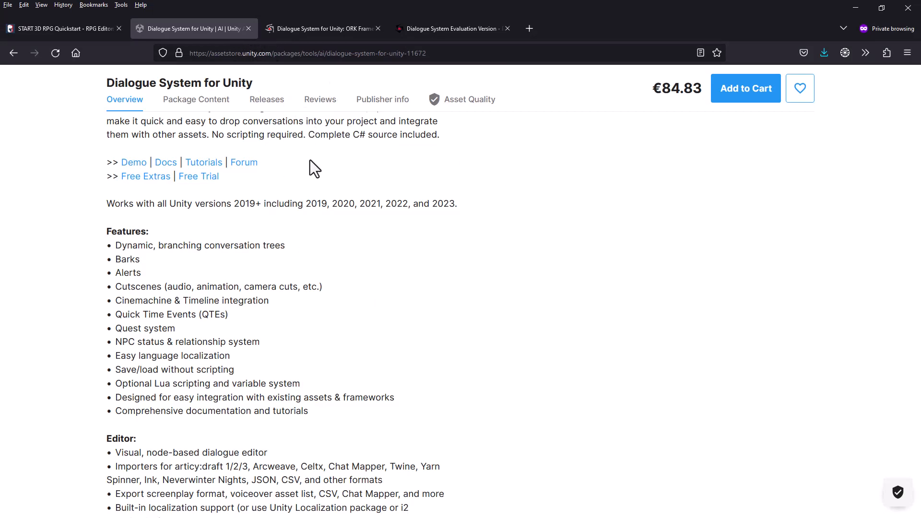
{"action": "left_click", "coordinate": [163, 167]}
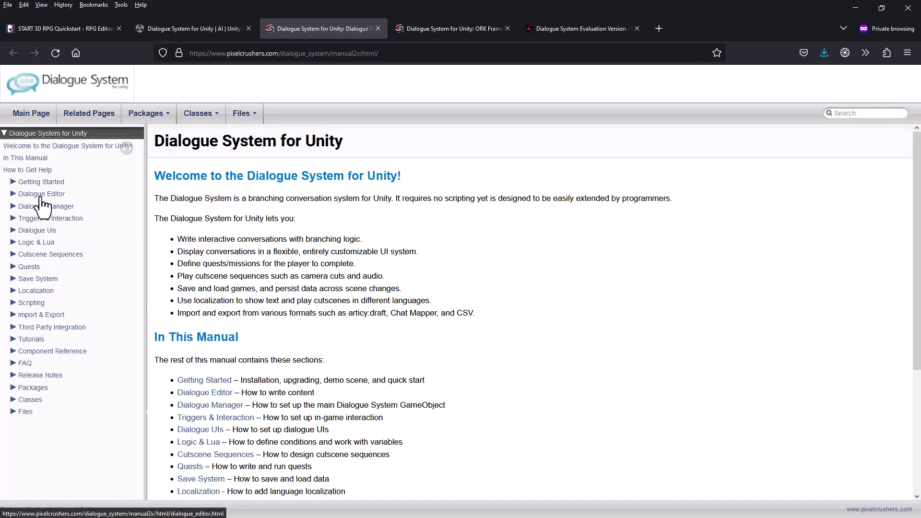
{"action": "left_click", "coordinate": [29, 328]}
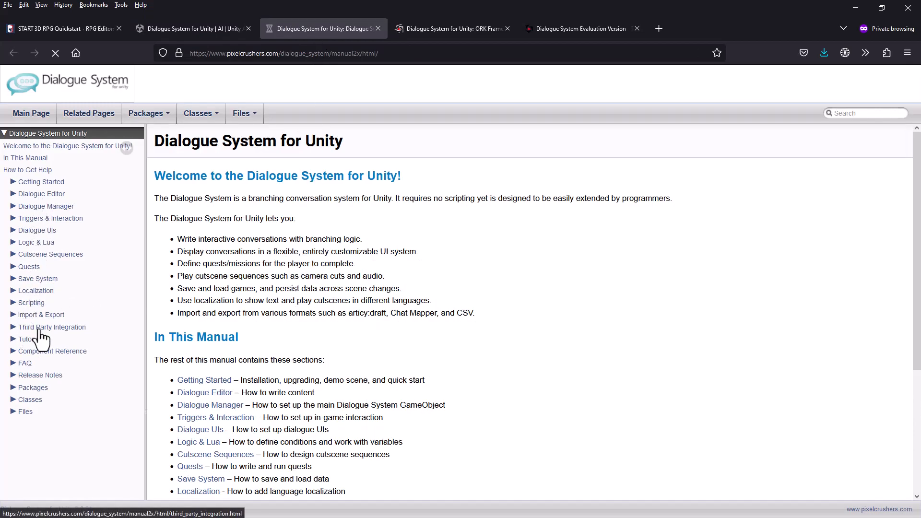
{"action": "scroll", "coordinate": [314, 347], "scroll_direction": "down", "scroll_amount": 9}
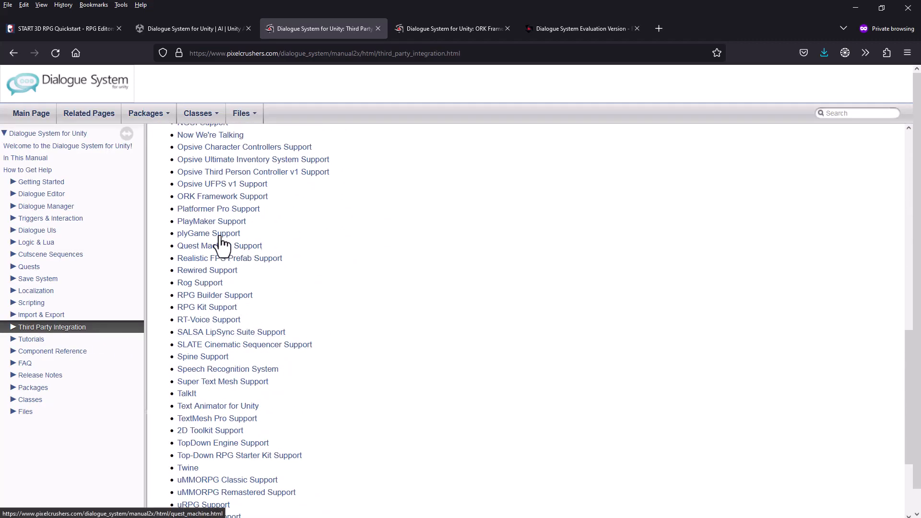
{"action": "left_click", "coordinate": [211, 197]}
Examine the ORK Lua Functions table for the function and example syntax that set a combatant's currency.
{"action": "scroll", "coordinate": [613, 266], "scroll_direction": "down", "scroll_amount": 7}
{"action": "scroll", "coordinate": [613, 266], "scroll_direction": "down", "scroll_amount": 4}
{"action": "scroll", "coordinate": [613, 265], "scroll_direction": "down", "scroll_amount": 8}
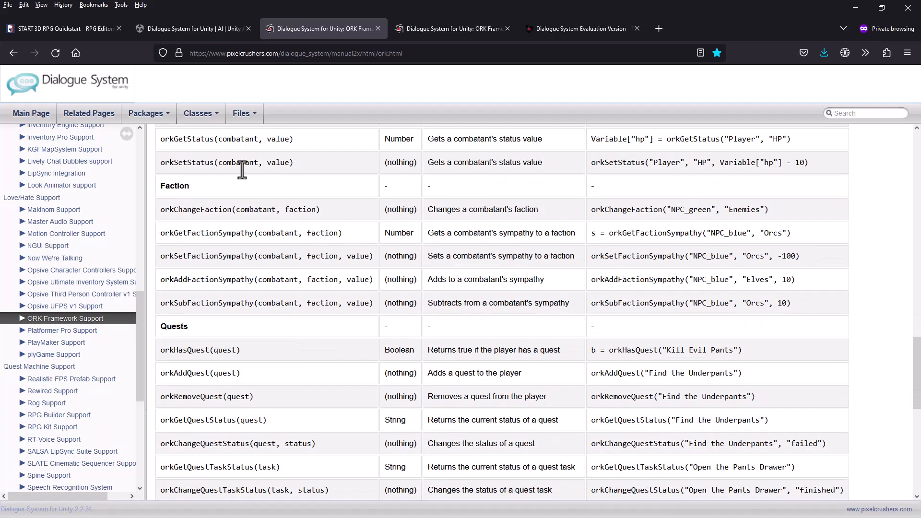
{"action": "scroll", "coordinate": [288, 191], "scroll_direction": "up", "scroll_amount": 2}
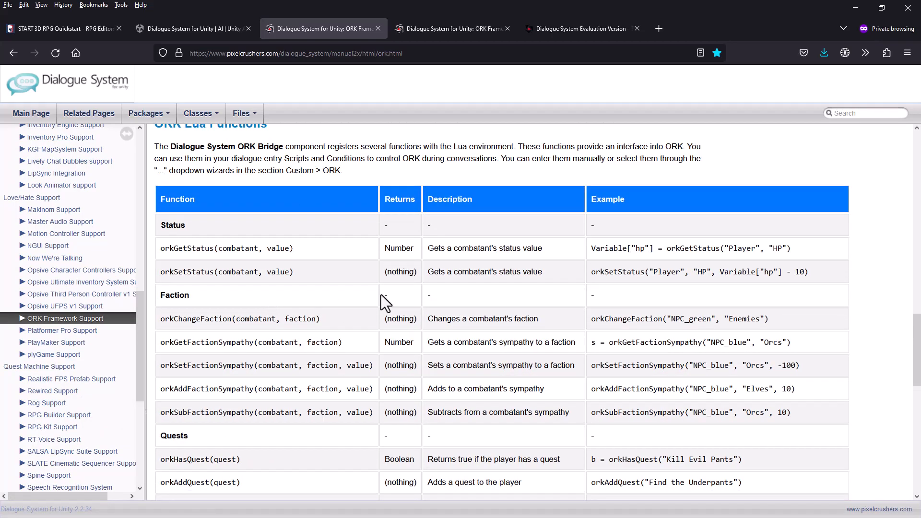
{"action": "scroll", "coordinate": [381, 295], "scroll_direction": "down", "scroll_amount": 1}
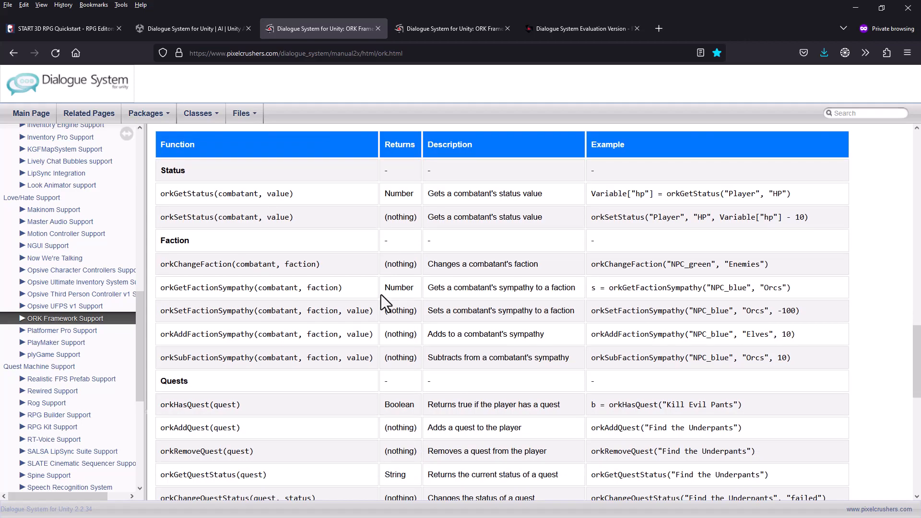
{"action": "scroll", "coordinate": [381, 295], "scroll_direction": "down", "scroll_amount": 6}
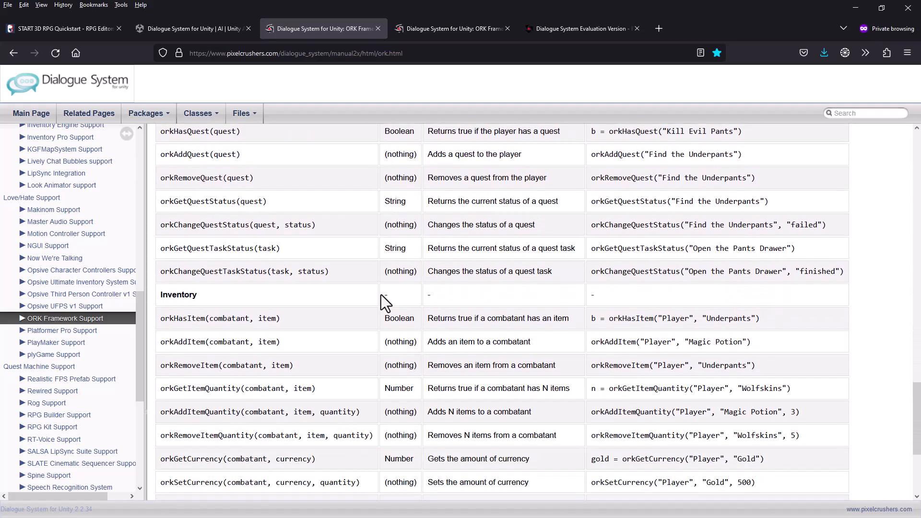
{"action": "scroll", "coordinate": [324, 292], "scroll_direction": "down", "scroll_amount": 1}
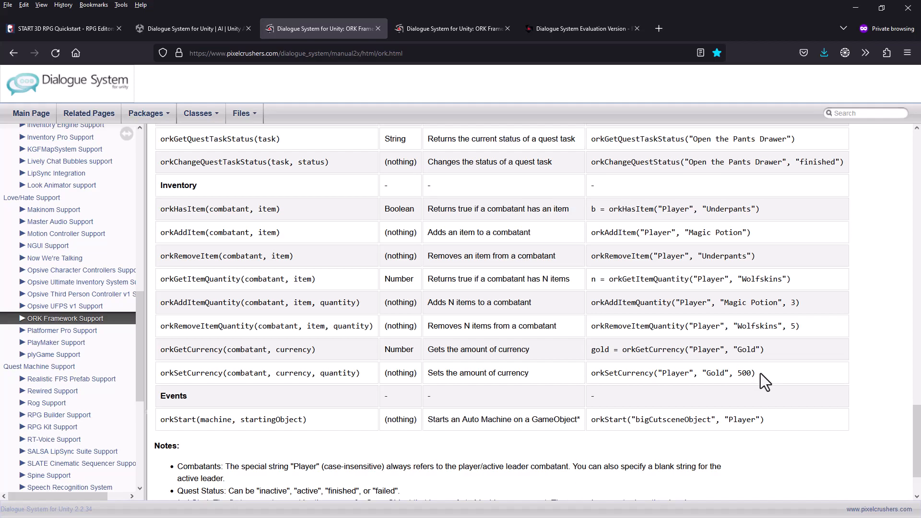
Switch back to Unity and start the gold reply node's script with orkSetCurrency("Player", "Gold", 5 +.
{"action": "key", "text": "alt+Tab"}
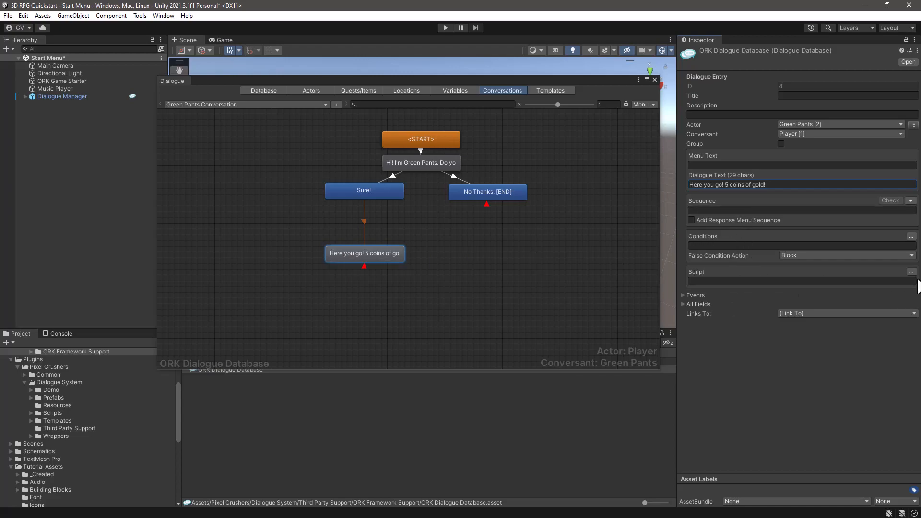
{"action": "left_click", "coordinate": [782, 282]}
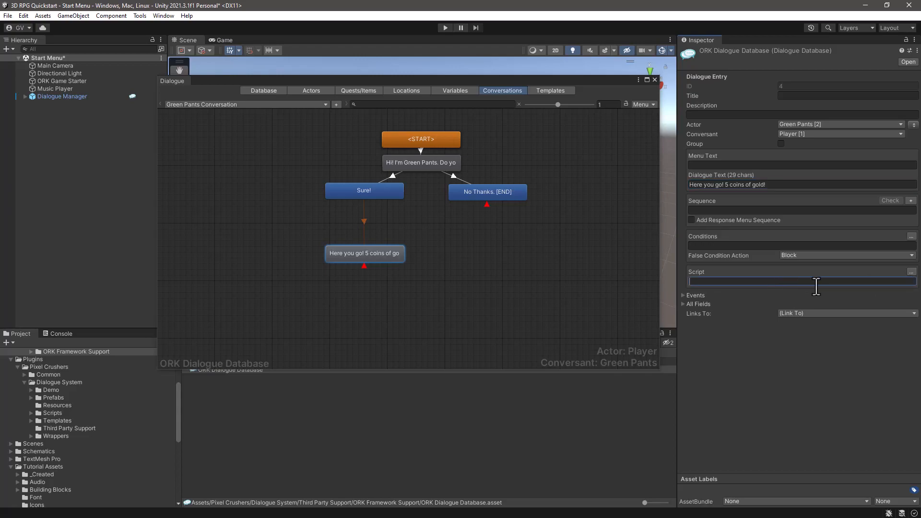
{"action": "type", "text": "orkSetCurrency(\"Player\""}
{"action": "type", "text": ", \"Gold\"m"}
{"action": "key", "text": "BackSpace"}
{"action": "type", "text": "5 +"}
Open the Makinom editor window from the Gaming Is Love tools.
{"action": "left_click", "coordinate": [158, 16]}
{"action": "mouse_move", "coordinate": [183, 160]}
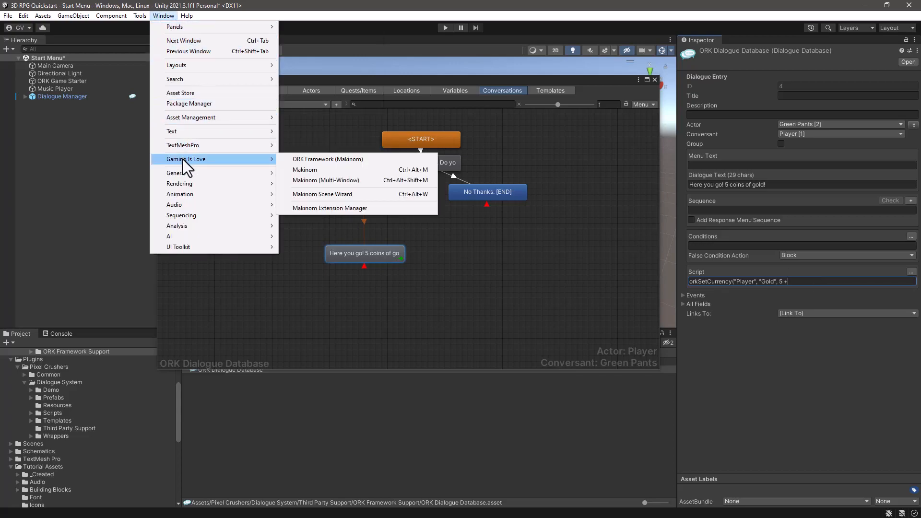
{"action": "left_click", "coordinate": [303, 170]}
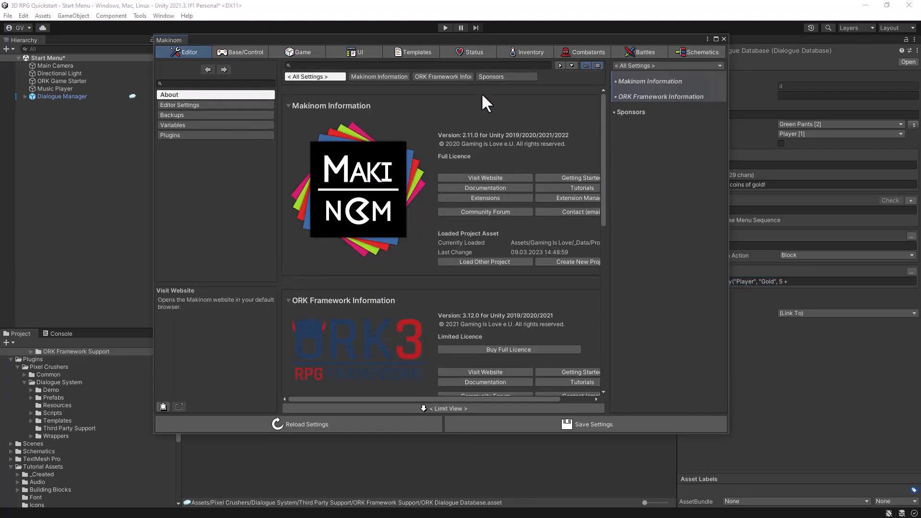
Check the currency name among the Makinom inventory currencies, and close the Makinom editor.
{"action": "left_click", "coordinate": [531, 53]}
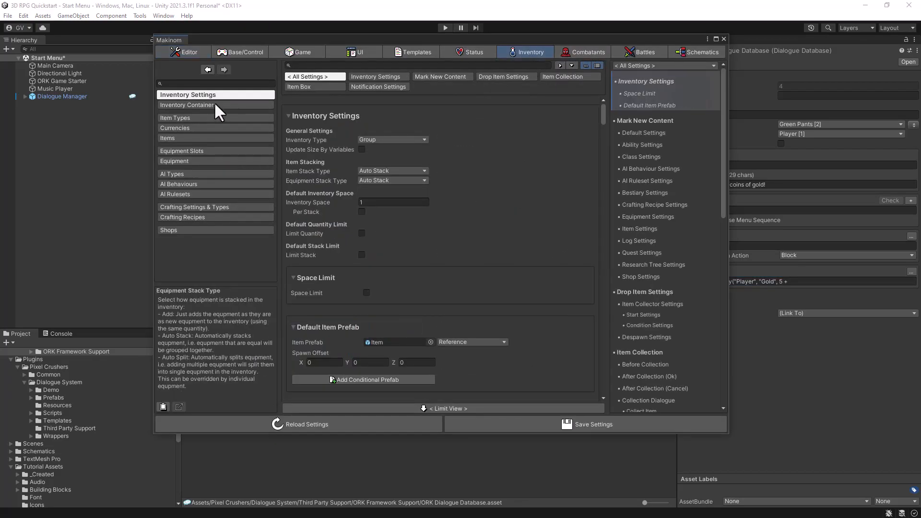
{"action": "left_click", "coordinate": [207, 128]}
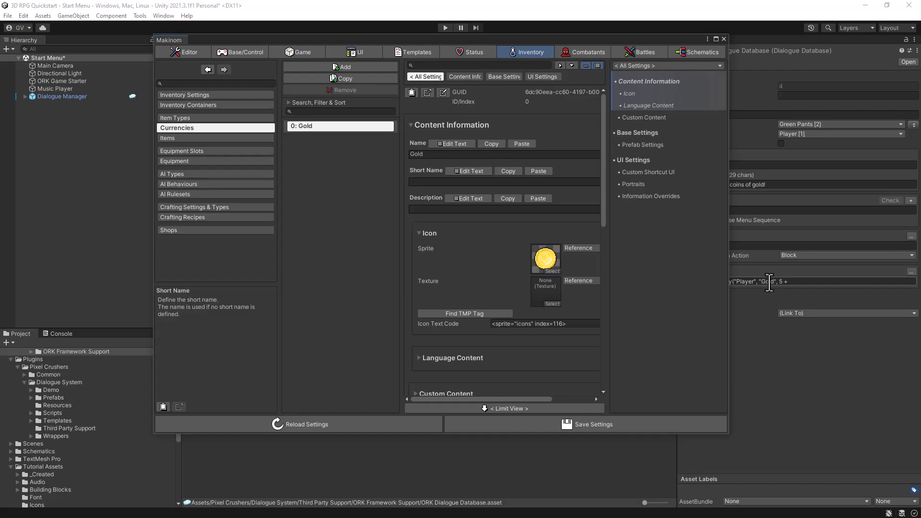
{"action": "left_click", "coordinate": [724, 38]}
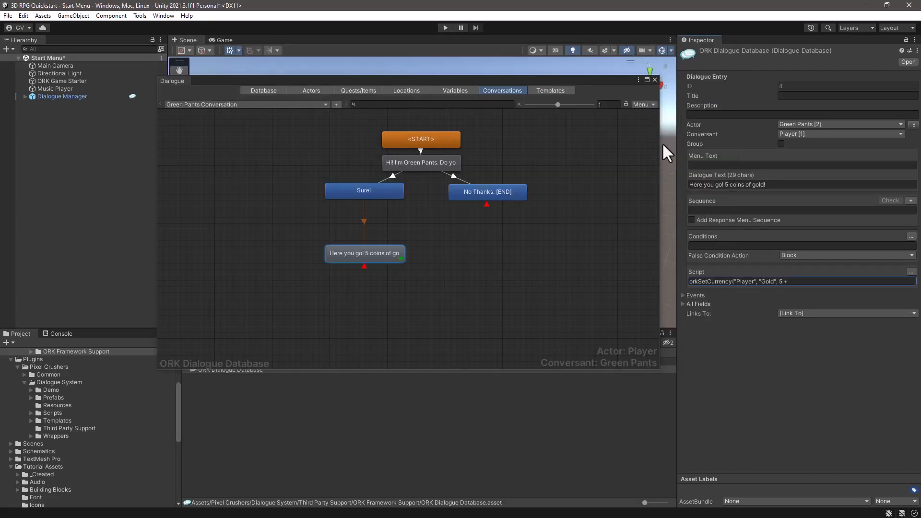
Complete the gold reply node's script as orkSetCurrency("Player", "Gold", 5 + orkGetCurrency("Player", "Gold")).
{"action": "left_click", "coordinate": [802, 282]}
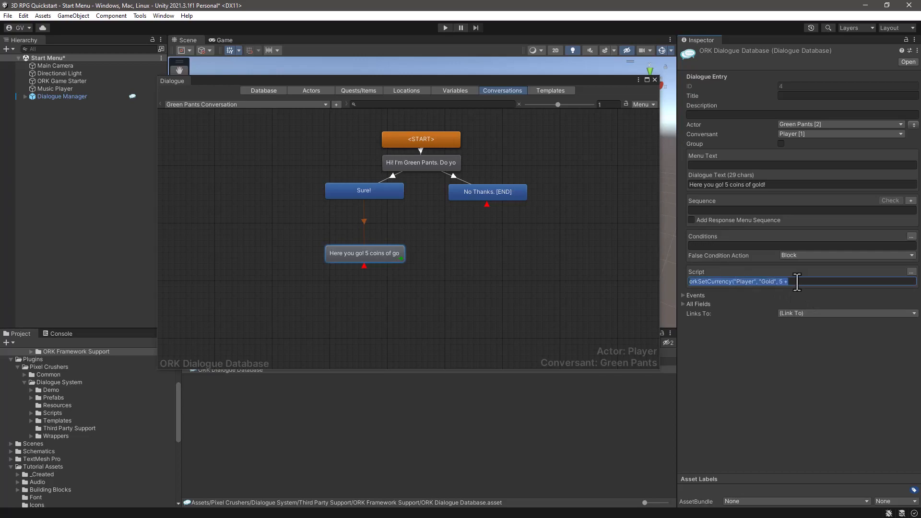
{"action": "left_click", "coordinate": [783, 283]}
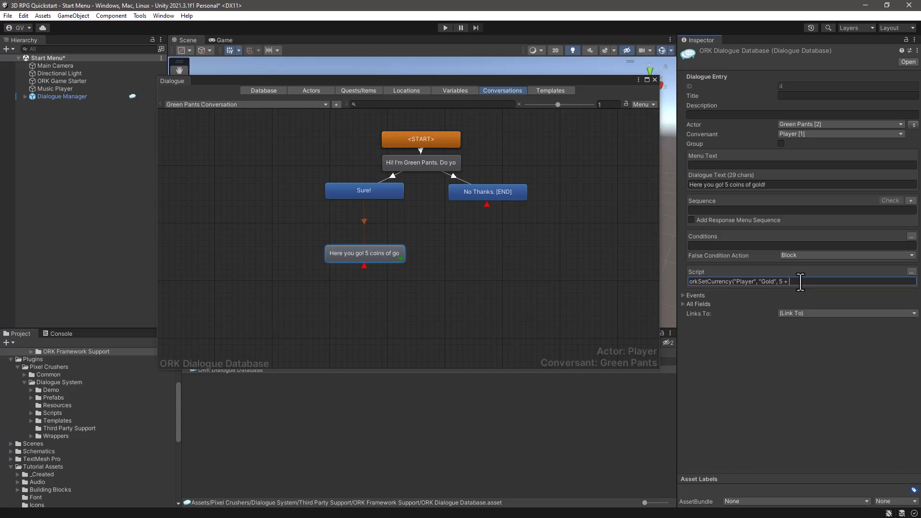
{"action": "type", "text": "ork"}
{"action": "type", "text": "GetCurrent"}
{"action": "type", "text": "Gold"}
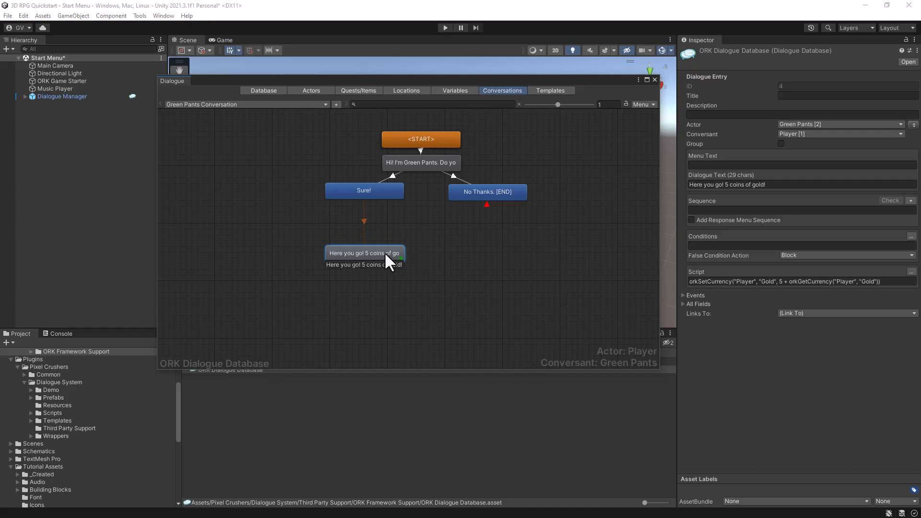
Add a child node below "No Thanks." with the dialogue text "Okay. Come back later if need gold.".
{"action": "left_click", "coordinate": [492, 192]}
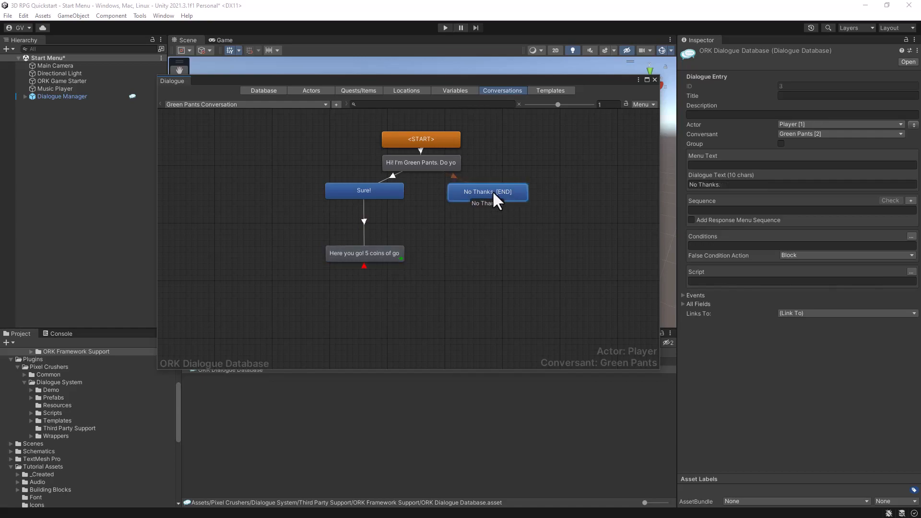
{"action": "right_click", "coordinate": [492, 191]}
{"action": "left_click", "coordinate": [522, 198]}
{"action": "left_click_drag", "start_coordinate": [490, 214], "coordinate": [490, 253]}
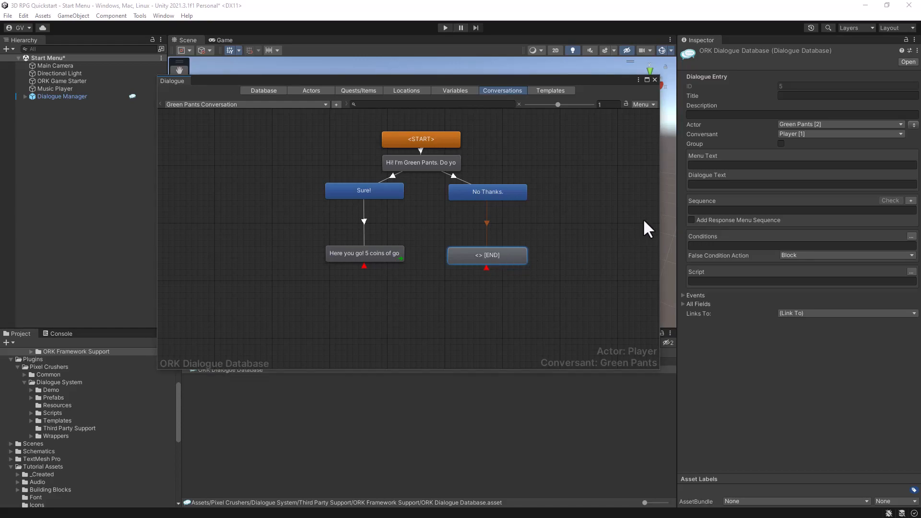
{"action": "left_click", "coordinate": [714, 185]}
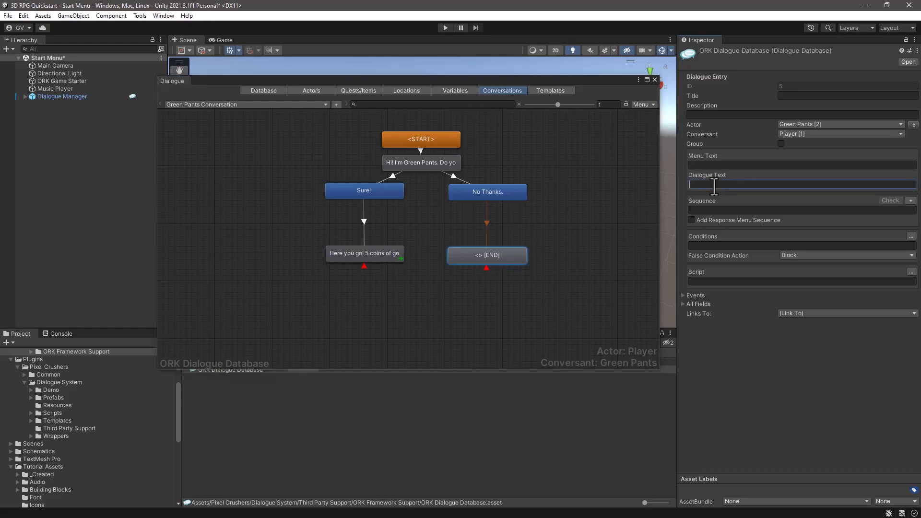
{"action": "type", "text": "Okay. Come back later"}
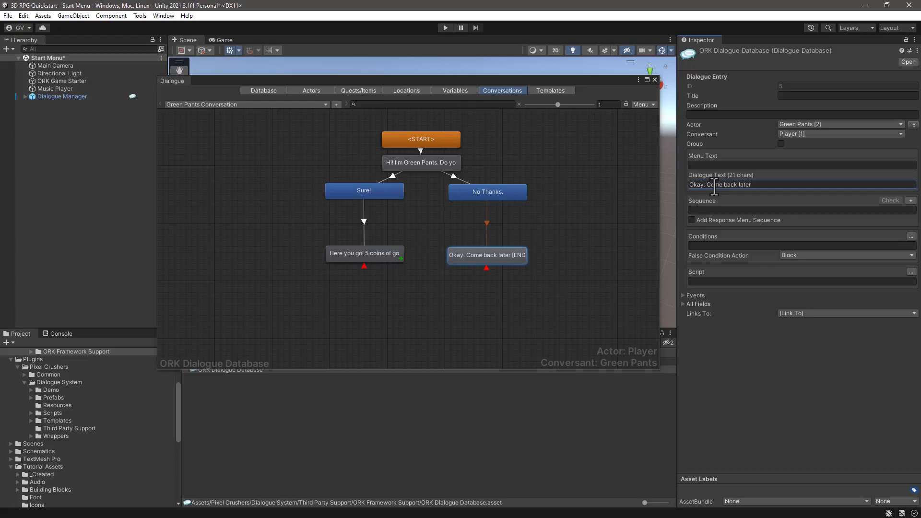
{"action": "type", "text": " if need gold."}
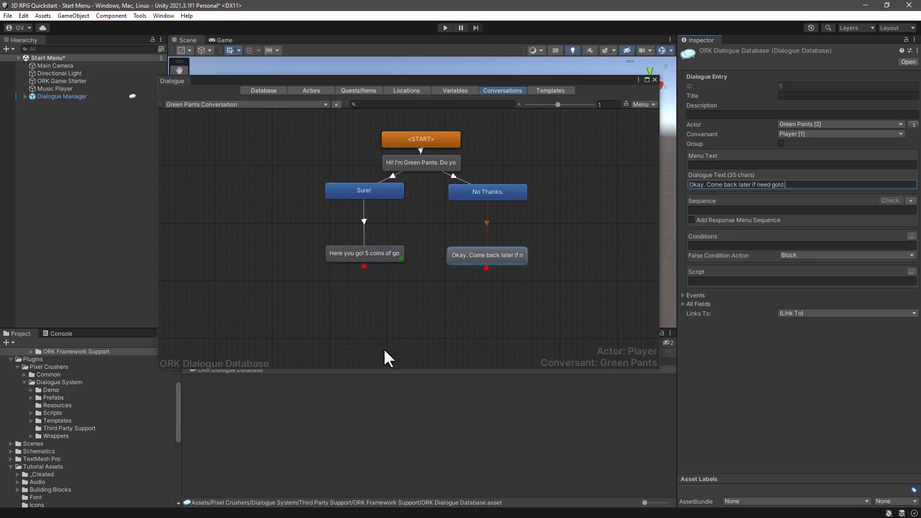
Add a player child node below the gold reply node with the dialogue text "Thanks. Bye.".
{"action": "right_click", "coordinate": [351, 255]}
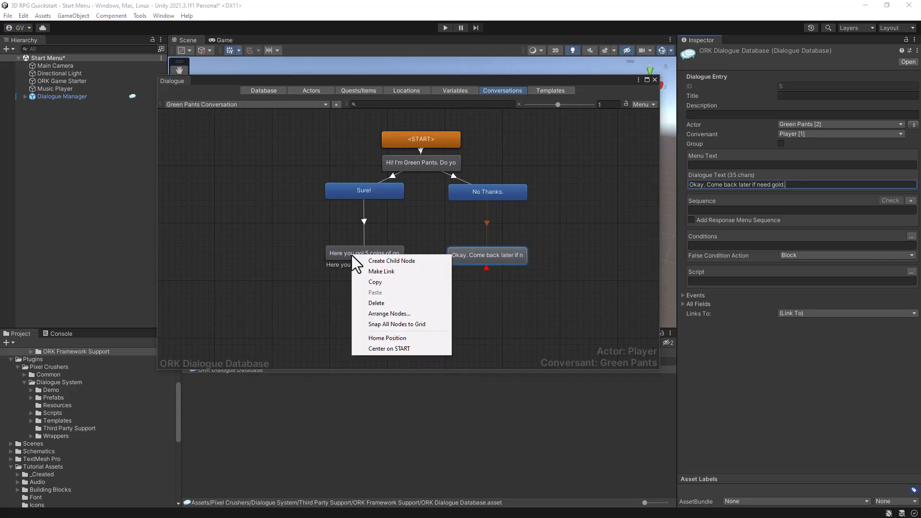
{"action": "left_click", "coordinate": [384, 260]}
{"action": "left_click_drag", "start_coordinate": [352, 286], "coordinate": [336, 321]}
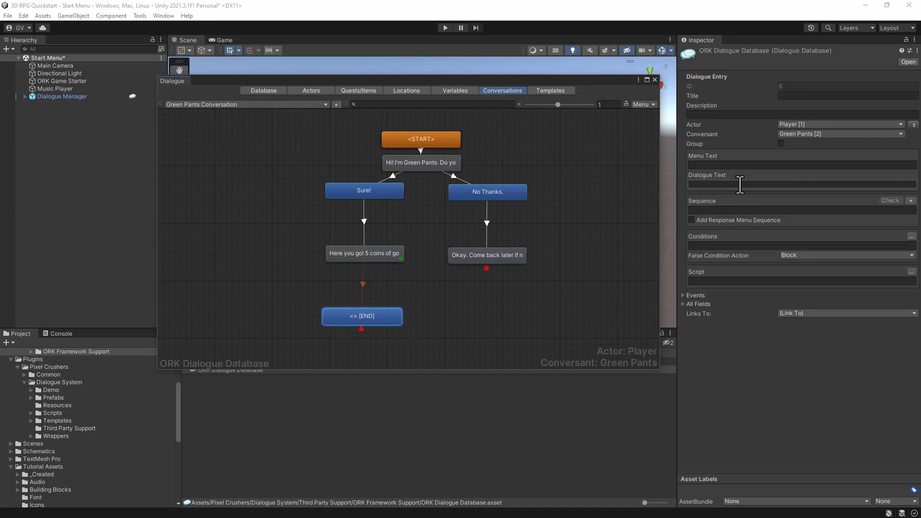
{"action": "left_click", "coordinate": [725, 184]}
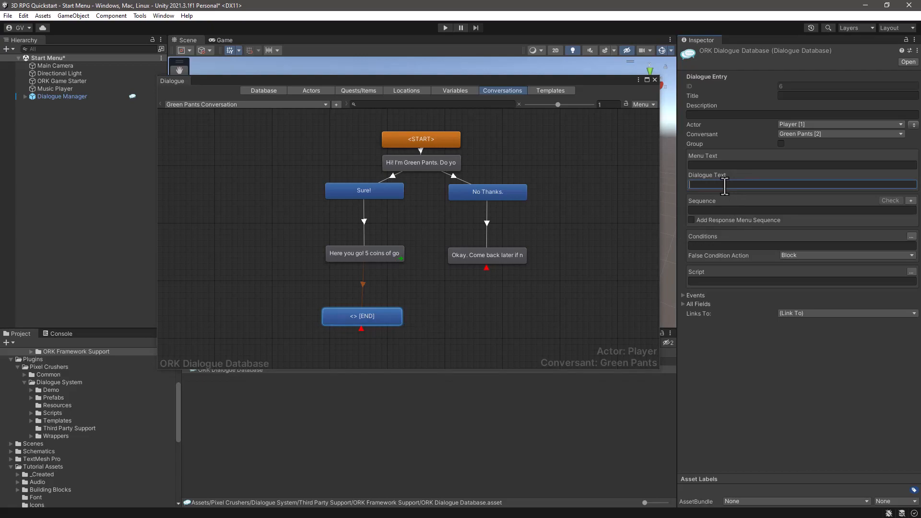
{"action": "type", "text": "Thanks"}
{"action": "key", "text": "BackSpace"}
{"action": "type", "text": ". Bye."}
{"action": "mouse_move", "coordinate": [380, 315]}
{"action": "left_mouse_down"}
{"action": "mouse_move", "coordinate": [391, 318]}
{"action": "mouse_move", "coordinate": [377, 317]}
{"action": "left_mouse_up"}
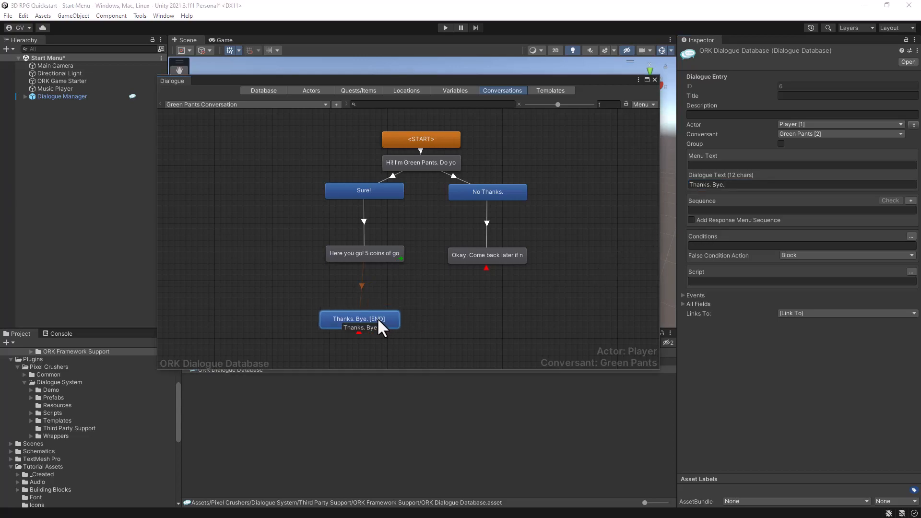
Link the "Okay. Come back later if need gold." node to the "Thanks. Bye." node.
{"action": "left_click", "coordinate": [476, 254]}
{"action": "right_click", "coordinate": [482, 253]}
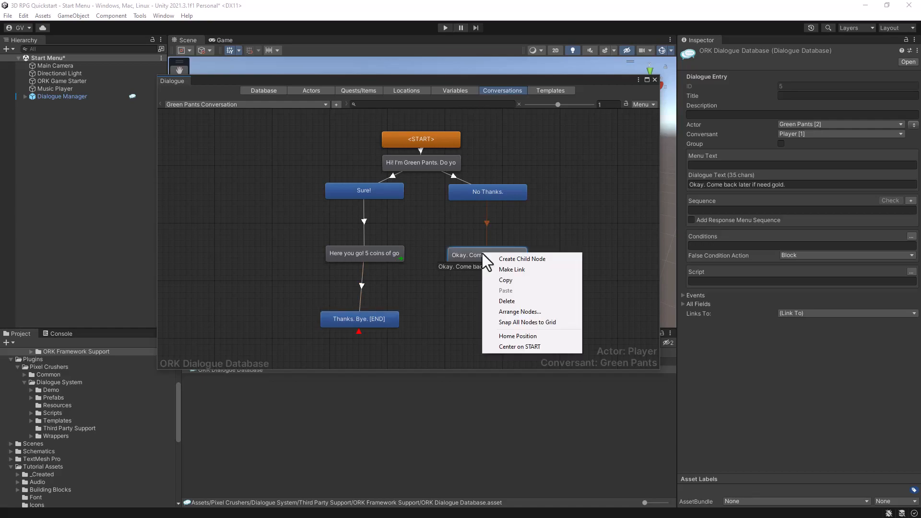
{"action": "left_click", "coordinate": [508, 269]}
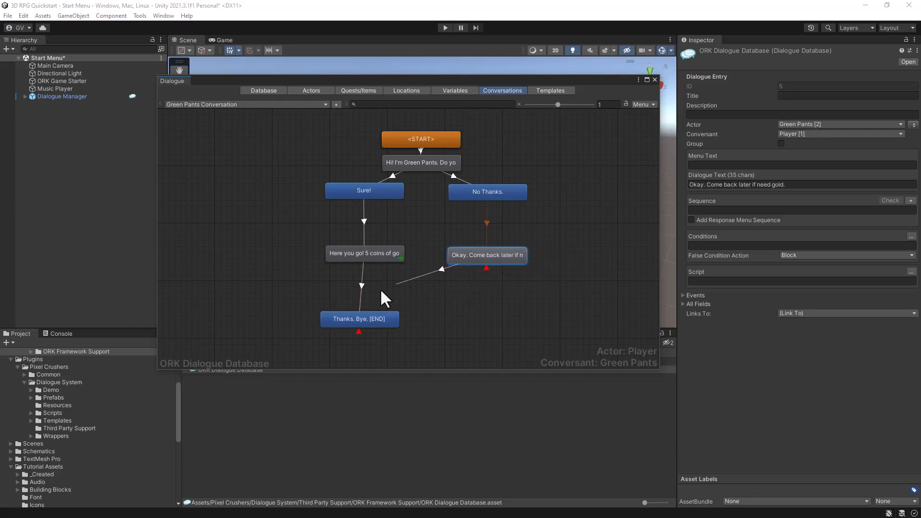
{"action": "left_click", "coordinate": [363, 323]}
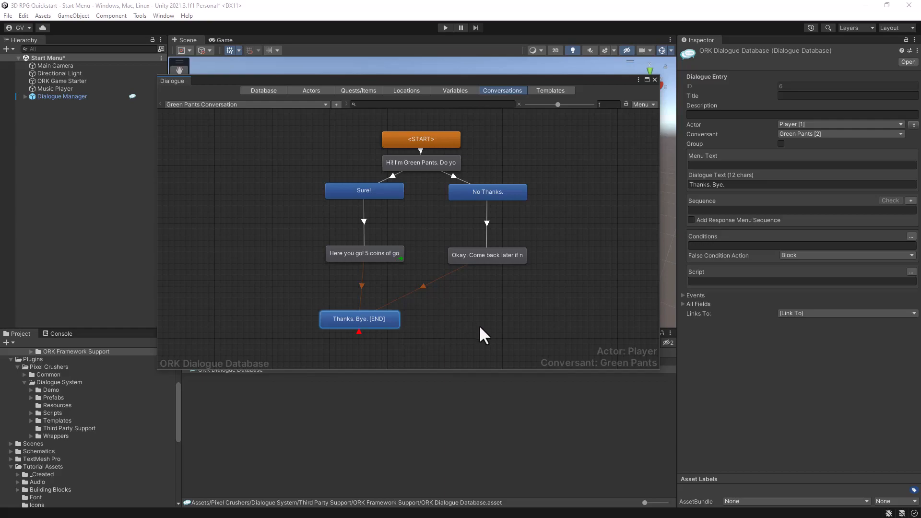
Add a second child node below the "Okay. Come back later" node with the dialogue text "Before we part, may I use your Cauldron?".
{"action": "left_click", "coordinate": [488, 257]}
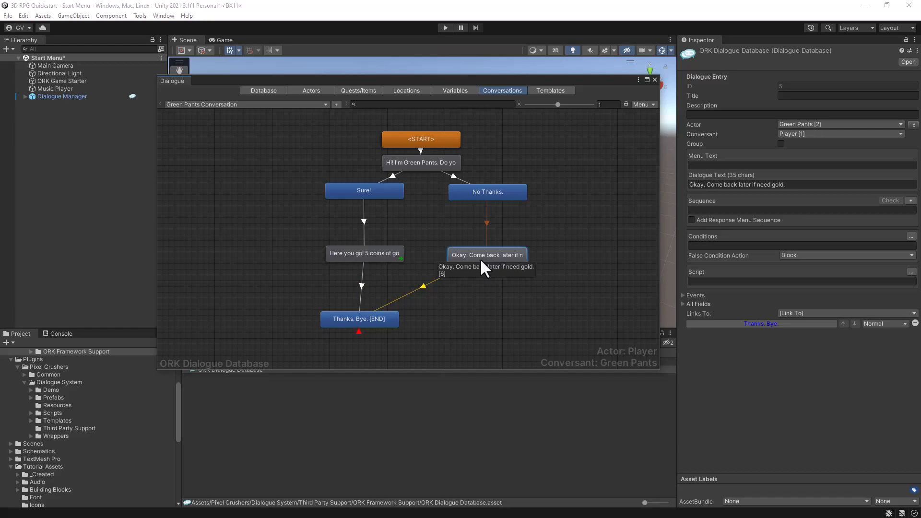
{"action": "right_click", "coordinate": [480, 258]}
{"action": "left_click", "coordinate": [492, 265]}
{"action": "left_click_drag", "start_coordinate": [473, 277], "coordinate": [486, 329]}
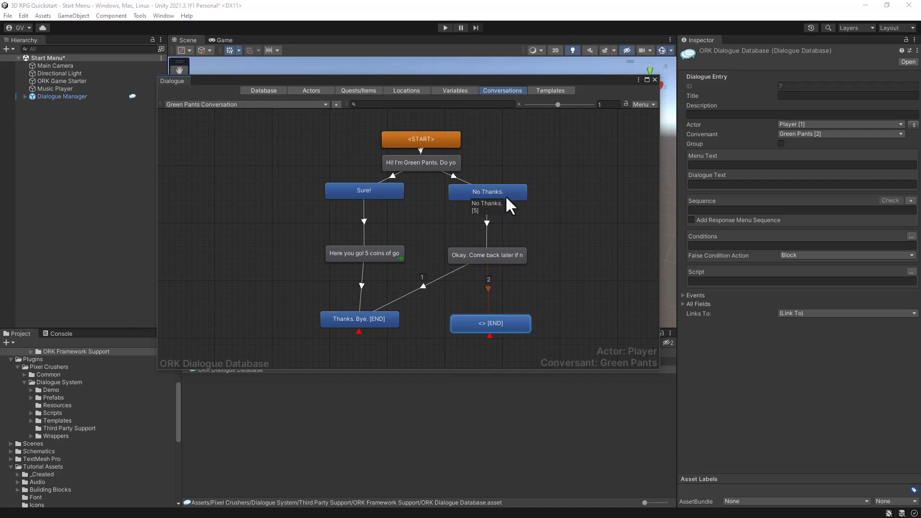
{"action": "left_click_drag", "start_coordinate": [460, 320], "coordinate": [456, 315]}
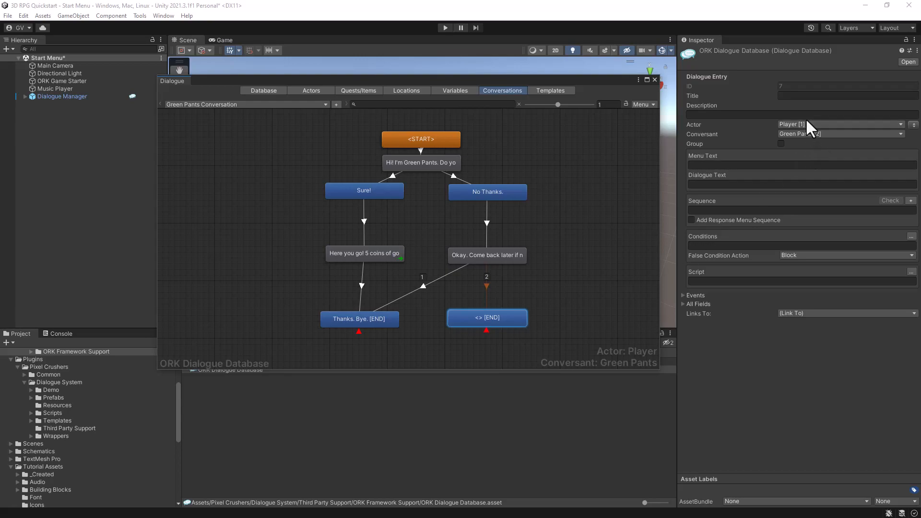
{"action": "left_click", "coordinate": [703, 184]}
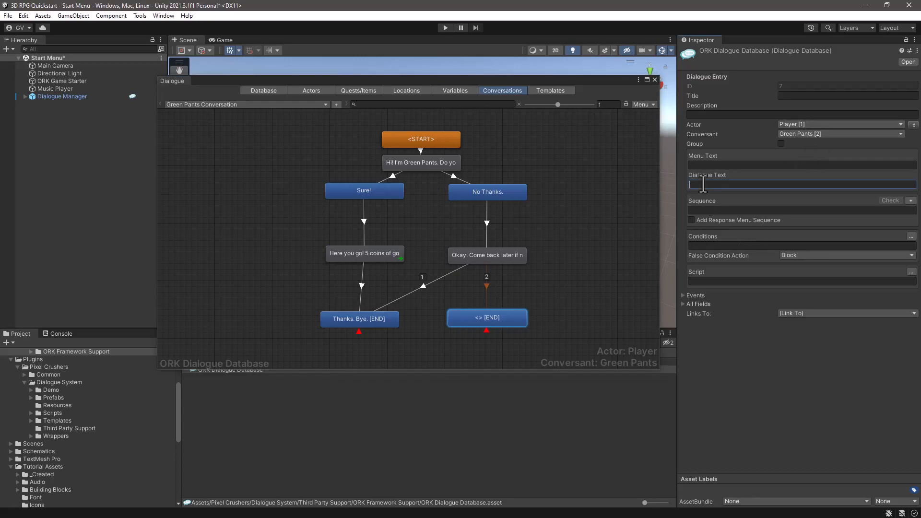
{"action": "type", "text": "Before we part"}
{"action": "key", "text": "BackSpace"}
{"action": "type", "text": ", may I use"}
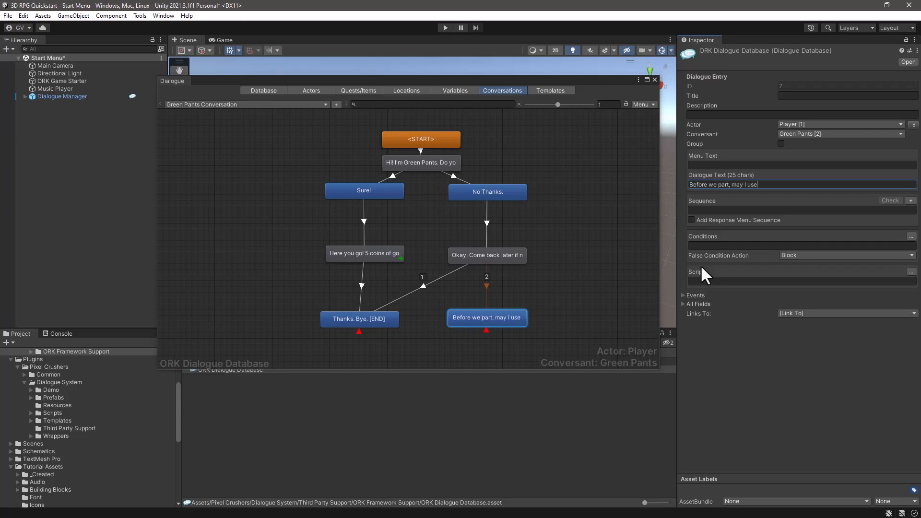
{"action": "type", "text": " your Cauldron?"}
Enter orkStart("Cauldron", "") as the Cauldron question node's script.
{"action": "left_click", "coordinate": [709, 282]}
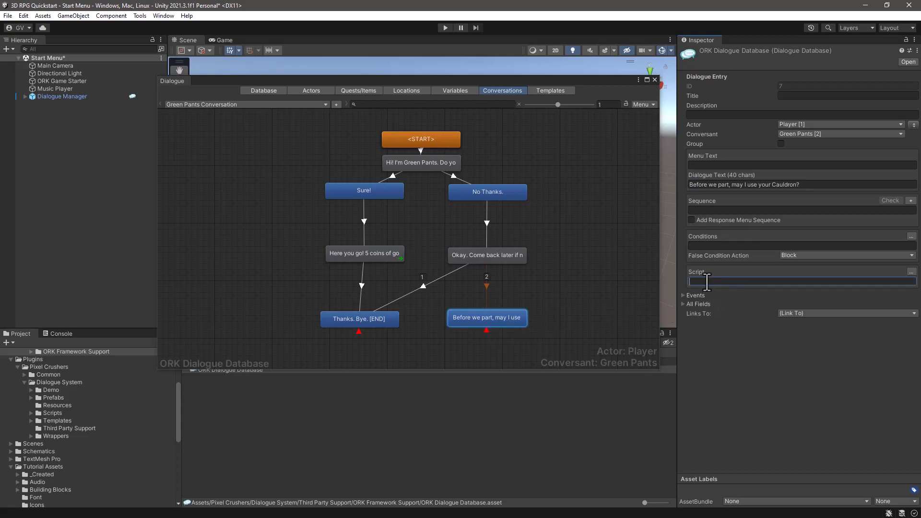
{"action": "type", "text": "orkStart"}
{"action": "type", "text": "\""}
{"action": "type", "text": "Cauldron"}
{"action": "key", "text": "BackSpace"}
{"action": "key", "text": "BackSpace"}
{"action": "type", "text": "ayer"}
{"action": "double_click", "coordinate": [754, 281]}
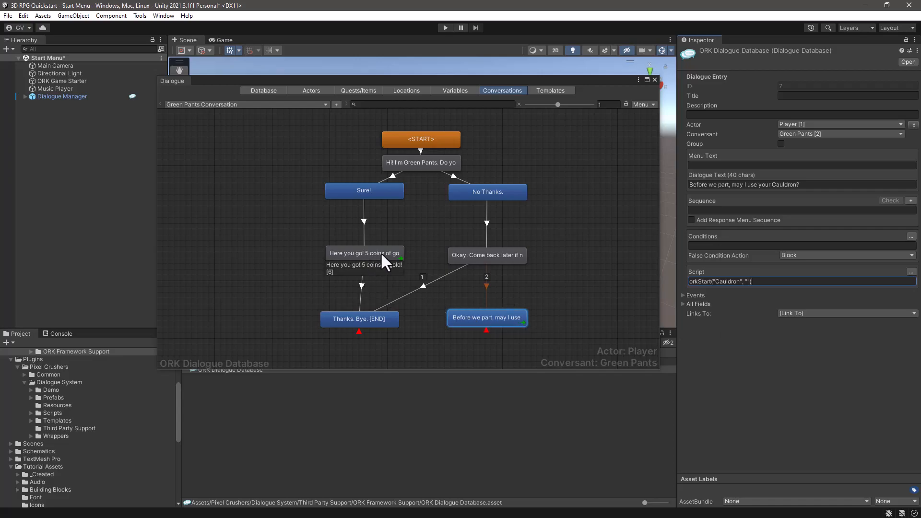
Link the "Here you go! 5 coins of gold!" node to the Cauldron question node.
{"action": "left_click", "coordinate": [344, 252]}
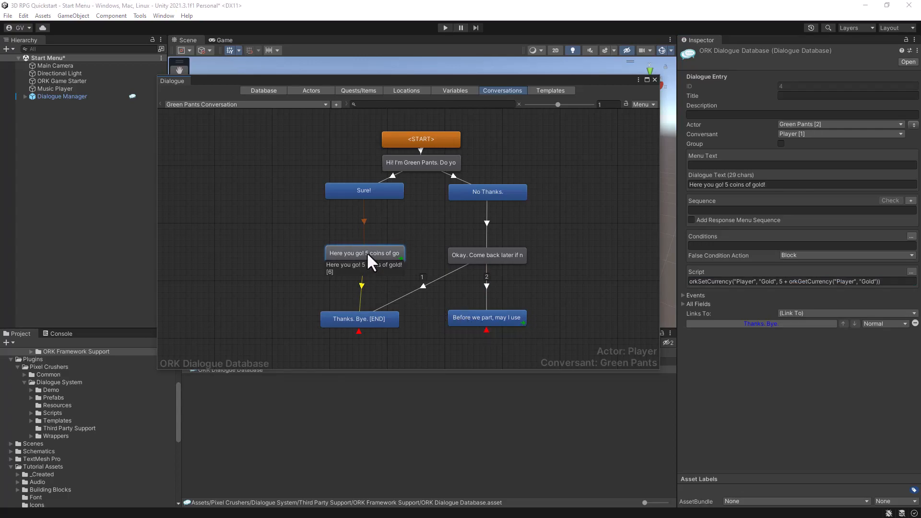
{"action": "right_click", "coordinate": [367, 252]}
{"action": "left_click", "coordinate": [395, 269]}
{"action": "left_click", "coordinate": [460, 317]}
{"action": "left_click", "coordinate": [486, 319]}
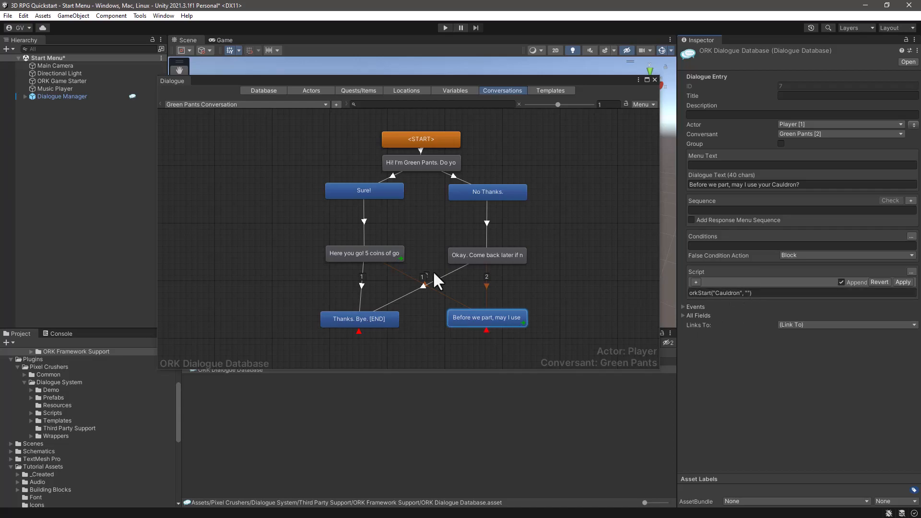
Open the script wizard for the Cauldron question node and add a new action row.
{"action": "left_click", "coordinate": [358, 255]}
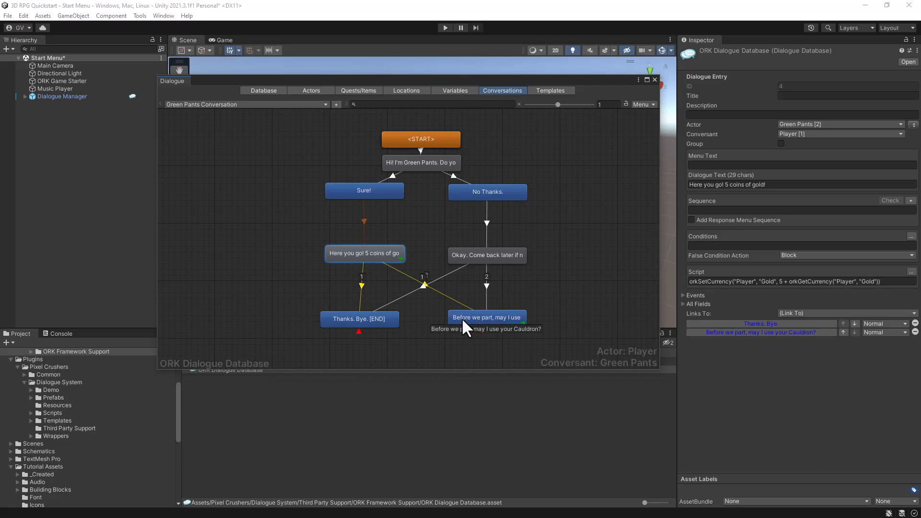
{"action": "left_click", "coordinate": [474, 314]}
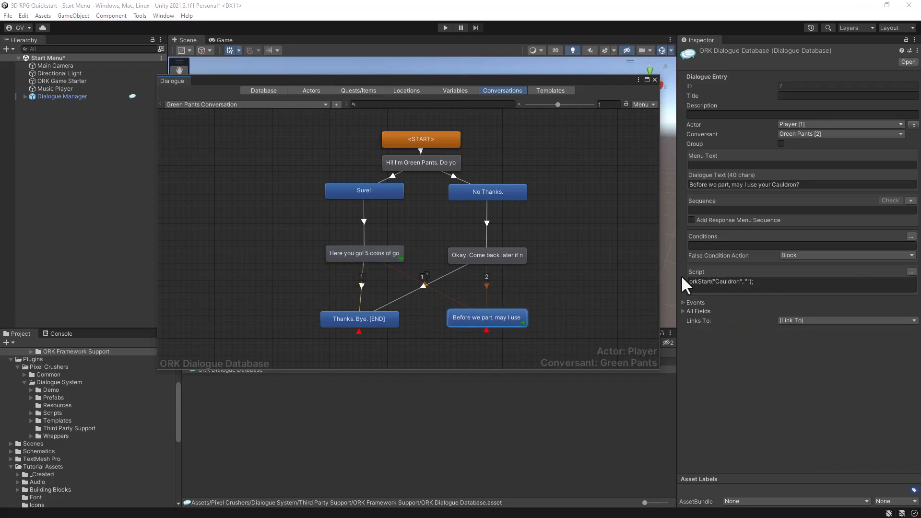
{"action": "left_click", "coordinate": [912, 273]}
{"action": "left_click", "coordinate": [903, 276]}
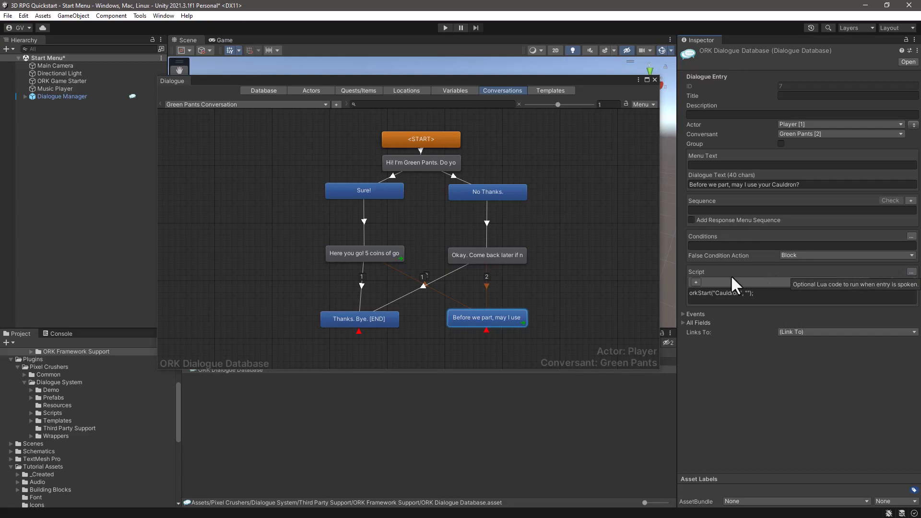
{"action": "left_click", "coordinate": [696, 282]}
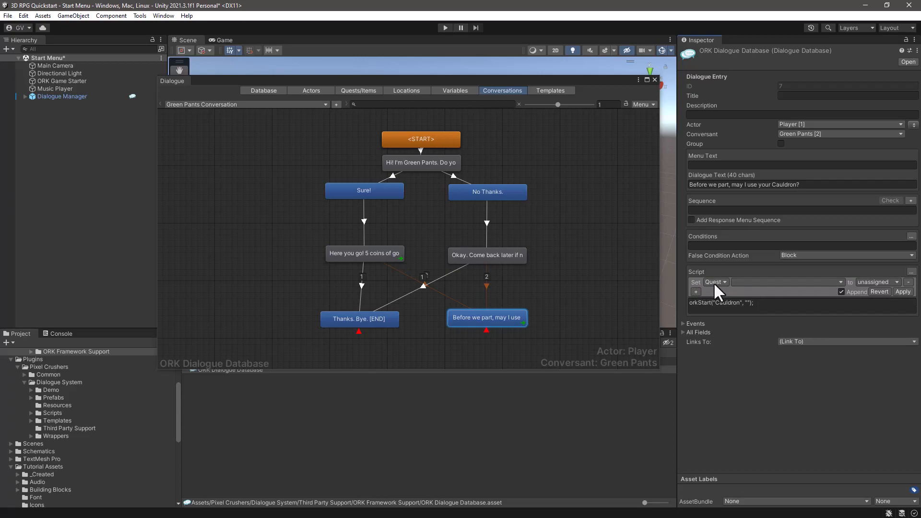
{"action": "left_click", "coordinate": [717, 282]}
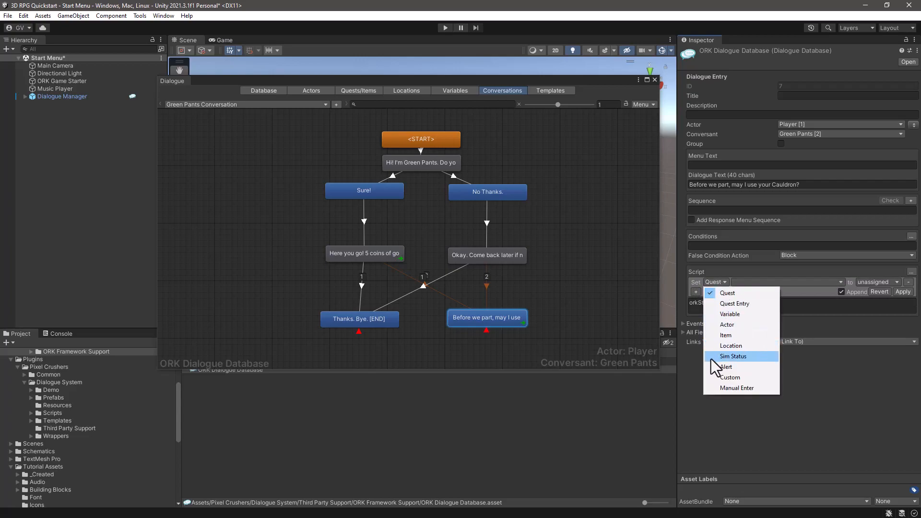
{"action": "left_click", "coordinate": [732, 379]}
{"action": "left_click", "coordinate": [780, 282]}
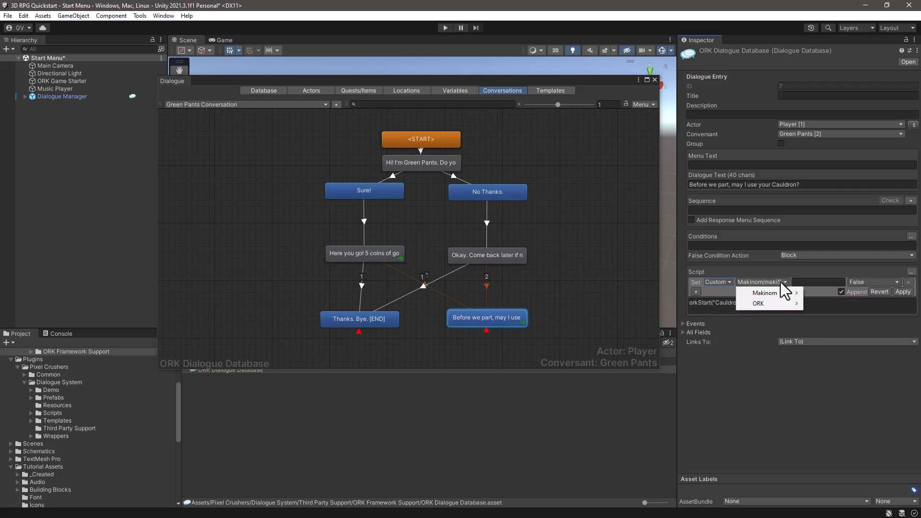
{"action": "mouse_move", "coordinate": [773, 295]}
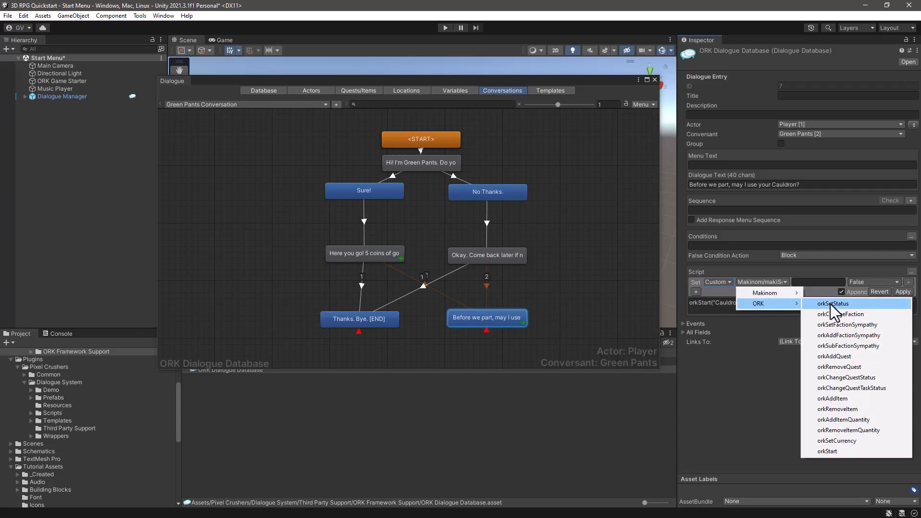
{"action": "left_click", "coordinate": [820, 451]}
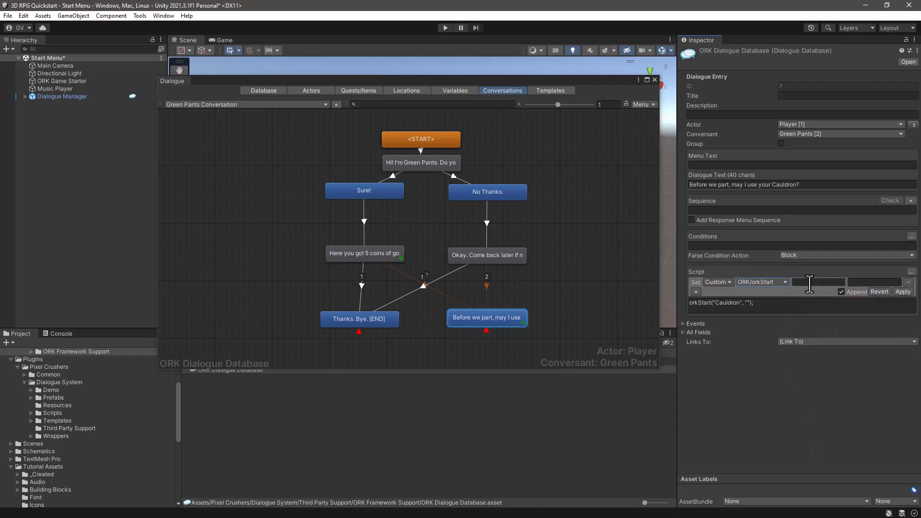
{"action": "left_click", "coordinate": [814, 282]}
{"action": "left_click", "coordinate": [862, 282]}
{"action": "left_click", "coordinate": [880, 292]}
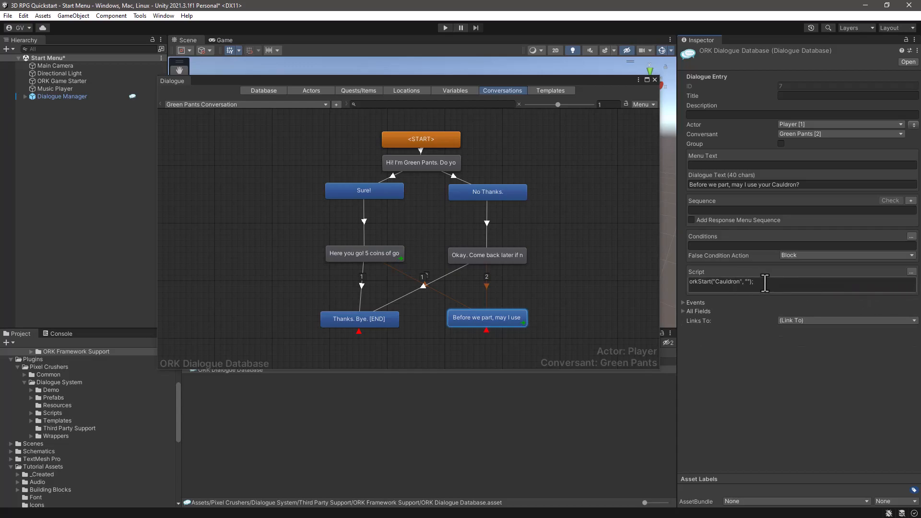
{"action": "left_click", "coordinate": [765, 283]}
{"action": "left_click", "coordinate": [768, 283]}
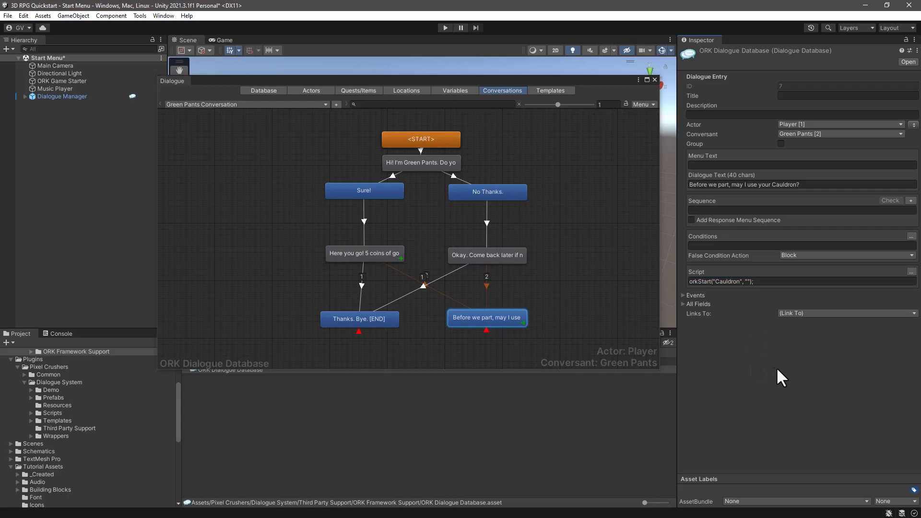
Deselect the dialogue entry, close the dialogue editor and select the Dialogue Manager object.
{"action": "left_click", "coordinate": [617, 227]}
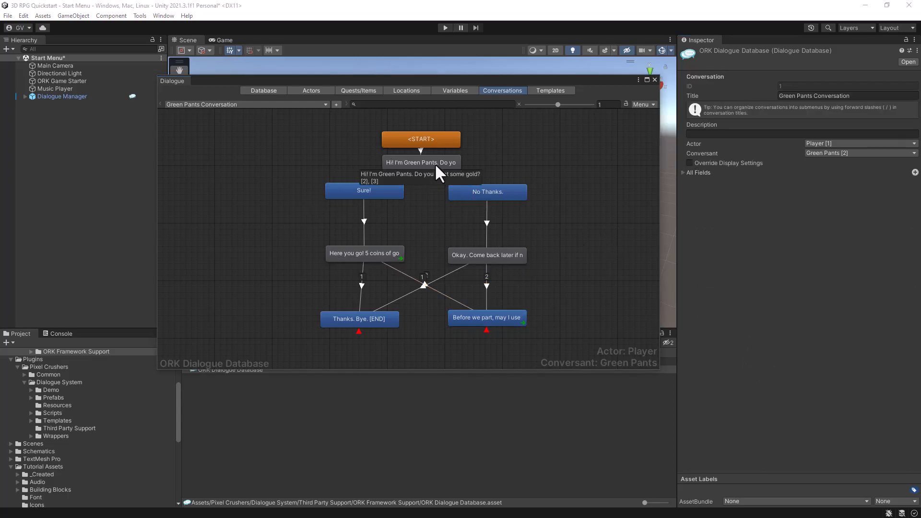
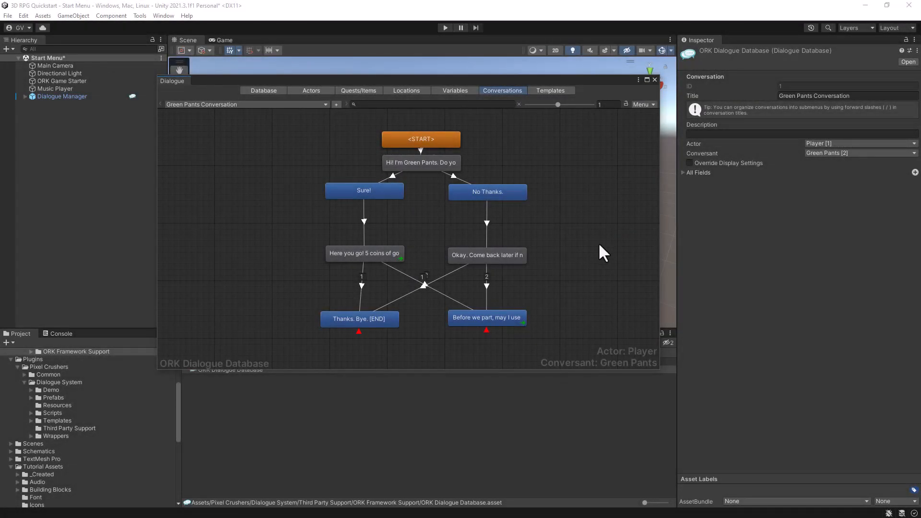
{"action": "left_click", "coordinate": [655, 79]}
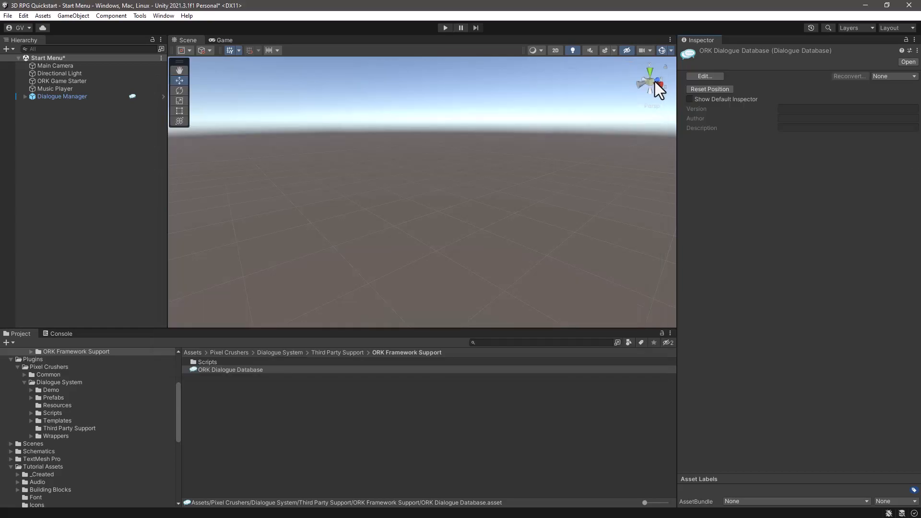
{"action": "left_click", "coordinate": [59, 97]}
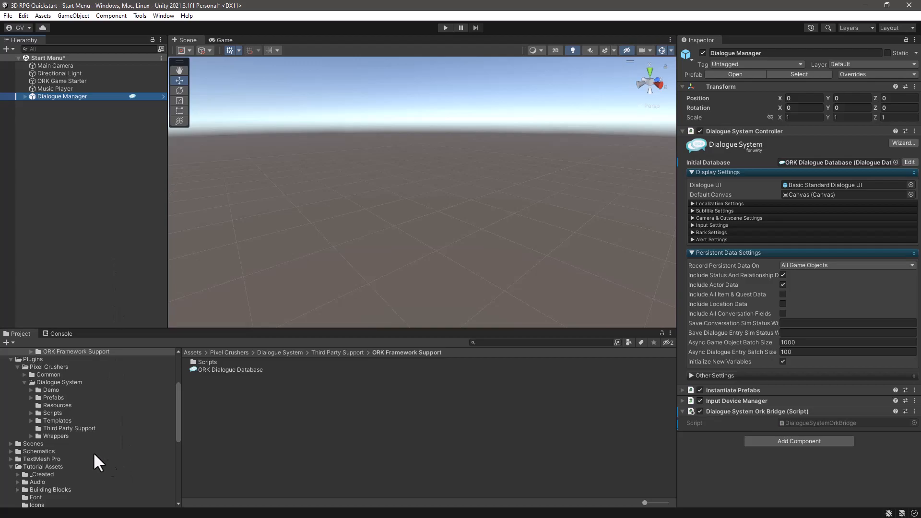
Open the World scene from the Scenes folder, saving the changes to the Start Menu scene.
{"action": "left_click", "coordinate": [39, 444]}
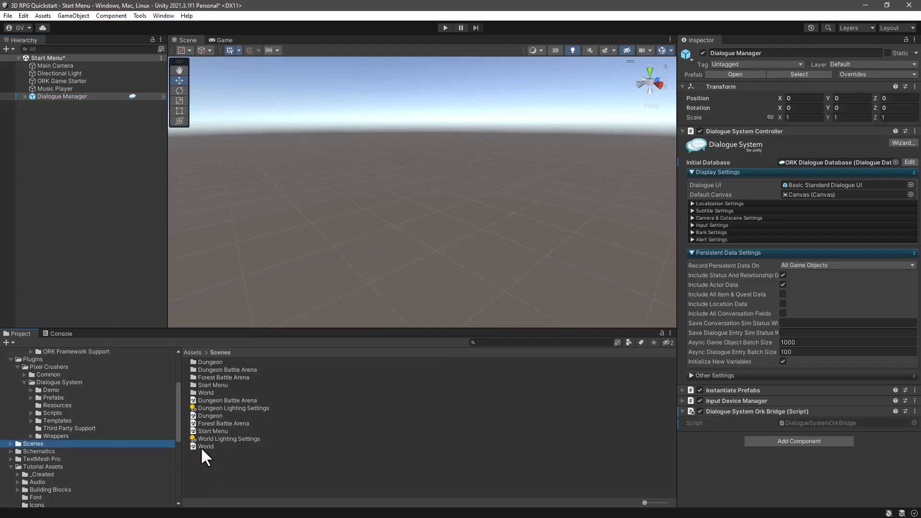
{"action": "double_click", "coordinate": [201, 448]}
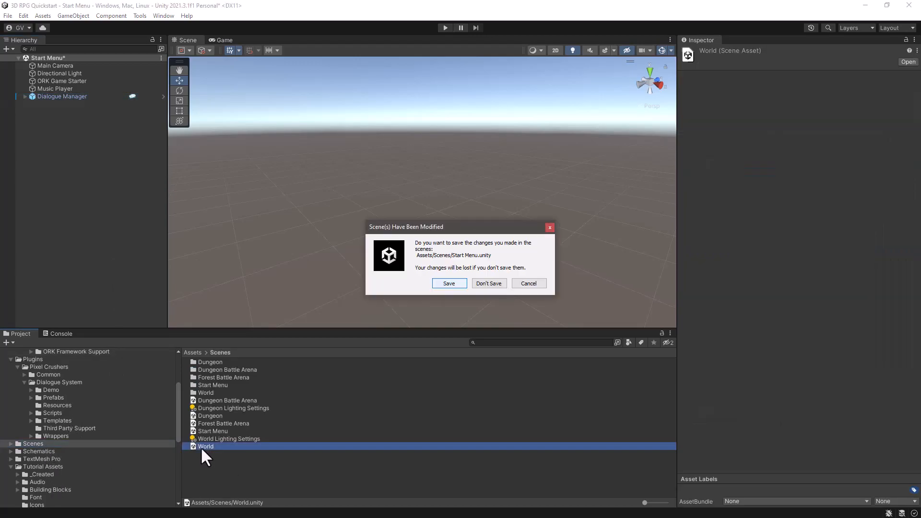
{"action": "left_click", "coordinate": [453, 283]}
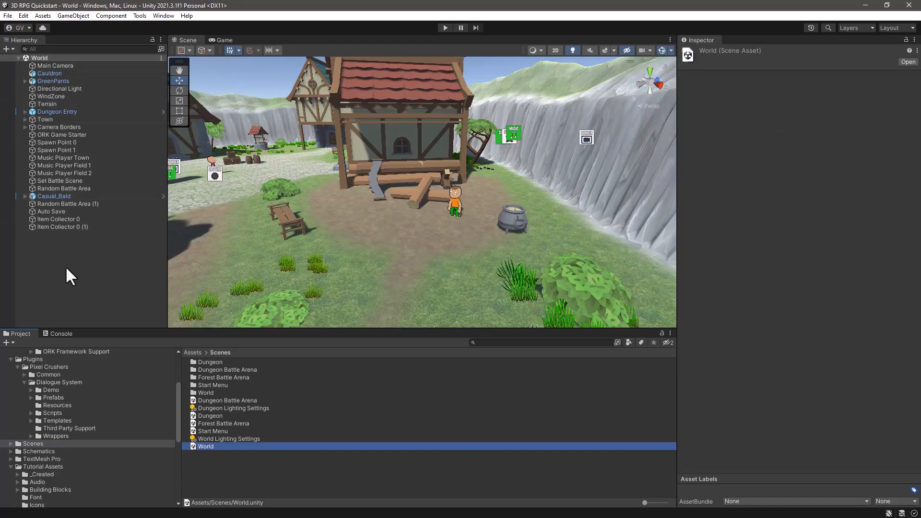
Add a Character Controller component to the GreenPants object.
{"action": "left_click", "coordinate": [56, 81]}
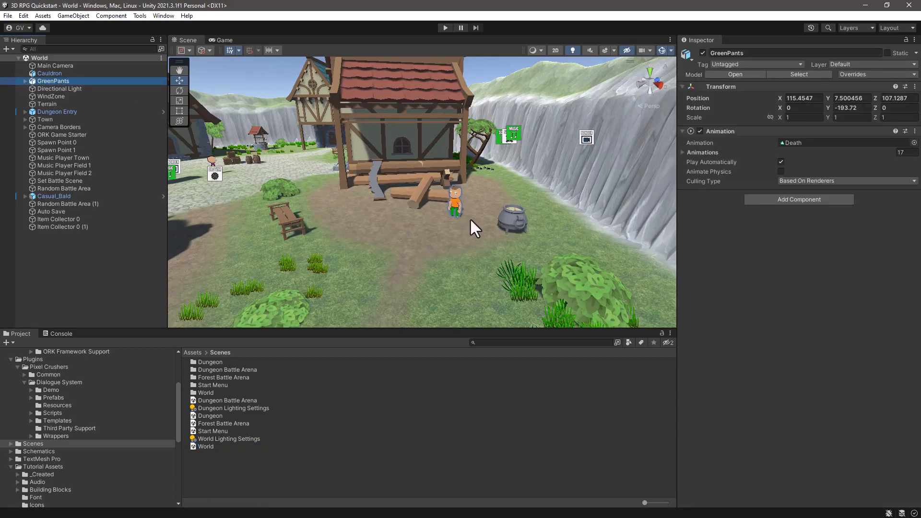
{"action": "left_click", "coordinate": [808, 199]}
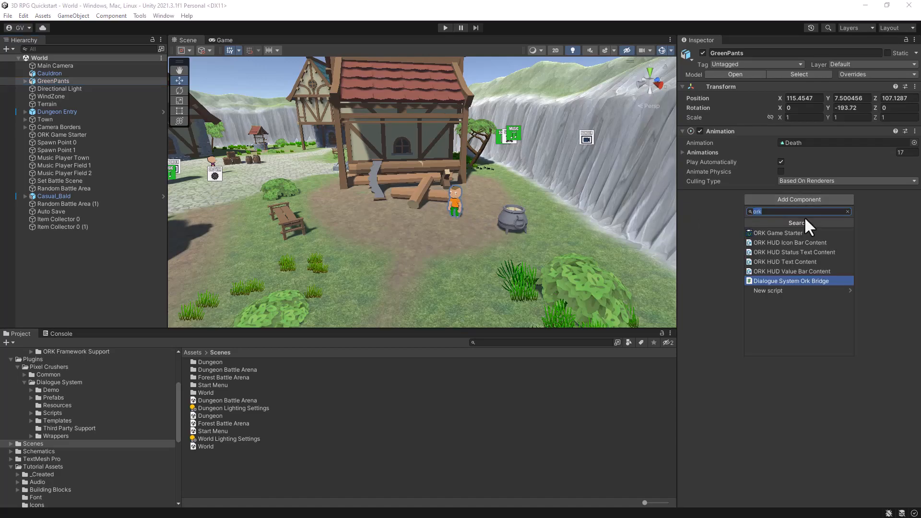
{"action": "type", "text": "charac"}
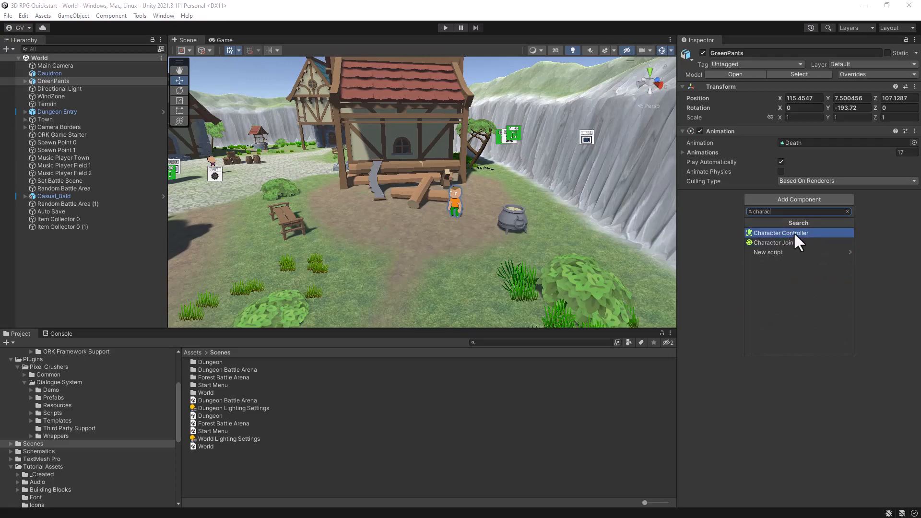
{"action": "left_click", "coordinate": [794, 233]}
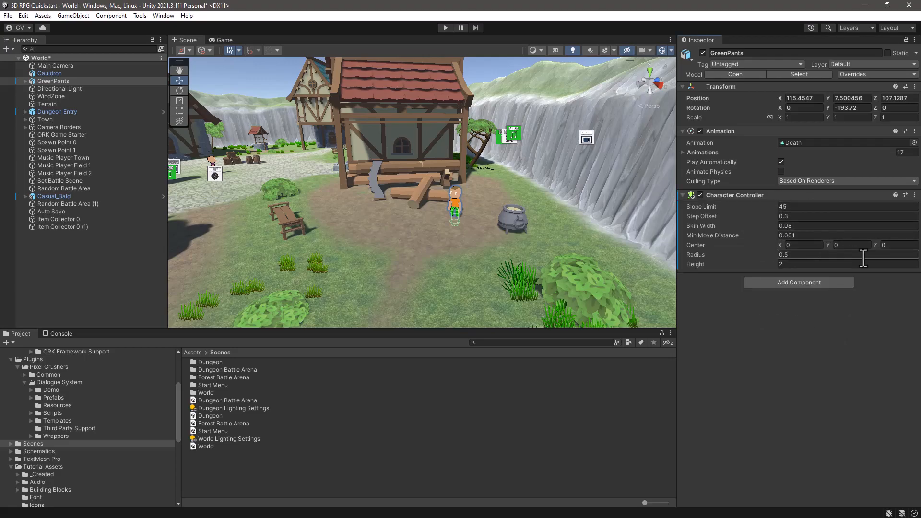
Set the Character Controller's center Y to 1.5, radius to 0.7 and height to 3.
{"action": "left_click", "coordinate": [849, 245]}
{"action": "type", "text": "1.5"}
{"action": "left_click", "coordinate": [811, 254]}
{"action": "type", "text": "0.7"}
{"action": "left_click", "coordinate": [809, 264]}
{"action": "type", "text": "3"}
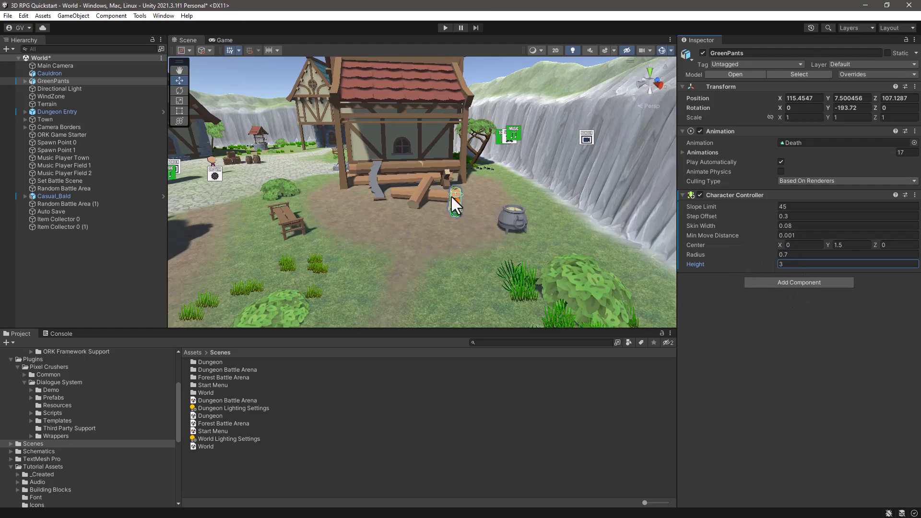
Add an Interaction Machine component to GreenPants and enable its Interact and Mouse Up As Button start types.
{"action": "left_click", "coordinate": [782, 281]}
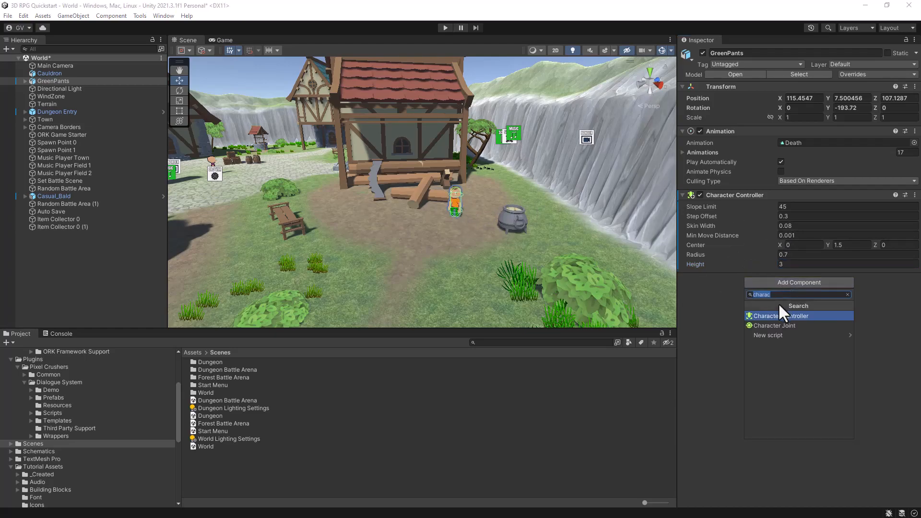
{"action": "type", "text": "interac"}
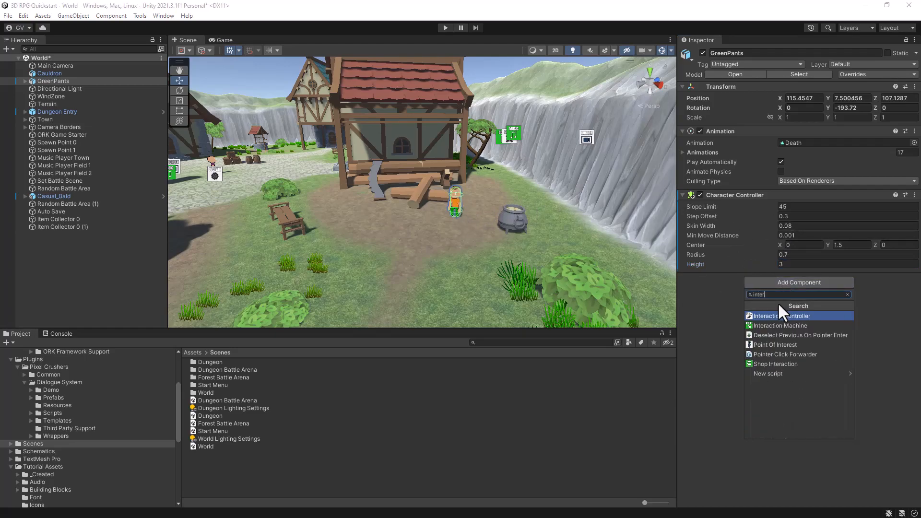
{"action": "left_click", "coordinate": [780, 326]}
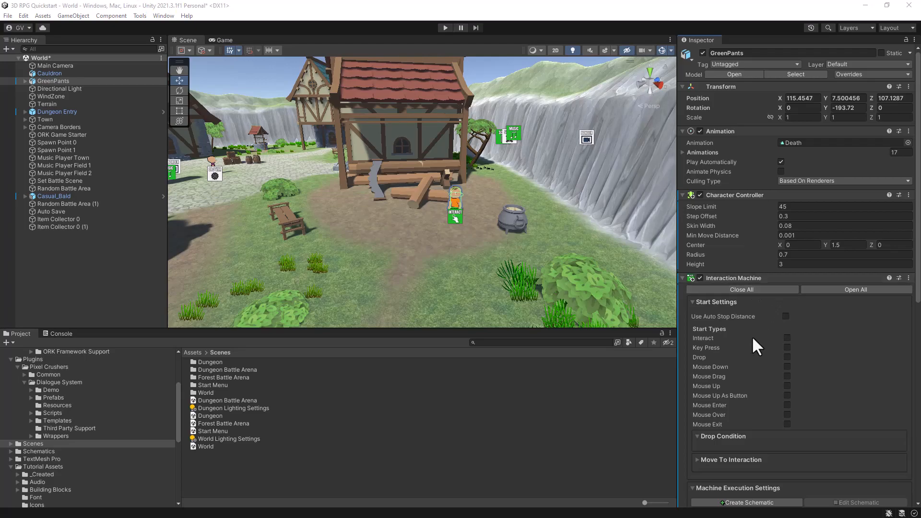
{"action": "left_click", "coordinate": [787, 338]}
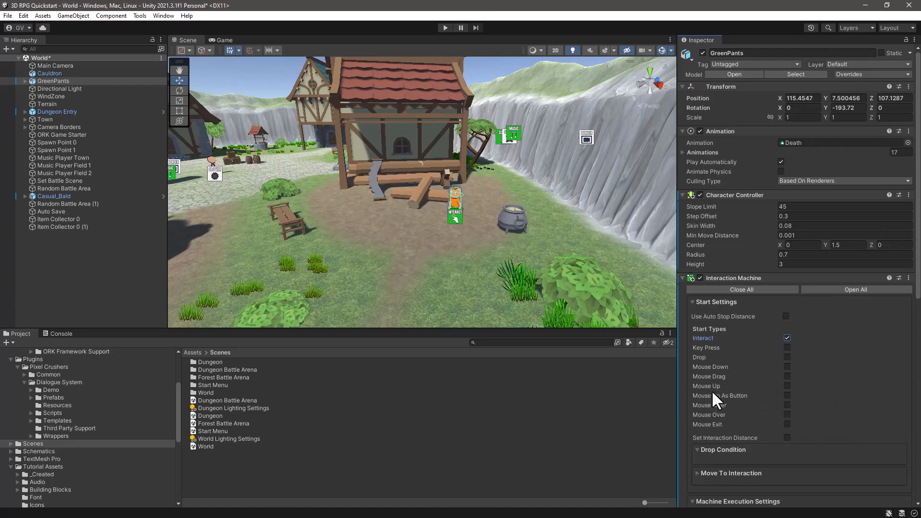
{"action": "left_click", "coordinate": [787, 395]}
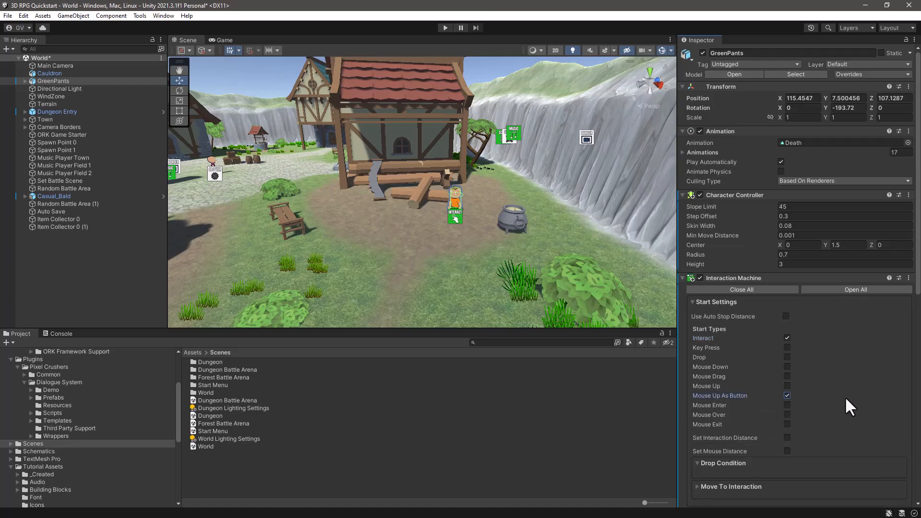
Start creating a schematic for the Interaction Machine and browse to Pixel Crushers > Dialogue System > Third Party Support > ORK Framework Support as its save location.
{"action": "scroll", "coordinate": [846, 399], "scroll_direction": "down", "scroll_amount": 3}
{"action": "scroll", "coordinate": [845, 396], "scroll_direction": "down", "scroll_amount": 10}
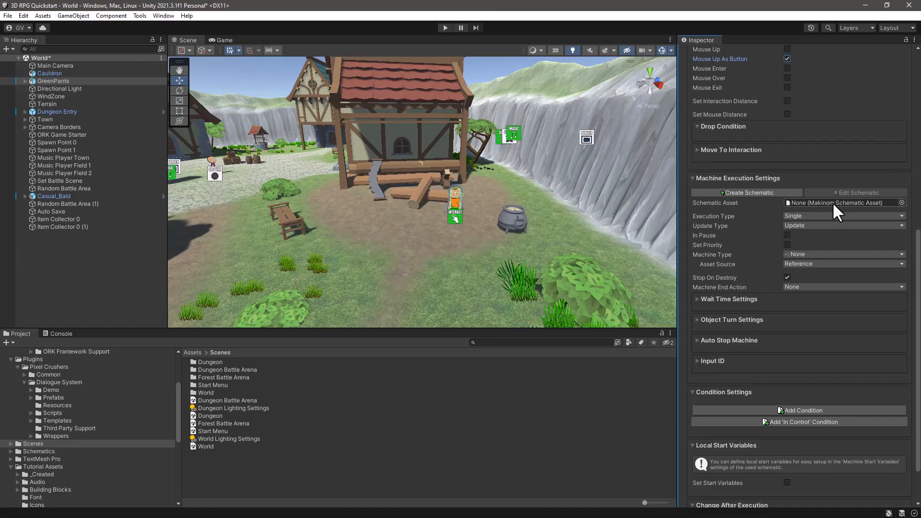
{"action": "left_click", "coordinate": [738, 191]}
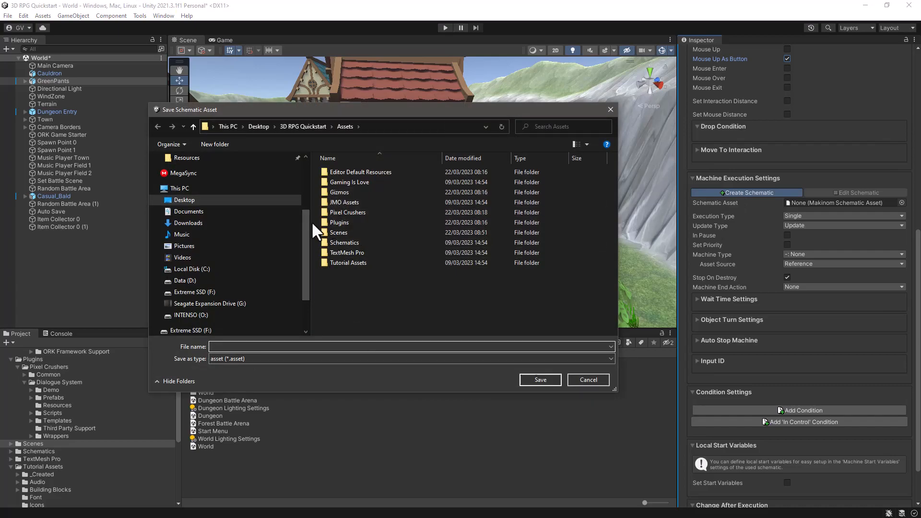
{"action": "left_click_drag", "start_coordinate": [310, 223], "coordinate": [178, 225]}
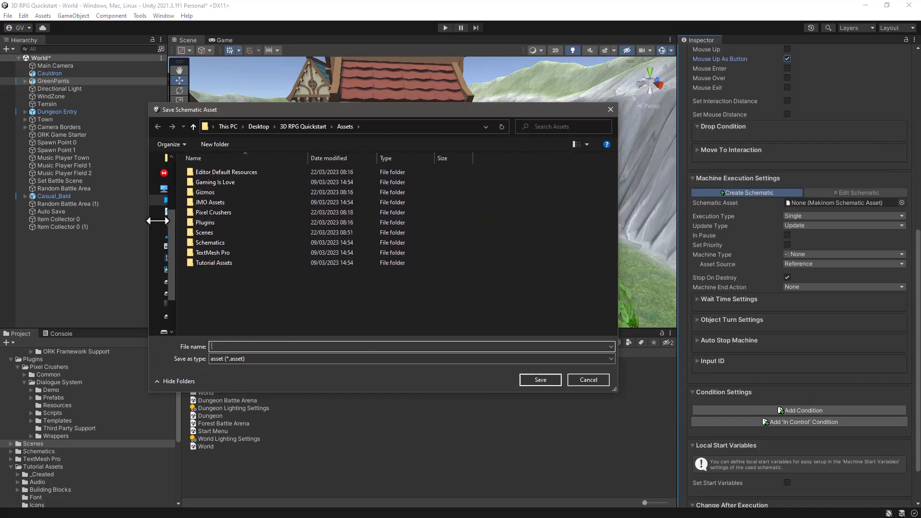
{"action": "double_click", "coordinate": [202, 212]}
{"action": "left_click", "coordinate": [216, 173]}
{"action": "double_click", "coordinate": [216, 171]}
{"action": "double_click", "coordinate": [209, 172]}
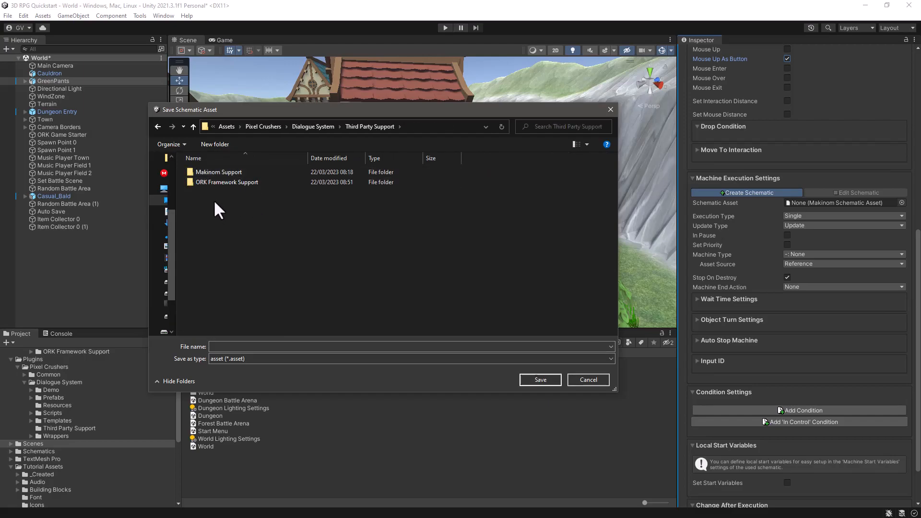
{"action": "double_click", "coordinate": [214, 181]}
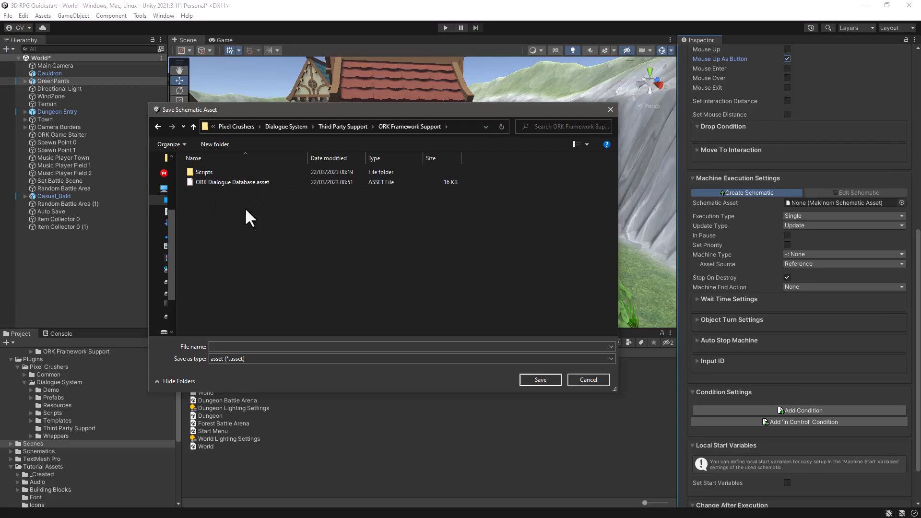
Create a new folder named Schematics inside the ORK Framework Support folder.
{"action": "left_click", "coordinate": [223, 143]}
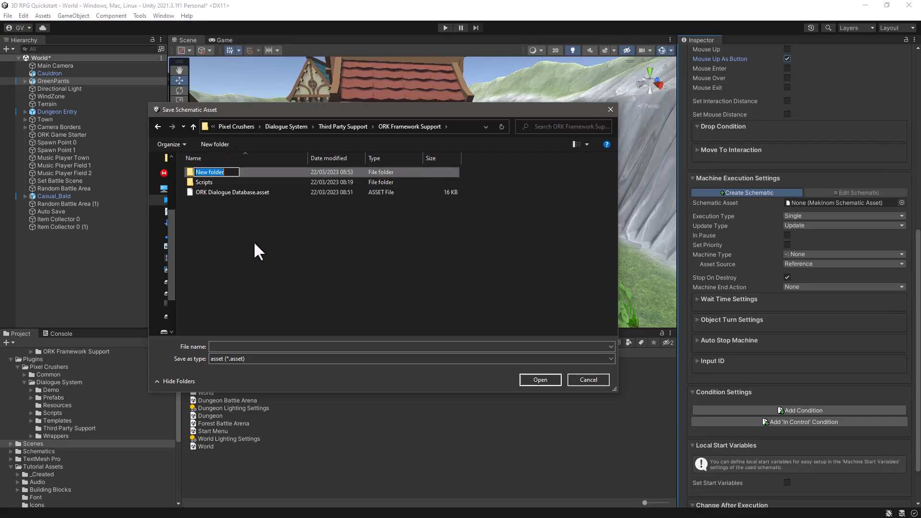
{"action": "type", "text": "Schemtai"}
{"action": "key", "text": "BackSpace"}
{"action": "key", "text": "BackSpace"}
{"action": "key", "text": "BackSpace"}
{"action": "type", "text": "atics"}
{"action": "key", "text": "Return"}
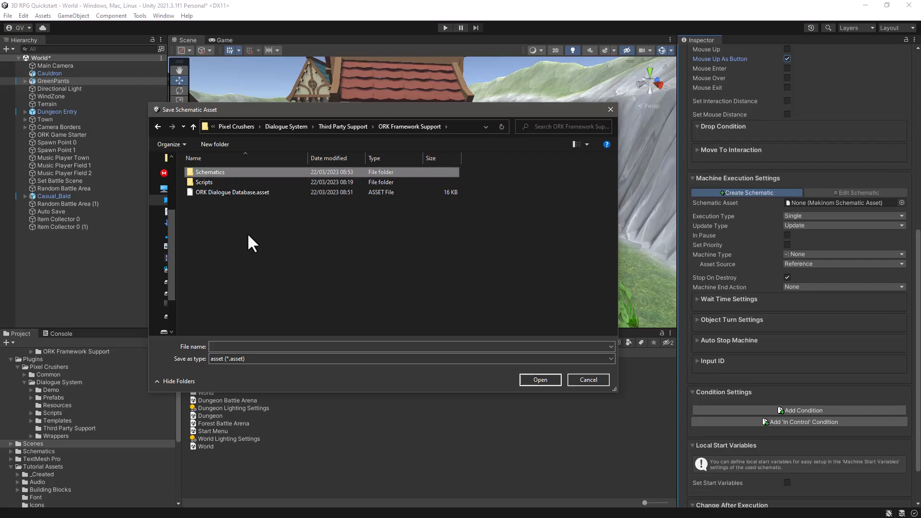
Save the schematic asset in the Schematics folder as "Green Pants Conversation Schematic".
{"action": "double_click", "coordinate": [227, 173]}
{"action": "left_click", "coordinate": [259, 346]}
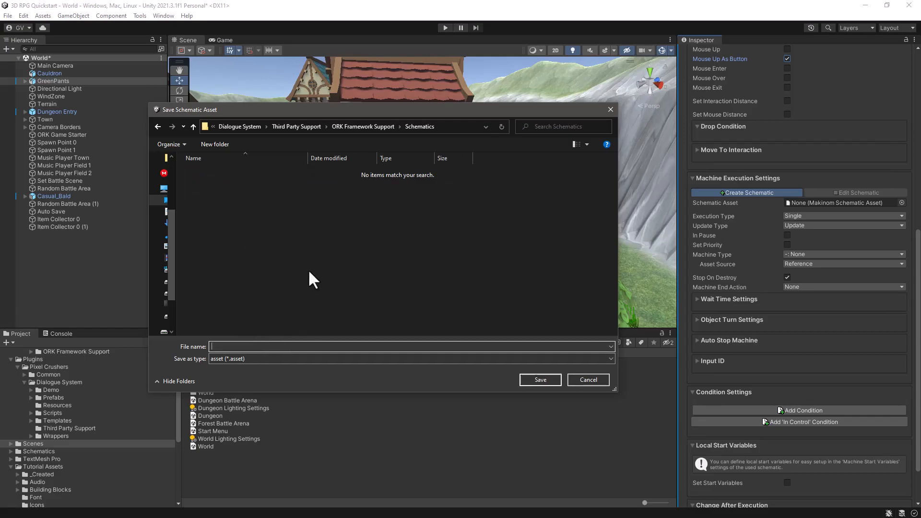
{"action": "type", "text": "Green Pants Conversation Schematic"}
{"action": "left_click", "coordinate": [535, 378]}
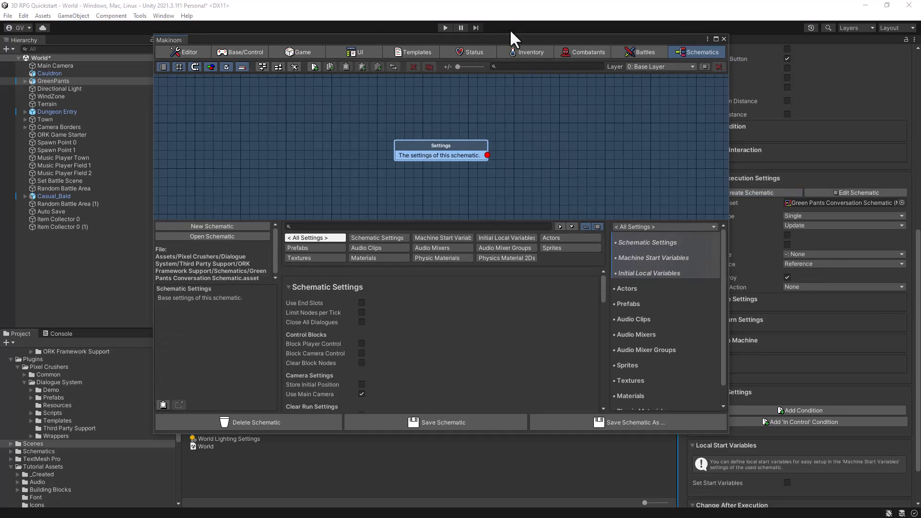
Reposition and widen the Makinom window, and move the Settings node toward the upper left of the graph.
{"action": "left_click_drag", "start_coordinate": [506, 40], "coordinate": [417, 31]}
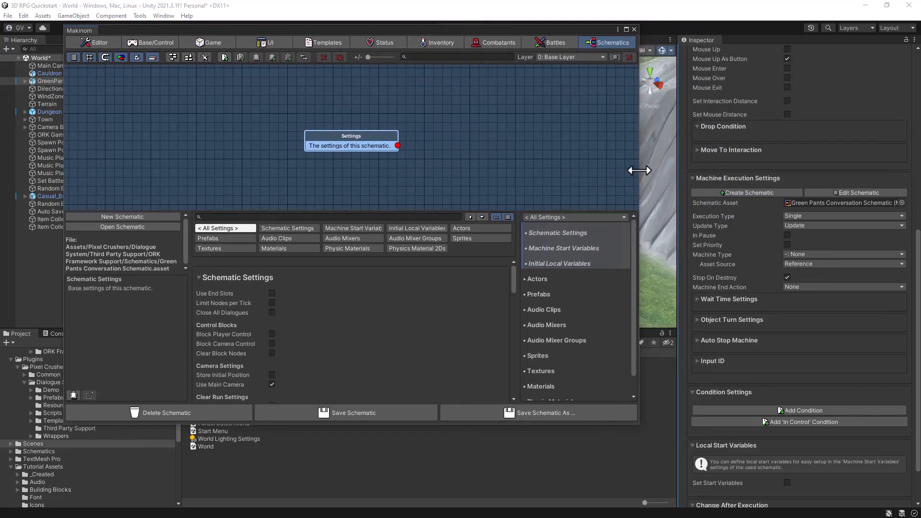
{"action": "left_click_drag", "start_coordinate": [639, 170], "coordinate": [839, 170]}
{"action": "left_click_drag", "start_coordinate": [372, 133], "coordinate": [300, 98]}
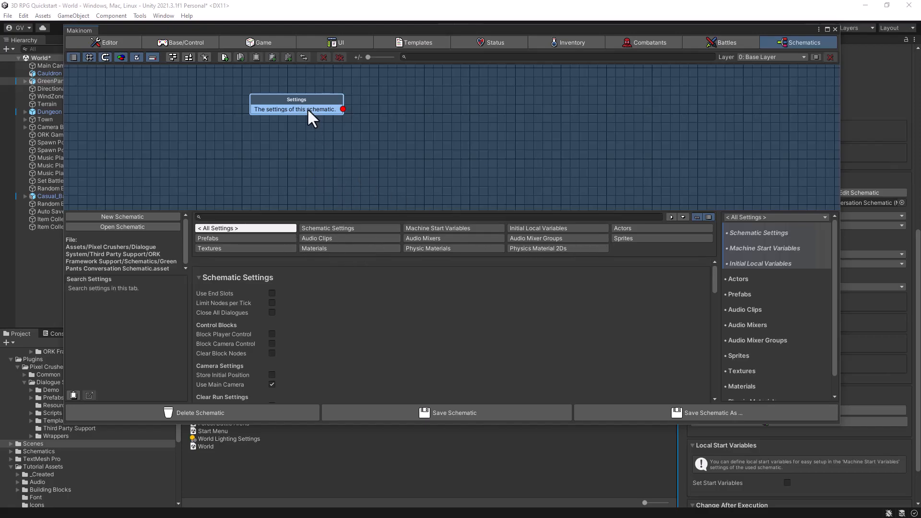
Add two actors to the schematic, an ORK Player and a Machine Object, both with Use Scene Object disabled.
{"action": "left_click", "coordinate": [631, 228]}
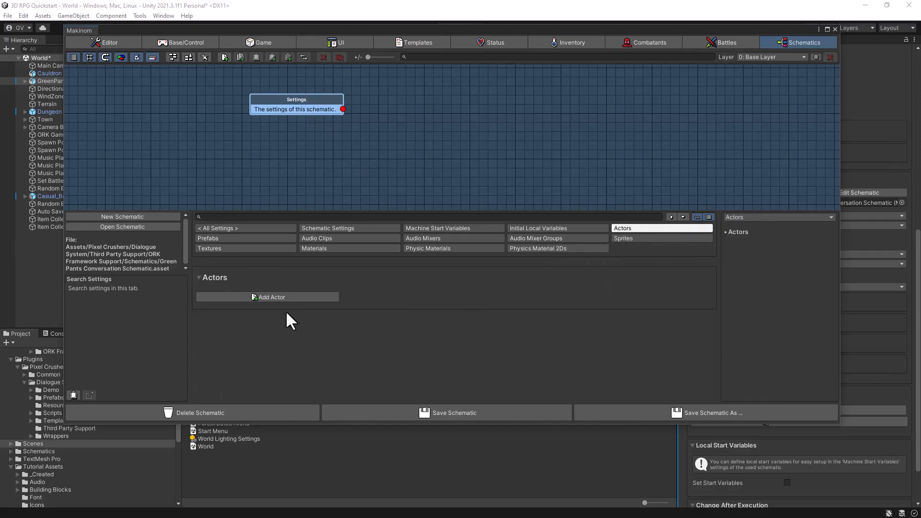
{"action": "left_click", "coordinate": [279, 297]}
{"action": "scroll", "coordinate": [350, 331], "scroll_direction": "down", "scroll_amount": 2}
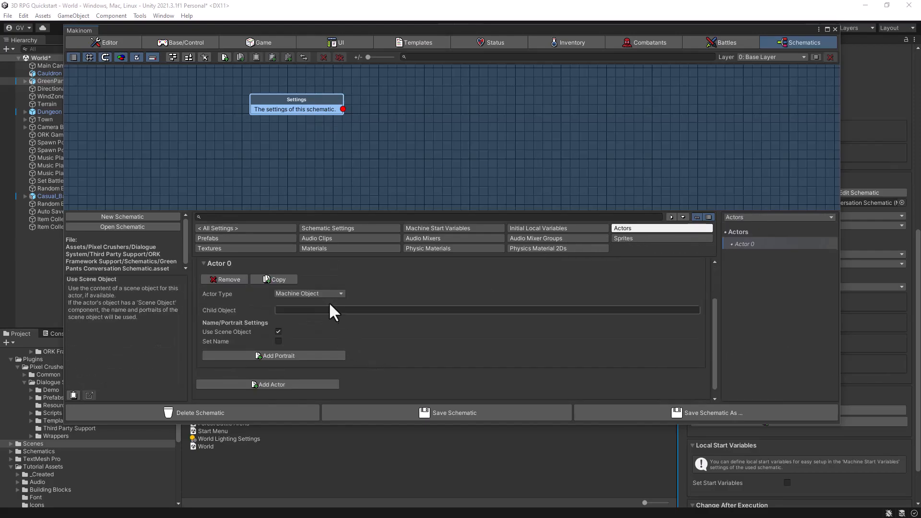
{"action": "left_click", "coordinate": [331, 293]}
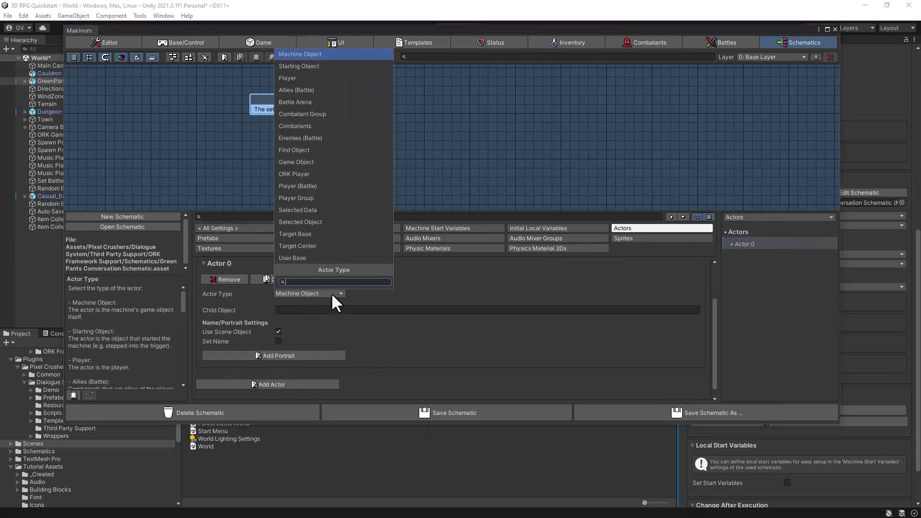
{"action": "left_click", "coordinate": [286, 173]}
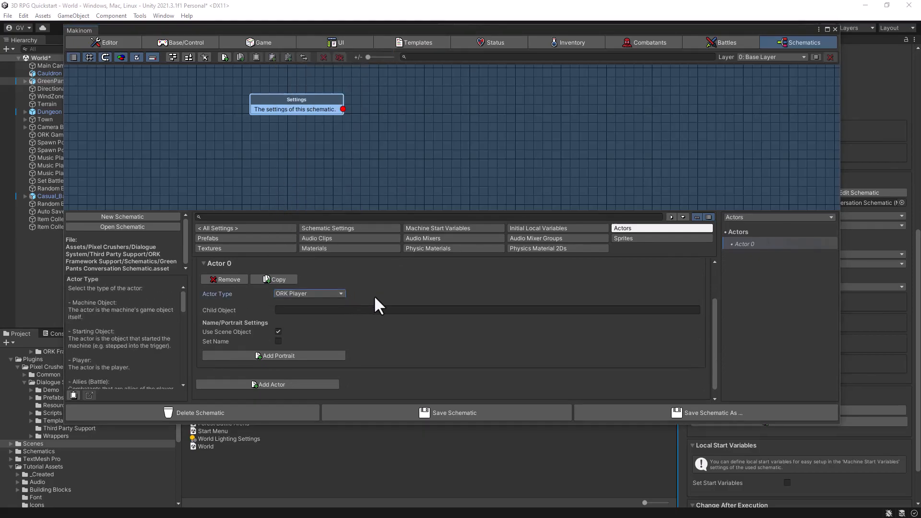
{"action": "scroll", "coordinate": [365, 316], "scroll_direction": "down", "scroll_amount": 1}
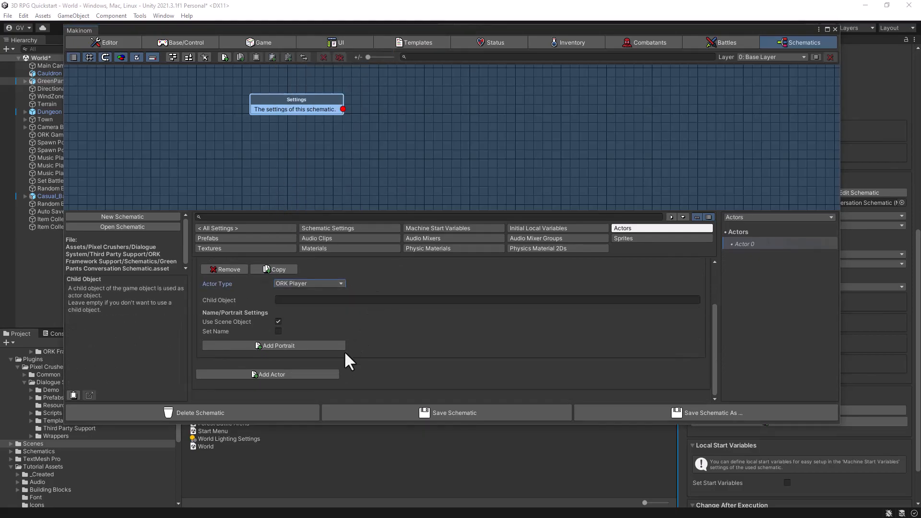
{"action": "left_click", "coordinate": [279, 321]}
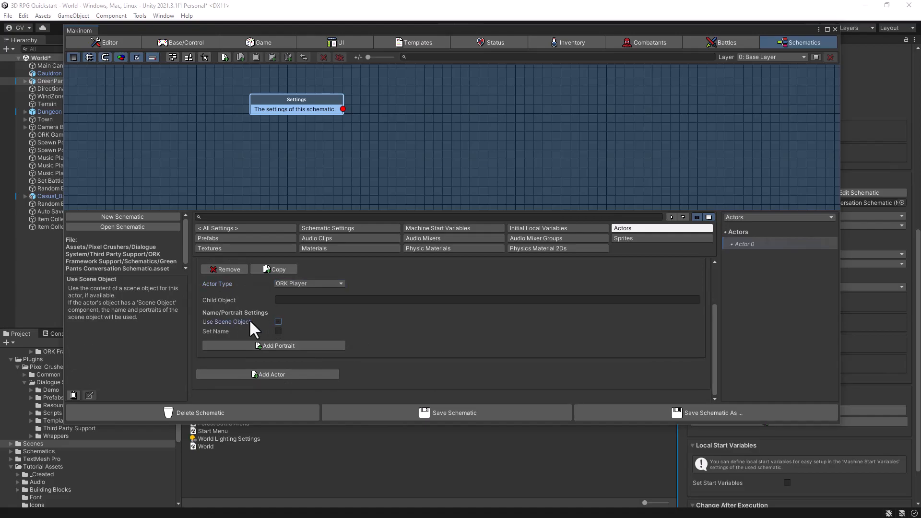
{"action": "left_click", "coordinate": [283, 375]}
{"action": "scroll", "coordinate": [412, 372], "scroll_direction": "down", "scroll_amount": 3}
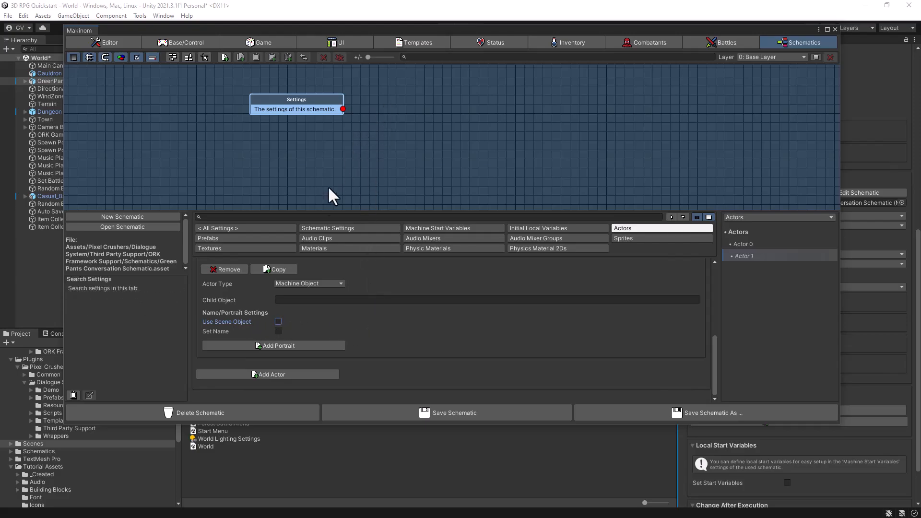
Add a Start Conversation node beside the Settings node and connect Settings to it.
{"action": "right_click", "coordinate": [373, 100]}
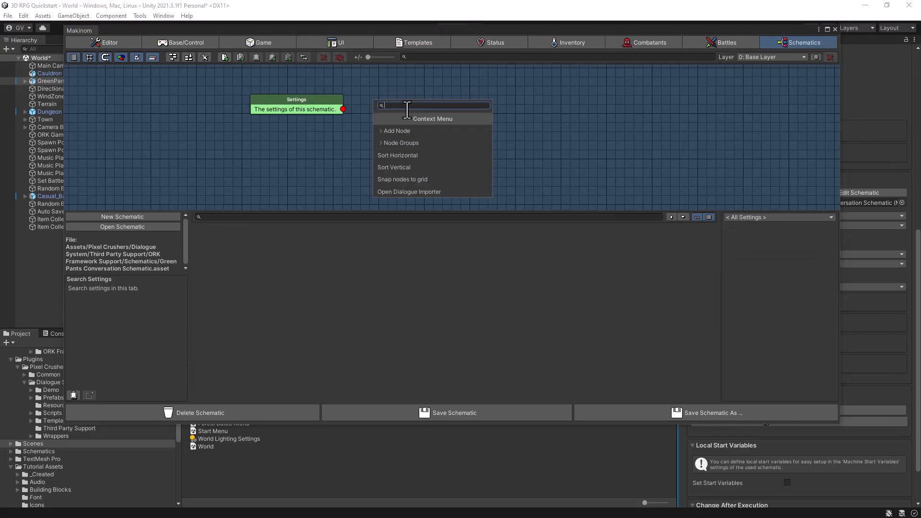
{"action": "type", "text": "Start"}
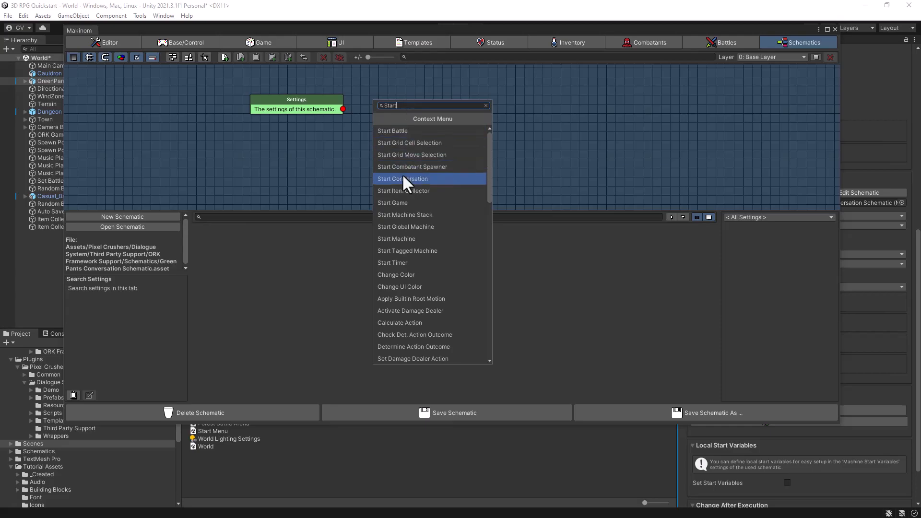
{"action": "left_click", "coordinate": [402, 179]}
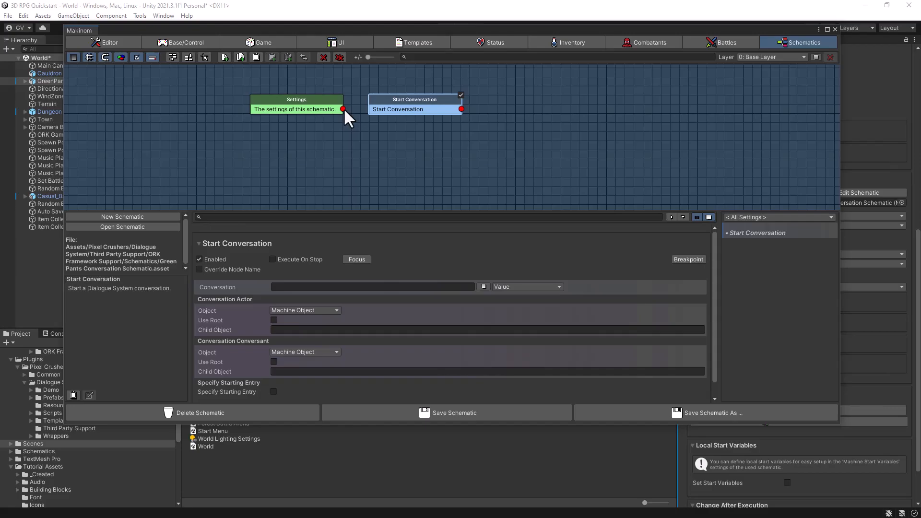
{"action": "left_click_drag", "start_coordinate": [342, 108], "coordinate": [392, 96]}
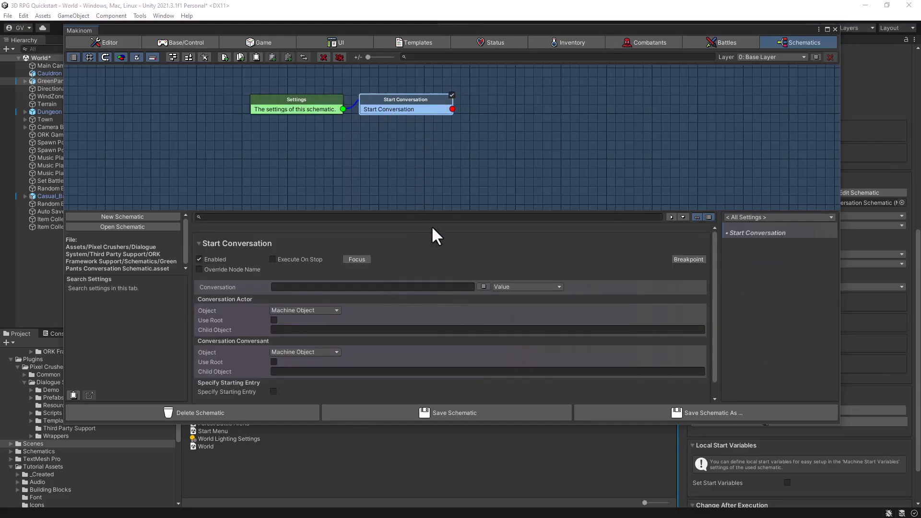
Enlarge the node settings area and set the Start Conversation node's conversation to "Green Pants Conversation".
{"action": "left_click_drag", "start_coordinate": [434, 211], "coordinate": [428, 137]}
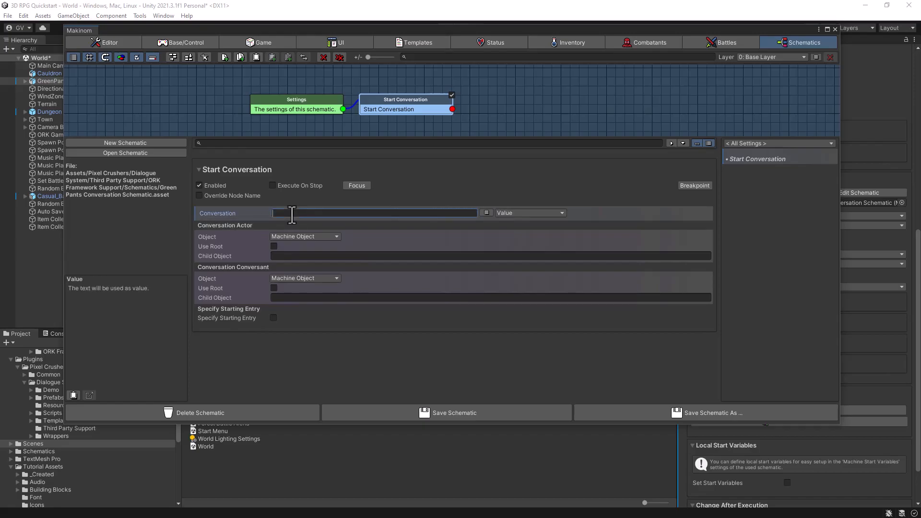
{"action": "type", "text": "S"}
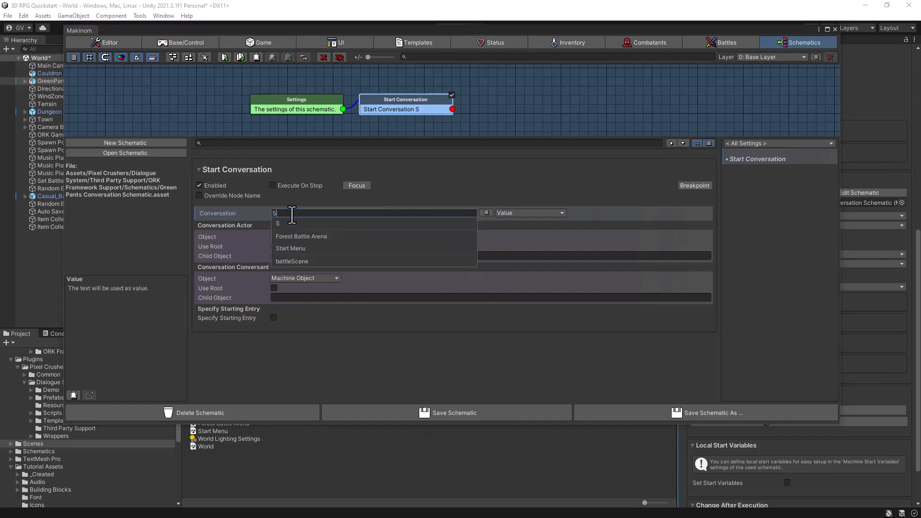
{"action": "key", "text": "BackSpace"}
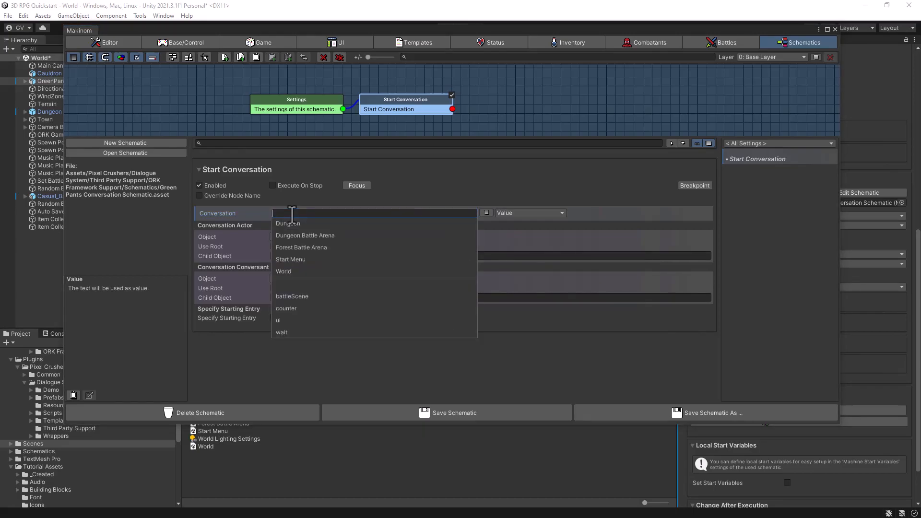
{"action": "type", "text": "Green Pants Conversation"}
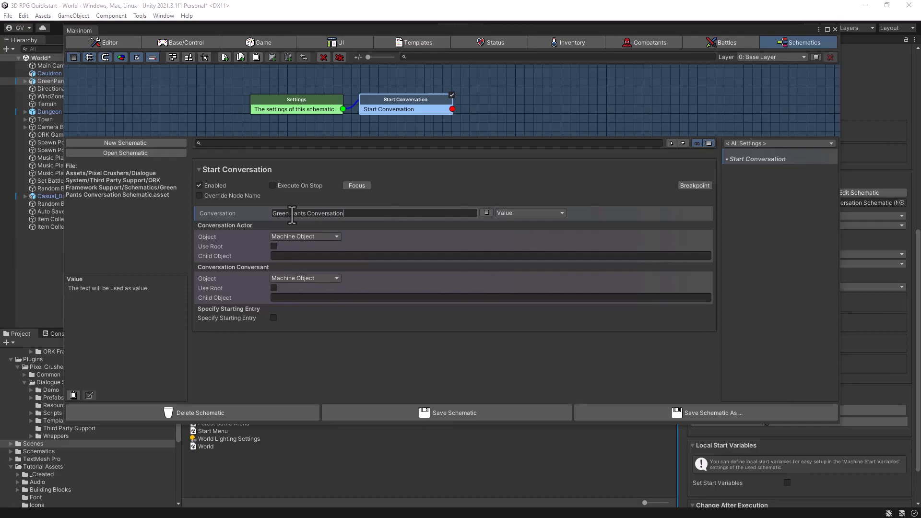
Set the conversation actor to Actor 0: ORK Player and the conversant to Actor 1: Machine Object.
{"action": "left_click", "coordinate": [322, 237]}
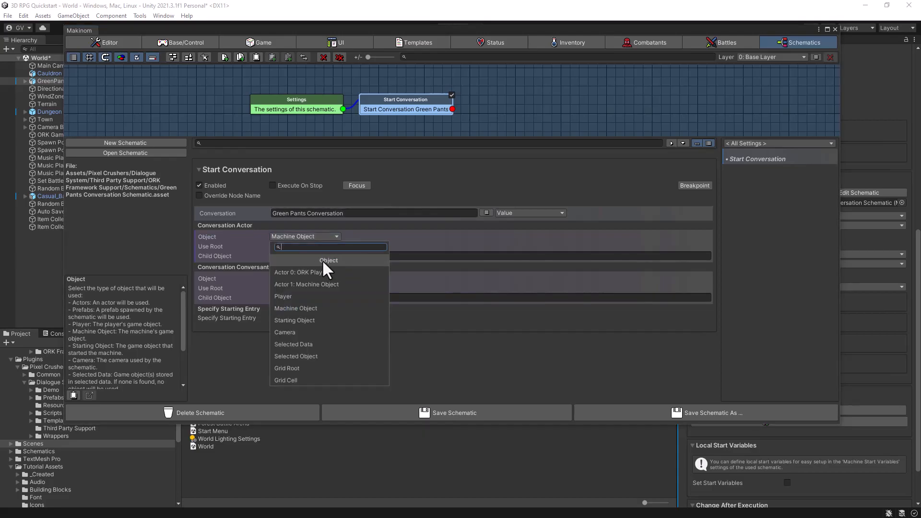
{"action": "left_click", "coordinate": [317, 272]}
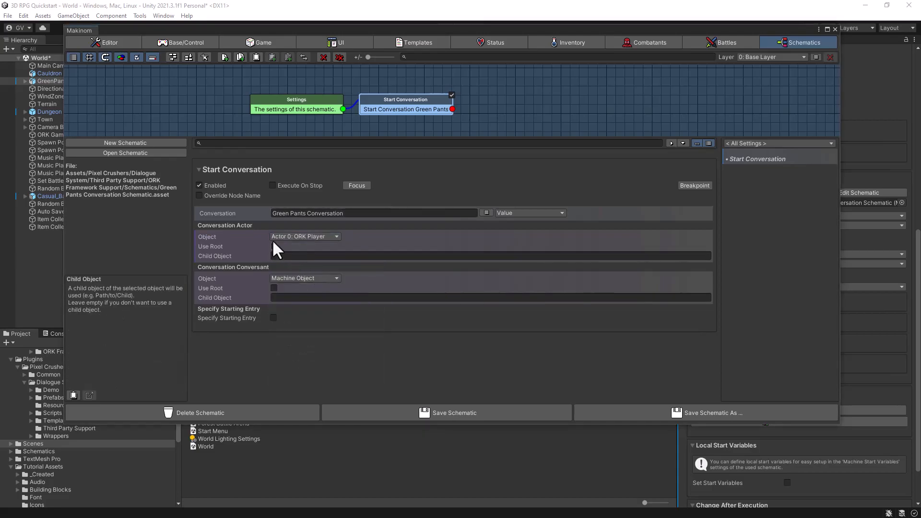
{"action": "left_click", "coordinate": [325, 281]}
{"action": "left_click", "coordinate": [312, 324]}
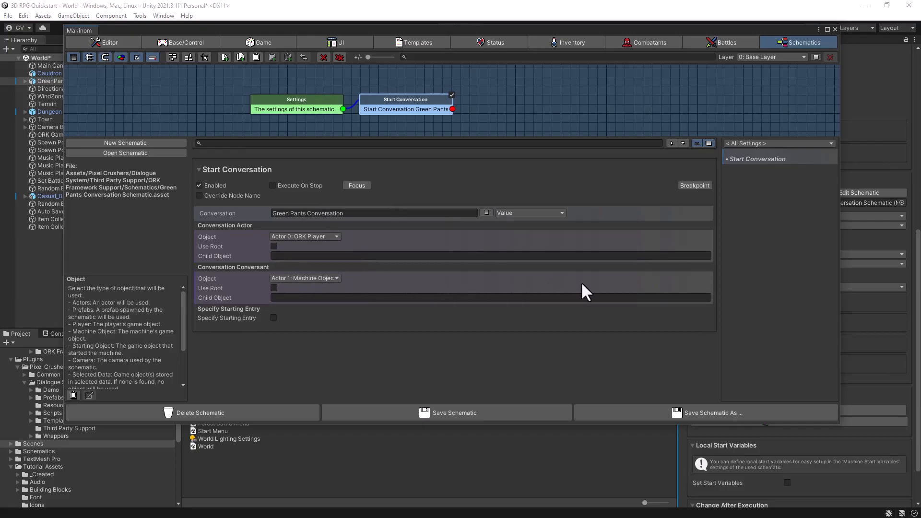
Save the schematic, check its assignment on the GreenPants Interaction Machine, and close the Makinom window.
{"action": "left_click", "coordinate": [446, 412]}
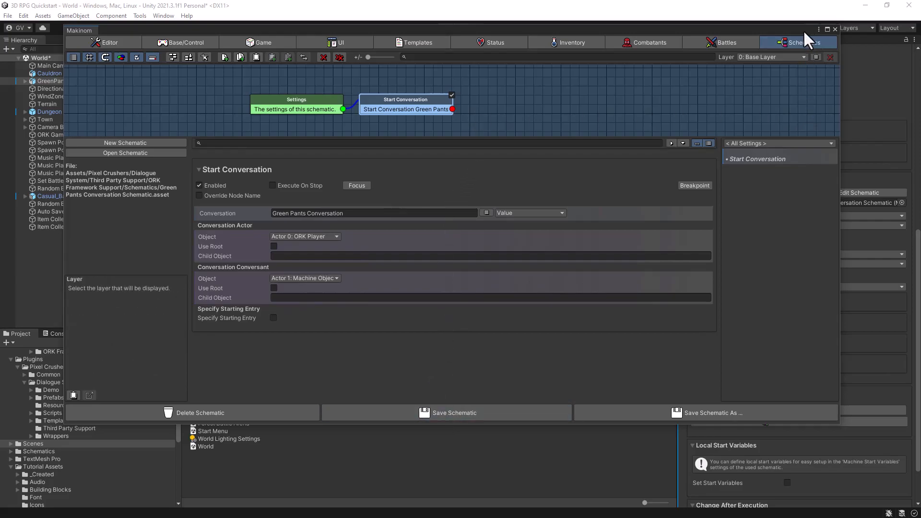
{"action": "left_click_drag", "start_coordinate": [781, 30], "coordinate": [580, 47]}
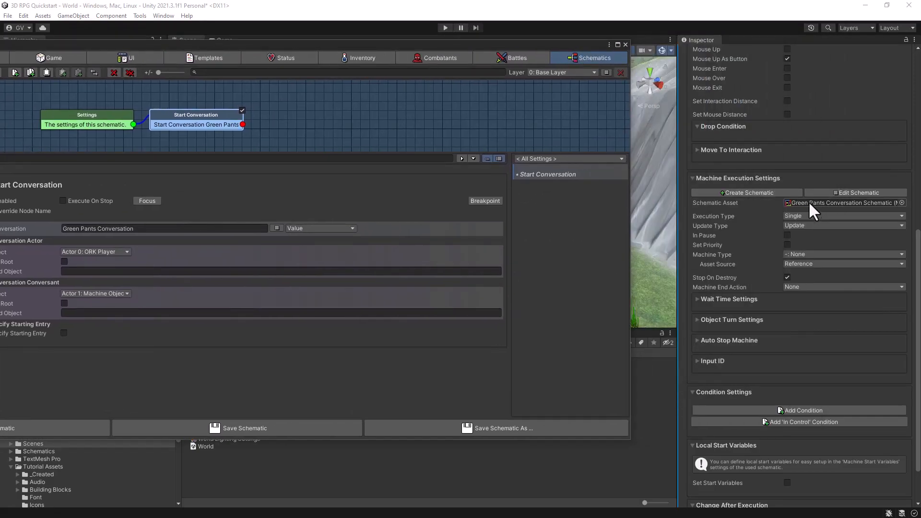
{"action": "left_click_drag", "start_coordinate": [486, 45], "coordinate": [691, 42]}
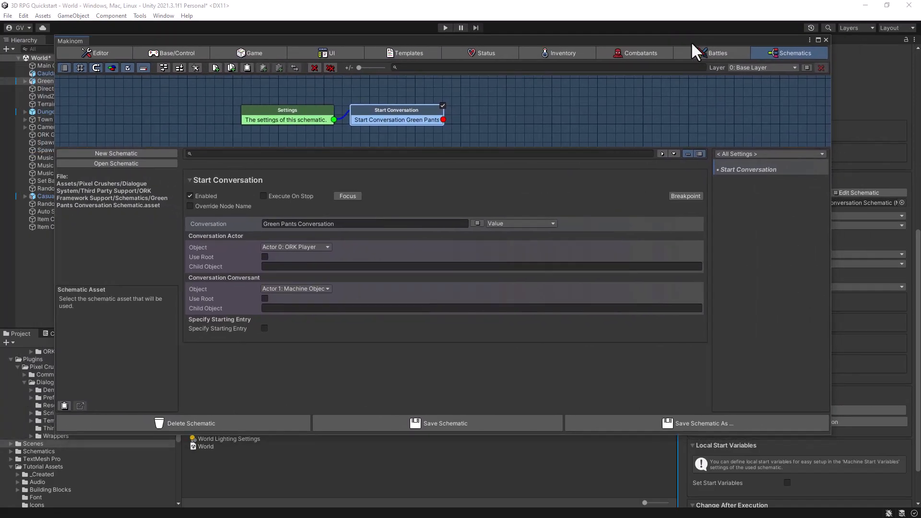
{"action": "left_click", "coordinate": [825, 39]}
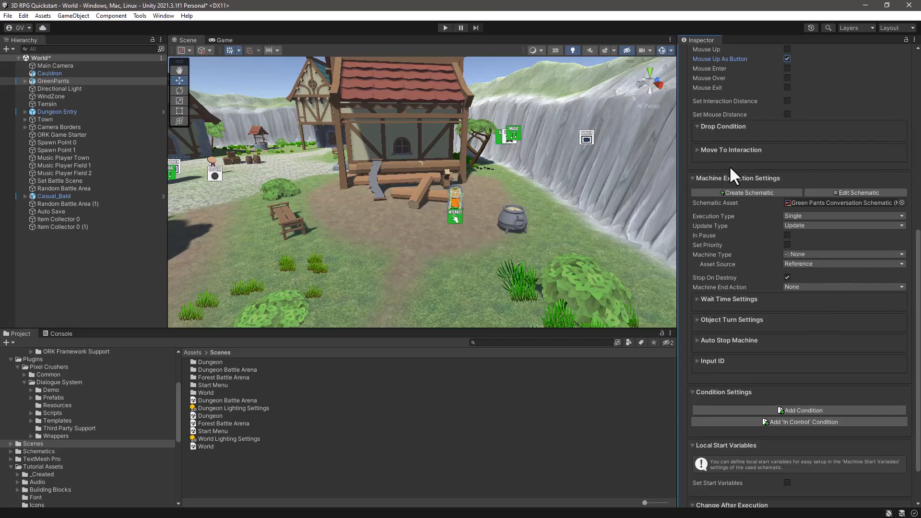
Add a Dialogue System Events component to GreenPants below the collapsed Interaction Machine and expand its Conversation Events.
{"action": "scroll", "coordinate": [733, 143], "scroll_direction": "up", "scroll_amount": 5}
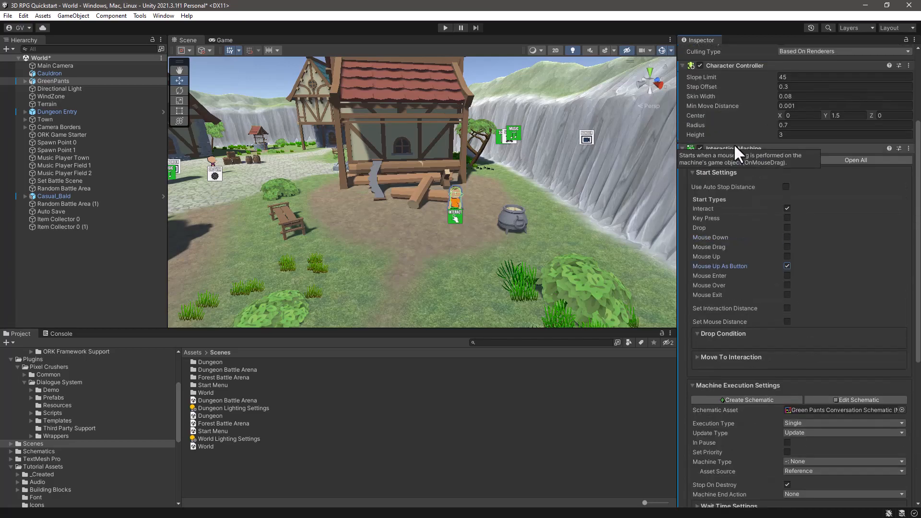
{"action": "left_click", "coordinate": [682, 146]}
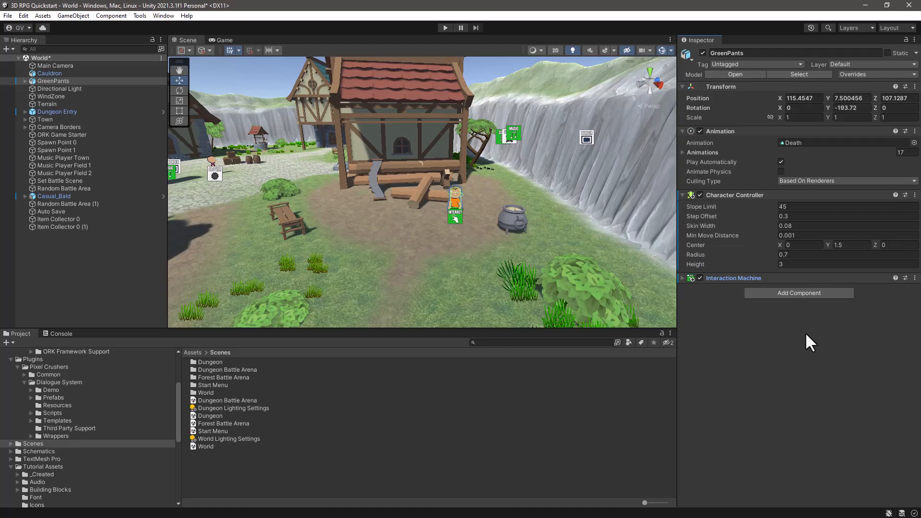
{"action": "left_click", "coordinate": [795, 292]}
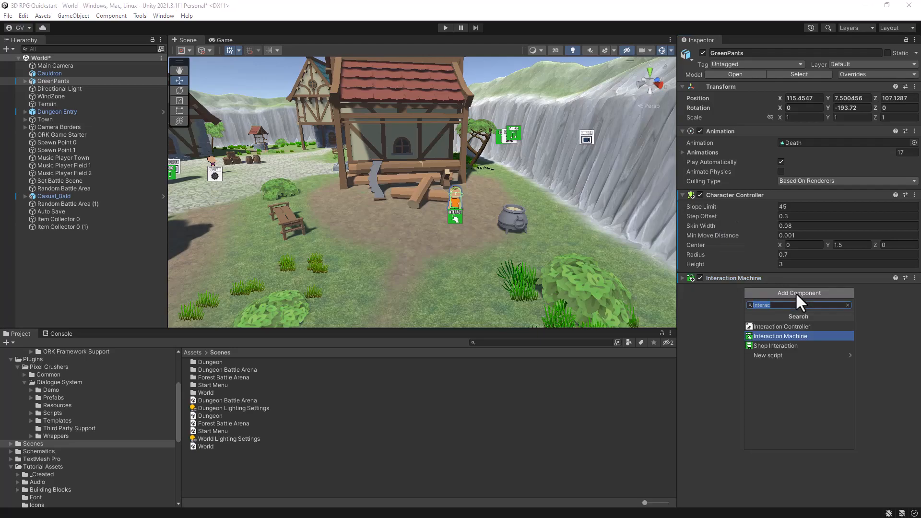
{"action": "type", "text": "dialo"}
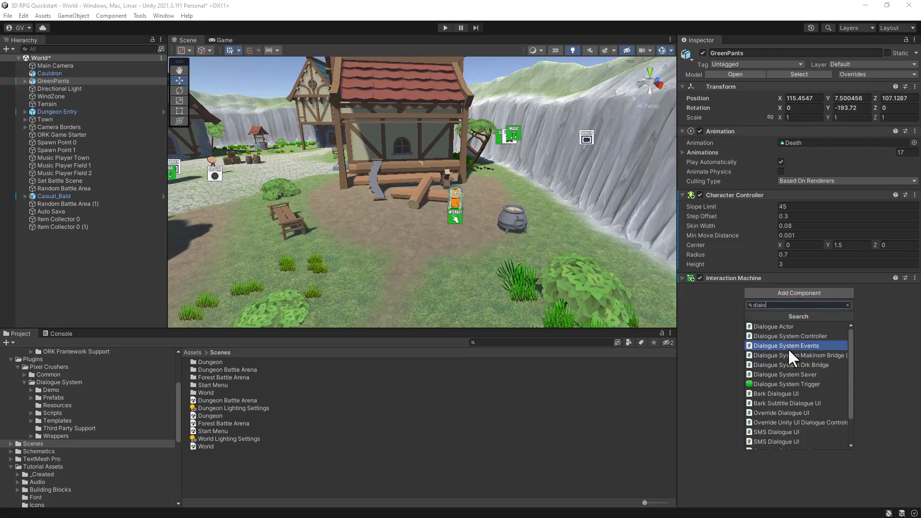
{"action": "left_click", "coordinate": [789, 349]}
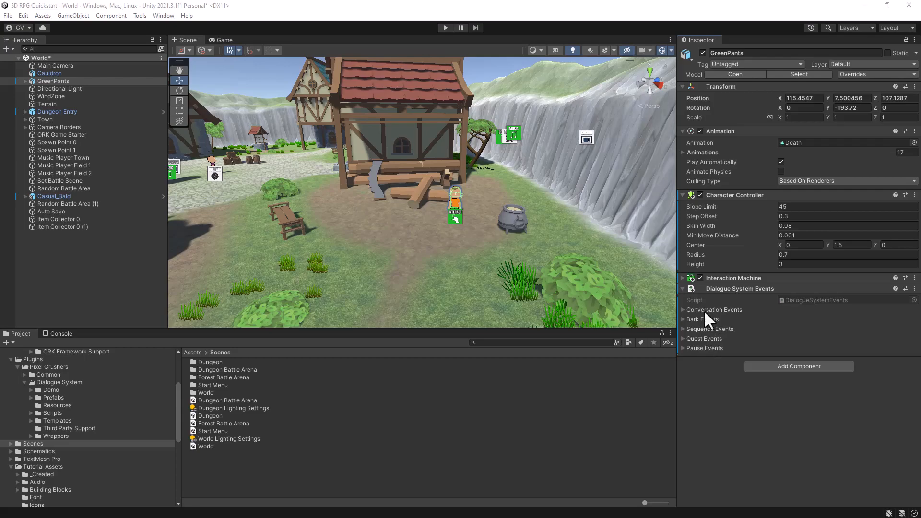
{"action": "left_click", "coordinate": [684, 310]}
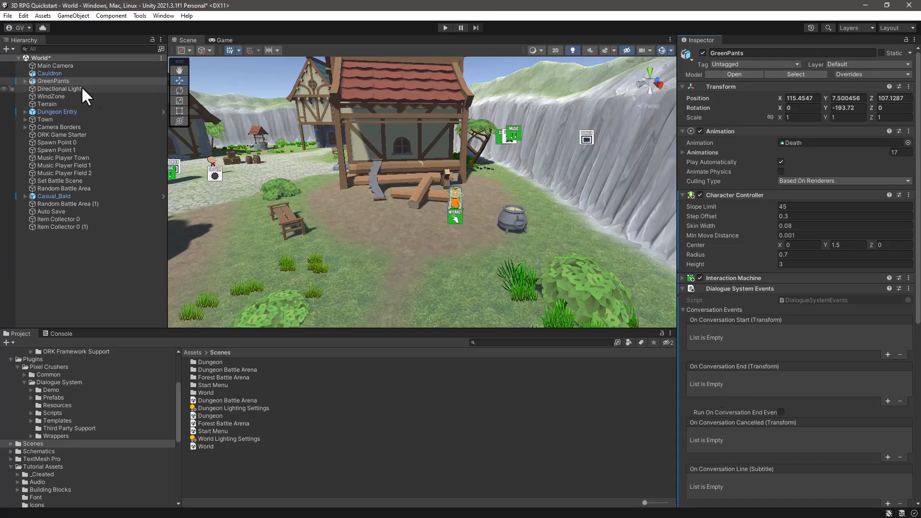
Create an empty child object under GreenPants and name it ShowGoldAlertEvent.
{"action": "left_click", "coordinate": [25, 81]}
{"action": "right_click", "coordinate": [44, 81]}
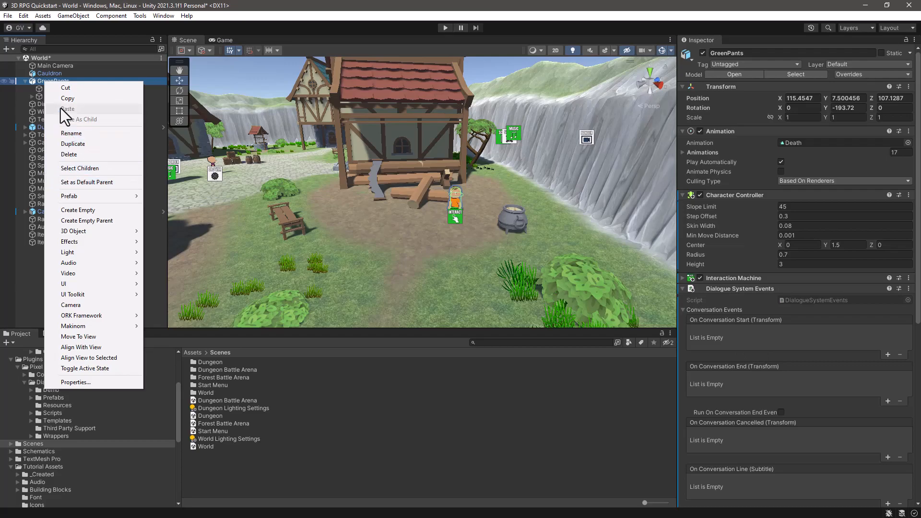
{"action": "mouse_move", "coordinate": [72, 287]}
{"action": "left_click", "coordinate": [73, 209]}
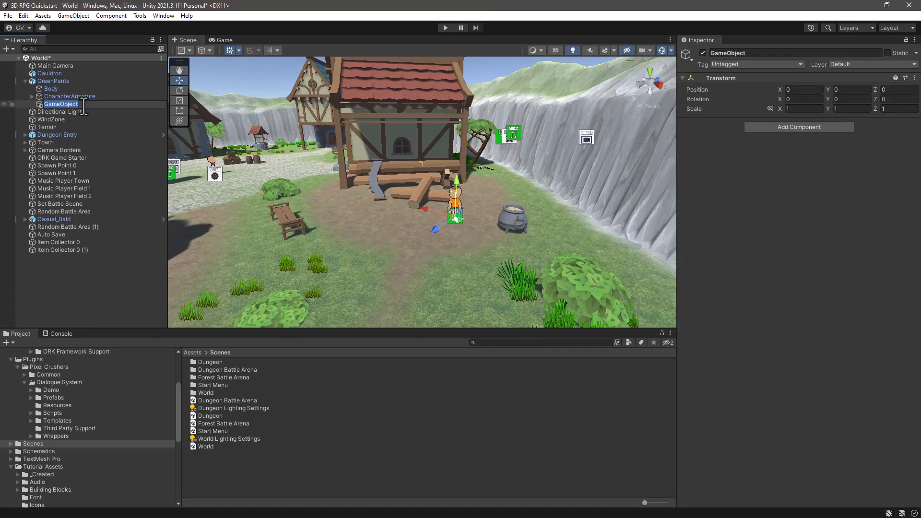
{"action": "type", "text": "ShowGoldAlertEvent"}
{"action": "key", "text": "Return"}
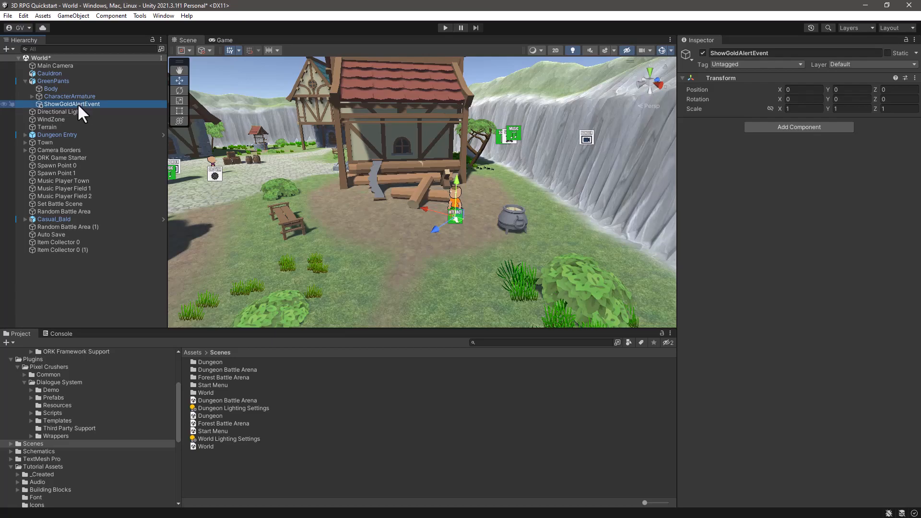
Add an Interaction Machine component to ShowGoldAlertEvent and expand its settings.
{"action": "left_click", "coordinate": [783, 126]}
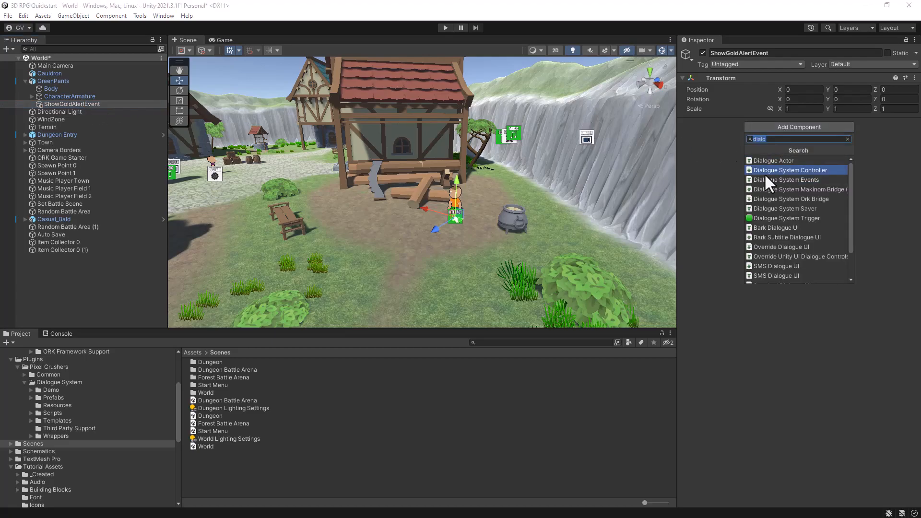
{"action": "type", "text": "intera"}
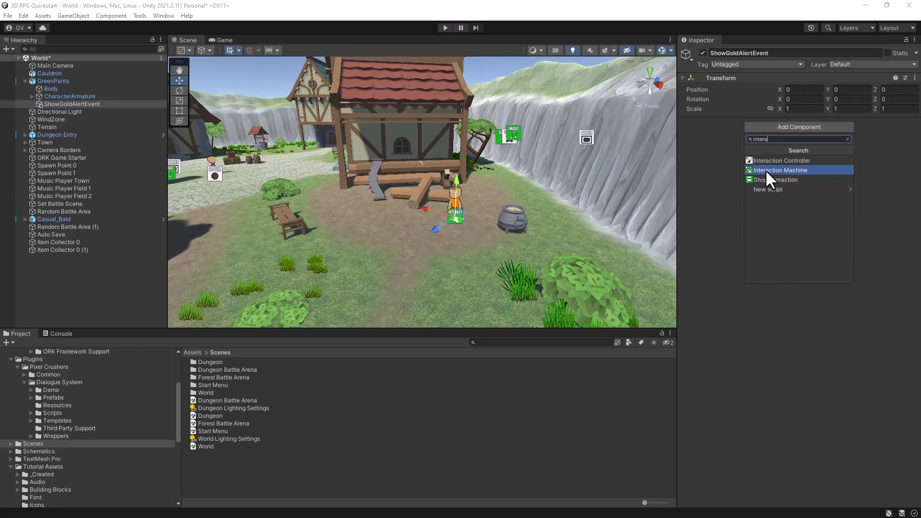
{"action": "left_click", "coordinate": [765, 169]}
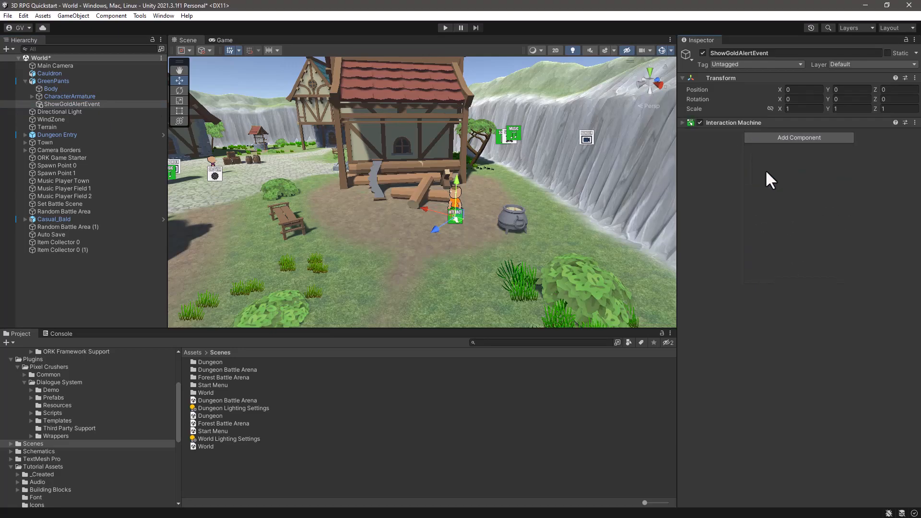
{"action": "left_click", "coordinate": [682, 123]}
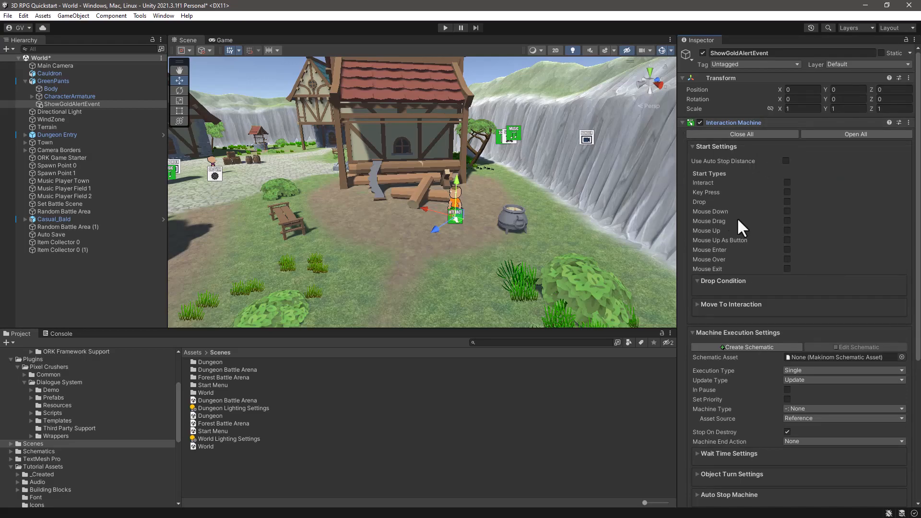
Create a schematic asset named Show Gold Alert Schematic in ORK Framework Support's Schematics folder for the ShowGoldAlertEvent Interaction Machine.
{"action": "scroll", "coordinate": [837, 179], "scroll_direction": "down", "scroll_amount": 3}
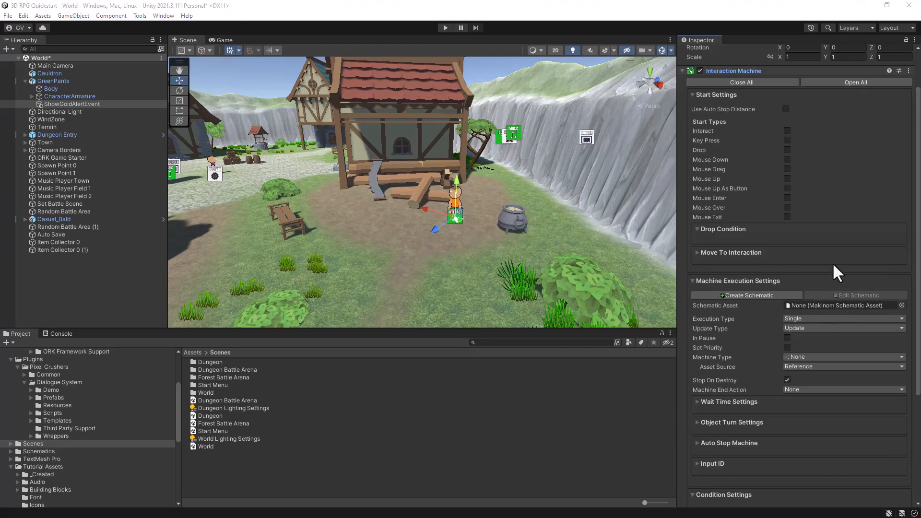
{"action": "scroll", "coordinate": [837, 243], "scroll_direction": "up", "scroll_amount": 2}
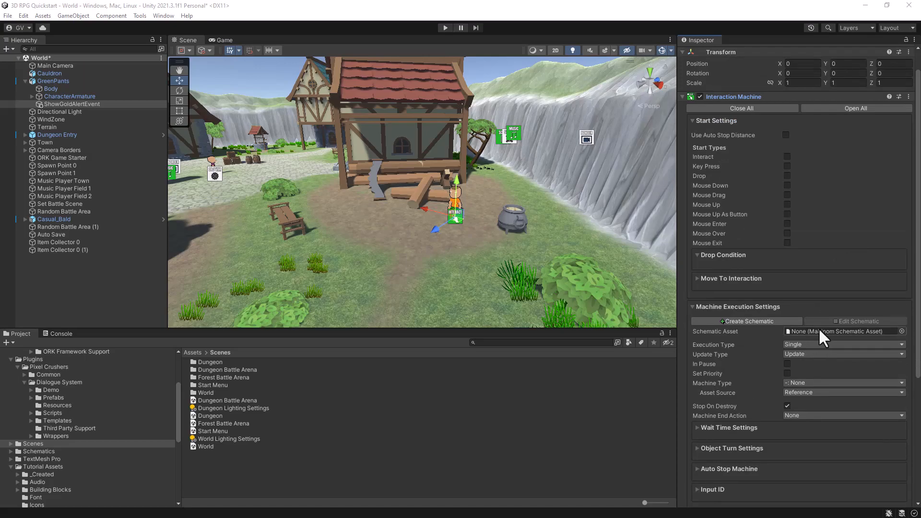
{"action": "scroll", "coordinate": [849, 240], "scroll_direction": "up", "scroll_amount": 2}
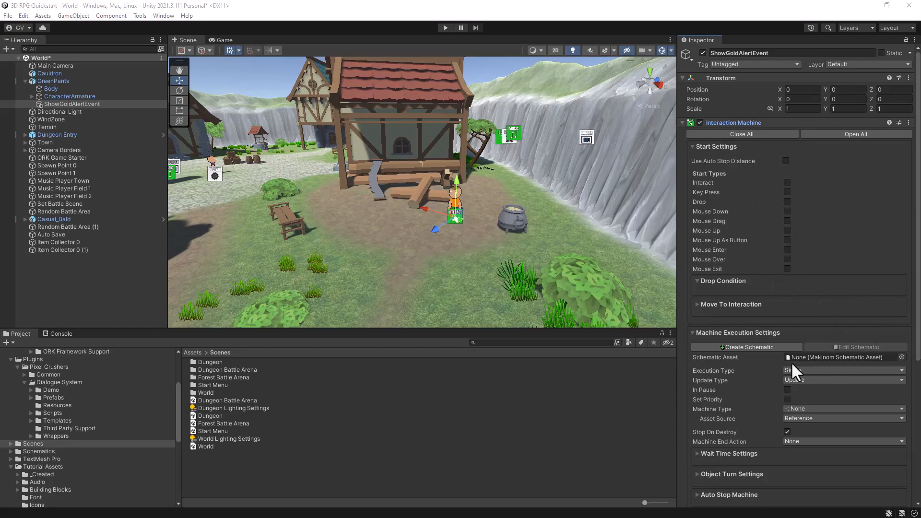
{"action": "left_click", "coordinate": [750, 347]}
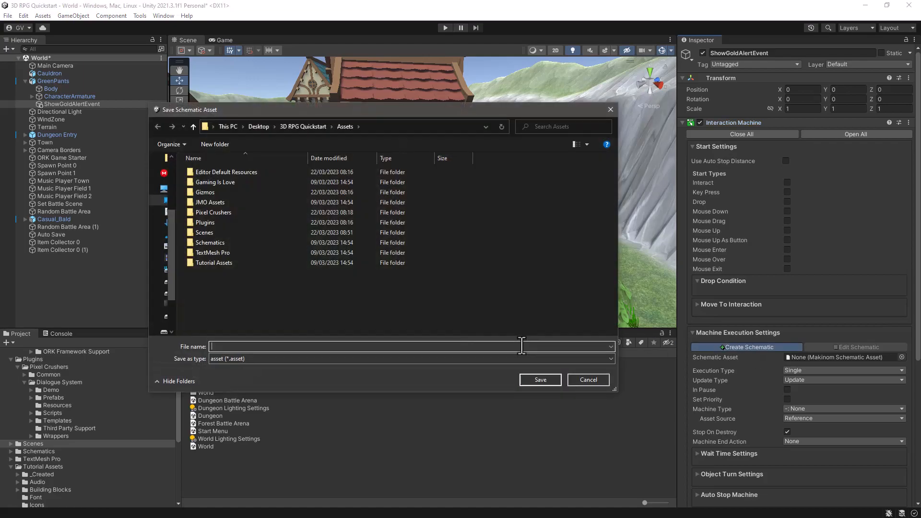
{"action": "double_click", "coordinate": [202, 213]}
{"action": "double_click", "coordinate": [209, 172]}
{"action": "double_click", "coordinate": [209, 172]}
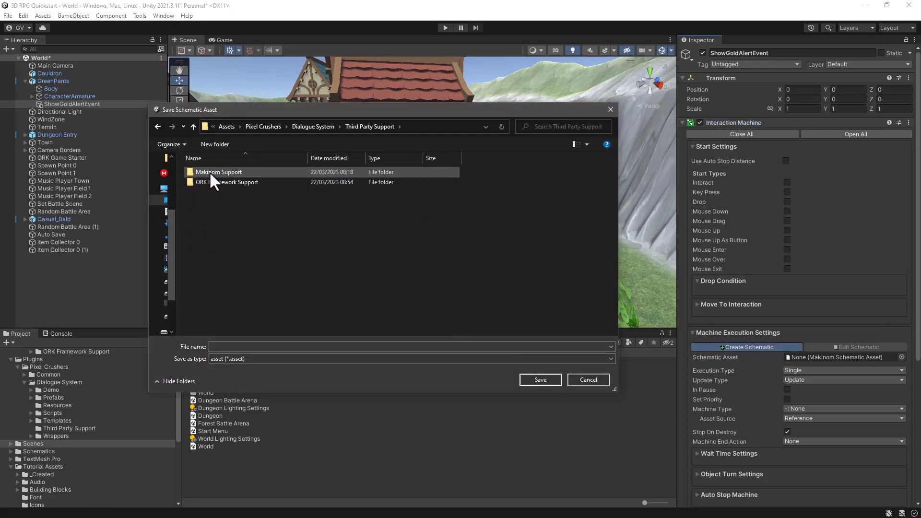
{"action": "double_click", "coordinate": [210, 182]}
{"action": "double_click", "coordinate": [209, 171]}
{"action": "left_click", "coordinate": [258, 346]}
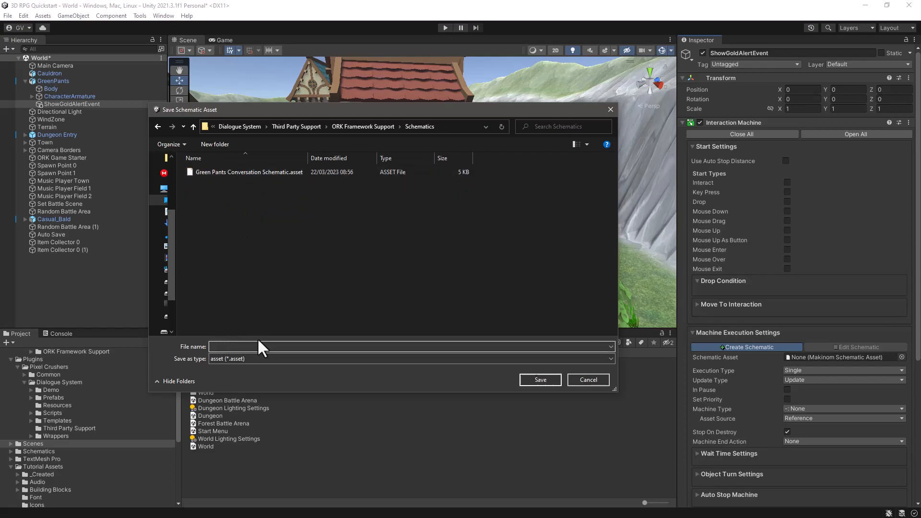
{"action": "type", "text": "Show Gold Alert Schematic"}
{"action": "left_click", "coordinate": [540, 380]}
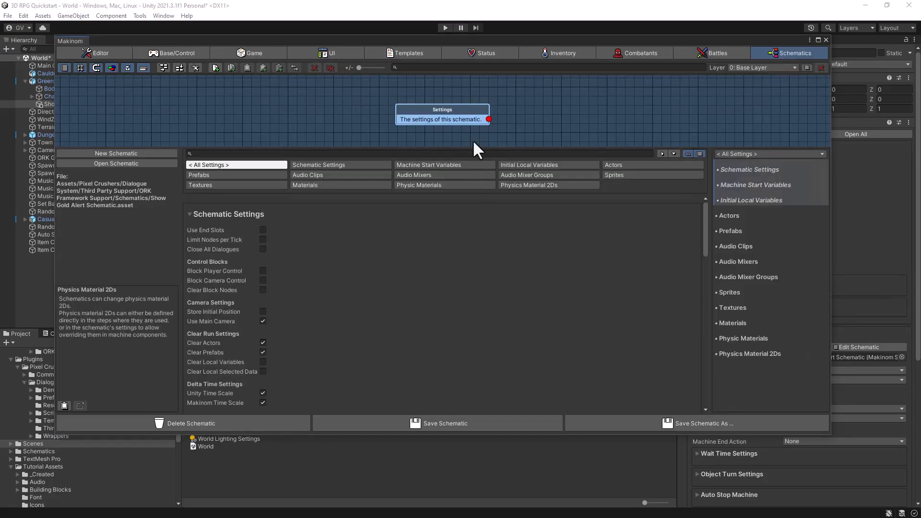
Add a Show Alert node to the schematic beside the Settings node and connect the two, enlarging the node area for room.
{"action": "left_click_drag", "start_coordinate": [532, 150], "coordinate": [534, 192]}
{"action": "left_click_drag", "start_coordinate": [432, 115], "coordinate": [236, 110]}
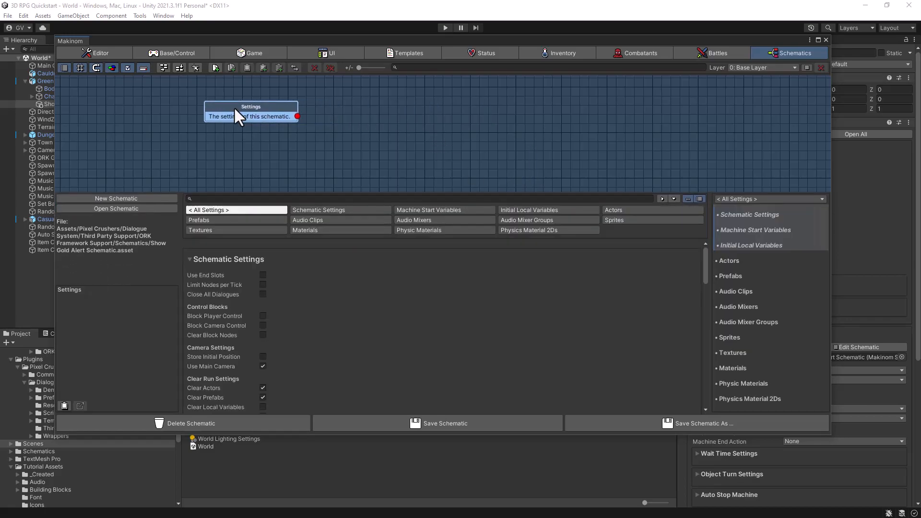
{"action": "right_click", "coordinate": [334, 114]}
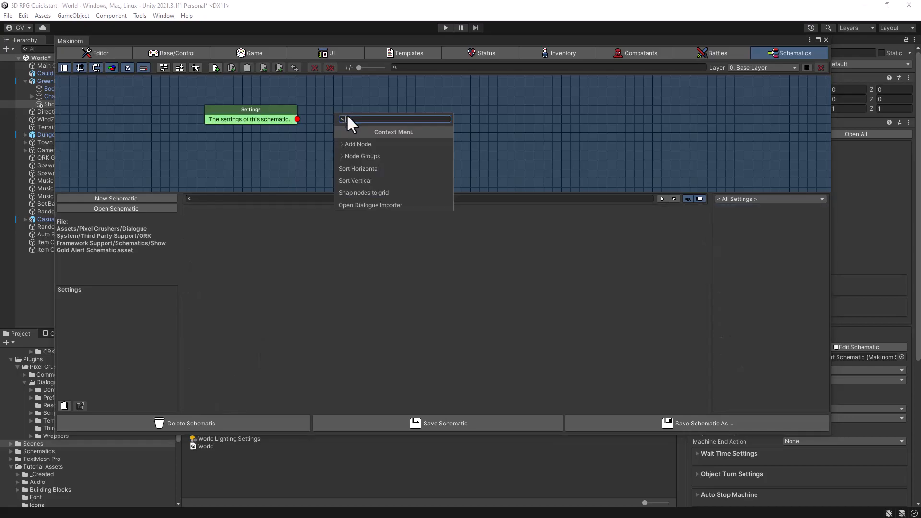
{"action": "type", "text": "S"}
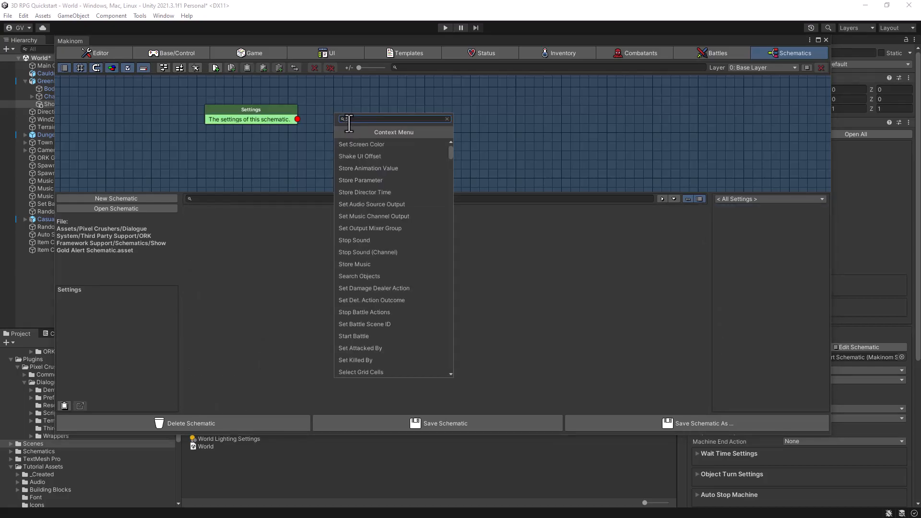
{"action": "type", "text": "how Alert"}
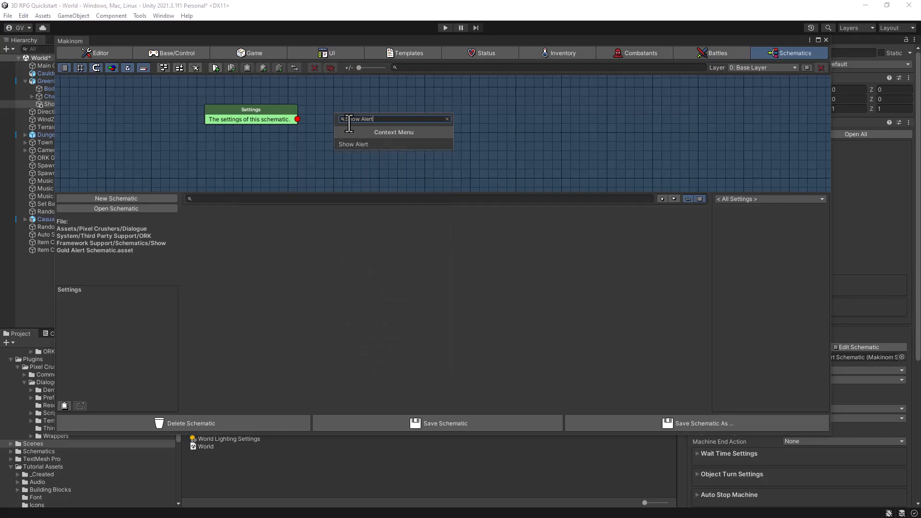
{"action": "left_click", "coordinate": [346, 143]}
{"action": "left_click_drag", "start_coordinate": [355, 128], "coordinate": [339, 102]}
{"action": "left_click_drag", "start_coordinate": [351, 101], "coordinate": [352, 117]}
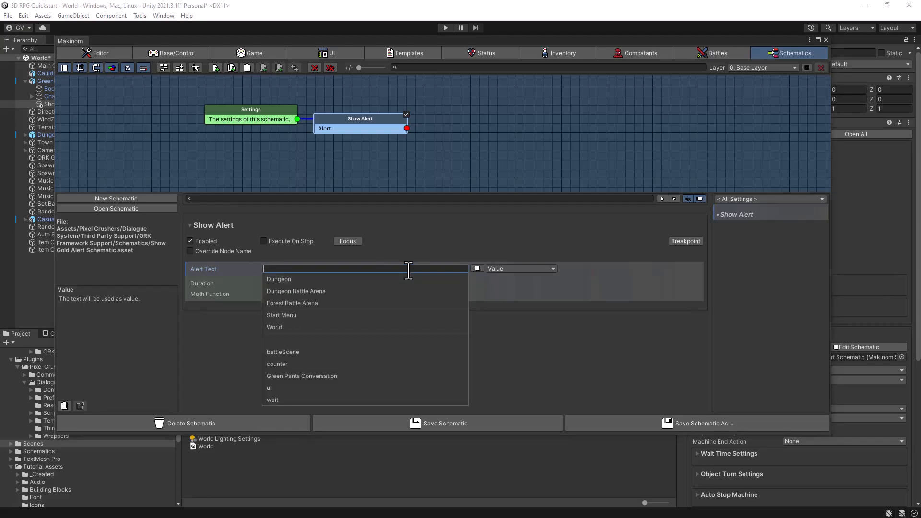
Set the Show Alert node's alert text to You have [lua(orkGetCurrency("Player", "Gold"))] gold. and save the schematic.
{"action": "type", "text": "You "}
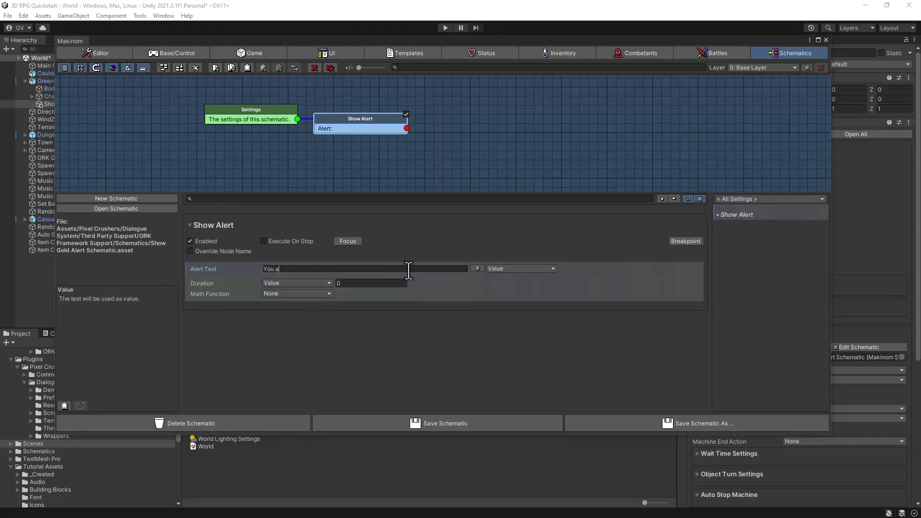
{"action": "type", "text": "have [lua(orkGetCirre"}
{"action": "key", "text": "BackSpace"}
{"action": "key", "text": "BackSpace"}
{"action": "key", "text": "BackSpace"}
{"action": "type", "text": "urrency(\"Player\", \"Gold\")"}
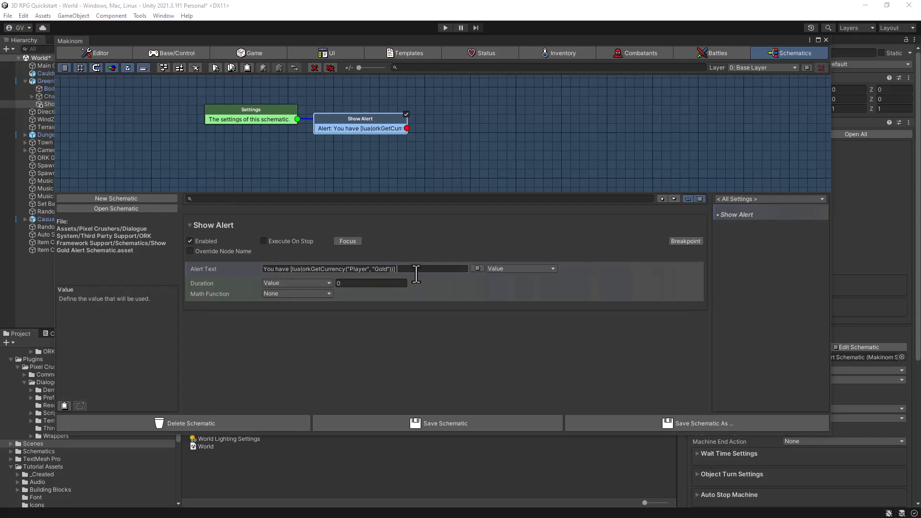
{"action": "type", "text": "gold."}
{"action": "left_click", "coordinate": [459, 425]}
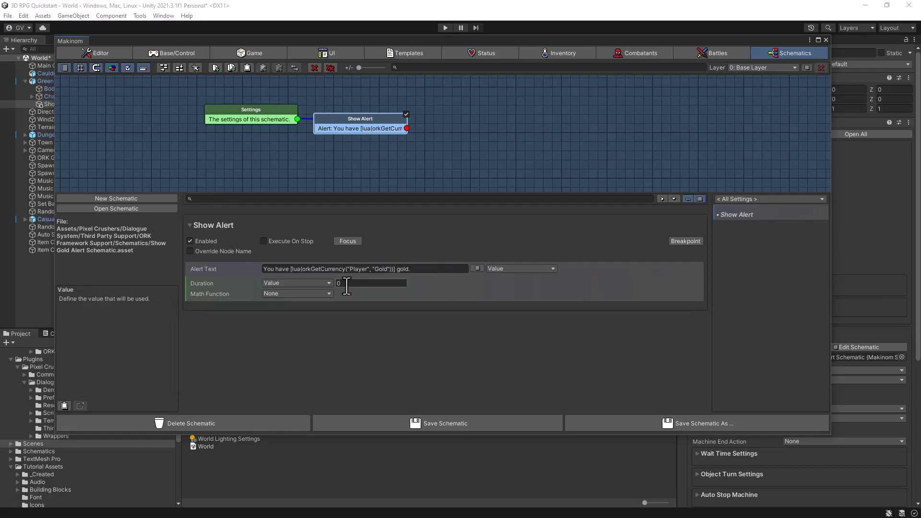
Align the Show Alert node with Settings, set its duration to 3, then save the schematic and close the Makinom window.
{"action": "left_click_drag", "start_coordinate": [353, 118], "coordinate": [353, 108]}
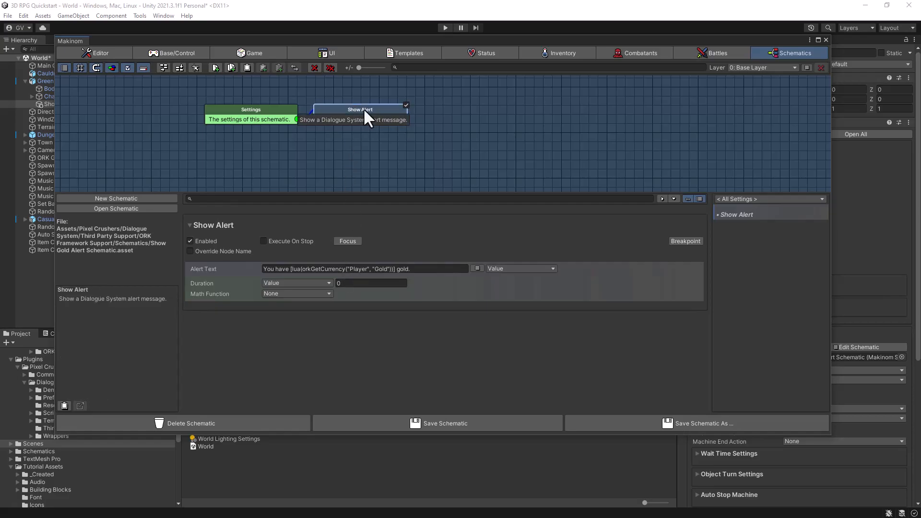
{"action": "left_click", "coordinate": [342, 283]}
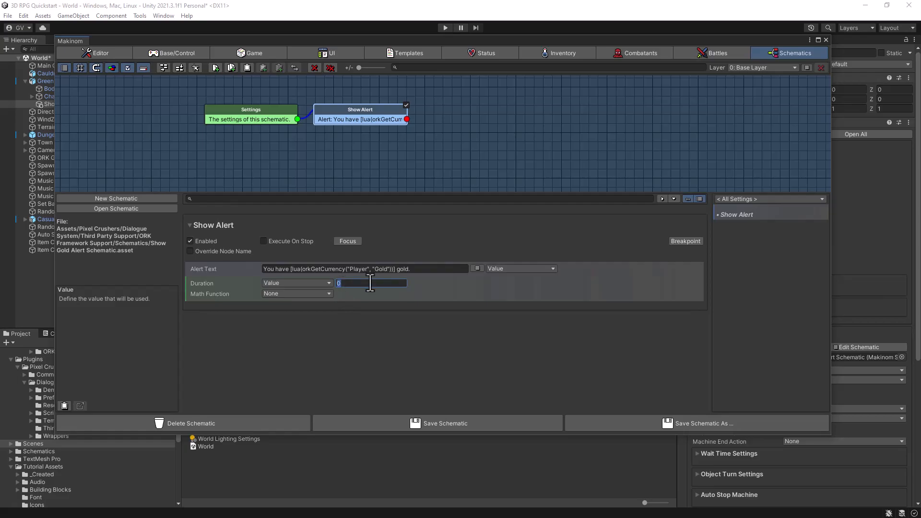
{"action": "type", "text": "3"}
{"action": "left_click", "coordinate": [424, 419]}
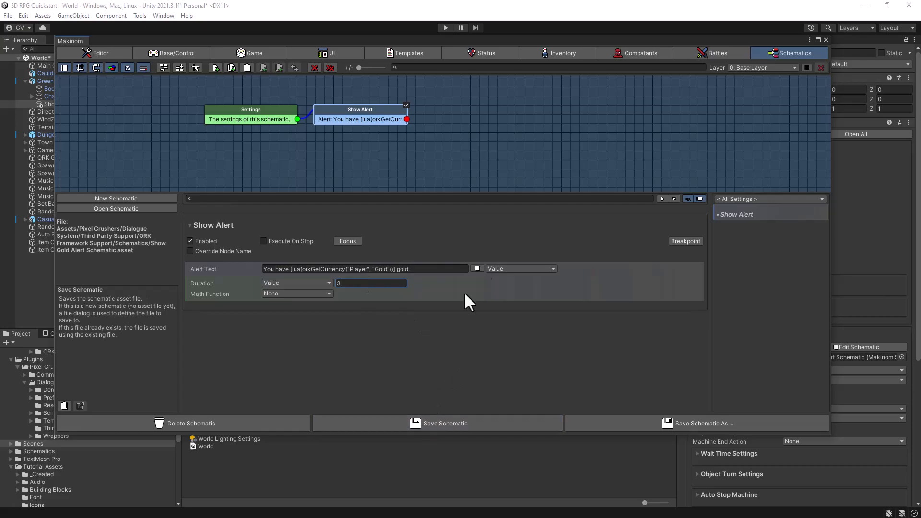
{"action": "left_click", "coordinate": [826, 40]}
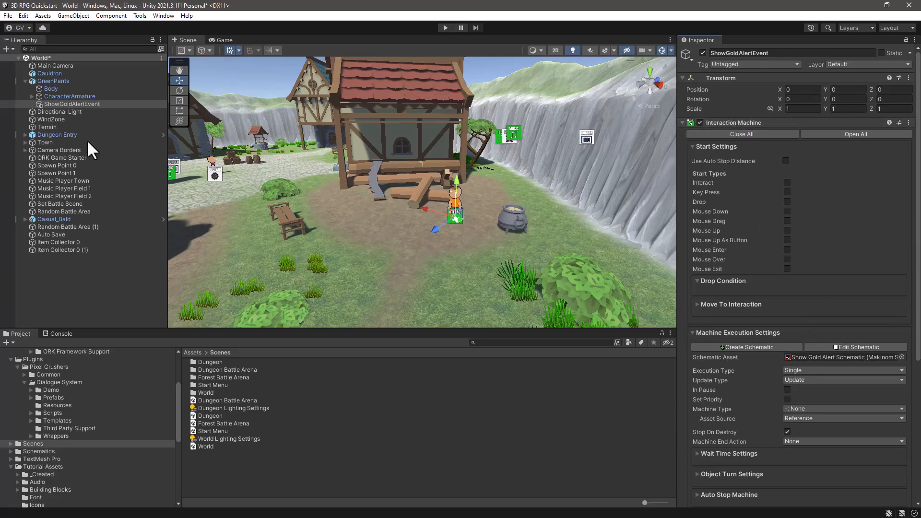
Select GreenPants and collapse its Interaction Machine, Character Controller and Animation components to reach the Dialogue System Events.
{"action": "left_click", "coordinate": [50, 81]}
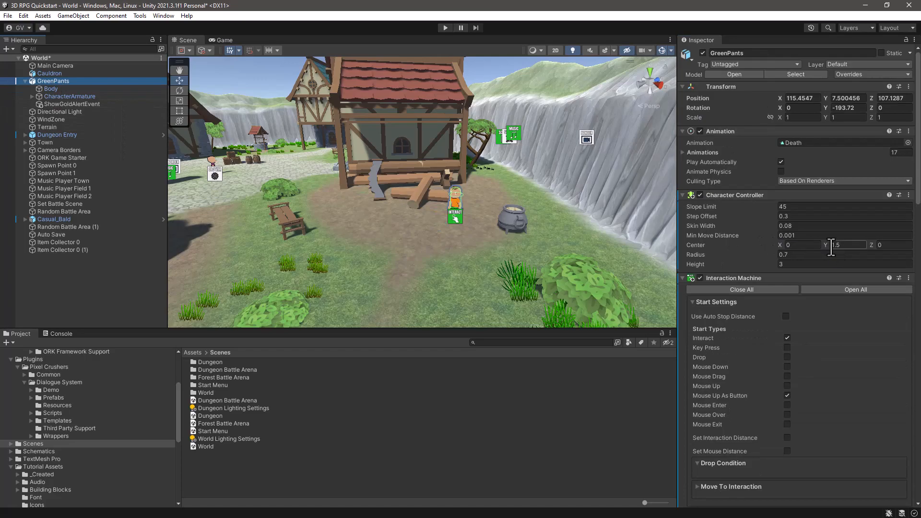
{"action": "left_click", "coordinate": [682, 278]}
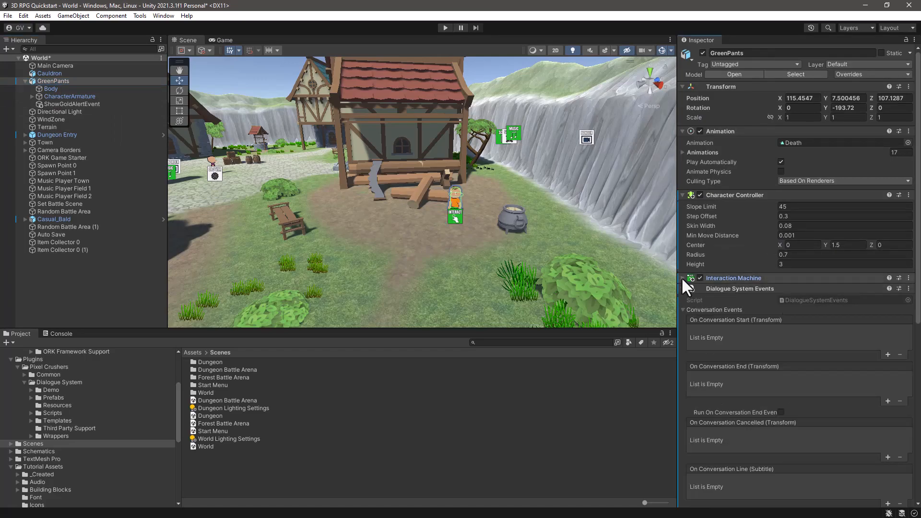
{"action": "left_click", "coordinate": [683, 194]}
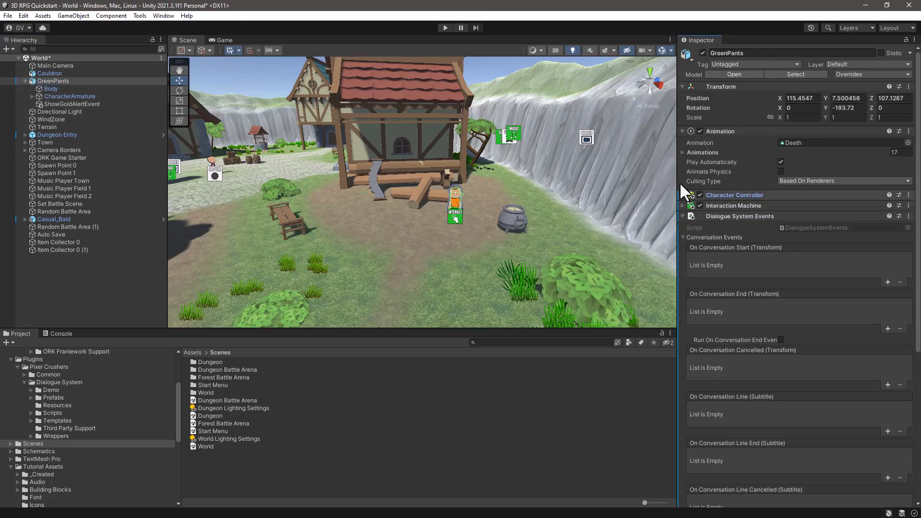
{"action": "left_click", "coordinate": [681, 128]}
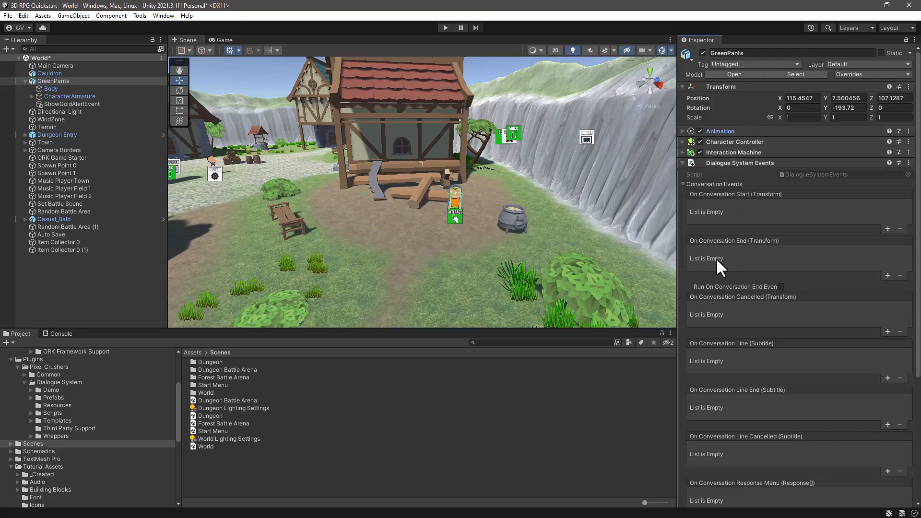
Add an On Conversation End event calling InteractionMachineComponent.StartMachine on ShowGoldAlertEvent, with GreenPants as the game object argument.
{"action": "left_click", "coordinate": [888, 276]}
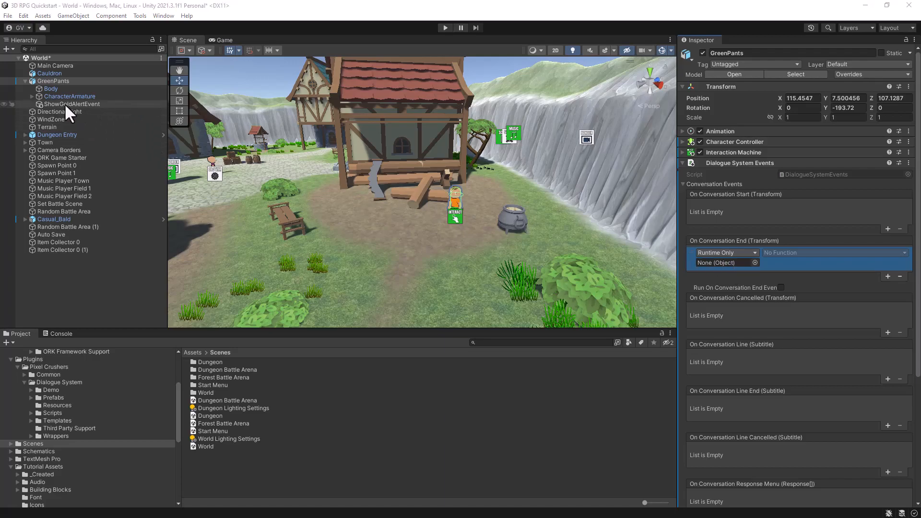
{"action": "left_click_drag", "start_coordinate": [59, 103], "coordinate": [715, 263]}
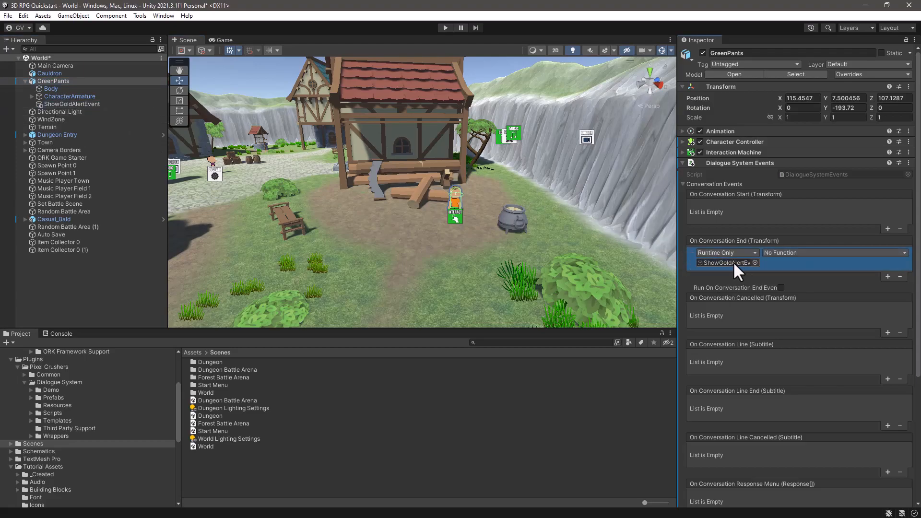
{"action": "left_click", "coordinate": [812, 252]}
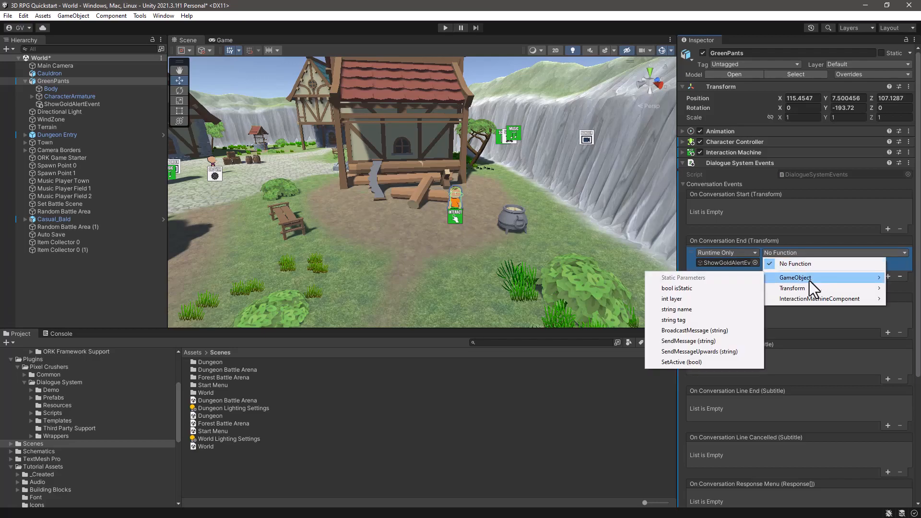
{"action": "mouse_move", "coordinate": [804, 297]}
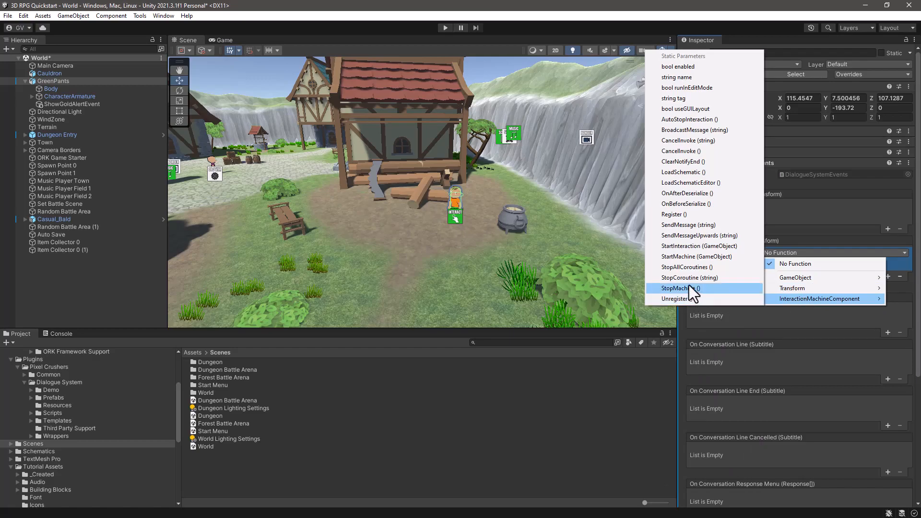
{"action": "left_click", "coordinate": [681, 256]}
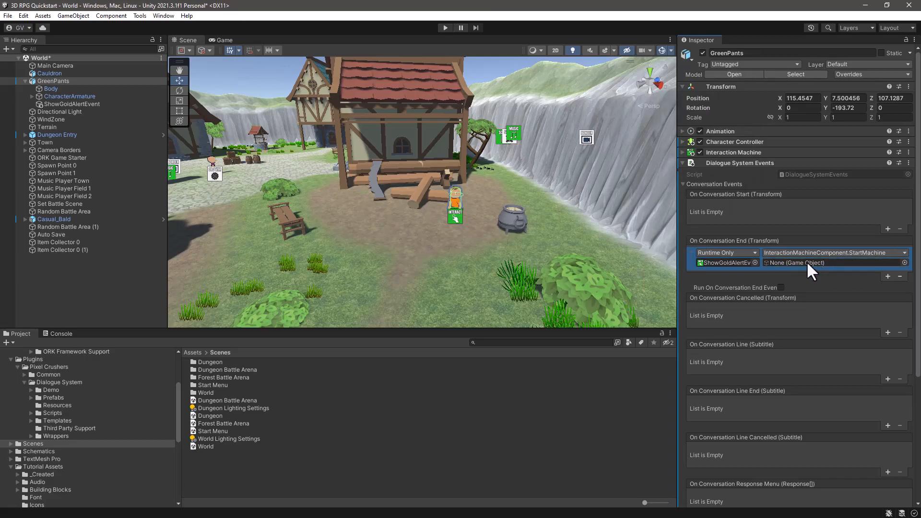
{"action": "left_click", "coordinate": [48, 81]}
{"action": "left_click_drag", "start_coordinate": [47, 79], "coordinate": [819, 263]}
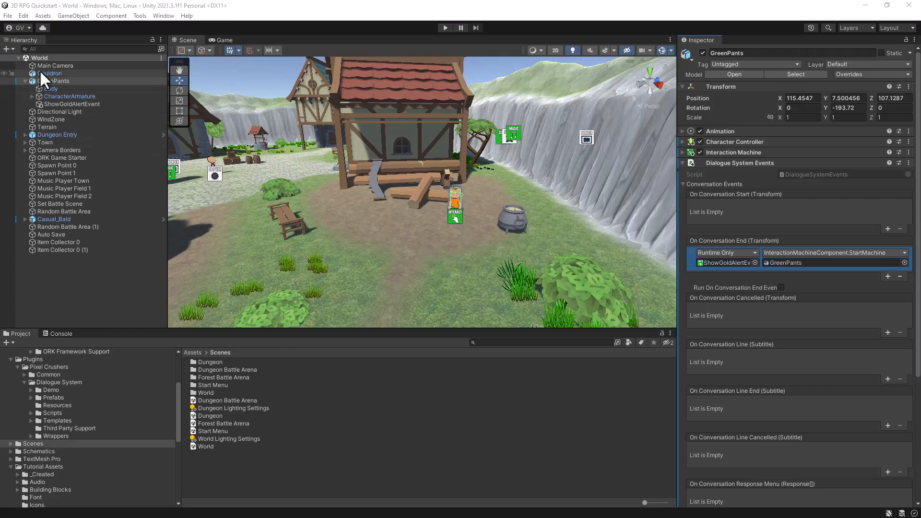
Select the Cauldron, collapse its Mesh Renderer, and open the Medieval Village Pack's Props Prefabs folder in an enlarged Project view.
{"action": "left_click", "coordinate": [44, 73]}
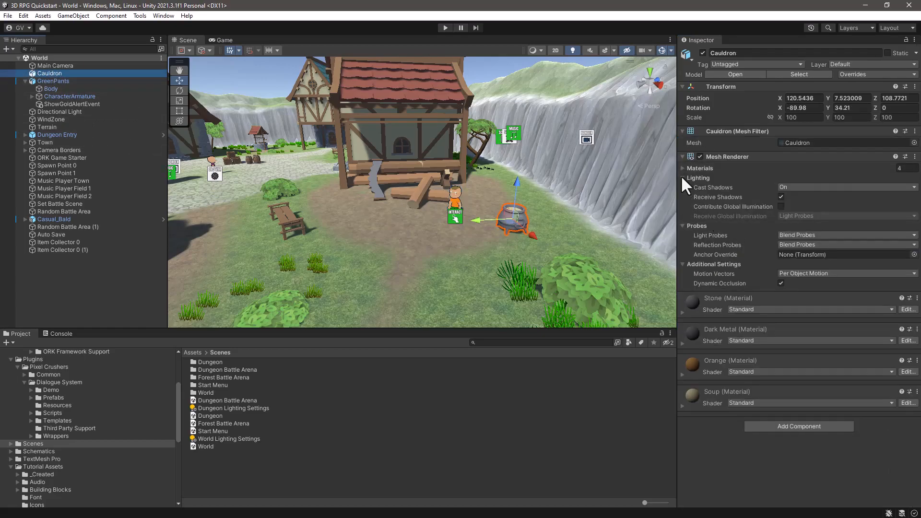
{"action": "left_click", "coordinate": [682, 156]}
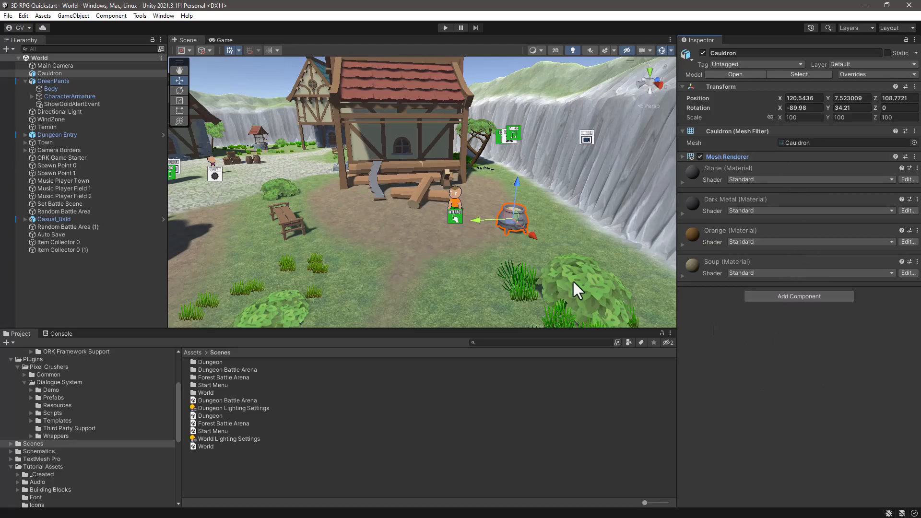
{"action": "left_click_drag", "start_coordinate": [243, 328], "coordinate": [243, 275]}
{"action": "scroll", "coordinate": [118, 412], "scroll_direction": "down", "scroll_amount": 5}
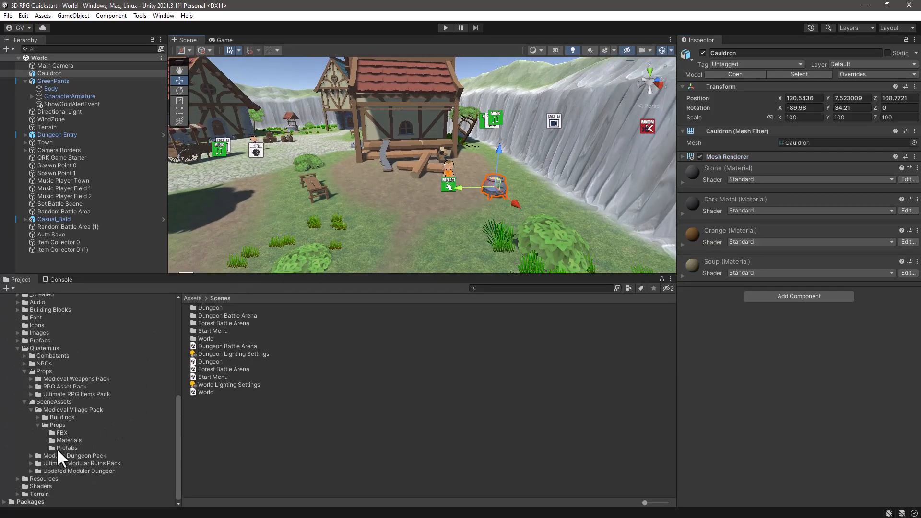
{"action": "left_click", "coordinate": [60, 448]}
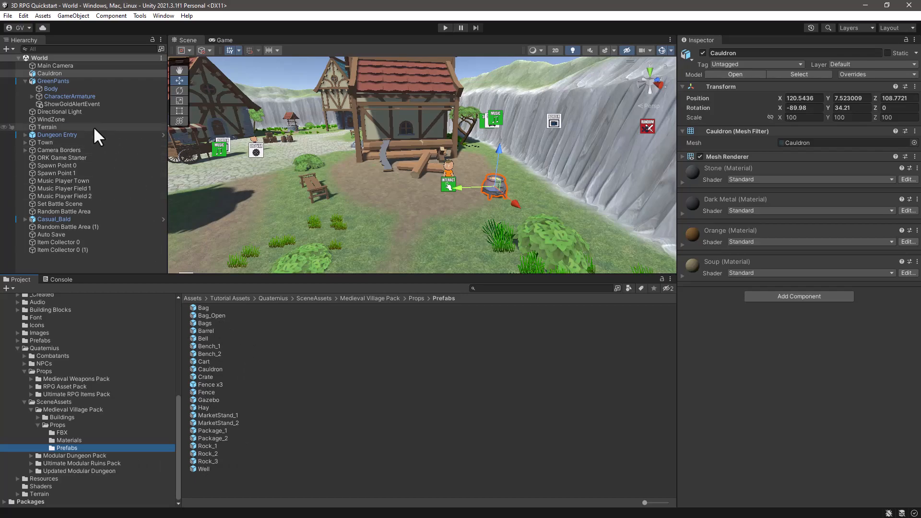
Delete the Cauldron from the World scene.
{"action": "left_click", "coordinate": [45, 66]}
{"action": "left_click", "coordinate": [42, 71]}
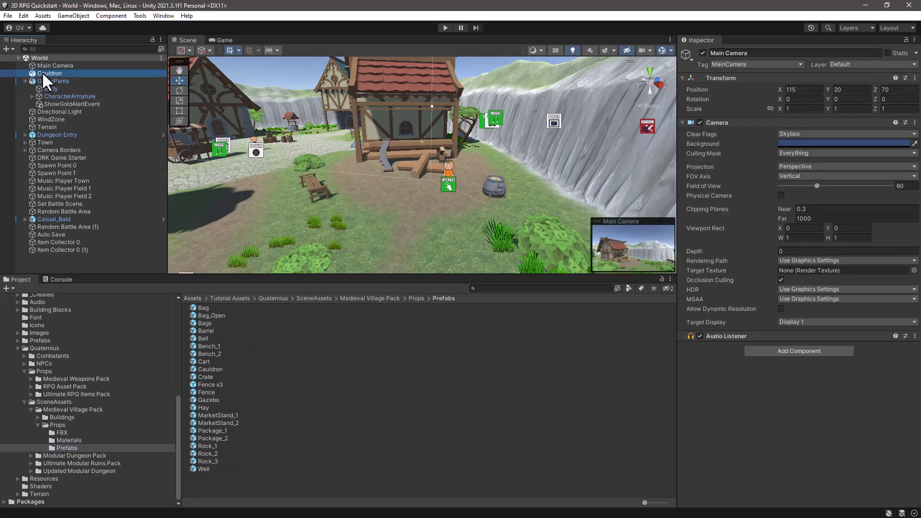
{"action": "key", "text": "Delete"}
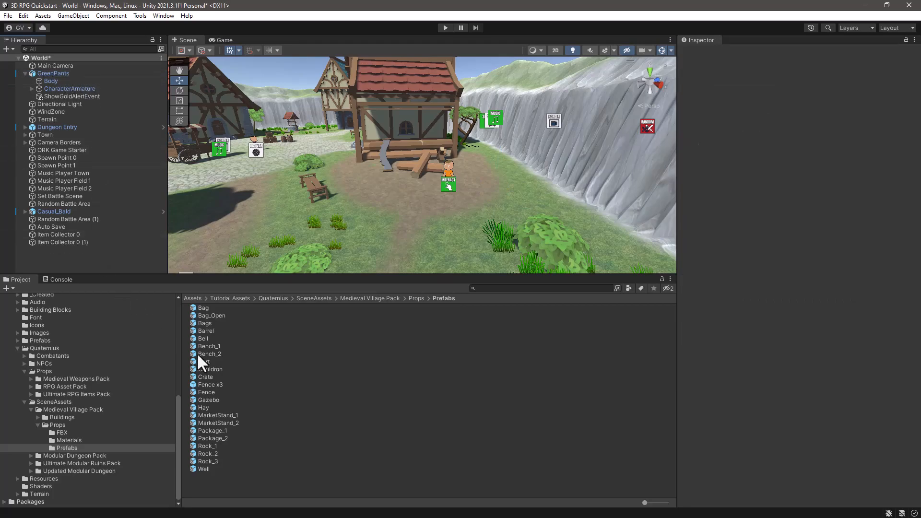
{"action": "left_click_drag", "start_coordinate": [194, 368], "coordinate": [67, 68]}
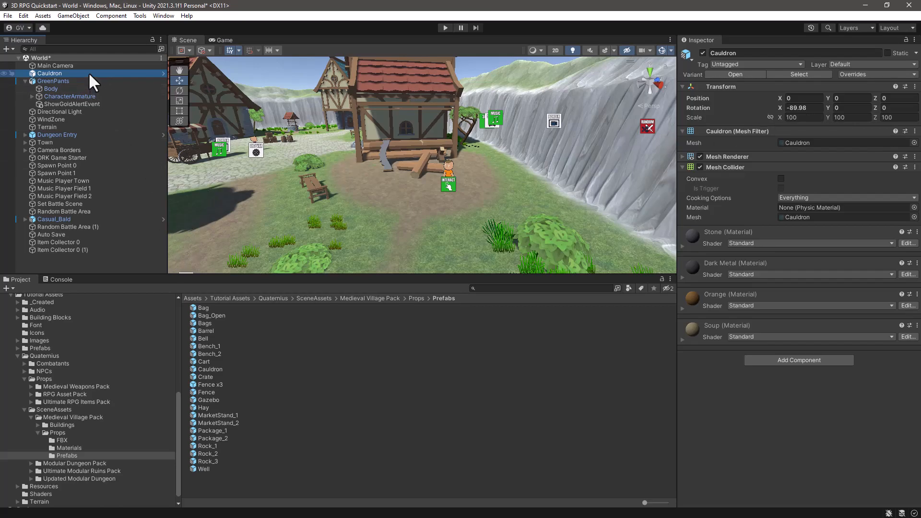
{"action": "key", "text": "F2"}
{"action": "key", "text": "BackSpace"}
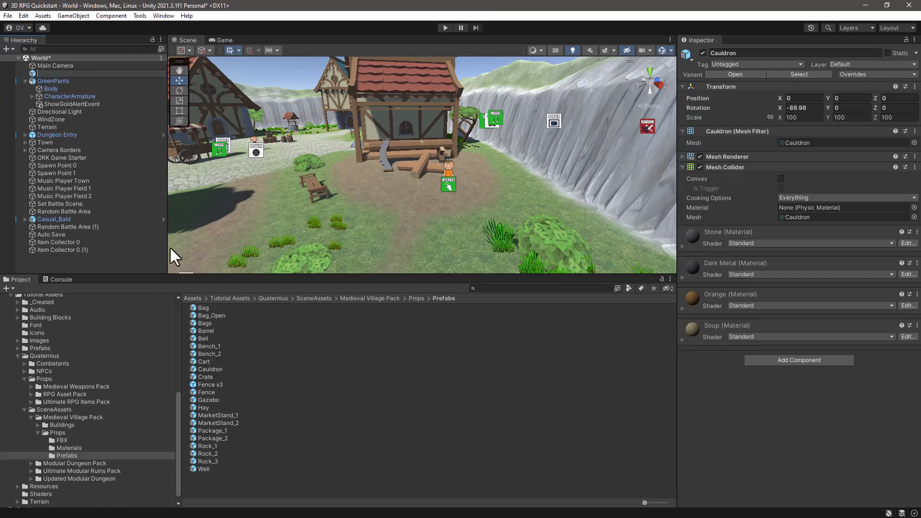
{"action": "key", "text": "Escape"}
{"action": "key", "text": "Delete"}
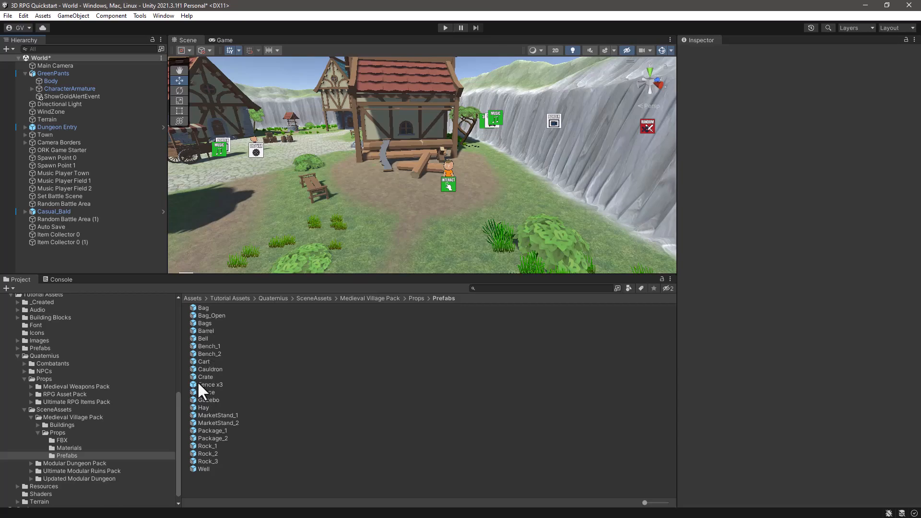
Place the Cauldron prefab on the ground beside GreenPants and add an Auto Machine component to it.
{"action": "left_click_drag", "start_coordinate": [198, 370], "coordinate": [491, 200]}
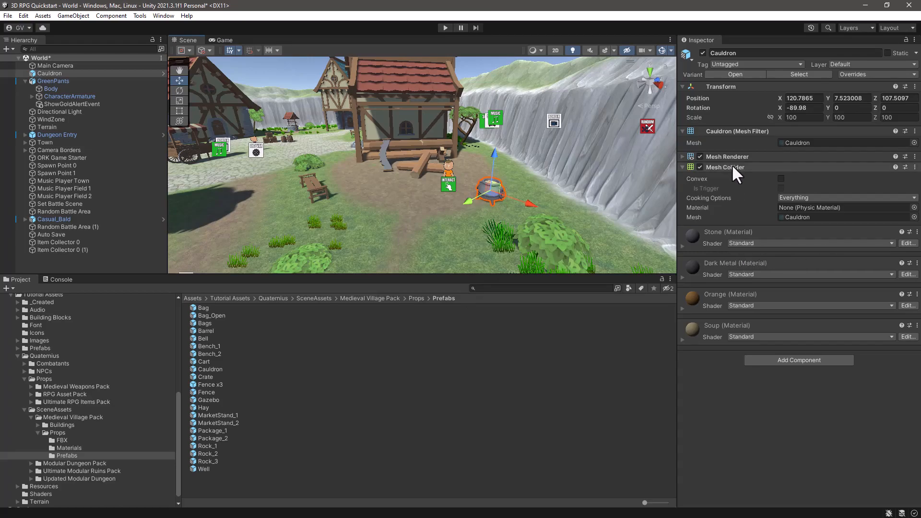
{"action": "left_click", "coordinate": [683, 167]}
{"action": "left_click", "coordinate": [786, 309]}
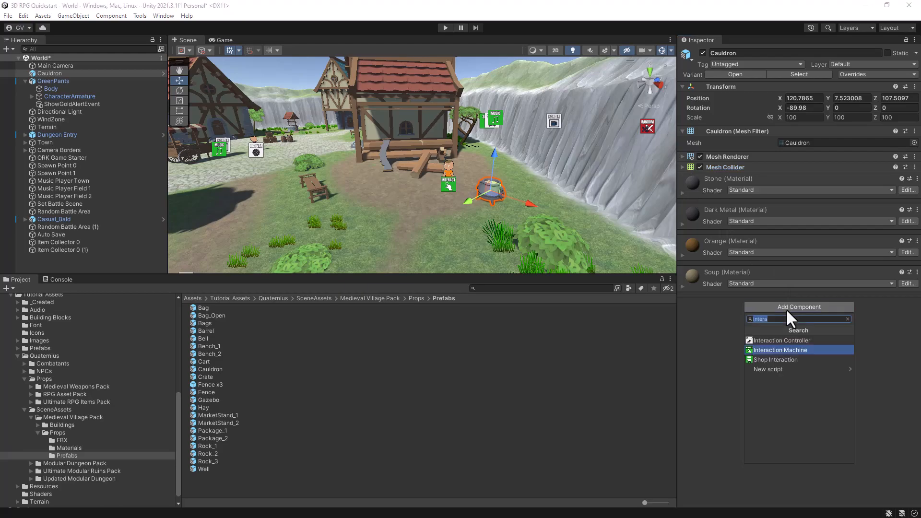
{"action": "type", "text": "auto"}
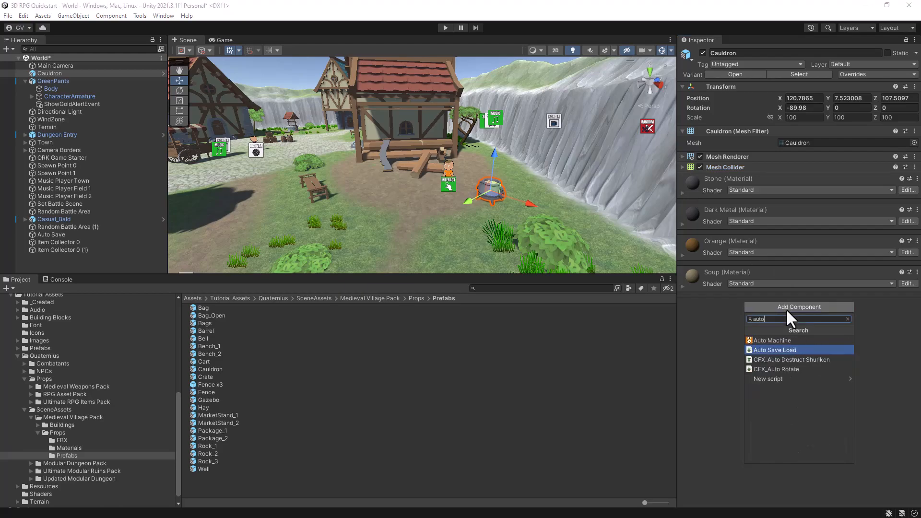
{"action": "left_click", "coordinate": [776, 341]}
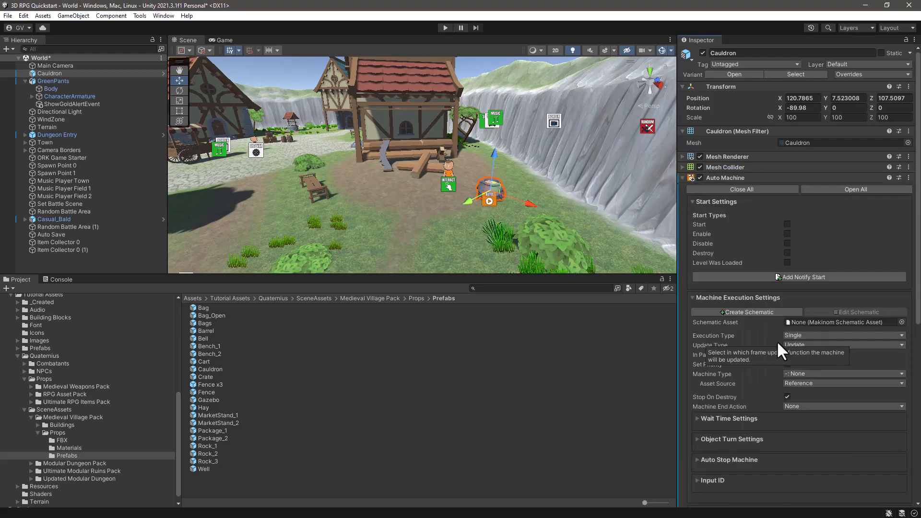
{"action": "left_click_drag", "start_coordinate": [677, 261], "coordinate": [657, 260]}
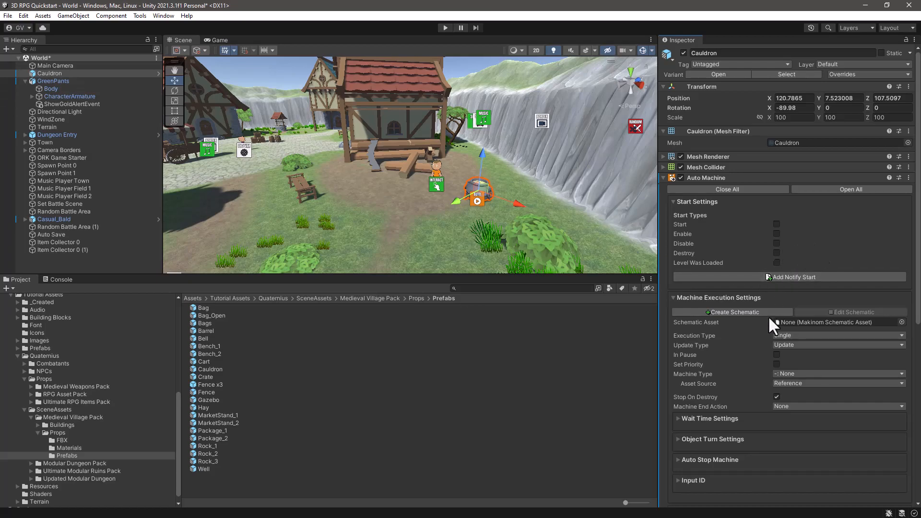
Create a schematic asset for the Auto Machine named "Cauldron Schematic" in the Dialogue System's ORK Framework Support Schematics folder.
{"action": "left_click", "coordinate": [737, 312]}
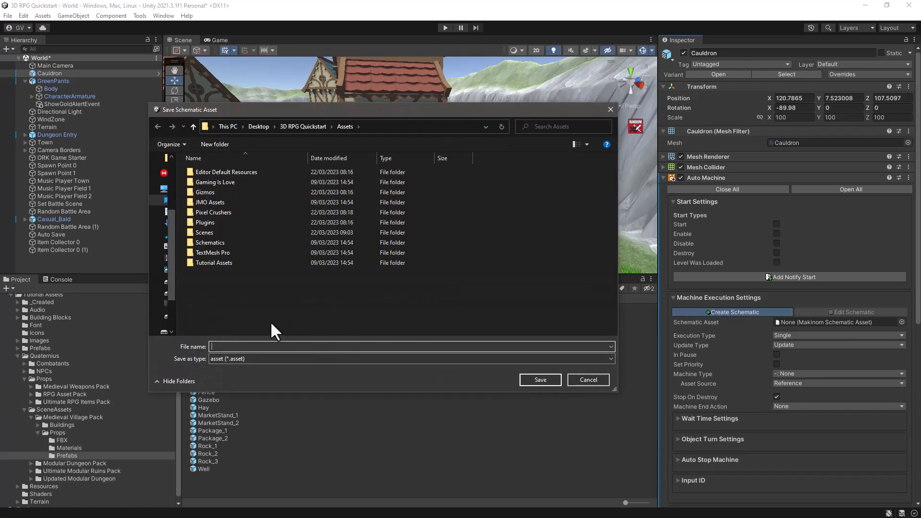
{"action": "left_click", "coordinate": [202, 214]}
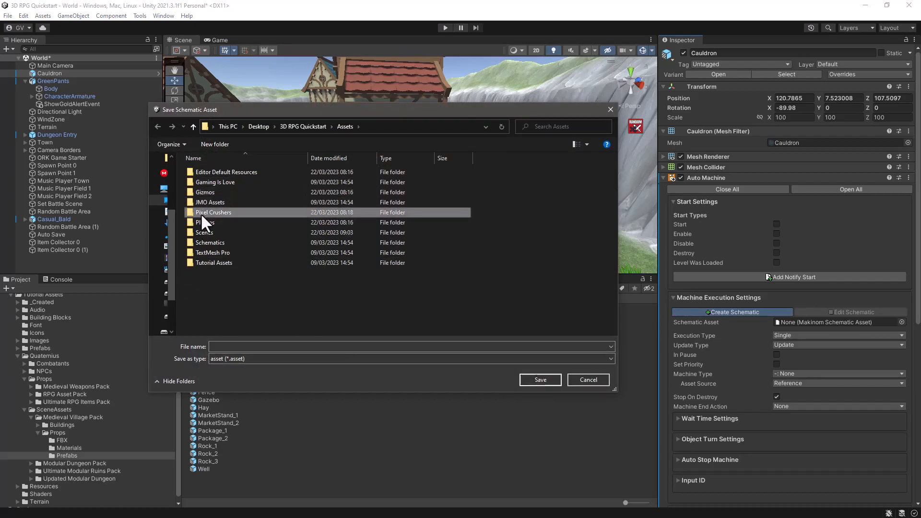
{"action": "double_click", "coordinate": [200, 213]}
{"action": "double_click", "coordinate": [232, 175]}
{"action": "double_click", "coordinate": [232, 174]}
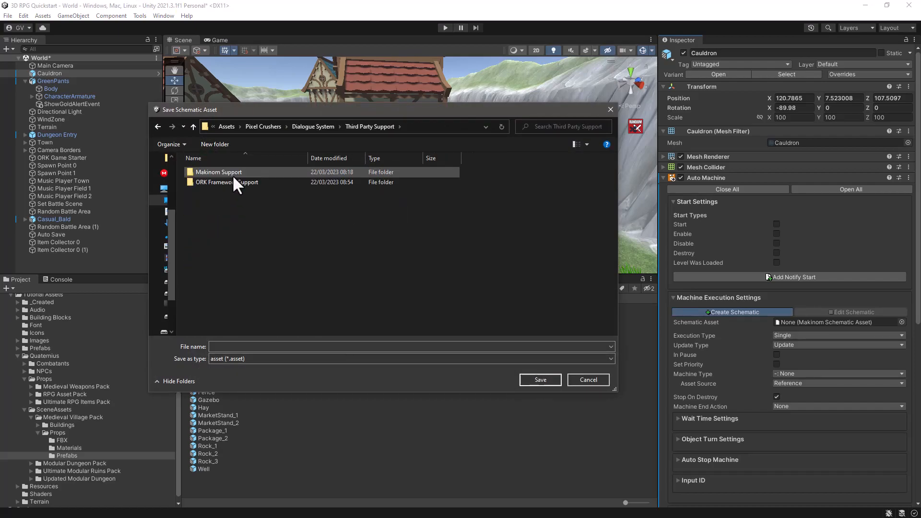
{"action": "double_click", "coordinate": [230, 180]}
{"action": "double_click", "coordinate": [212, 171]}
{"action": "left_click", "coordinate": [236, 347]}
{"action": "type", "text": "Cauldron SCH"}
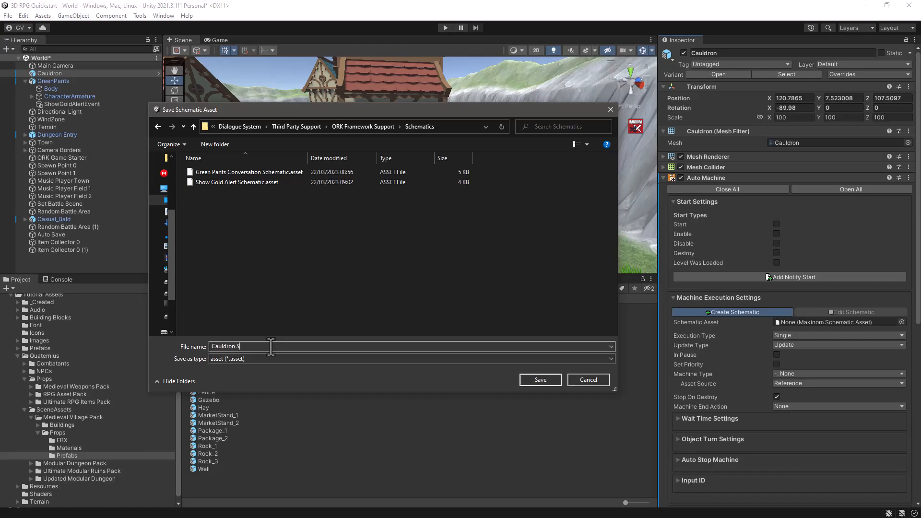
{"action": "key", "text": "BackSpace"}
{"action": "key", "text": "BackSpace"}
{"action": "type", "text": "chematic"}
{"action": "left_click", "coordinate": [543, 379]}
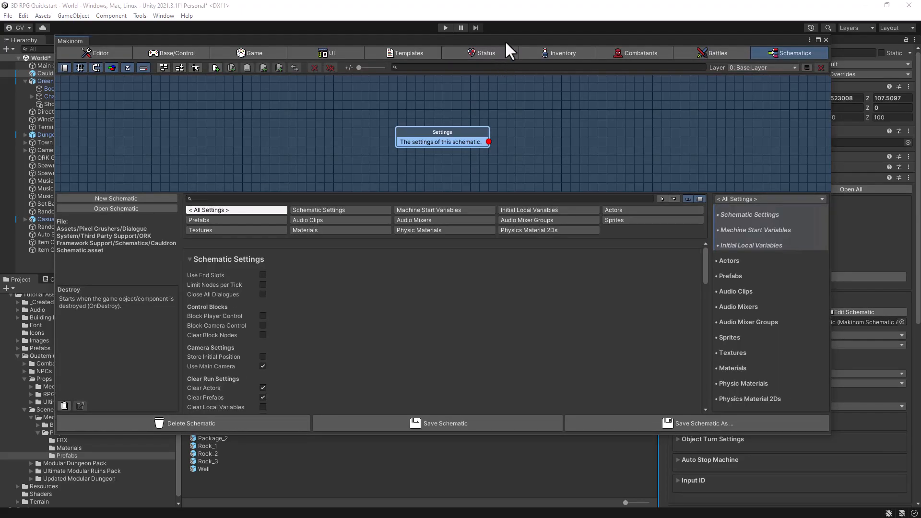
Add a Show Dialogue node beside the Settings node and connect Settings to it.
{"action": "left_click_drag", "start_coordinate": [506, 41], "coordinate": [535, 44]}
{"action": "left_click_drag", "start_coordinate": [475, 139], "coordinate": [302, 112]}
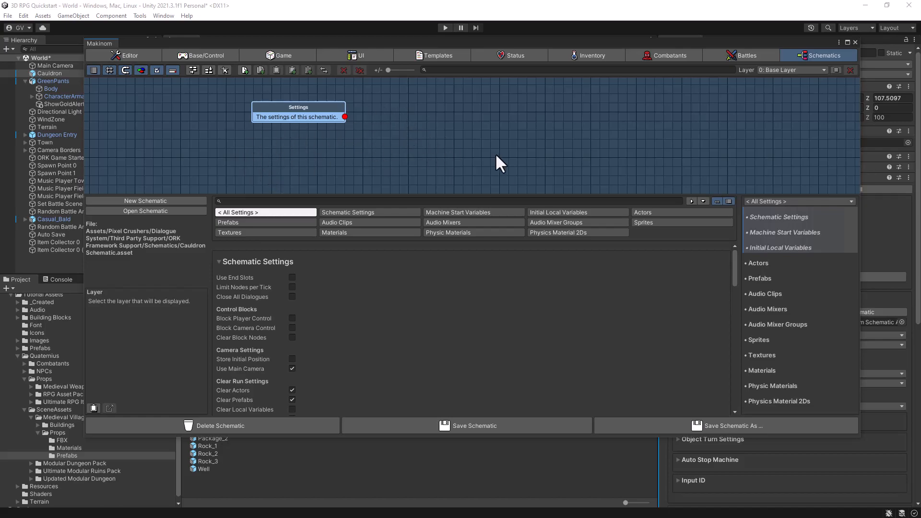
{"action": "right_click", "coordinate": [387, 106]}
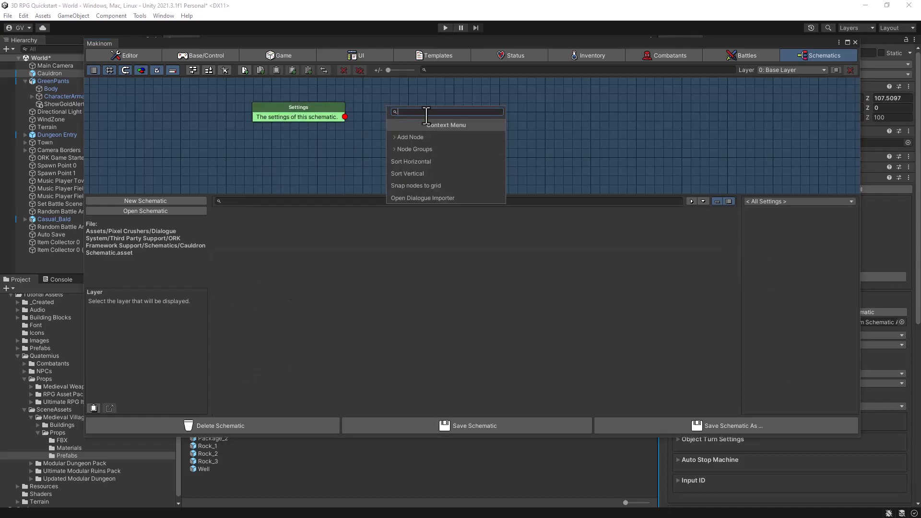
{"action": "type", "text": "Show D"}
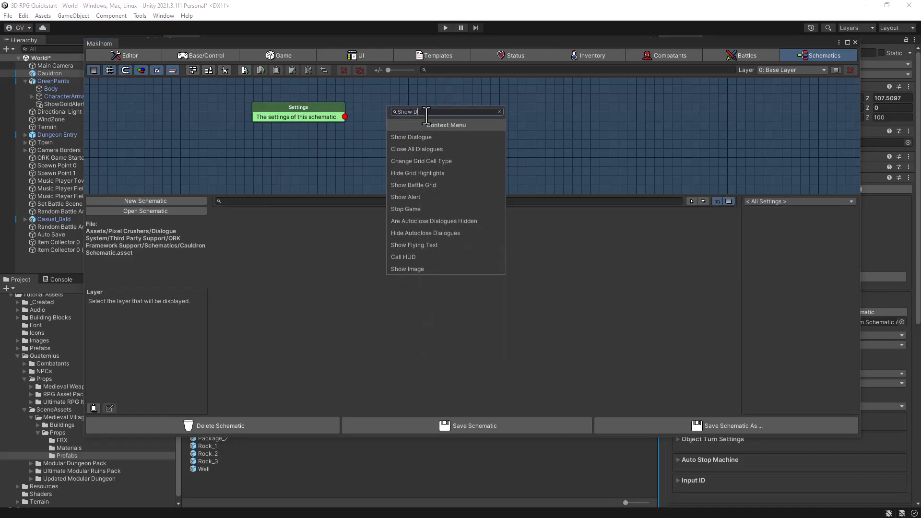
{"action": "type", "text": "i"}
{"action": "left_click", "coordinate": [424, 139]}
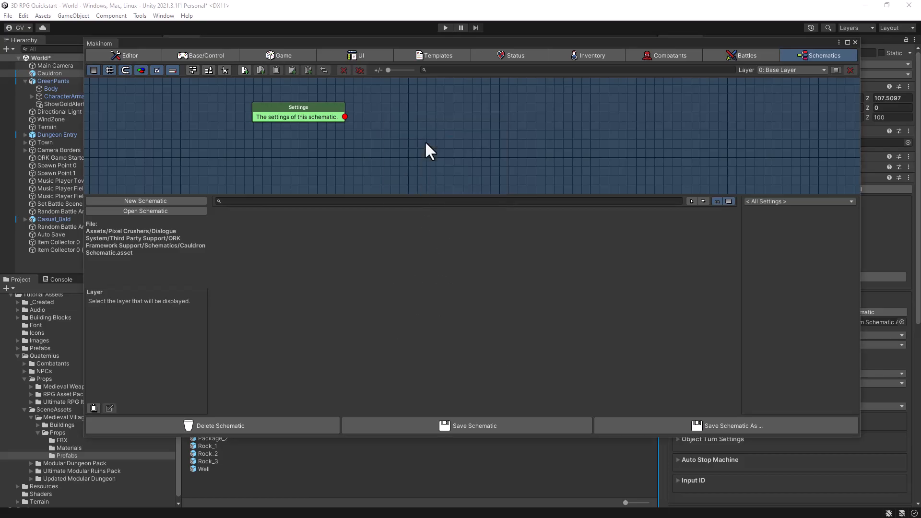
{"action": "left_click_drag", "start_coordinate": [345, 116], "coordinate": [408, 109]}
{"action": "left_click_drag", "start_coordinate": [415, 107], "coordinate": [391, 104]}
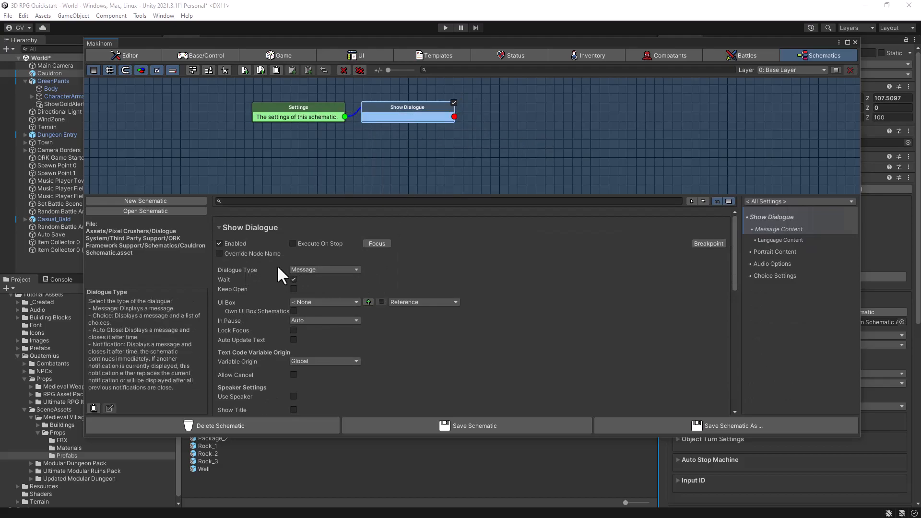
Set the Show Dialogue node's dialogue type to Choice and its UI box to 5: Dialogue.
{"action": "left_click", "coordinate": [327, 270]}
{"action": "left_click", "coordinate": [318, 317]}
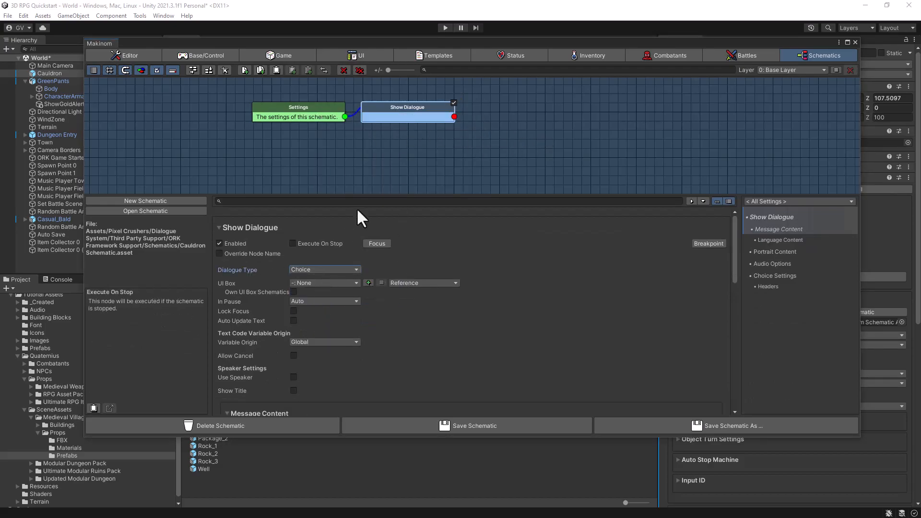
{"action": "scroll", "coordinate": [491, 309], "scroll_direction": "down", "scroll_amount": 3}
{"action": "scroll", "coordinate": [492, 311], "scroll_direction": "up", "scroll_amount": 3}
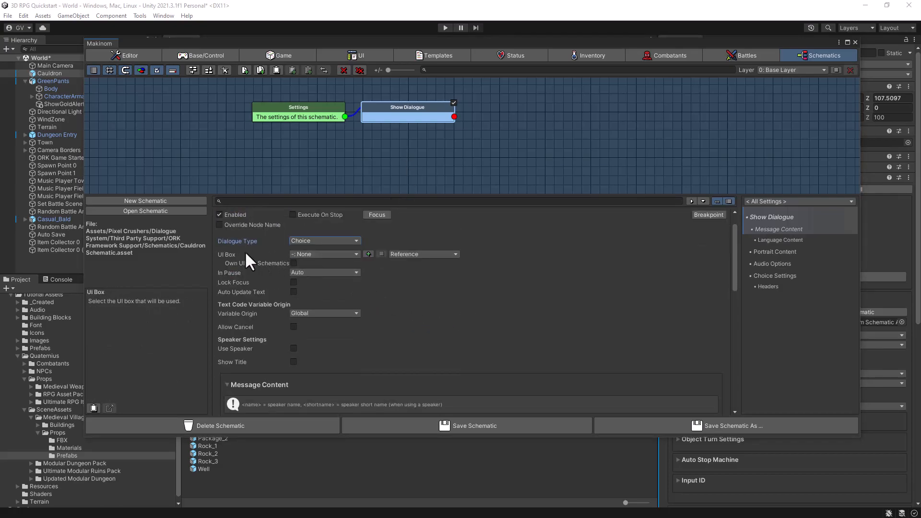
{"action": "left_click", "coordinate": [333, 252]}
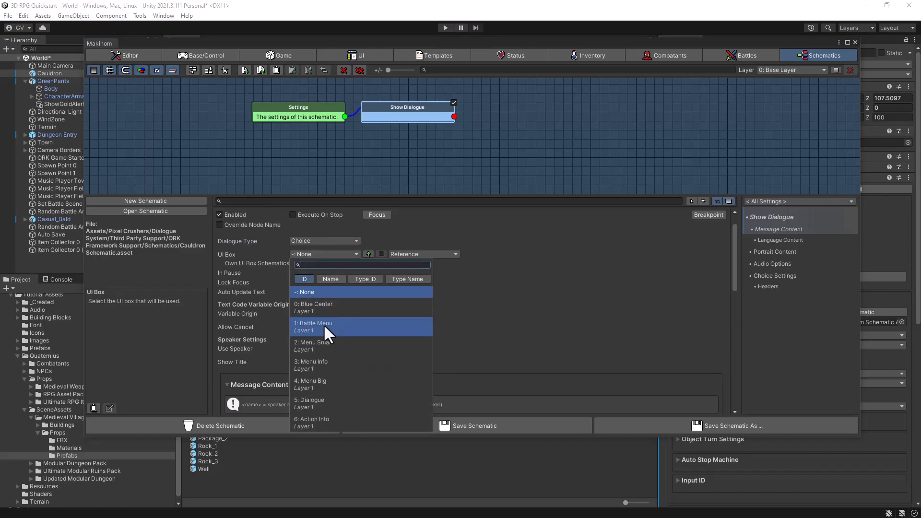
{"action": "left_click", "coordinate": [316, 401]}
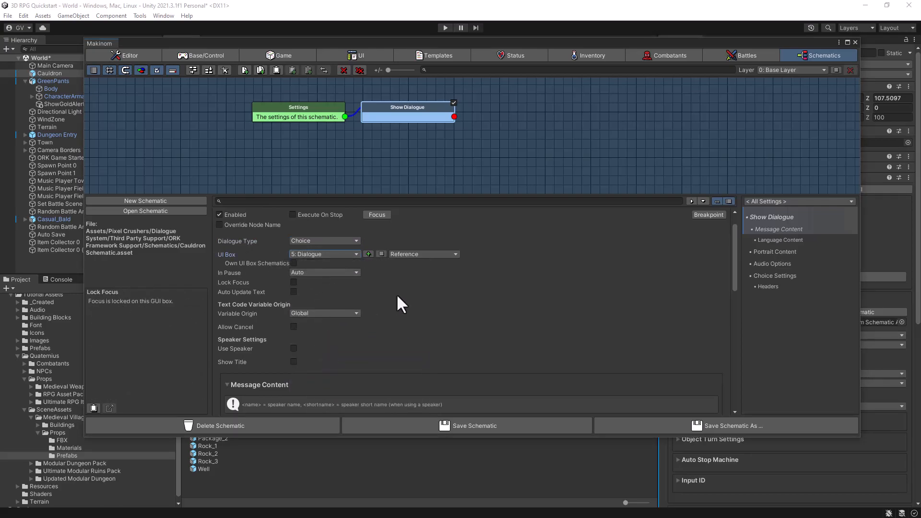
Set the dialogue's message text to "Looks like you can create new potions here".
{"action": "scroll", "coordinate": [395, 294], "scroll_direction": "down", "scroll_amount": 6}
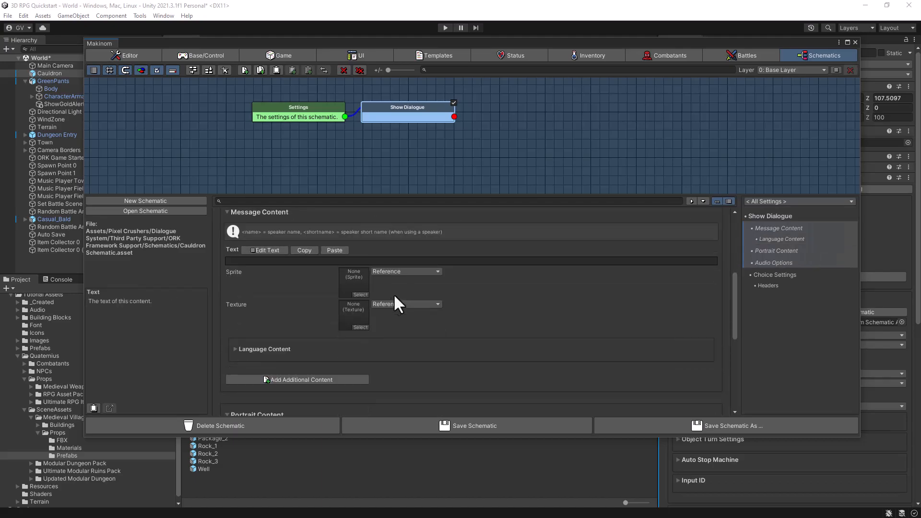
{"action": "left_click", "coordinate": [263, 248]}
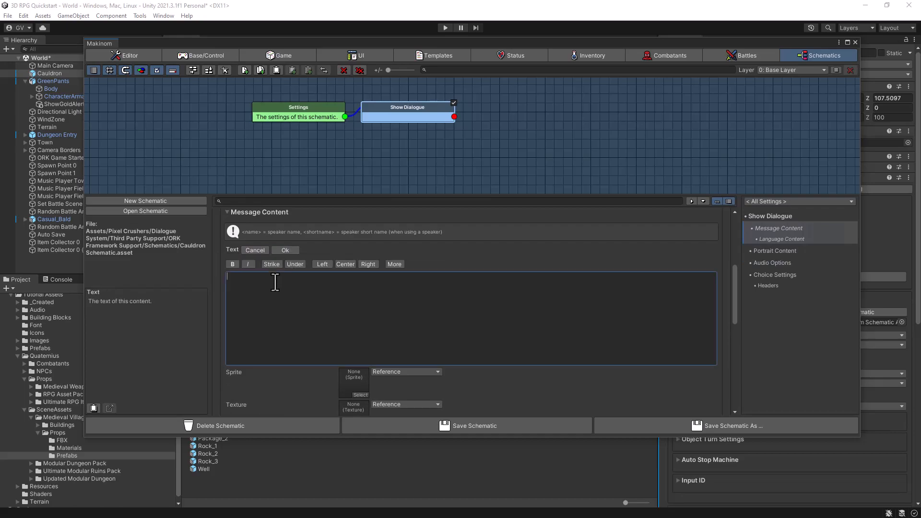
{"action": "type", "text": "Looks li"}
{"action": "type", "text": "ke you can create new potions here"}
{"action": "left_click", "coordinate": [285, 250]}
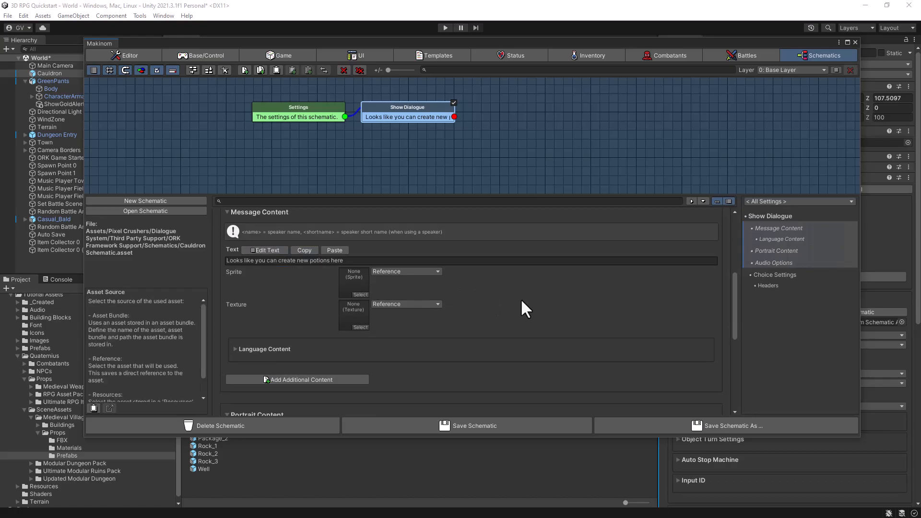
Add two choices to the Show Dialogue node's Choice Settings.
{"action": "scroll", "coordinate": [522, 301], "scroll_direction": "down", "scroll_amount": 10}
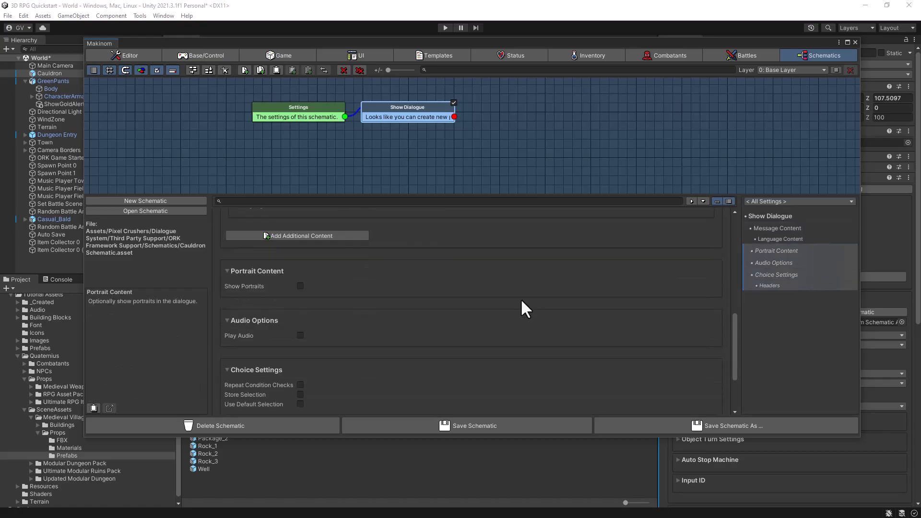
{"action": "scroll", "coordinate": [521, 302], "scroll_direction": "down", "scroll_amount": 1}
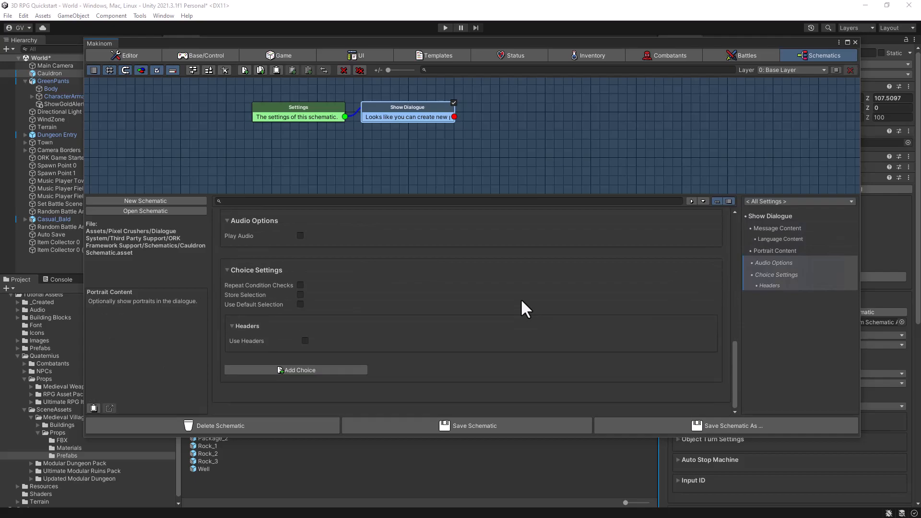
{"action": "left_click", "coordinate": [342, 370]}
{"action": "left_click", "coordinate": [342, 370]}
{"action": "scroll", "coordinate": [454, 312], "scroll_direction": "down", "scroll_amount": 5}
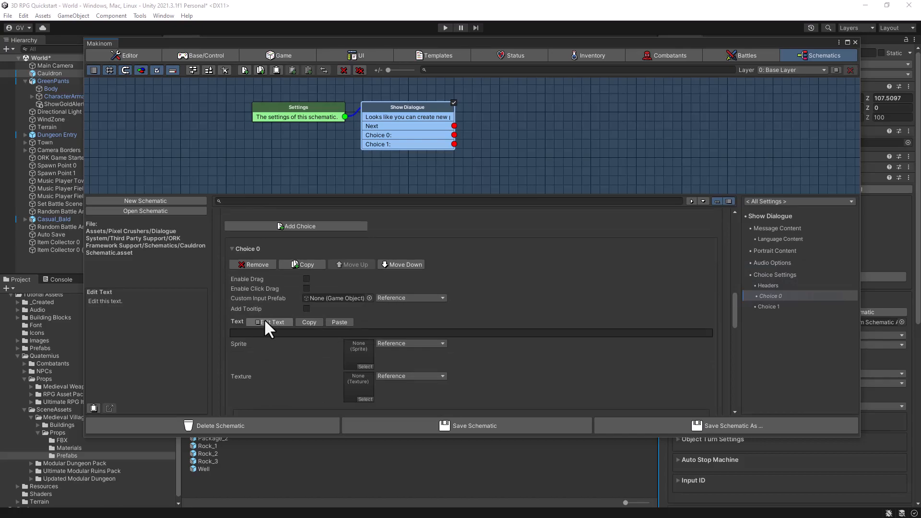
Set the text of Choice 0 to "Create potions".
{"action": "left_click", "coordinate": [265, 321]}
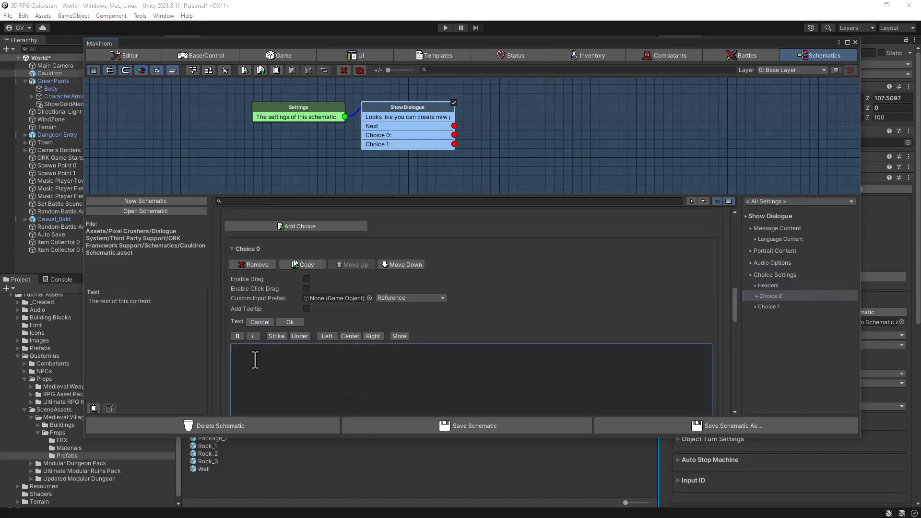
{"action": "type", "text": "Create Potions"}
{"action": "key", "text": "BackSpace"}
{"action": "key", "text": "BackSpace"}
{"action": "key", "text": "BackSpace"}
{"action": "key", "text": "BackSpace"}
{"action": "key", "text": "BackSpace"}
{"action": "key", "text": "BackSpace"}
{"action": "key", "text": "BackSpace"}
{"action": "type", "text": "potions"}
{"action": "left_click", "coordinate": [295, 321]}
Set the text of Choice 1 to "Nah...".
{"action": "scroll", "coordinate": [326, 345], "scroll_direction": "down", "scroll_amount": 10}
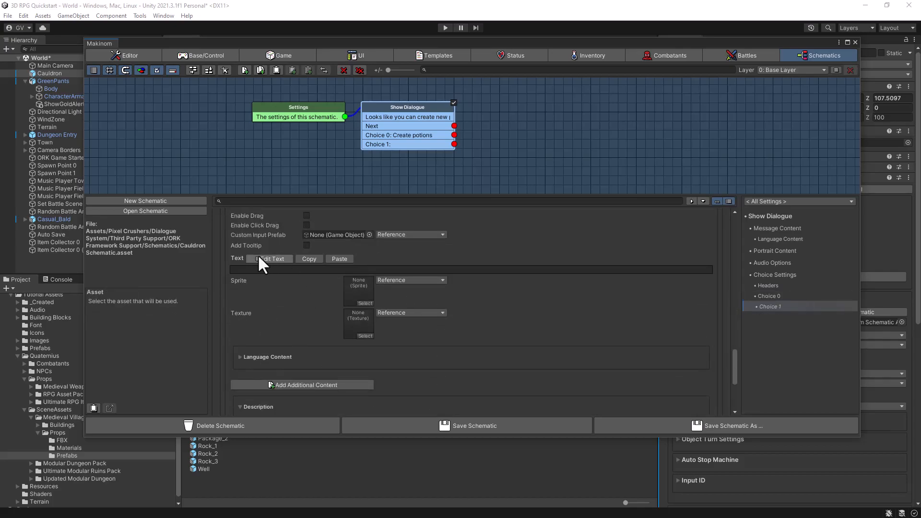
{"action": "left_click", "coordinate": [257, 261]}
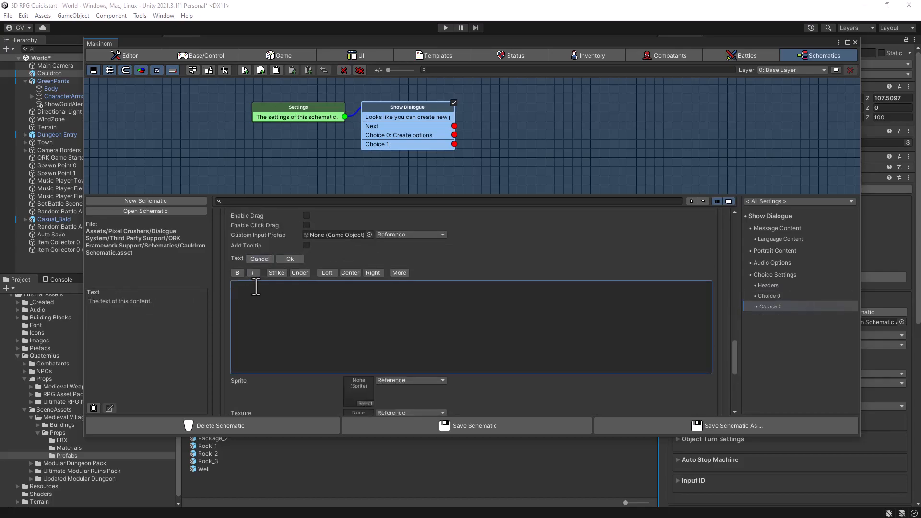
{"action": "type", "text": "Nah..."}
{"action": "left_click", "coordinate": [290, 259]}
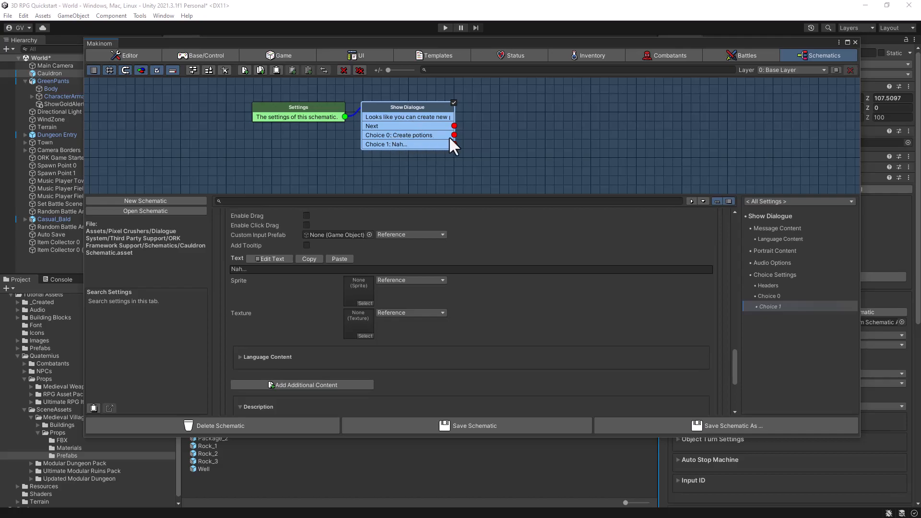
Add a Call Menu Screen node and connect the "Create potions" choice to it.
{"action": "right_click", "coordinate": [506, 110]}
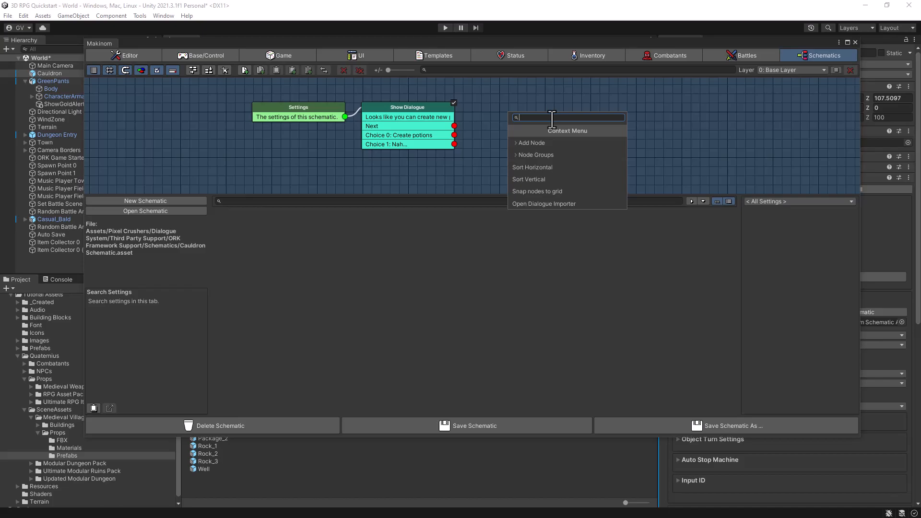
{"action": "type", "text": "Call"}
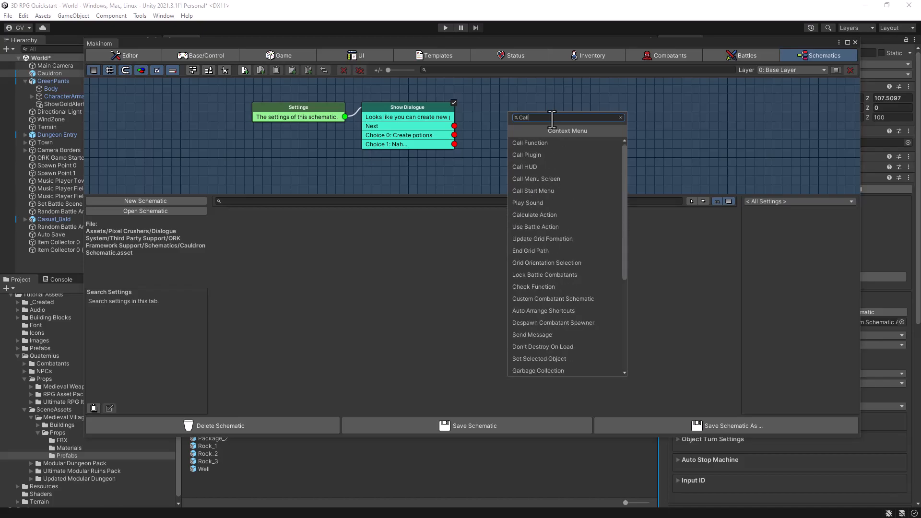
{"action": "left_click", "coordinate": [539, 182]}
{"action": "left_click_drag", "start_coordinate": [454, 135], "coordinate": [509, 119]}
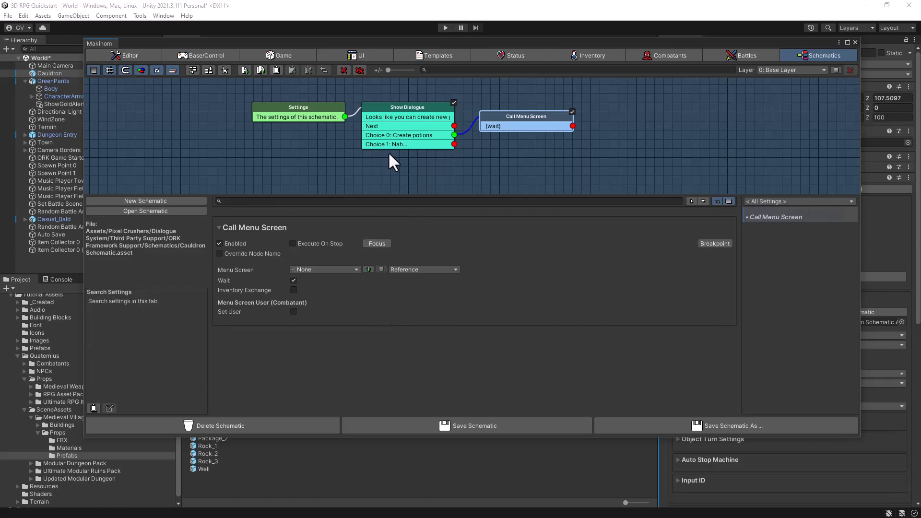
Set the Call Menu Screen node to the Inventory menu screen, save the Cauldron schematic and close the schematic editor.
{"action": "left_click", "coordinate": [337, 268]}
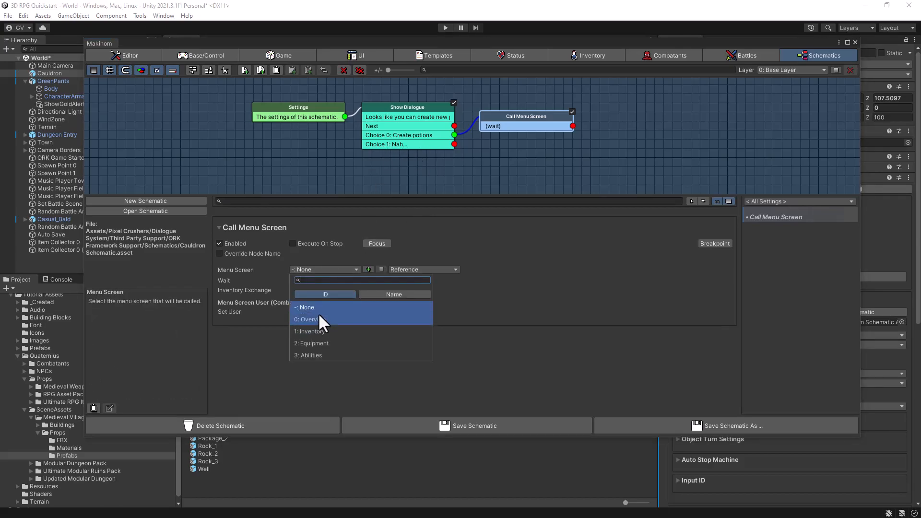
{"action": "left_click", "coordinate": [310, 331]}
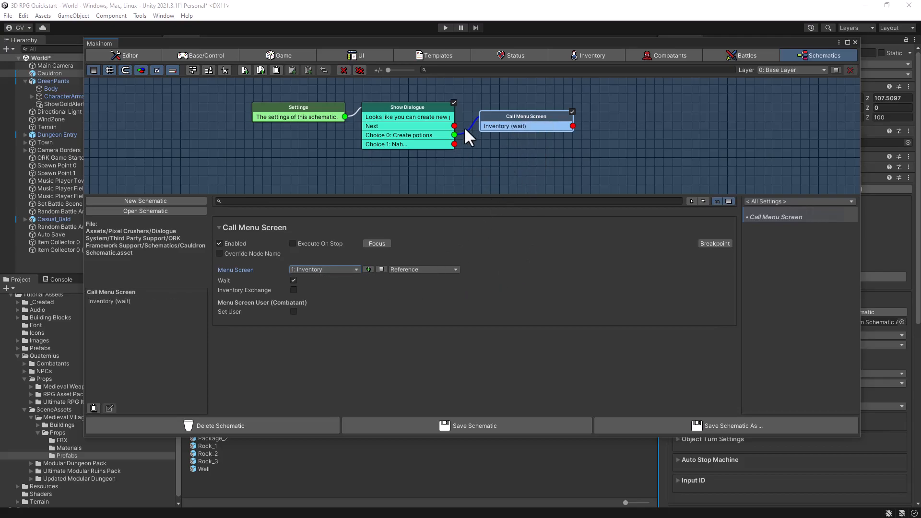
{"action": "left_click", "coordinate": [461, 425]}
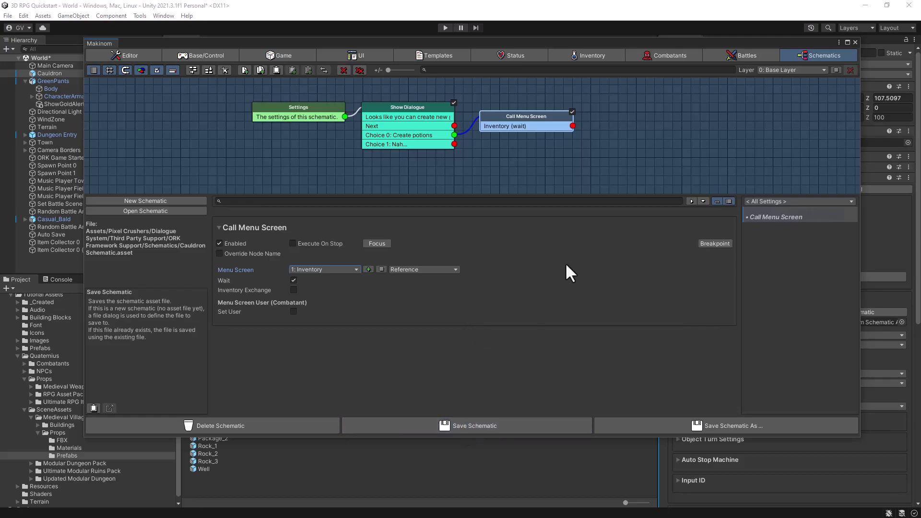
{"action": "left_click", "coordinate": [855, 42]}
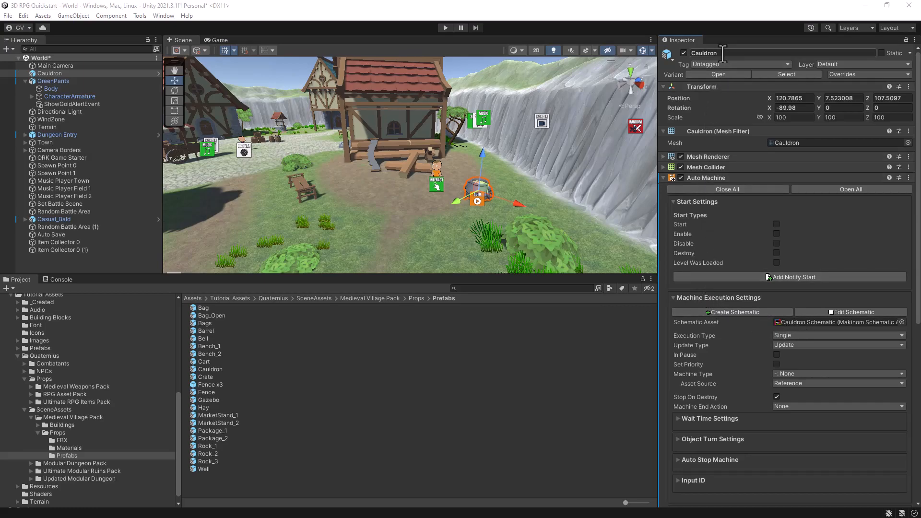
Save the World scene and open the Start Menu scene from the Scenes folder.
{"action": "left_click", "coordinate": [71, 73]}
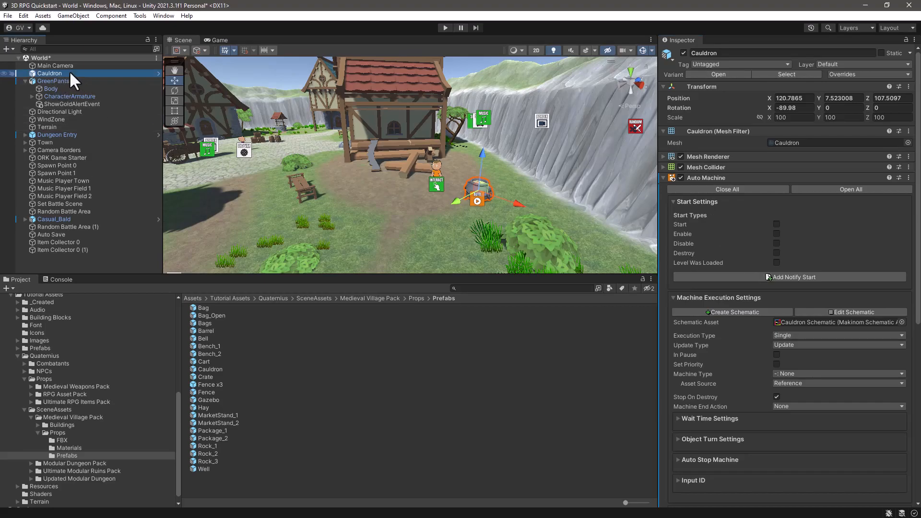
{"action": "key", "text": "ctrl+s"}
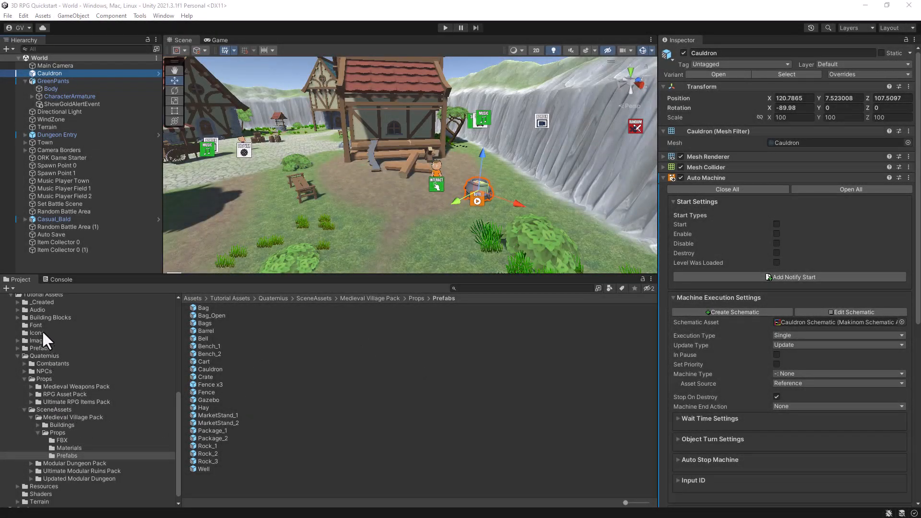
{"action": "scroll", "coordinate": [55, 462], "scroll_direction": "down", "scroll_amount": 1}
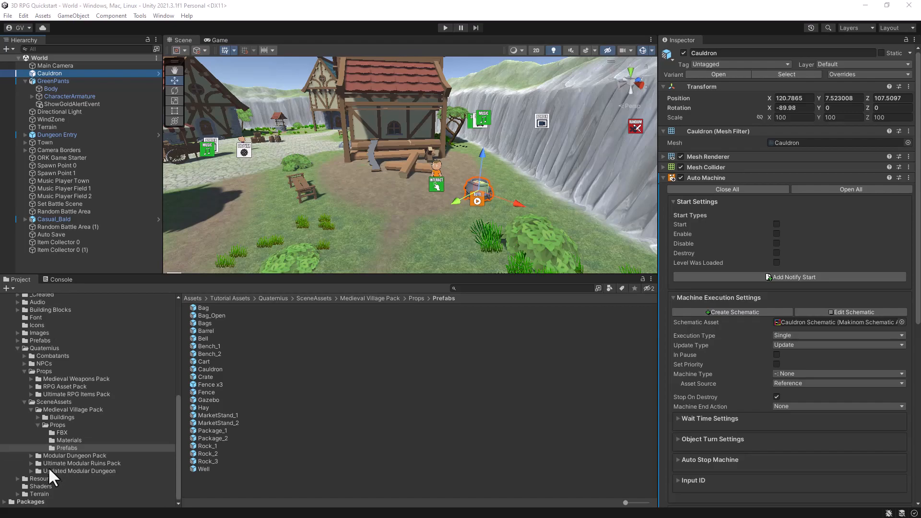
{"action": "scroll", "coordinate": [33, 324], "scroll_direction": "up", "scroll_amount": 5}
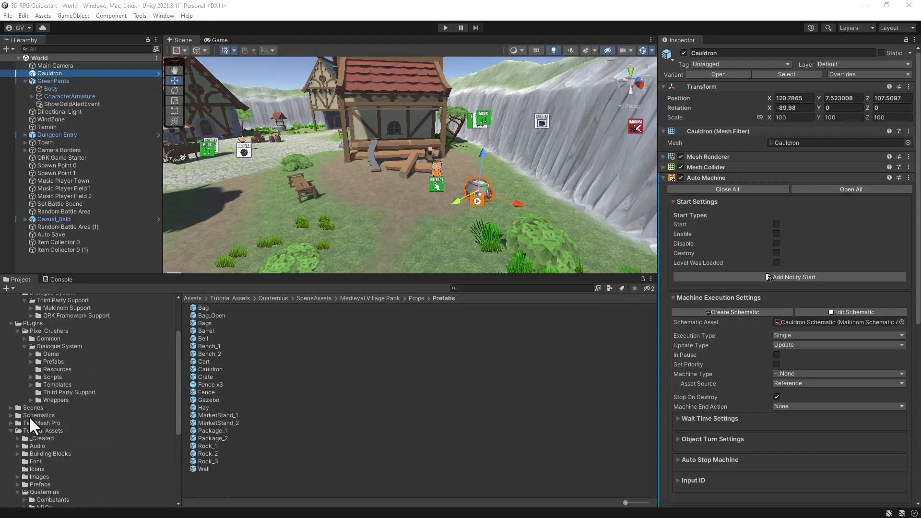
{"action": "left_click", "coordinate": [40, 407]}
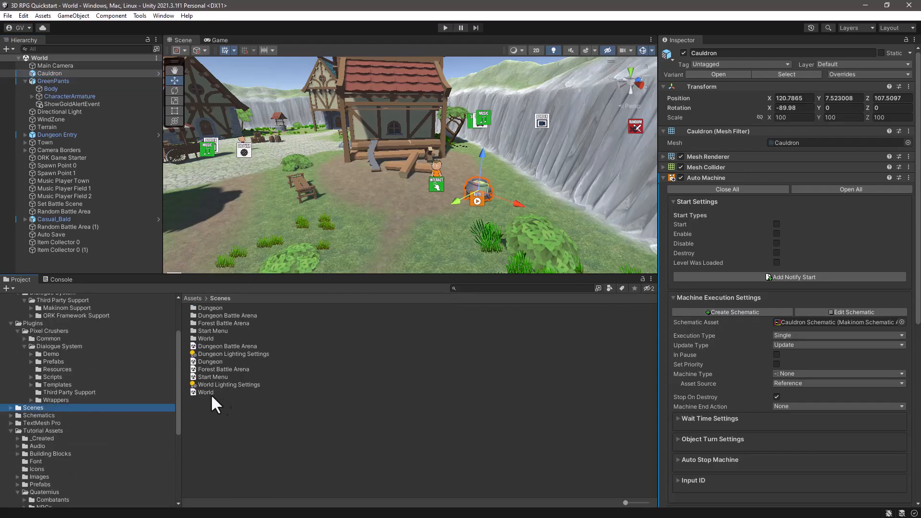
{"action": "double_click", "coordinate": [211, 377]}
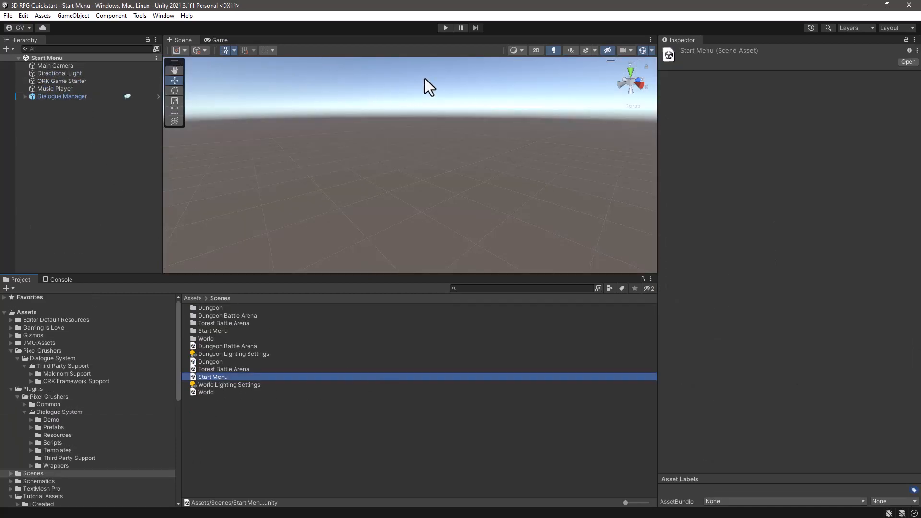
Play-test a new game and inspect GreenPants's Animation component at runtime, ending with play mode stopped.
{"action": "left_click", "coordinate": [445, 27]}
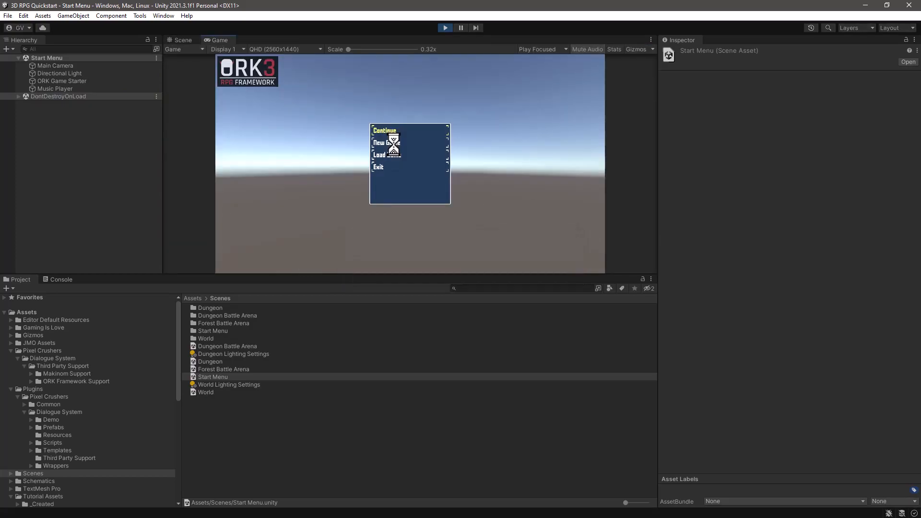
{"action": "left_click", "coordinate": [385, 143]}
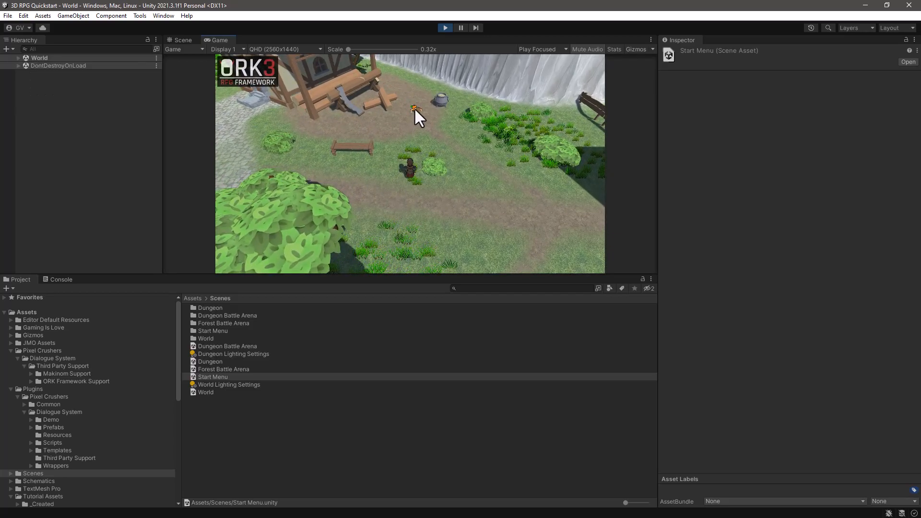
{"action": "left_click", "coordinate": [18, 57]}
{"action": "left_click", "coordinate": [48, 81]}
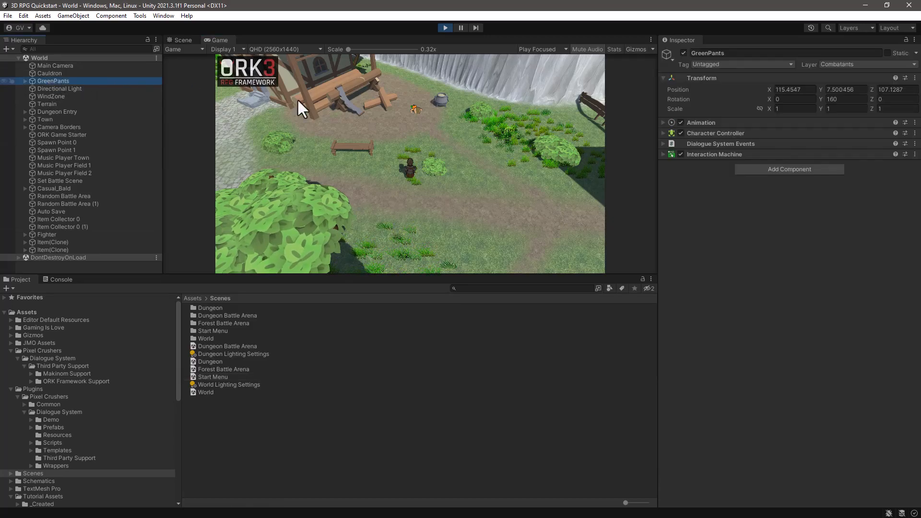
{"action": "left_click", "coordinate": [663, 122]}
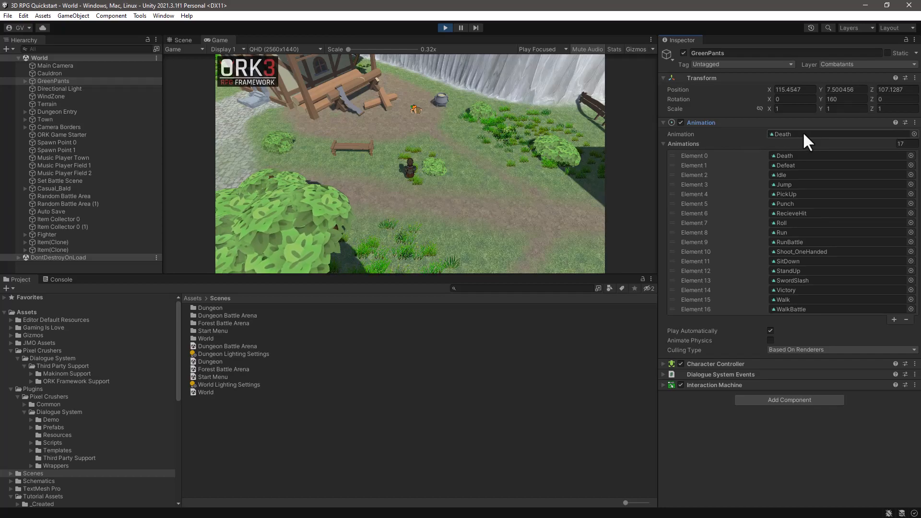
{"action": "left_click", "coordinate": [446, 28]}
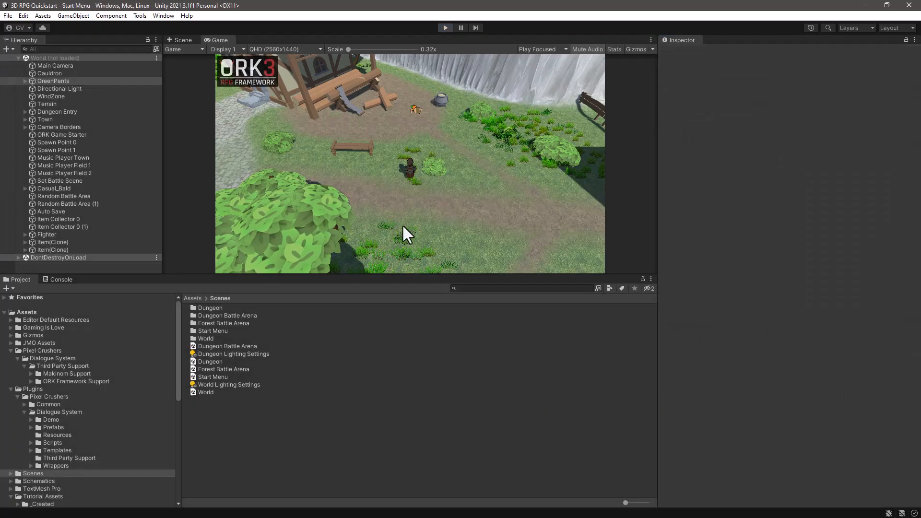
In the World scene, set GreenPants's default animation clip to Casual2_Male's Idle and save the scene.
{"action": "double_click", "coordinate": [201, 392]}
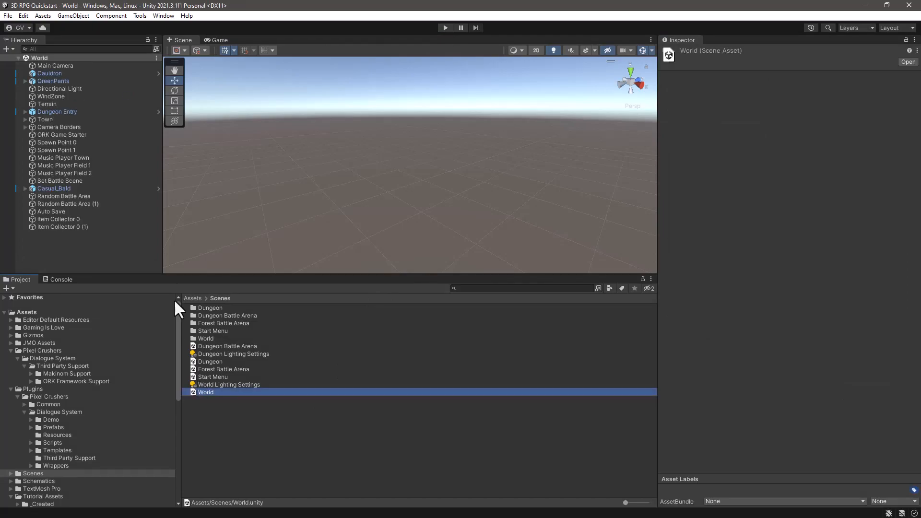
{"action": "left_click", "coordinate": [66, 80]}
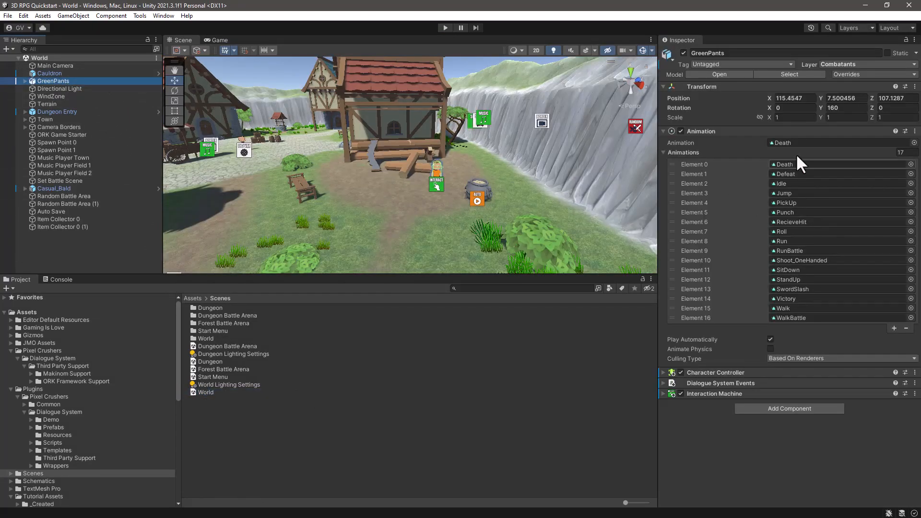
{"action": "left_click", "coordinate": [811, 143]}
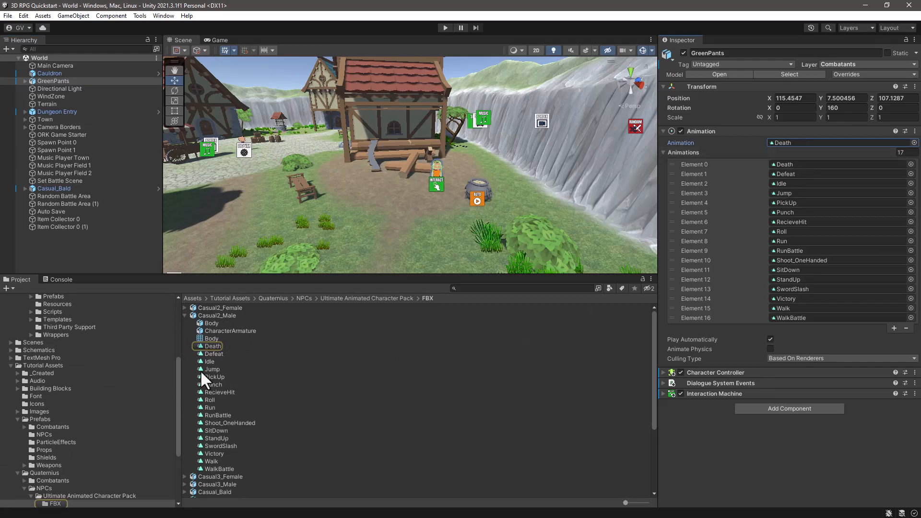
{"action": "left_click_drag", "start_coordinate": [207, 361], "coordinate": [804, 143]}
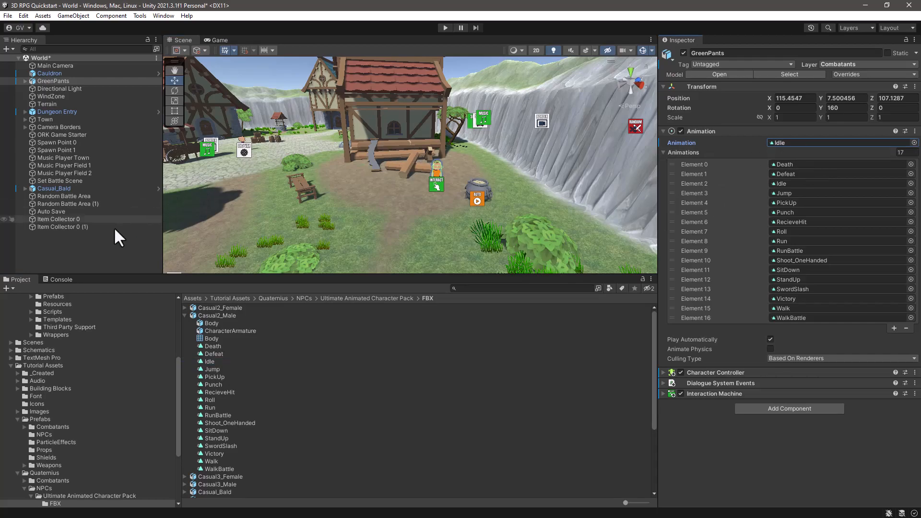
{"action": "key", "text": "ctrl+s"}
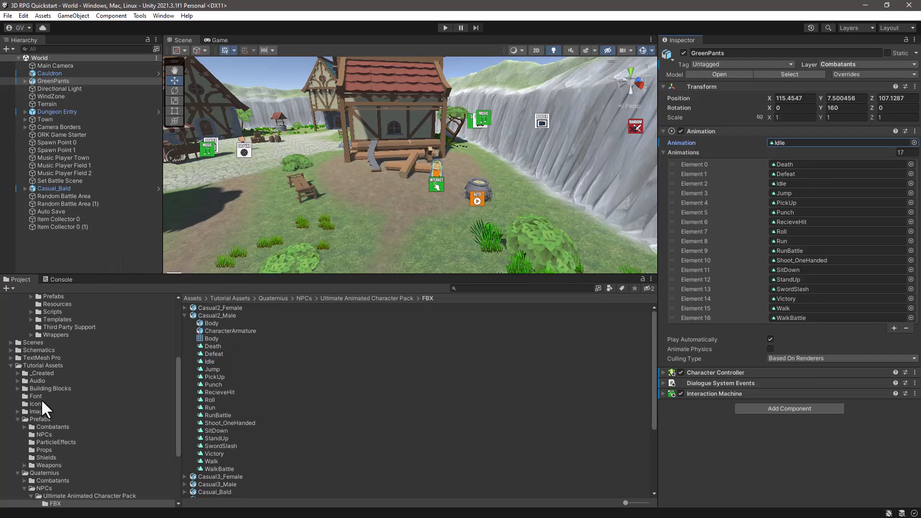
Open the Start Menu scene and start a new game in play mode.
{"action": "left_click", "coordinate": [37, 341]}
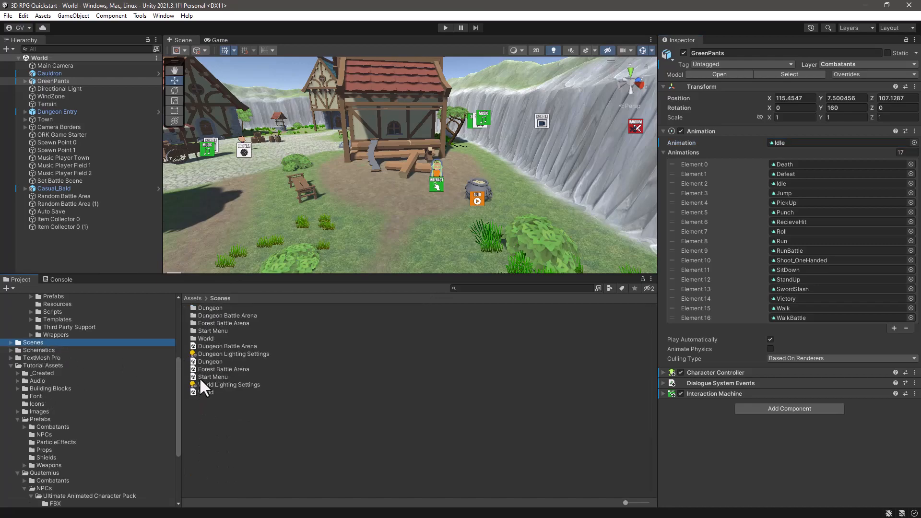
{"action": "double_click", "coordinate": [201, 376]}
{"action": "left_click", "coordinate": [445, 28]}
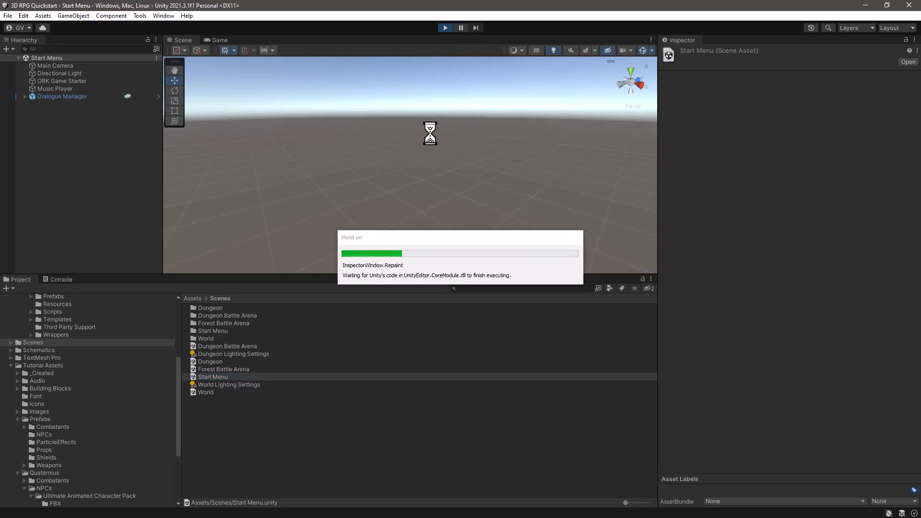
{"action": "left_click", "coordinate": [399, 142]}
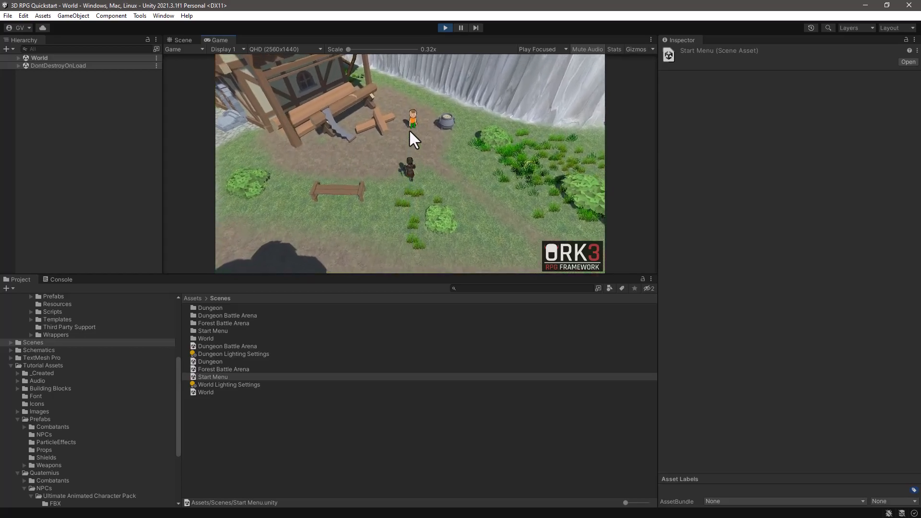
Test the GreenPants conversation by declining the gold with "No Thanks." and ending with "Thanks. Bye.".
{"action": "left_click", "coordinate": [408, 129]}
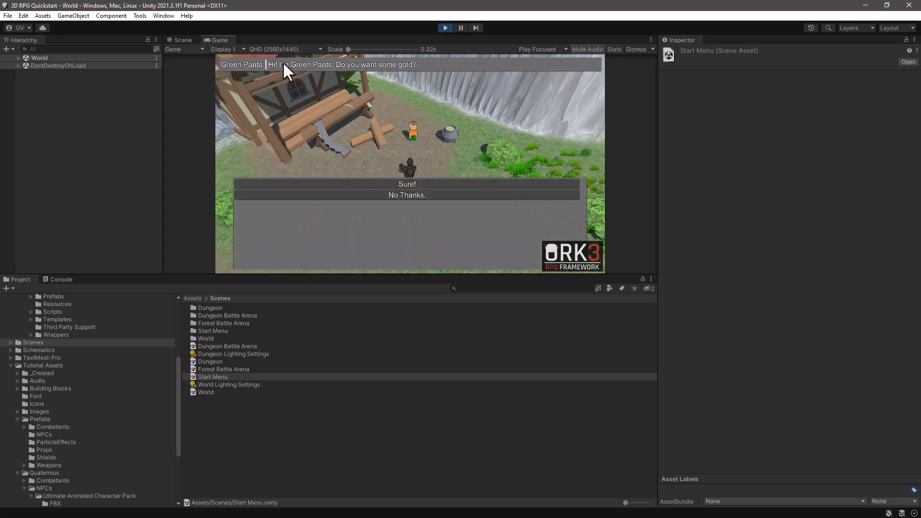
{"action": "left_click", "coordinate": [405, 194]}
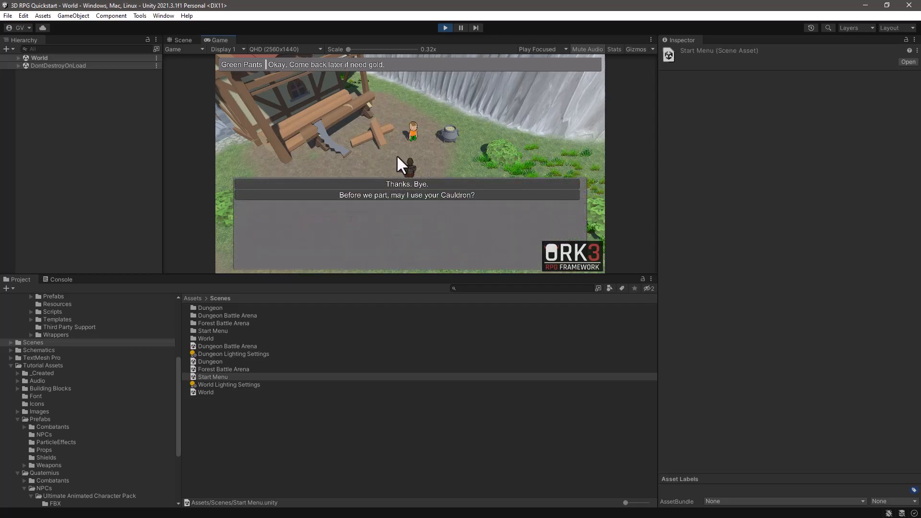
{"action": "left_click", "coordinate": [411, 185]}
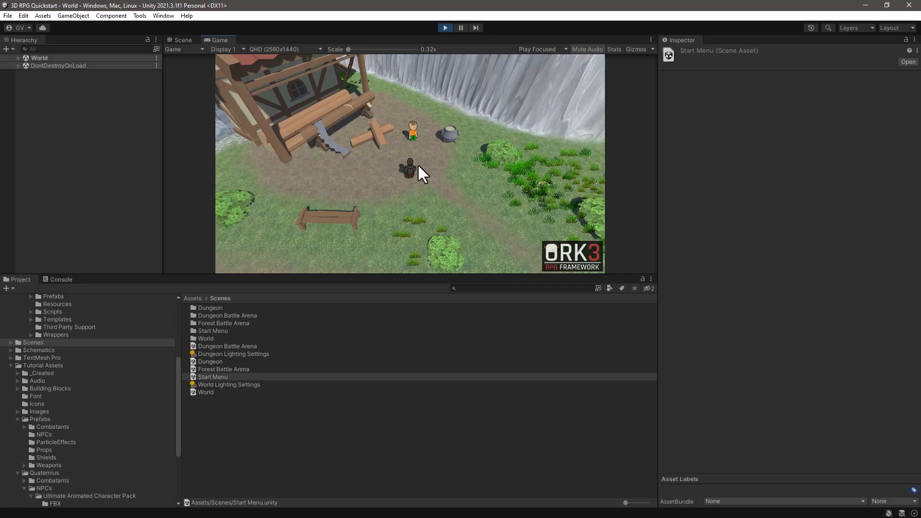
Check the player's gold under Valueables in the in-game inventory with the Game view enlarged, and return to the game.
{"action": "key", "text": "Escape"}
{"action": "left_click", "coordinate": [387, 141]}
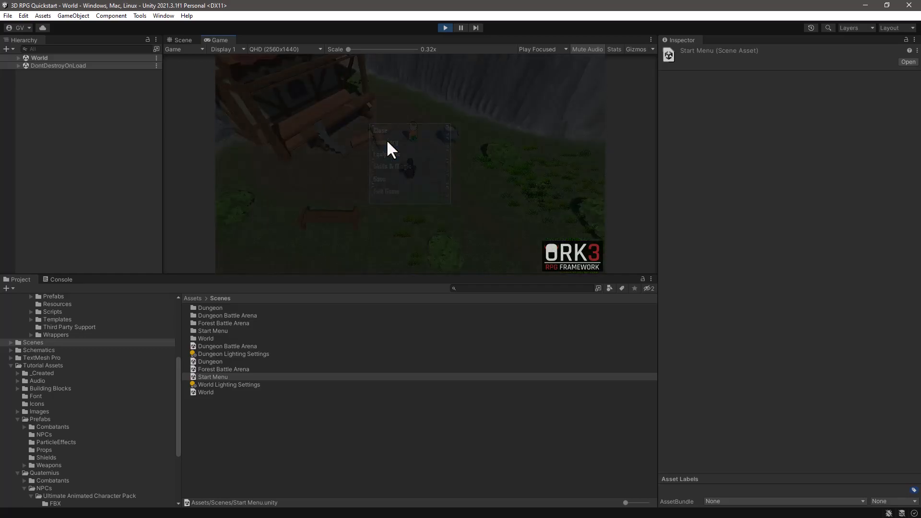
{"action": "left_click", "coordinate": [271, 101]}
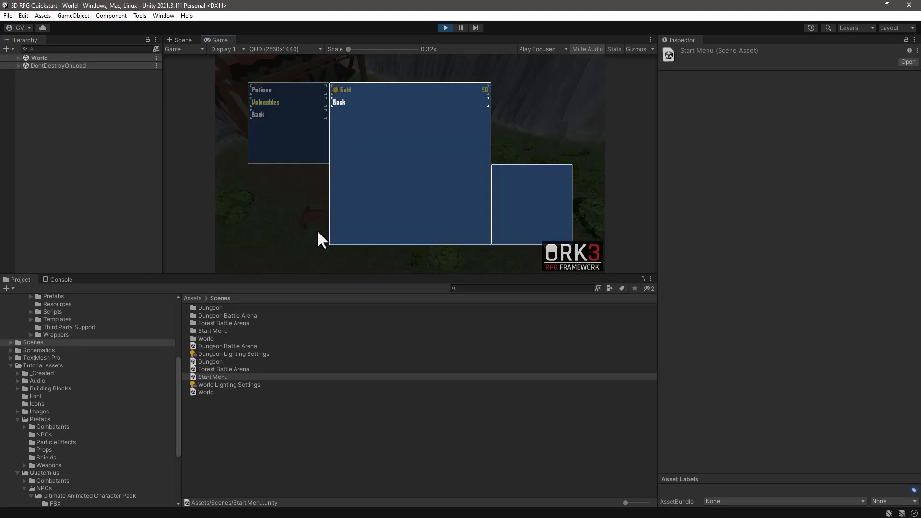
{"action": "left_click_drag", "start_coordinate": [411, 275], "coordinate": [419, 427]}
{"action": "left_click_drag", "start_coordinate": [654, 315], "coordinate": [802, 312]}
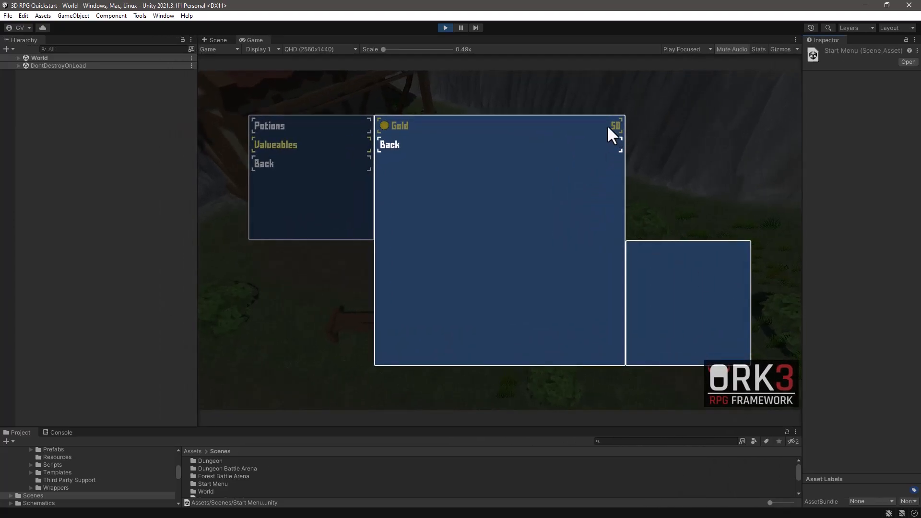
{"action": "left_click", "coordinate": [379, 143]}
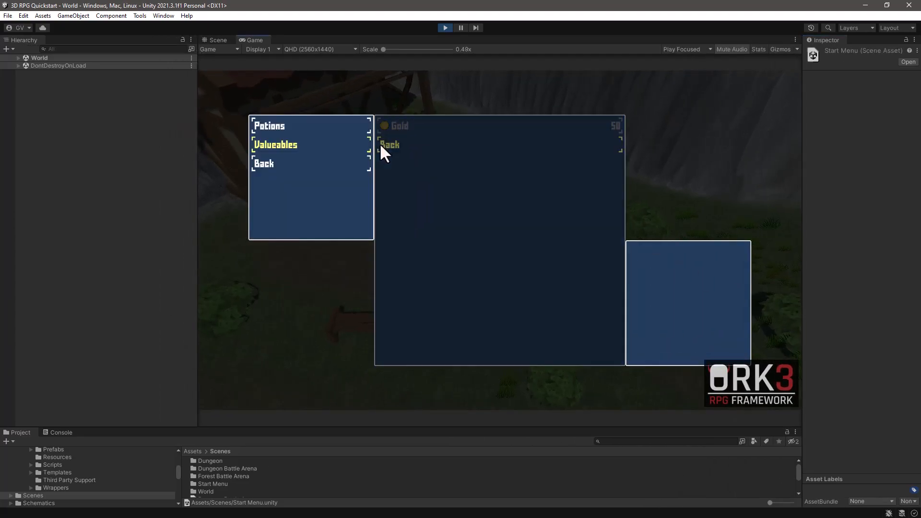
{"action": "left_click", "coordinate": [263, 164]}
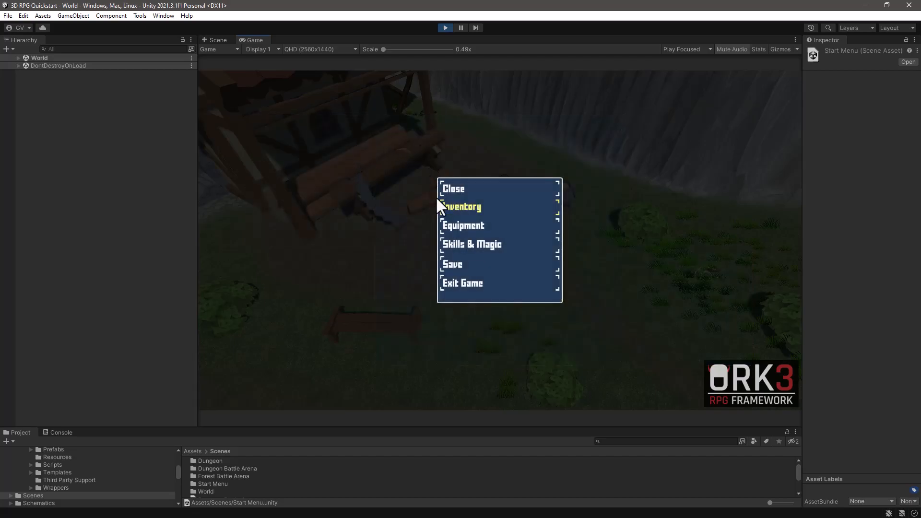
{"action": "left_click", "coordinate": [449, 189]}
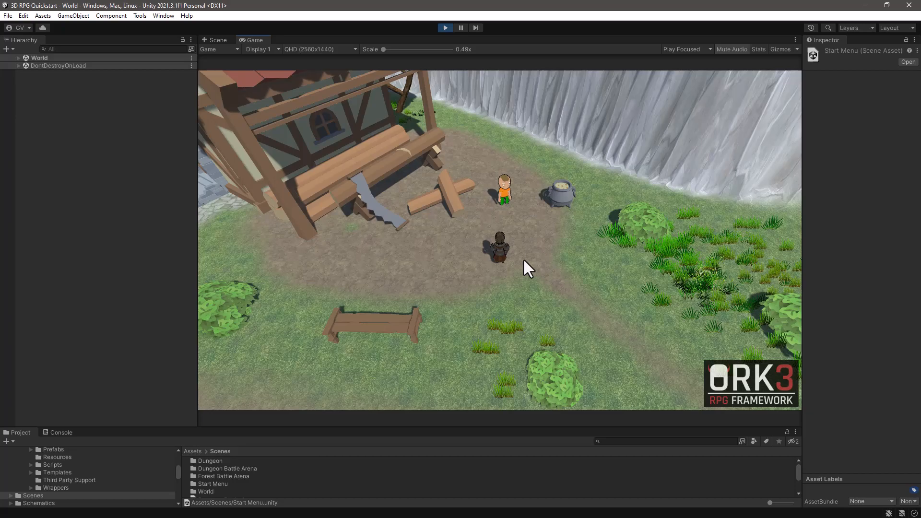
Test the GreenPants conversation by accepting the gold with "Sure!" and ending with "Thanks. Bye.".
{"action": "left_click", "coordinate": [503, 192]}
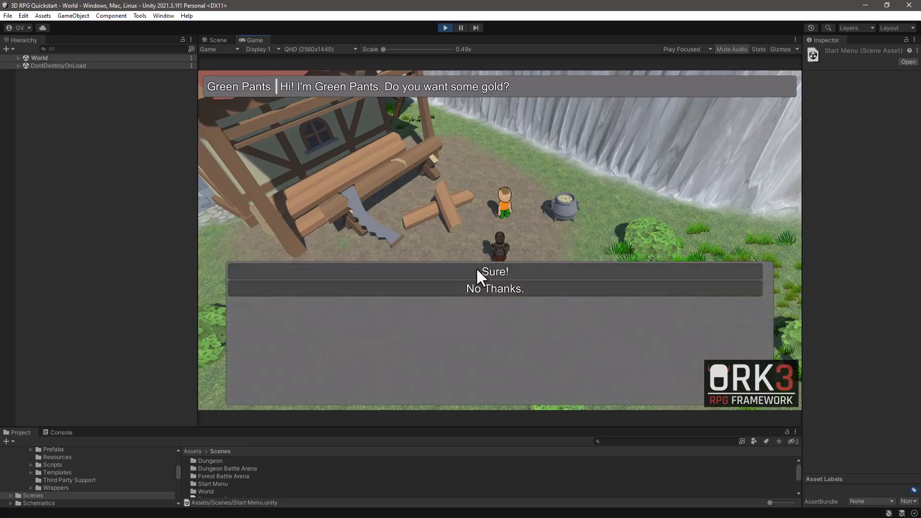
{"action": "left_click", "coordinate": [475, 272]}
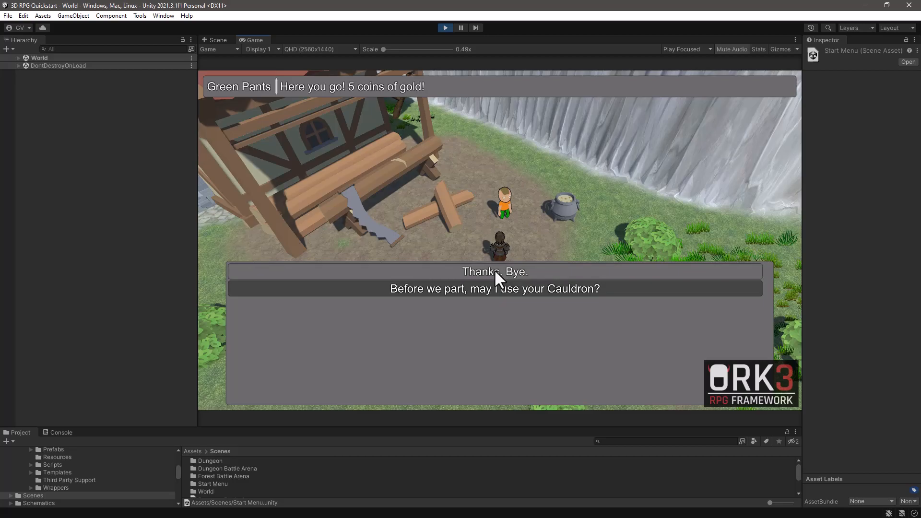
{"action": "left_click", "coordinate": [494, 271]}
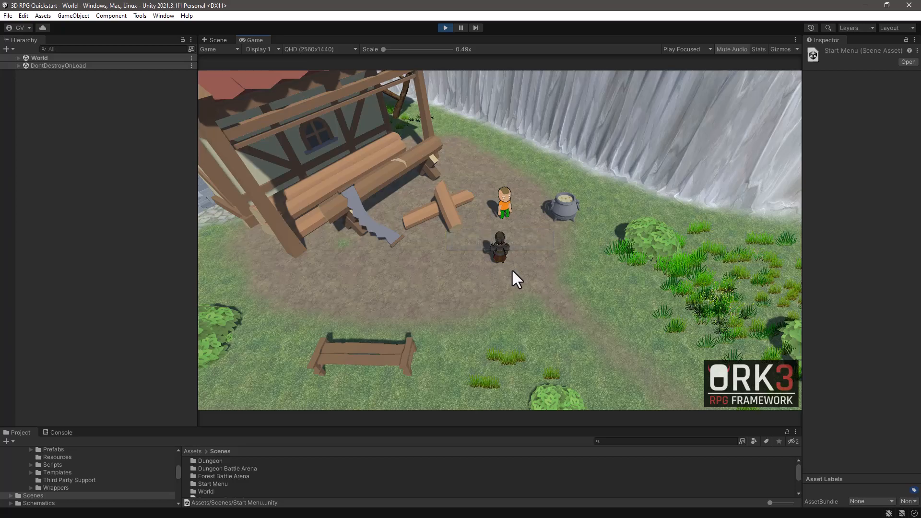
Check the player's gold under Valueables in the in-game inventory, and close the menu to return to the game.
{"action": "key", "text": "Escape"}
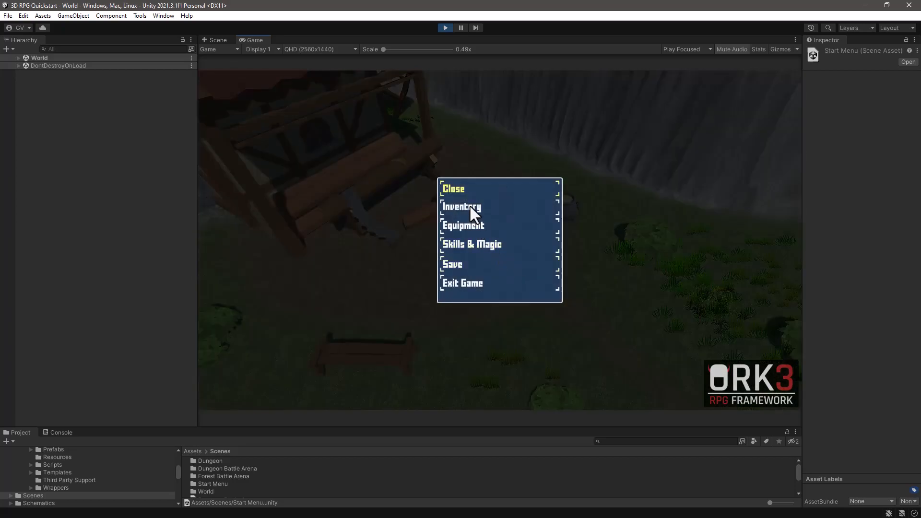
{"action": "left_click", "coordinate": [471, 209]}
{"action": "left_click", "coordinate": [288, 145]}
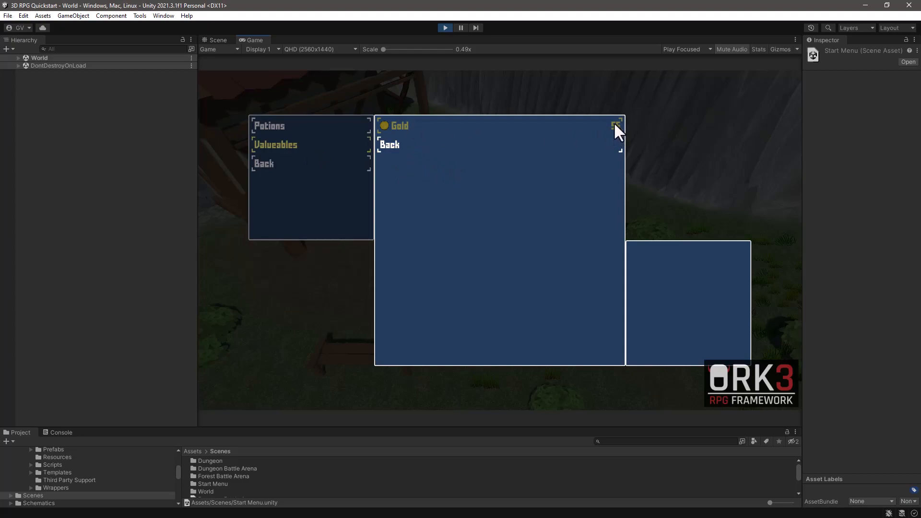
{"action": "left_click", "coordinate": [390, 144]}
{"action": "left_click", "coordinate": [265, 163]}
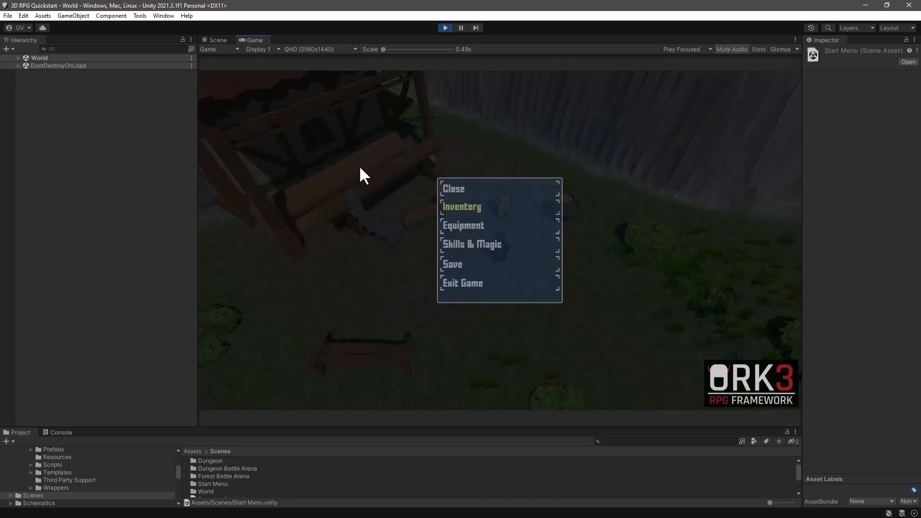
{"action": "left_click", "coordinate": [457, 188]}
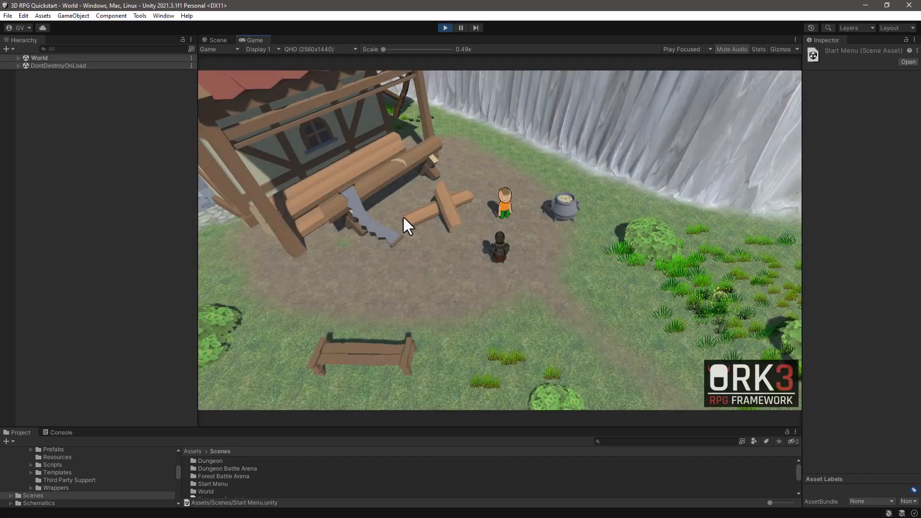
Test the GreenPants conversation with "Sure!" and "Before we part, may I use your Cauldron?", choosing "Create potions" at the cauldron prompt.
{"action": "left_click", "coordinate": [504, 205]}
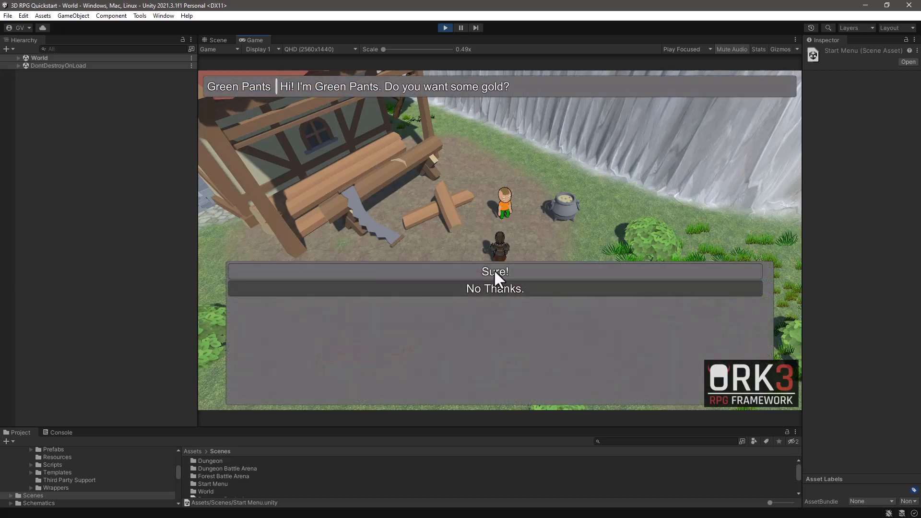
{"action": "left_click", "coordinate": [495, 271]}
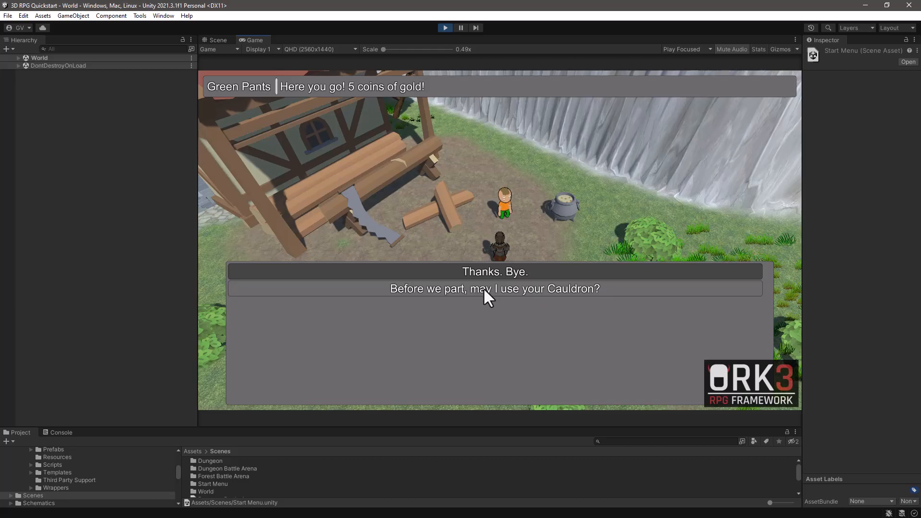
{"action": "left_click", "coordinate": [541, 293]}
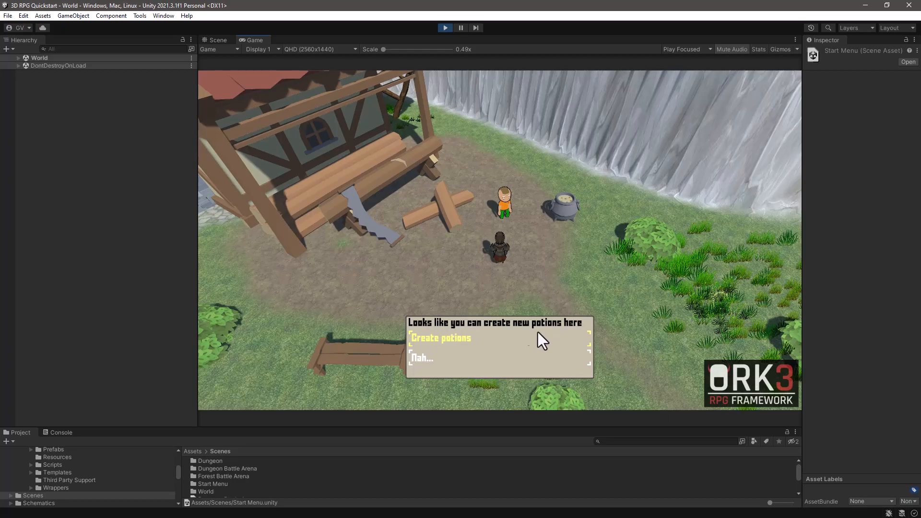
{"action": "left_click", "coordinate": [433, 339]}
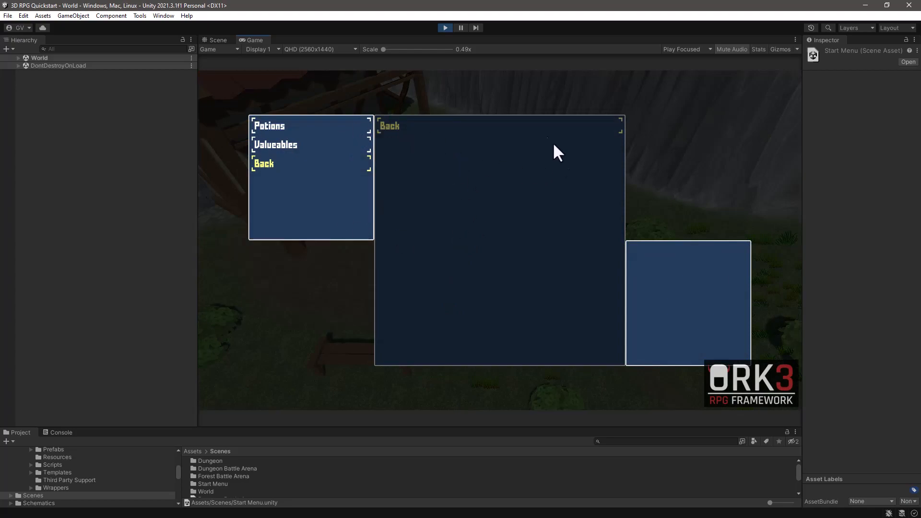
Check the Valueables and Potions categories in the Inventory screen called by the cauldron, and back out of it.
{"action": "left_click", "coordinate": [284, 144]}
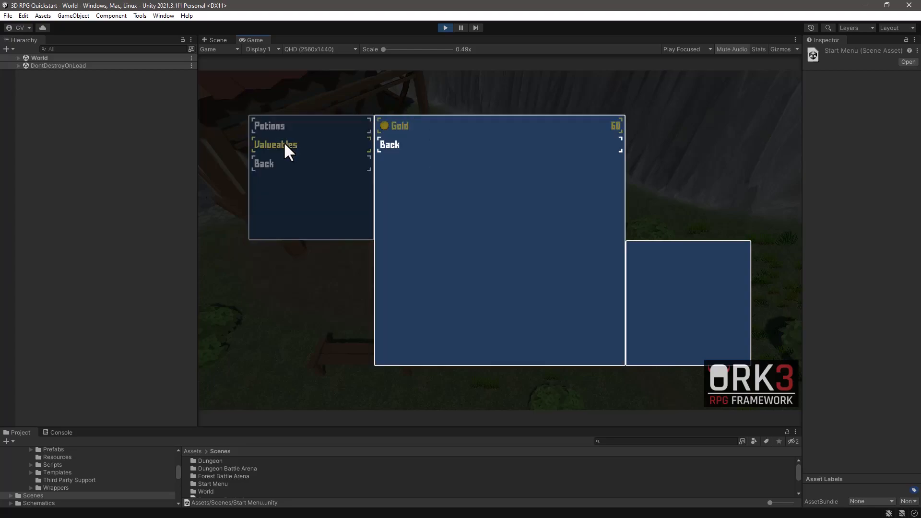
{"action": "left_click", "coordinate": [279, 146]}
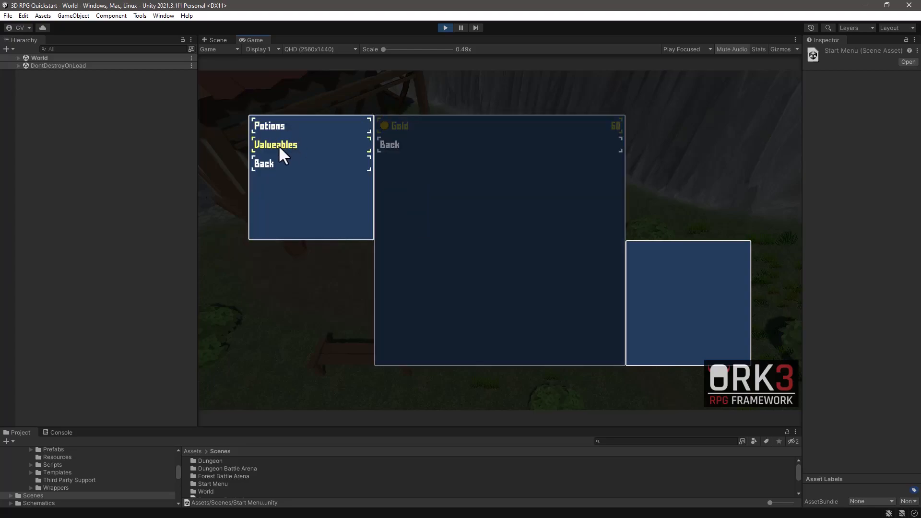
{"action": "left_click", "coordinate": [279, 143]}
{"action": "left_click", "coordinate": [274, 124]}
{"action": "left_click", "coordinate": [273, 146]}
{"action": "left_click", "coordinate": [273, 126]}
{"action": "left_click", "coordinate": [276, 142]}
{"action": "left_click", "coordinate": [379, 146]}
{"action": "left_click", "coordinate": [259, 164]}
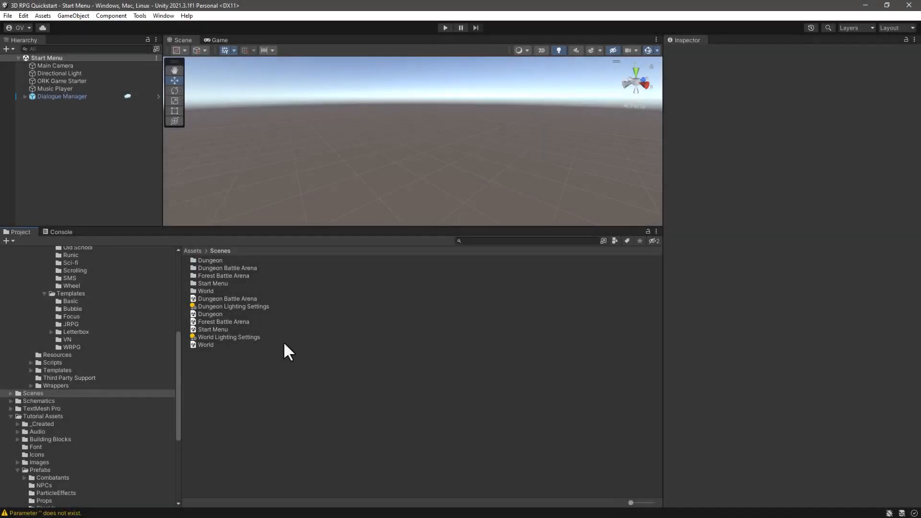
Examine the layout of the Basic Standard Dialogue UI prefab assigned to the Dialogue Manager in an enlarged Scene view, and return to the scene.
{"action": "left_click", "coordinate": [74, 98]}
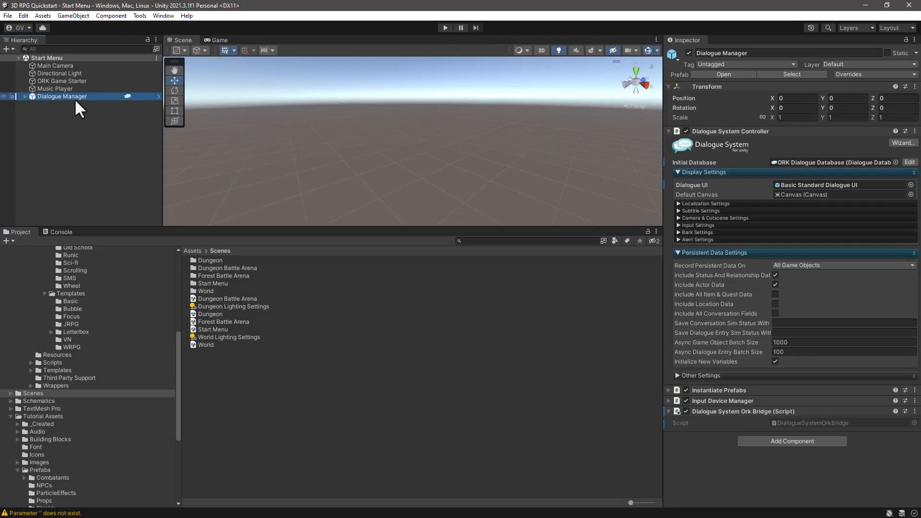
{"action": "left_click", "coordinate": [795, 183]}
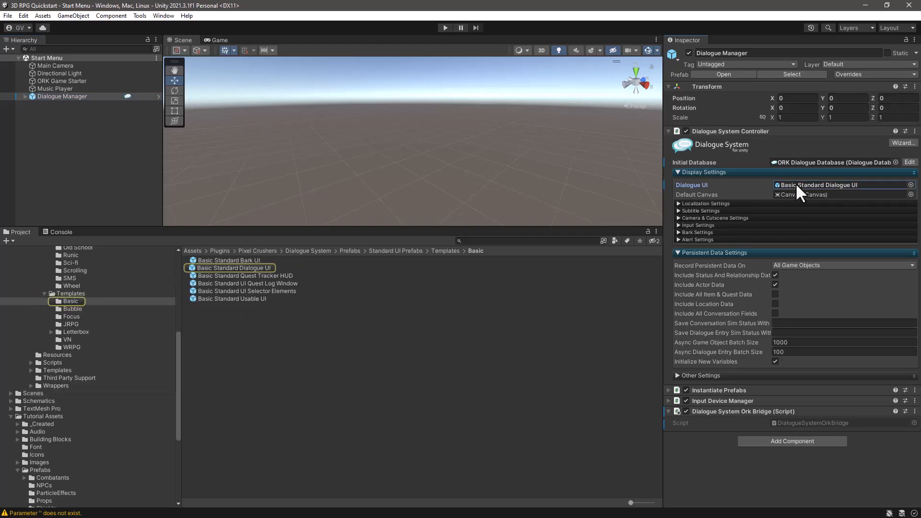
{"action": "double_click", "coordinate": [192, 267]}
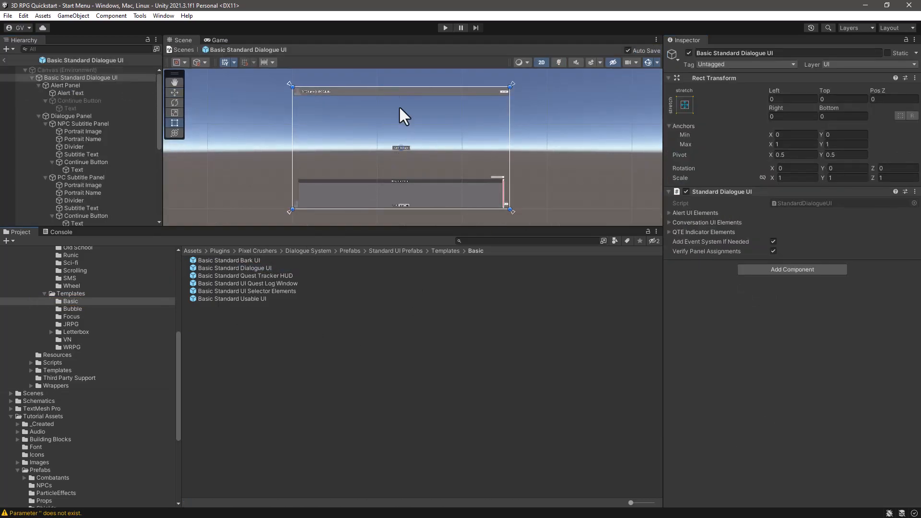
{"action": "left_click_drag", "start_coordinate": [496, 229], "coordinate": [479, 383]}
{"action": "left_click_drag", "start_coordinate": [662, 335], "coordinate": [796, 335]}
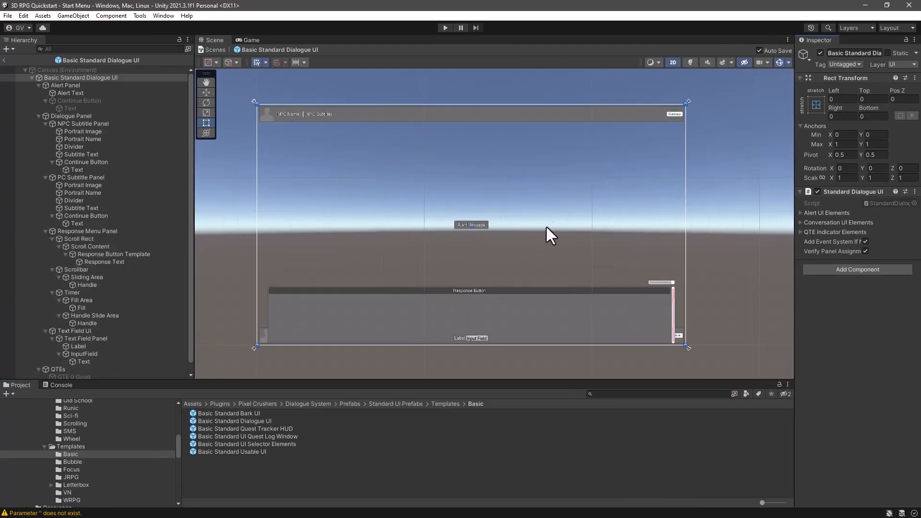
{"action": "scroll", "coordinate": [330, 144], "scroll_direction": "up", "scroll_amount": 2}
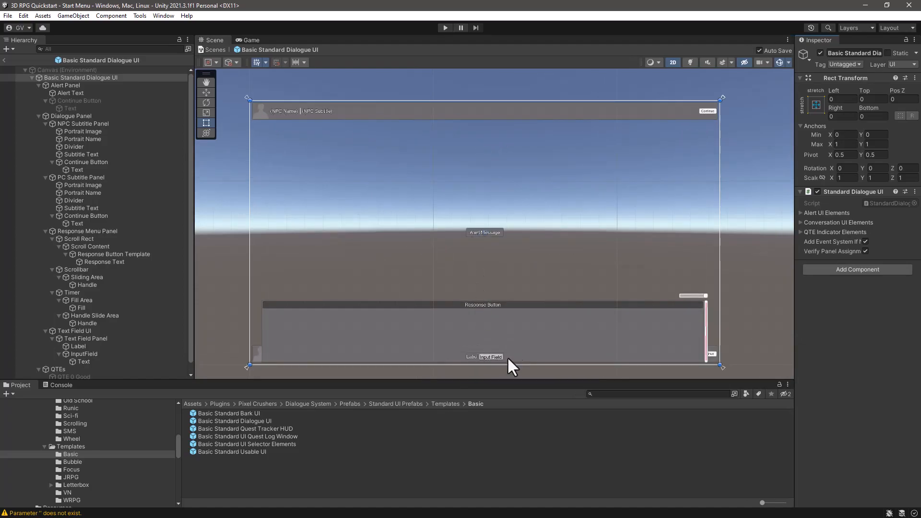
{"action": "left_click_drag", "start_coordinate": [593, 382], "coordinate": [595, 262]}
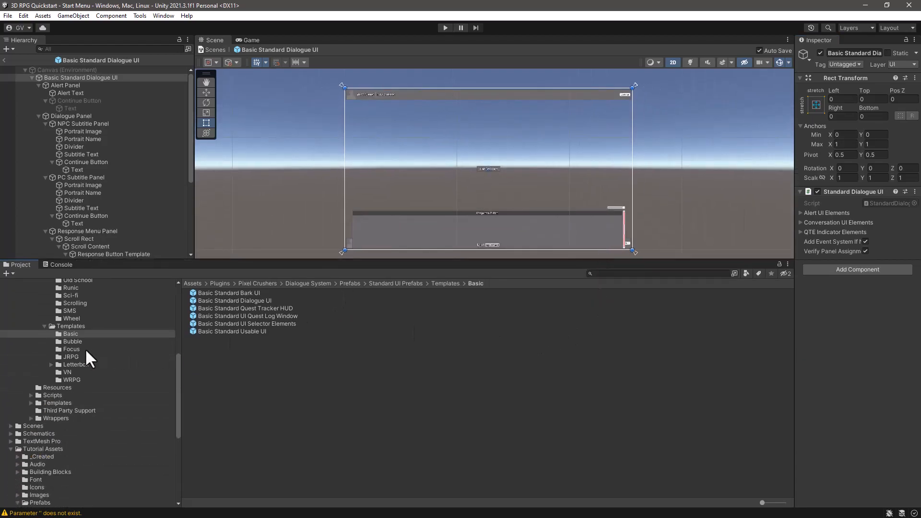
{"action": "scroll", "coordinate": [86, 383], "scroll_direction": "up", "scroll_amount": 4}
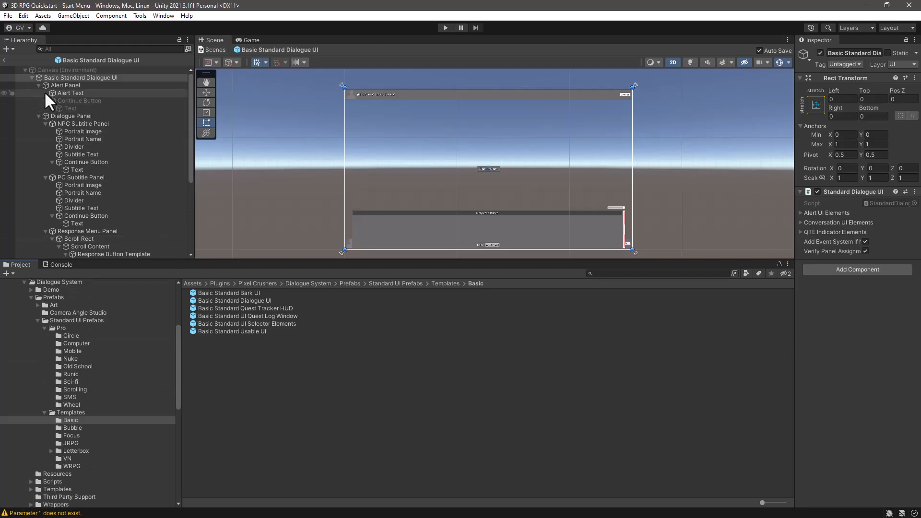
{"action": "left_click", "coordinate": [4, 60]}
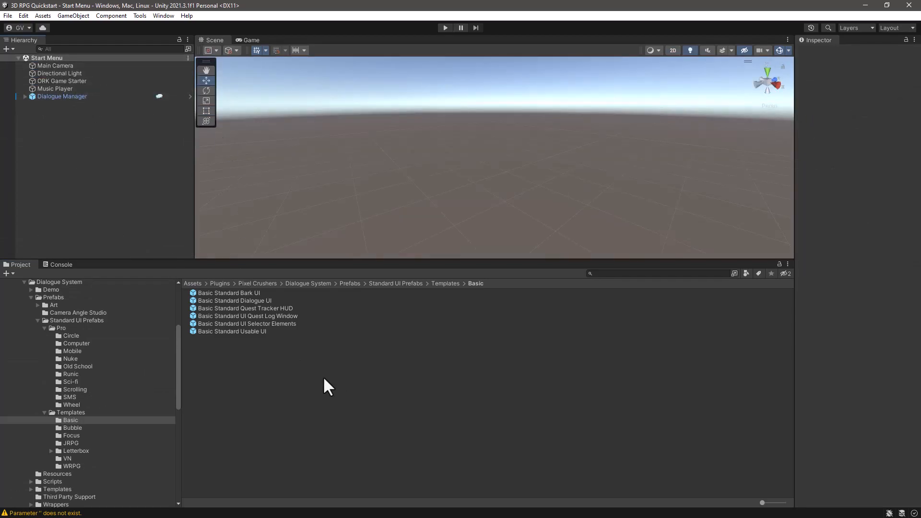
Assign the Runic Standard Dialogue UI from the Pro templates as the Dialogue Manager's Dialogue UI, using the prefab directly, and save the scene.
{"action": "left_click", "coordinate": [75, 98]}
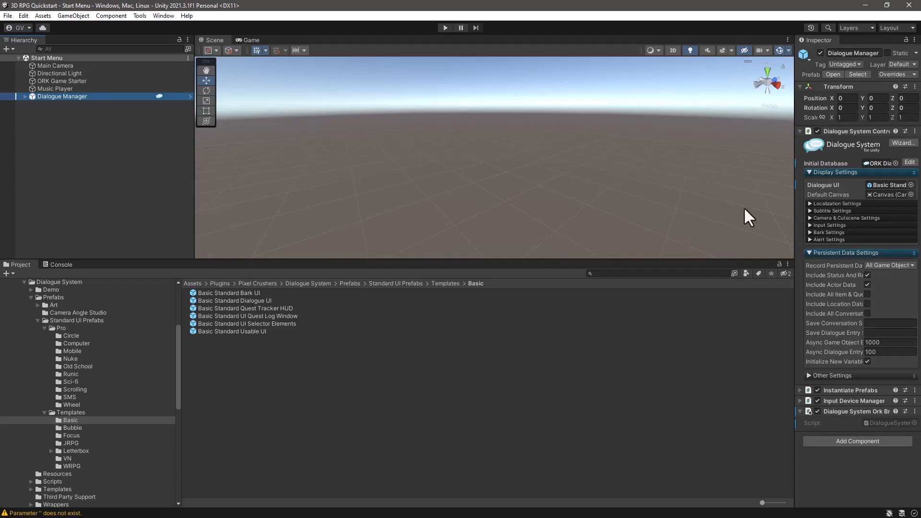
{"action": "left_click_drag", "start_coordinate": [787, 230], "coordinate": [685, 229]}
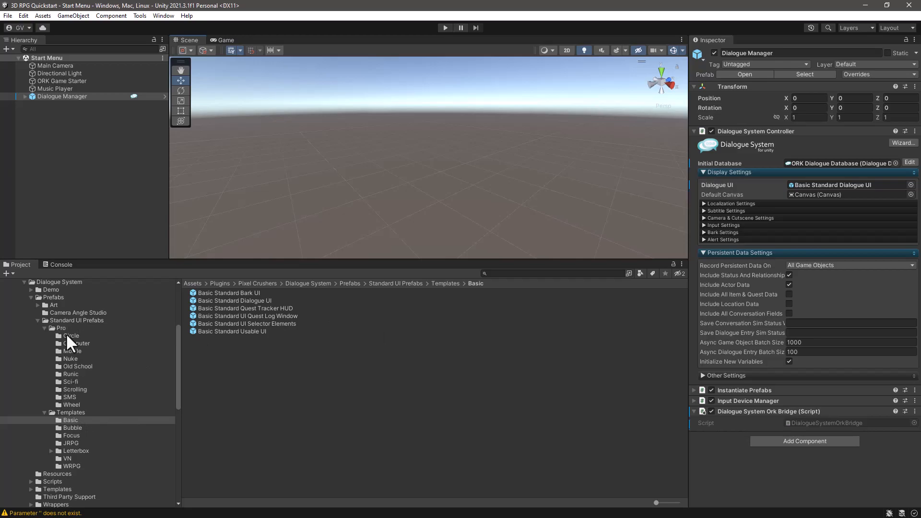
{"action": "left_click", "coordinate": [67, 359]}
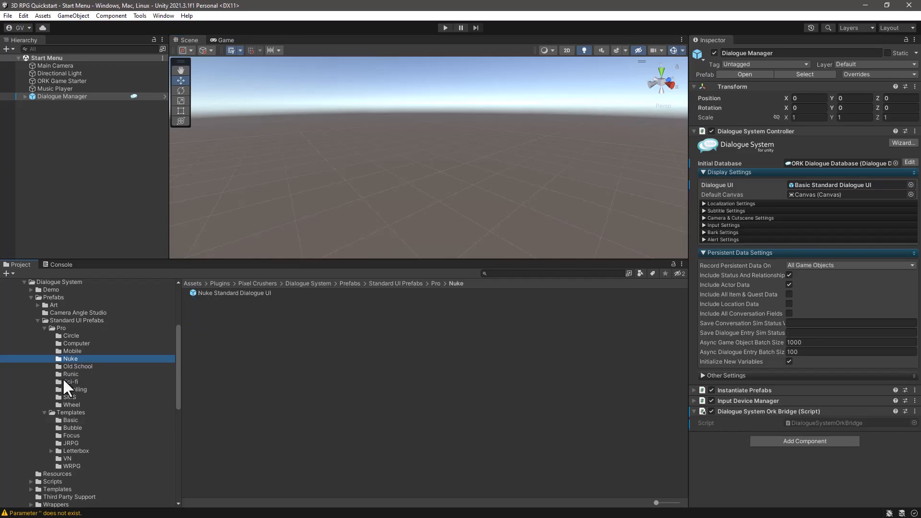
{"action": "left_click", "coordinate": [63, 373]}
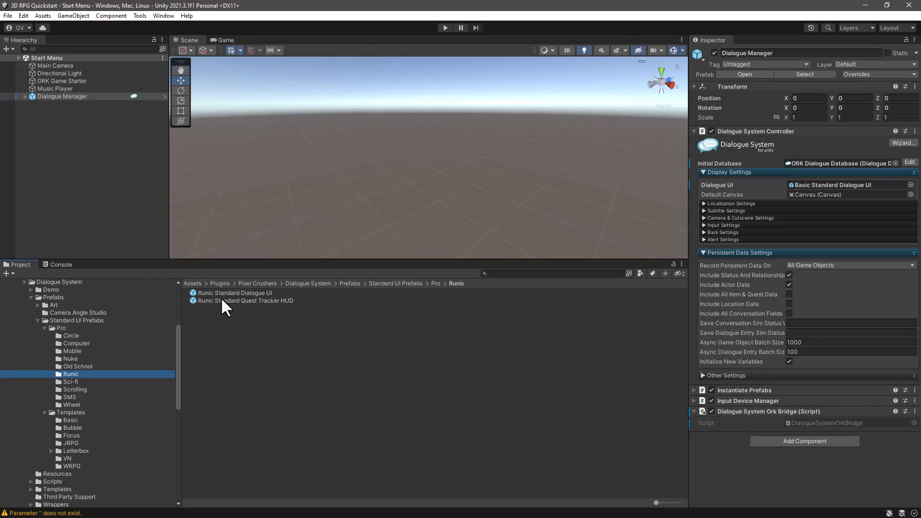
{"action": "left_click_drag", "start_coordinate": [229, 292], "coordinate": [818, 182]}
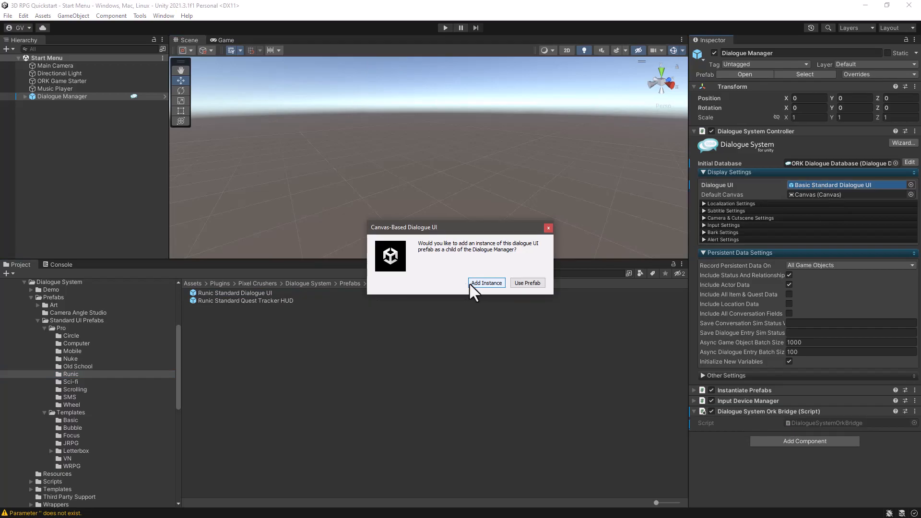
{"action": "left_click", "coordinate": [528, 282]}
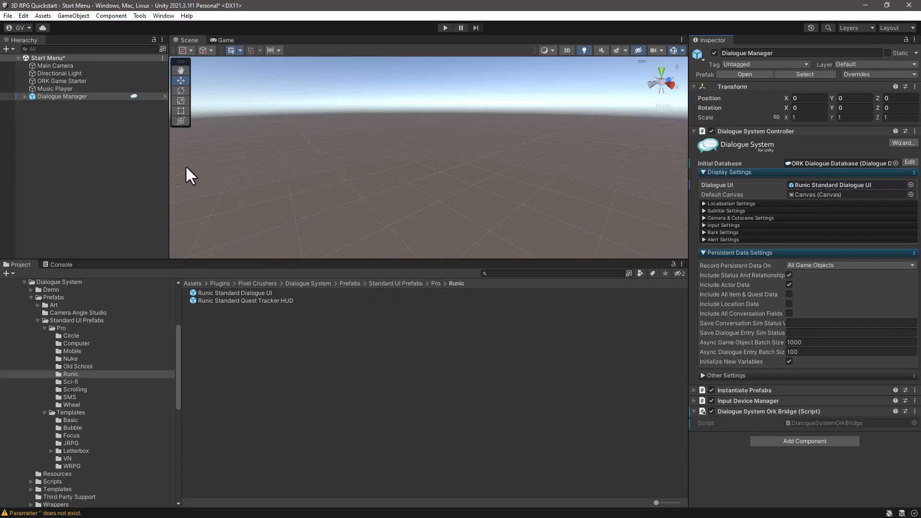
{"action": "key", "text": "ctrl+s"}
Enlarge the Scene and Game view area and start a new game in play mode.
{"action": "left_click_drag", "start_coordinate": [339, 262], "coordinate": [329, 412]}
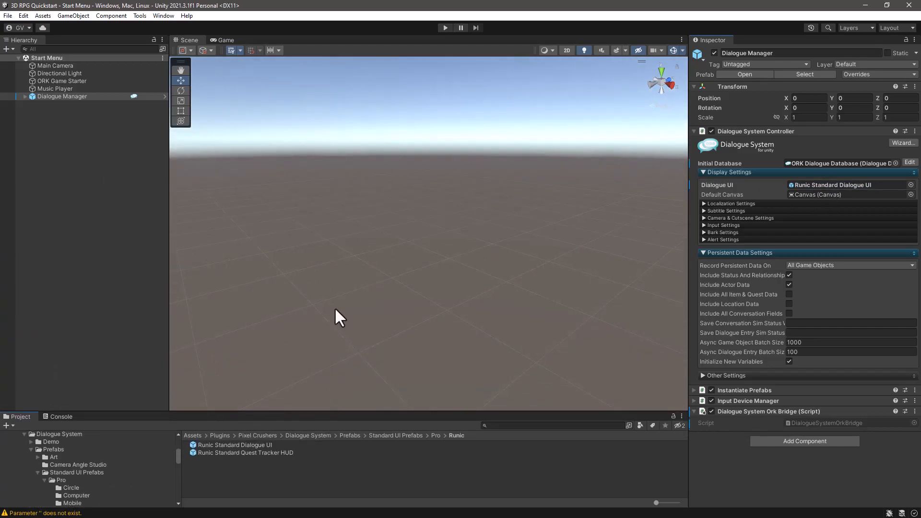
{"action": "left_click", "coordinate": [445, 27]}
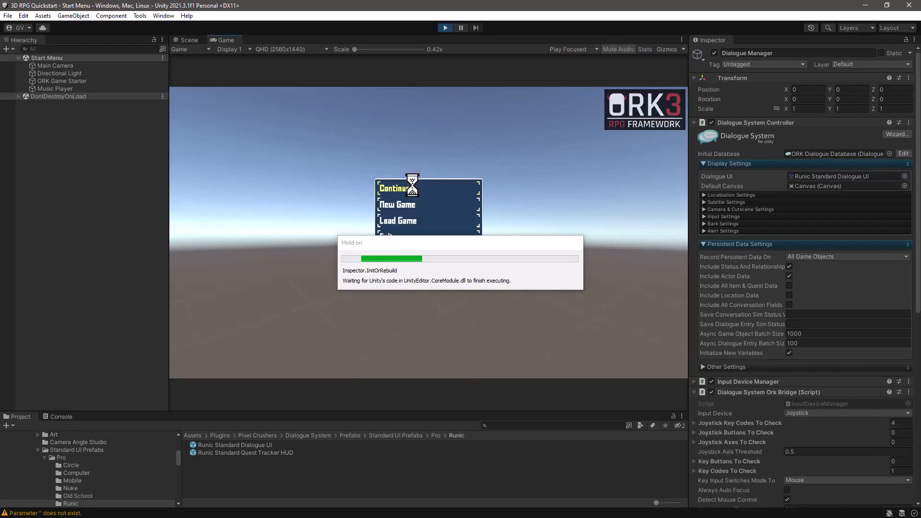
{"action": "left_click", "coordinate": [402, 206]}
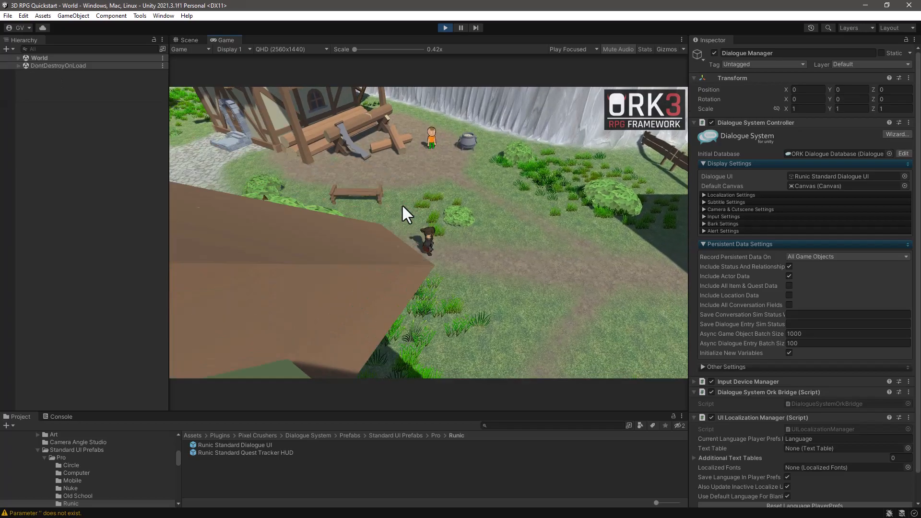
Walk to GreenPants and test the conversation in the Runic dialogue UI with "Sure!" and "Thanks. Bye.".
{"action": "key", "text": "w"}
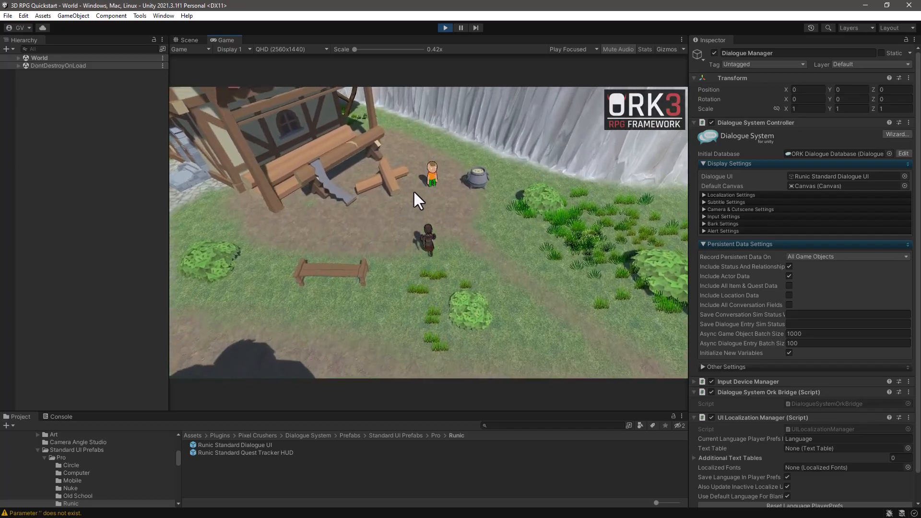
{"action": "left_click", "coordinate": [433, 193]}
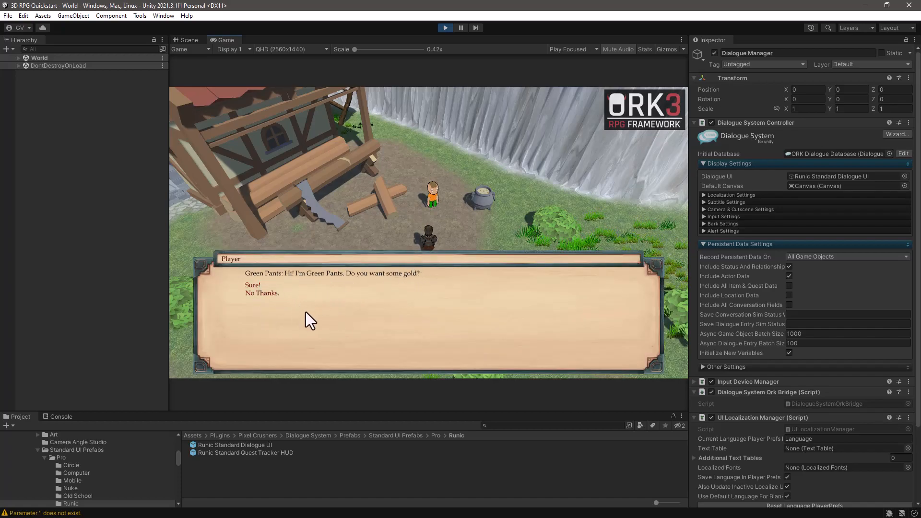
{"action": "left_click", "coordinate": [251, 288]}
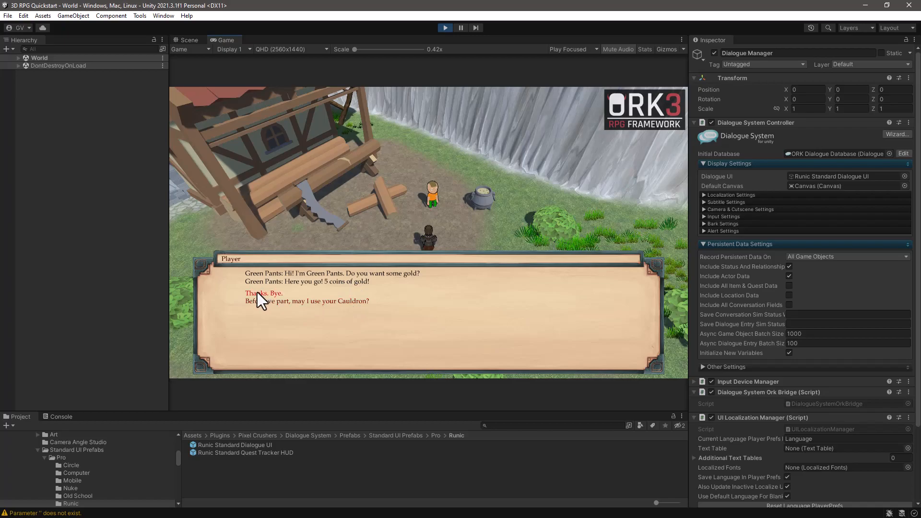
{"action": "left_click", "coordinate": [259, 294]}
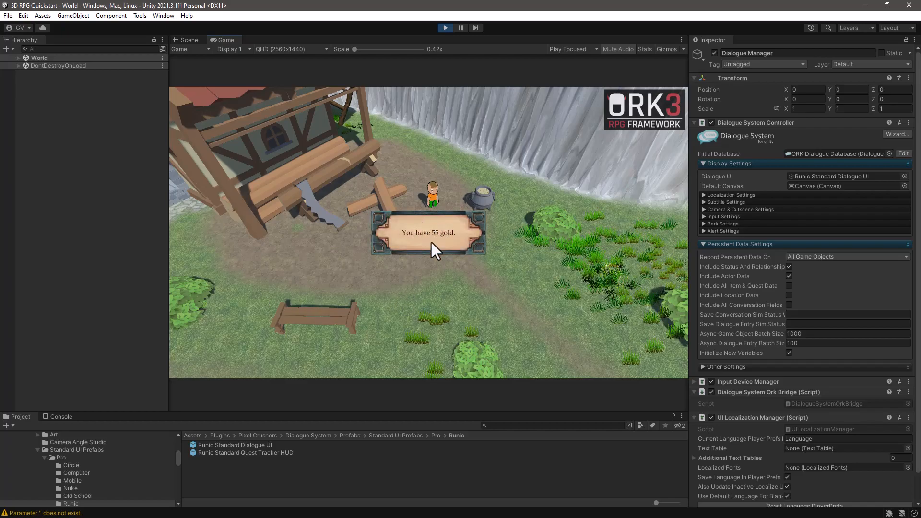